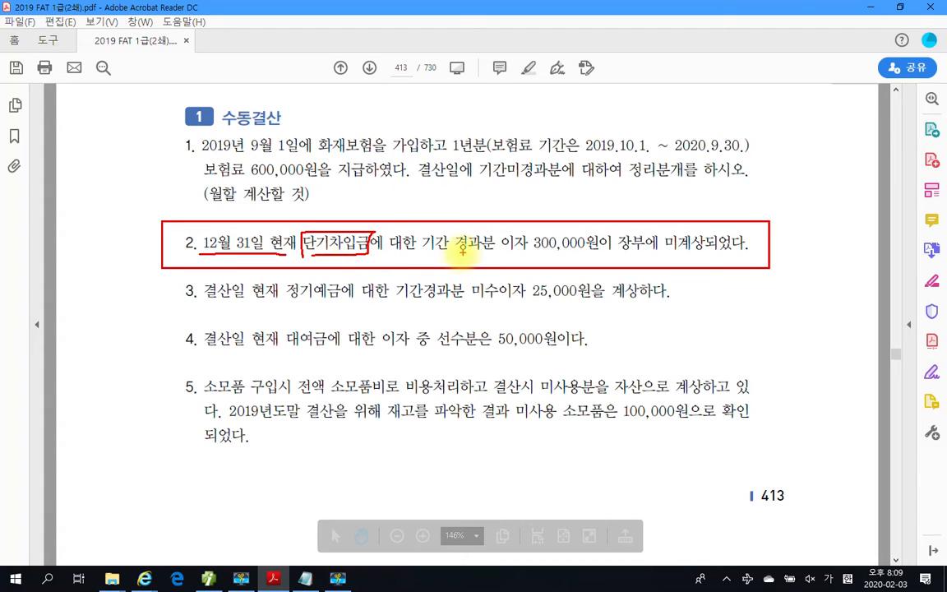
Mark up question 2 on screen: underline and bracket 기간 경과분 이자, and circle 수동결산, 12월 31일 and 300,000
{"action": "left_click_drag", "start_coordinate": [422, 253], "coordinate": [516, 253]}
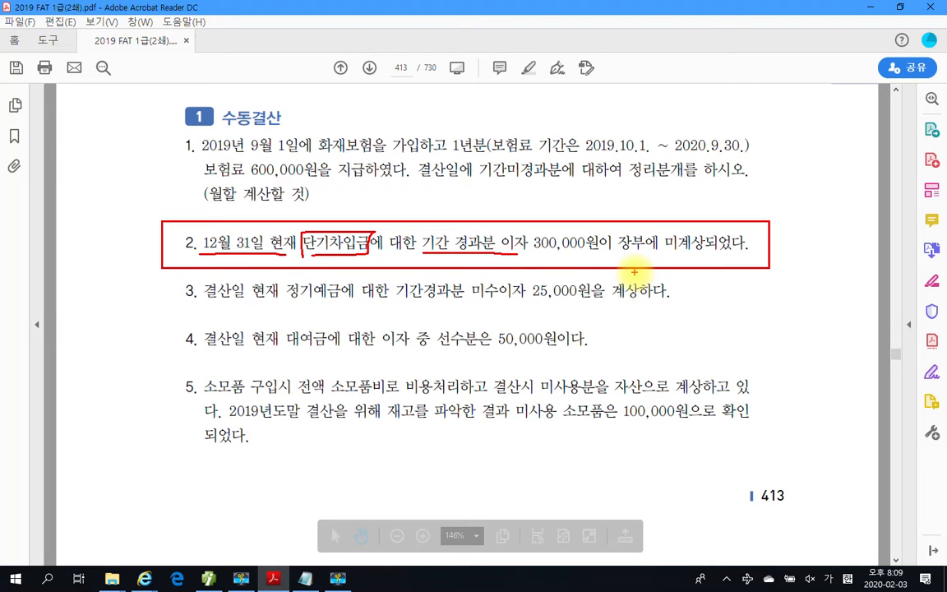
{"action": "left_click_drag", "start_coordinate": [247, 96], "coordinate": [280, 132]}
{"action": "mouse_move", "coordinate": [216, 235]}
{"action": "left_mouse_down"}
{"action": "mouse_move", "coordinate": [193, 210]}
{"action": "mouse_move", "coordinate": [256, 268]}
{"action": "left_mouse_up"}
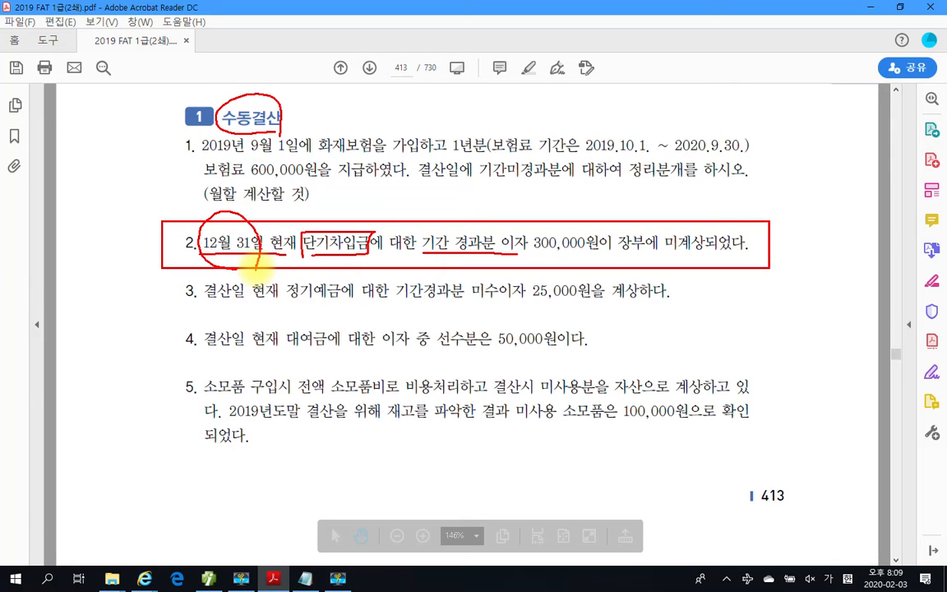
{"action": "mouse_move", "coordinate": [533, 245]}
{"action": "left_mouse_down"}
{"action": "mouse_move", "coordinate": [582, 260]}
{"action": "mouse_move", "coordinate": [560, 276]}
{"action": "left_mouse_up"}
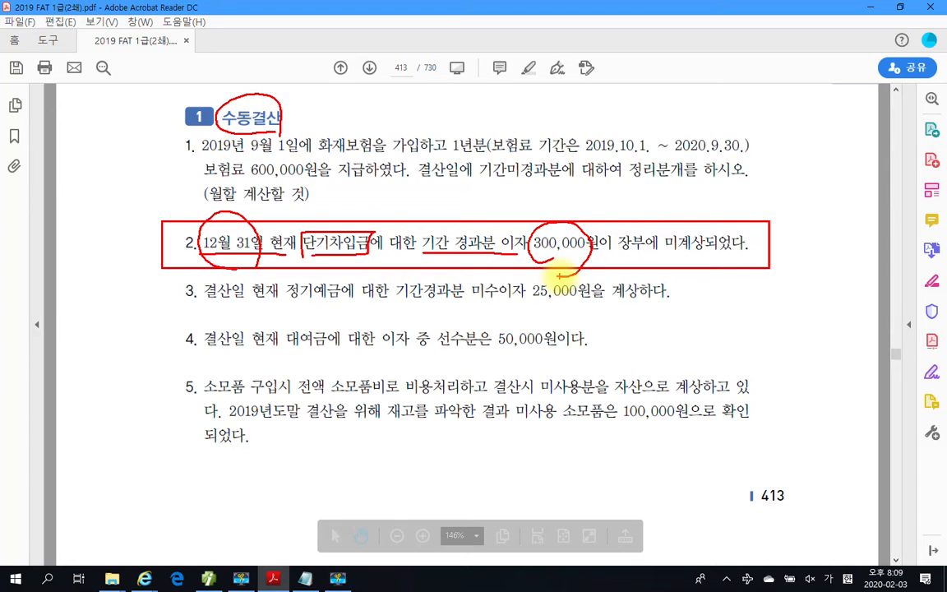
{"action": "mouse_move", "coordinate": [413, 259]}
{"action": "left_mouse_down"}
{"action": "mouse_move", "coordinate": [411, 212]}
{"action": "mouse_move", "coordinate": [486, 212]}
{"action": "mouse_move", "coordinate": [528, 234]}
{"action": "mouse_move", "coordinate": [504, 263]}
{"action": "left_mouse_up"}
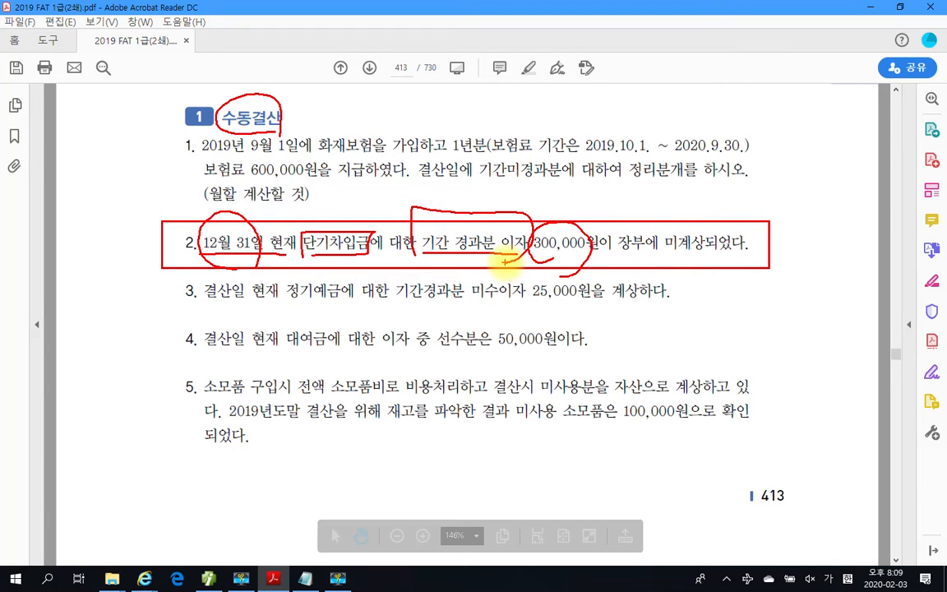
Handwrite the debit entry 차) 이자비용 300,000 above question 2 and underline 장부에 미계상되었다
{"action": "left_click_drag", "start_coordinate": [574, 196], "coordinate": [594, 218]}
{"action": "mouse_move", "coordinate": [607, 195]}
{"action": "left_mouse_down"}
{"action": "mouse_move", "coordinate": [619, 194]}
{"action": "mouse_move", "coordinate": [608, 211]}
{"action": "left_mouse_up"}
{"action": "left_click_drag", "start_coordinate": [616, 202], "coordinate": [628, 211]}
{"action": "mouse_move", "coordinate": [639, 176]}
{"action": "left_mouse_down"}
{"action": "mouse_move", "coordinate": [640, 227]}
{"action": "mouse_move", "coordinate": [654, 200]}
{"action": "mouse_move", "coordinate": [659, 215]}
{"action": "left_mouse_up"}
{"action": "mouse_move", "coordinate": [675, 184]}
{"action": "left_mouse_down"}
{"action": "mouse_move", "coordinate": [676, 214]}
{"action": "mouse_move", "coordinate": [675, 200]}
{"action": "left_mouse_up"}
{"action": "left_click_drag", "start_coordinate": [695, 175], "coordinate": [697, 215]}
{"action": "left_click_drag", "start_coordinate": [712, 165], "coordinate": [709, 193]}
{"action": "mouse_move", "coordinate": [699, 194]}
{"action": "left_mouse_down"}
{"action": "mouse_move", "coordinate": [724, 190]}
{"action": "mouse_move", "coordinate": [718, 204]}
{"action": "left_mouse_up"}
{"action": "left_click_drag", "start_coordinate": [628, 266], "coordinate": [728, 264]}
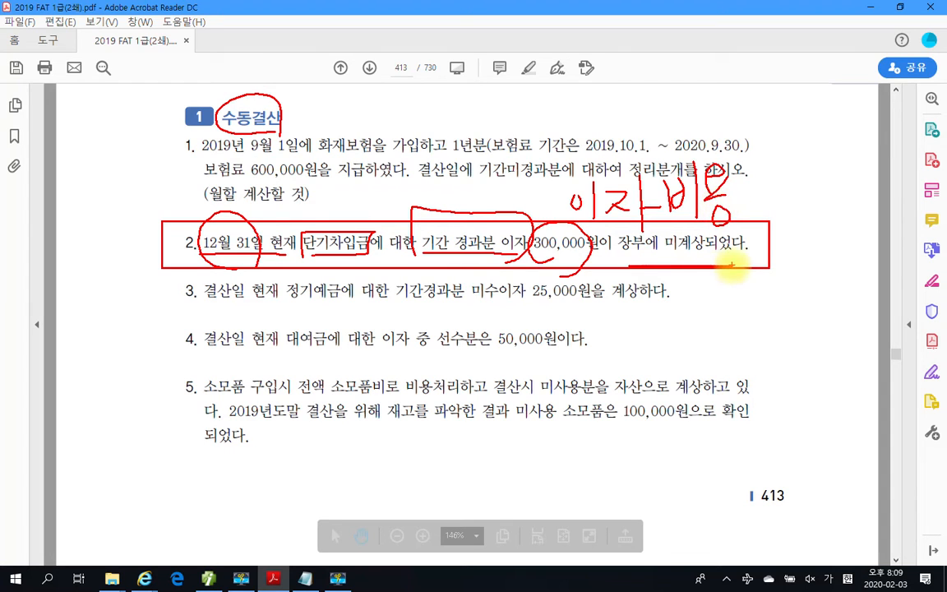
{"action": "mouse_move", "coordinate": [490, 167]}
{"action": "left_mouse_down"}
{"action": "mouse_move", "coordinate": [508, 169]}
{"action": "mouse_move", "coordinate": [487, 197]}
{"action": "left_mouse_up"}
{"action": "mouse_move", "coordinate": [523, 162]}
{"action": "left_mouse_down"}
{"action": "mouse_move", "coordinate": [524, 215]}
{"action": "mouse_move", "coordinate": [541, 200]}
{"action": "mouse_move", "coordinate": [535, 220]}
{"action": "left_mouse_up"}
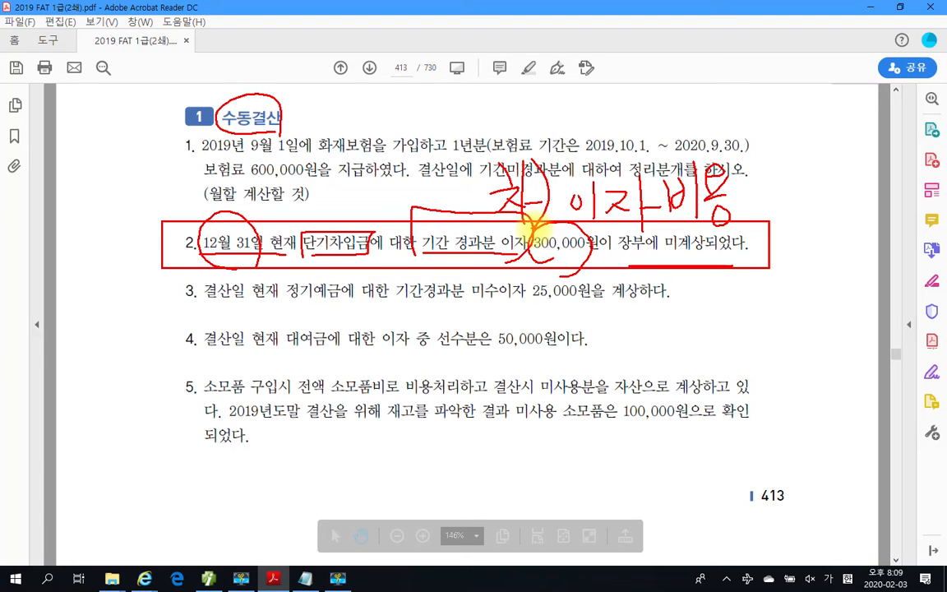
{"action": "mouse_move", "coordinate": [761, 179]}
{"action": "left_mouse_down"}
{"action": "mouse_move", "coordinate": [773, 202]}
{"action": "mouse_move", "coordinate": [819, 189]}
{"action": "left_mouse_up"}
{"action": "mouse_move", "coordinate": [826, 216]}
{"action": "left_mouse_down"}
{"action": "mouse_move", "coordinate": [826, 223]}
{"action": "mouse_move", "coordinate": [873, 176]}
{"action": "left_mouse_up"}
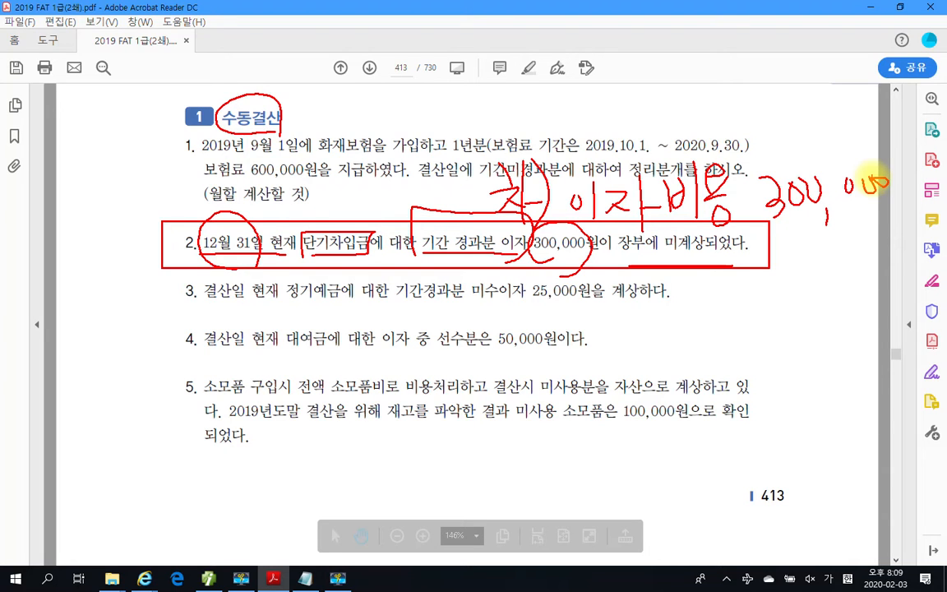
Handwrite the credit entry 대) 미지급비용 below the debit note and underline it
{"action": "left_click_drag", "start_coordinate": [655, 265], "coordinate": [681, 262]}
{"action": "mouse_move", "coordinate": [684, 257]}
{"action": "left_mouse_down"}
{"action": "mouse_move", "coordinate": [696, 295]}
{"action": "mouse_move", "coordinate": [707, 264]}
{"action": "mouse_move", "coordinate": [727, 285]}
{"action": "mouse_move", "coordinate": [773, 284]}
{"action": "mouse_move", "coordinate": [781, 263]}
{"action": "mouse_move", "coordinate": [793, 280]}
{"action": "mouse_move", "coordinate": [814, 271]}
{"action": "mouse_move", "coordinate": [826, 284]}
{"action": "left_mouse_up"}
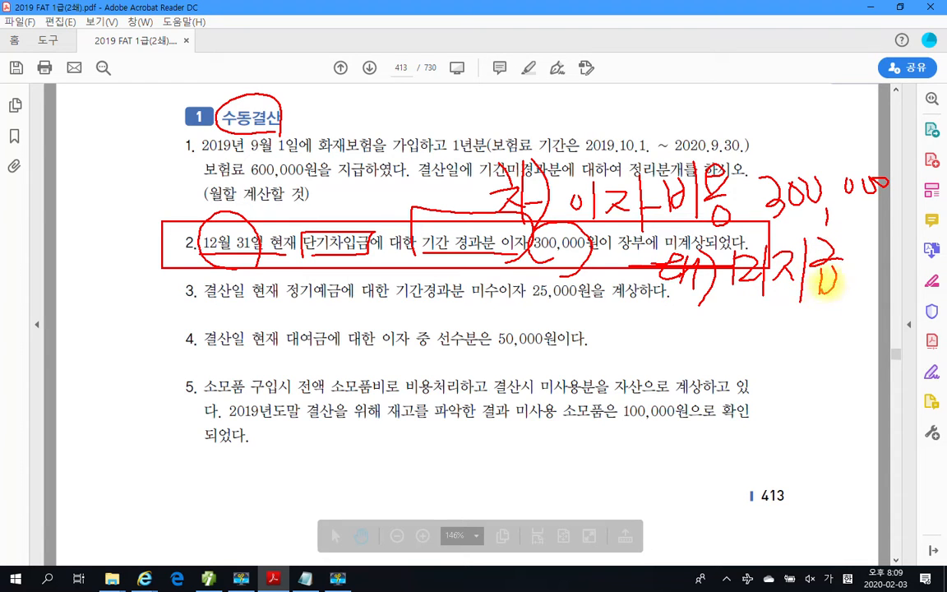
{"action": "left_click_drag", "start_coordinate": [847, 241], "coordinate": [847, 306]}
{"action": "mouse_move", "coordinate": [855, 247]}
{"action": "left_mouse_down"}
{"action": "mouse_move", "coordinate": [863, 302]}
{"action": "mouse_move", "coordinate": [875, 246]}
{"action": "mouse_move", "coordinate": [903, 276]}
{"action": "mouse_move", "coordinate": [886, 303]}
{"action": "left_mouse_up"}
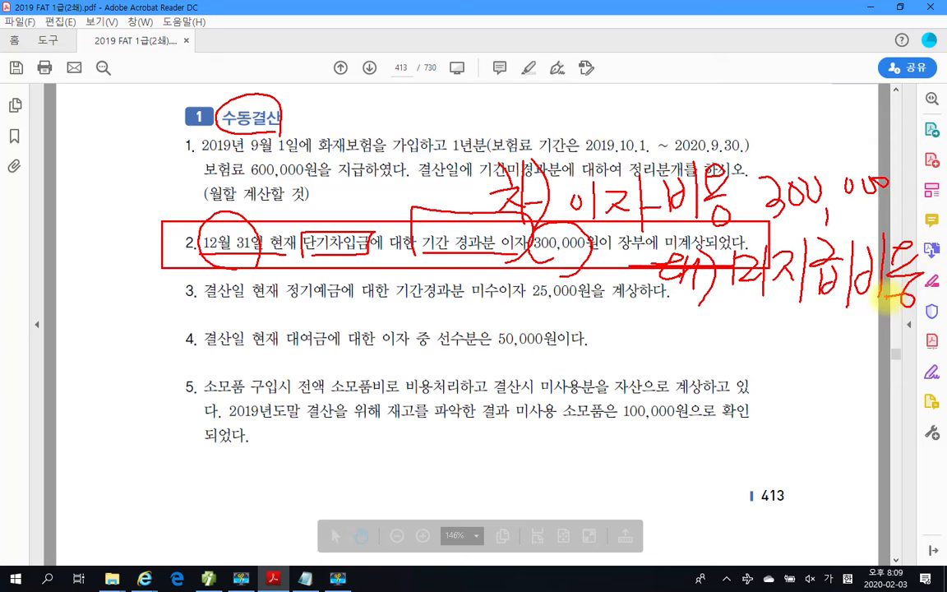
{"action": "mouse_move", "coordinate": [790, 314]}
{"action": "left_mouse_down"}
{"action": "mouse_move", "coordinate": [810, 320]}
{"action": "mouse_move", "coordinate": [799, 333]}
{"action": "mouse_move", "coordinate": [913, 335]}
{"action": "left_mouse_up"}
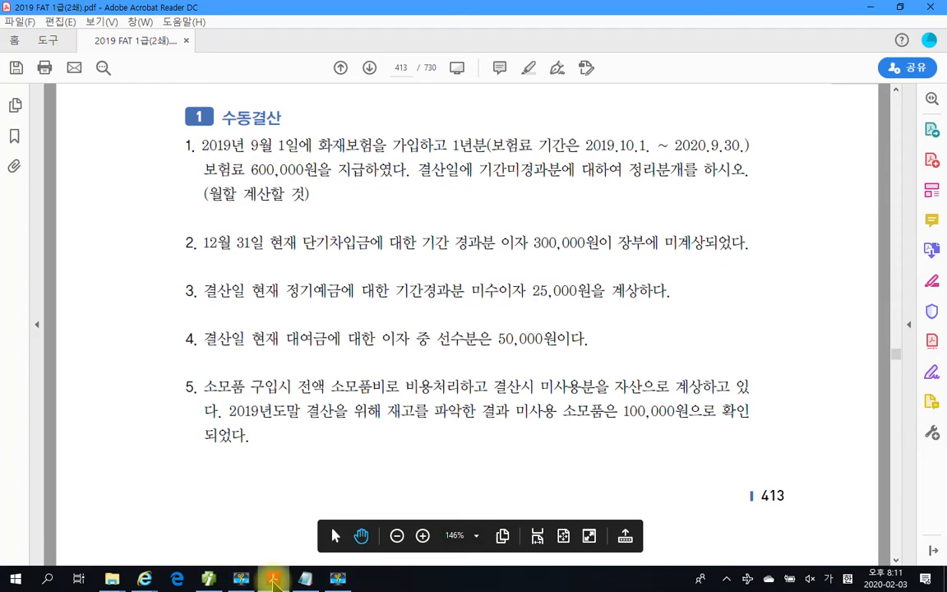
Switch to the accounting program's 일반전표입력 and start a debit (차변) line dated 12/31 with account 931 이자비용
{"action": "left_click", "coordinate": [273, 580]}
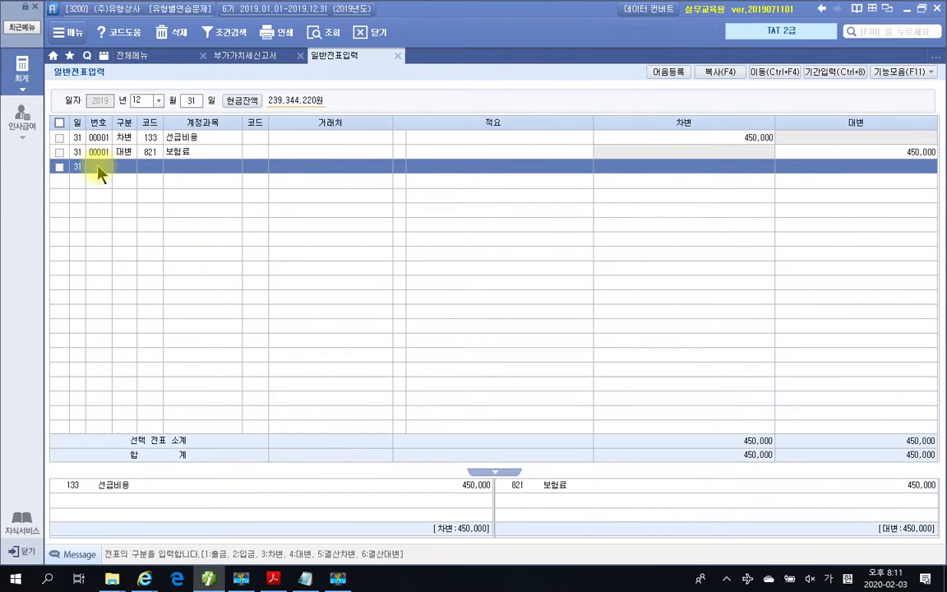
{"action": "left_click", "coordinate": [122, 168]}
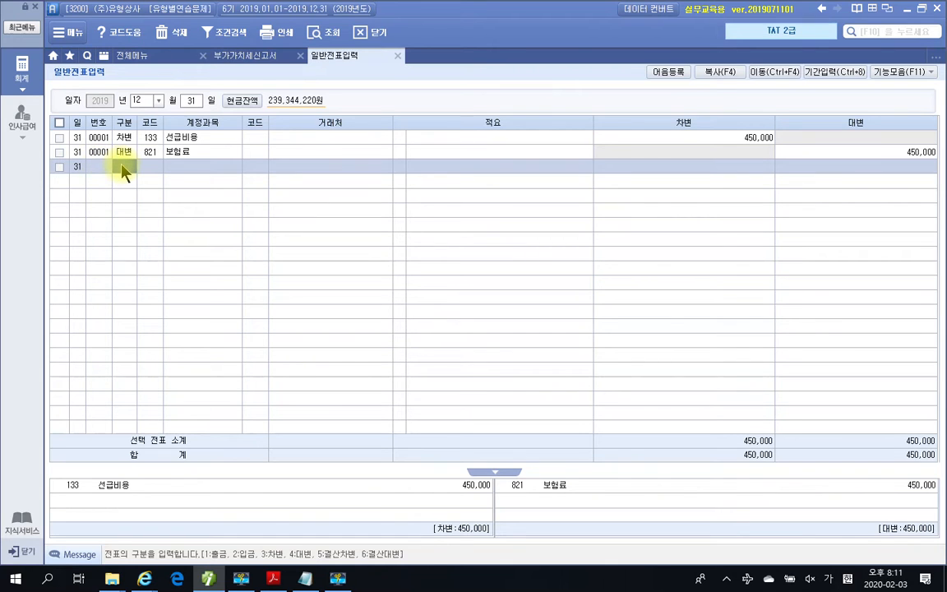
{"action": "type", "text": "3"}
{"action": "type", "text": "이자"}
{"action": "key", "text": "Return"}
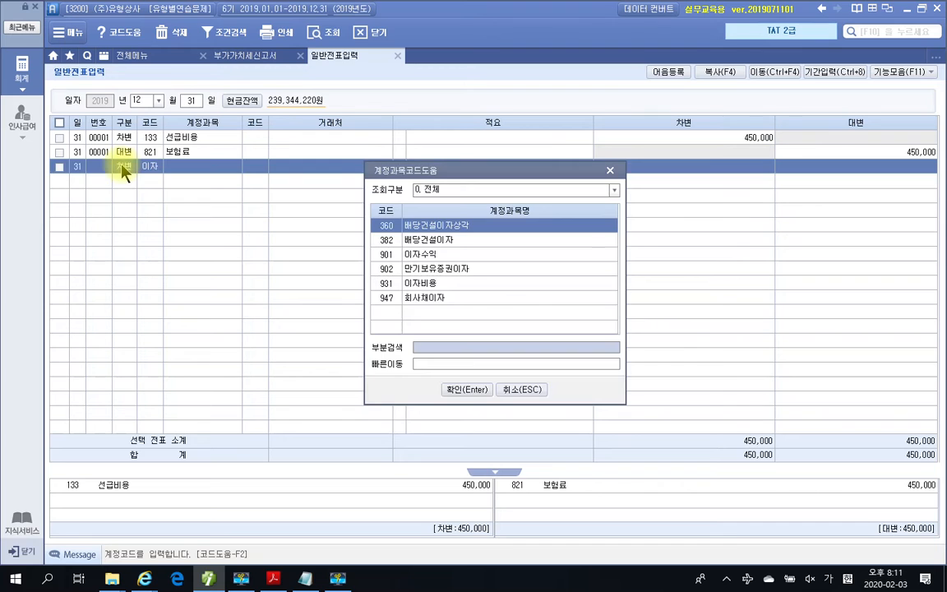
{"action": "key", "text": "Down"}
{"action": "key", "text": "Down"}
{"action": "key", "text": "Down"}
{"action": "key", "text": "Down"}
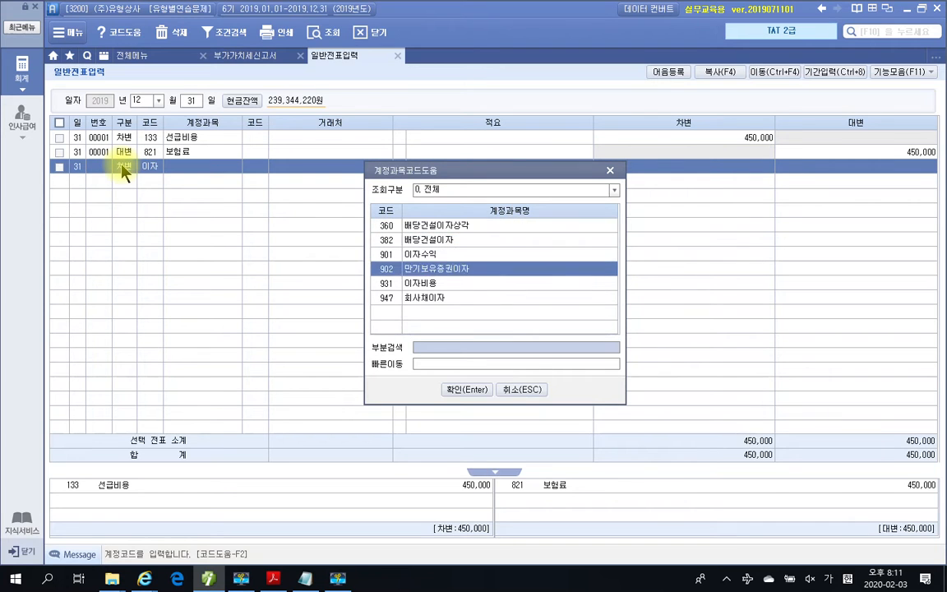
{"action": "key", "text": "Return"}
Leave the trading partner and description of the 이자비용 line blank and set its debit amount to 300,000
{"action": "key", "text": "Return"}
{"action": "key", "text": "Return"}
{"action": "key", "text": "Return"}
{"action": "type", "text": "300"}
{"action": "key", "text": "plus"}
{"action": "key", "text": "Return"}
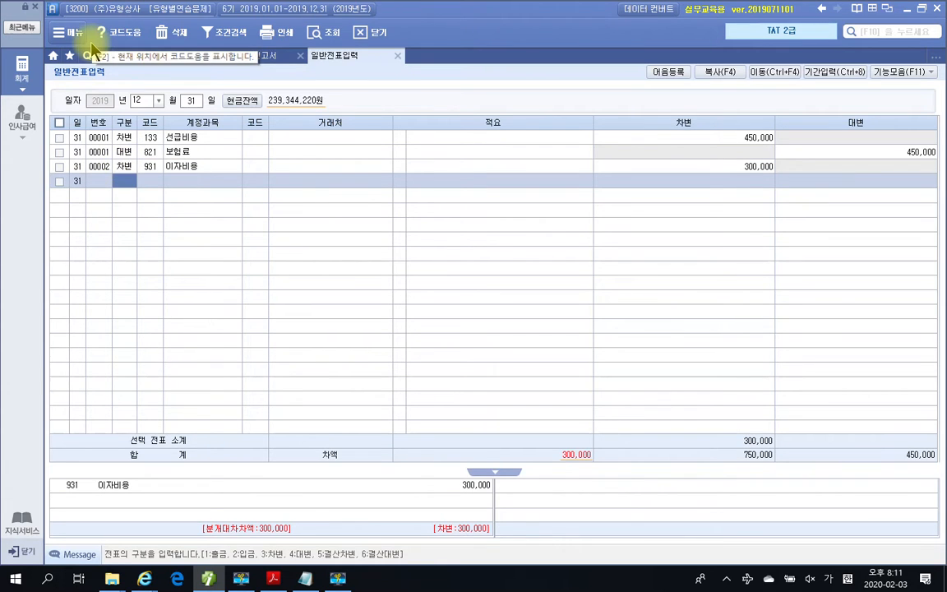
Add a credit (대변) line beneath it, looking up 미지 and choosing account 262 미지급비용
{"action": "type", "text": "4"}
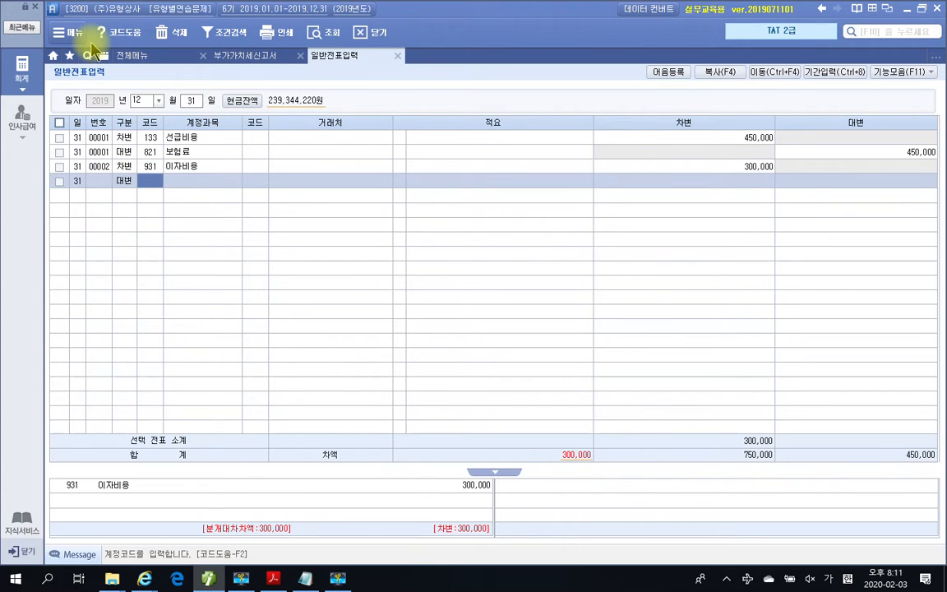
{"action": "type", "text": "미지"}
{"action": "key", "text": "Return"}
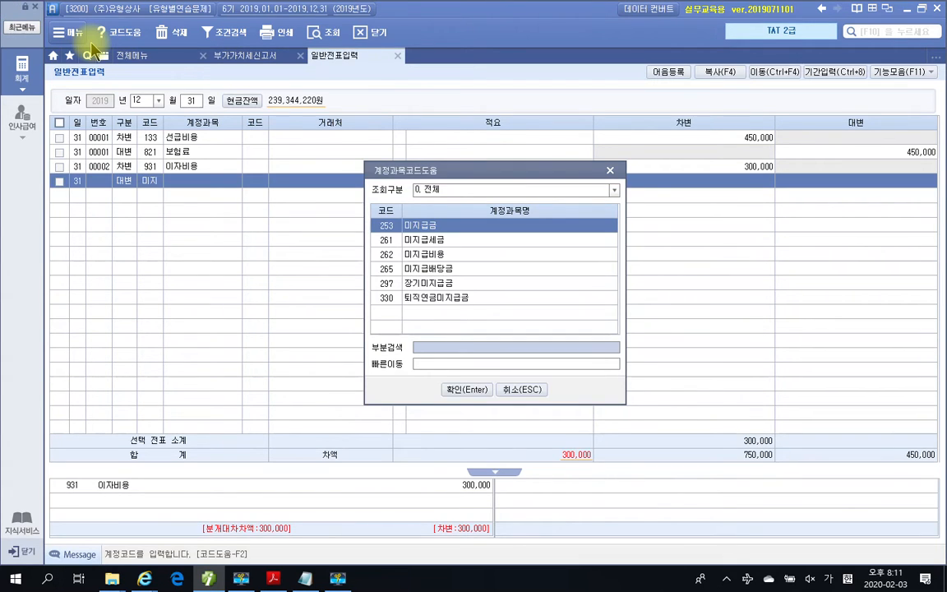
{"action": "key", "text": "Down"}
{"action": "key", "text": "Down"}
{"action": "key", "text": "Down"}
{"action": "key", "text": "Down"}
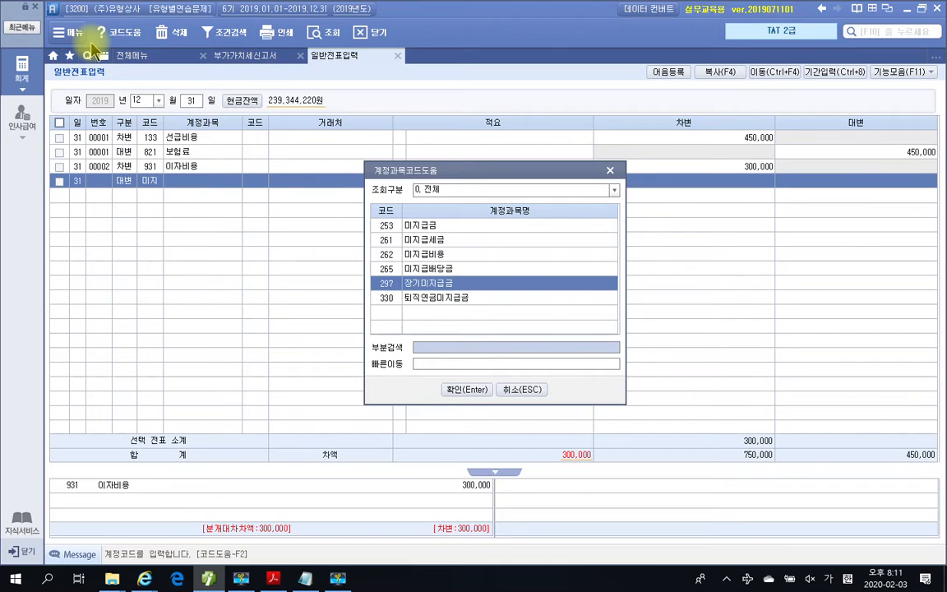
{"action": "key", "text": "Up"}
{"action": "key", "text": "Up"}
{"action": "key", "text": "Return"}
Set the credit amount of the 미지급비용 line to 300,000 to complete the voucher
{"action": "key", "text": "Return"}
{"action": "key", "text": "Return"}
{"action": "type", "text": "300"}
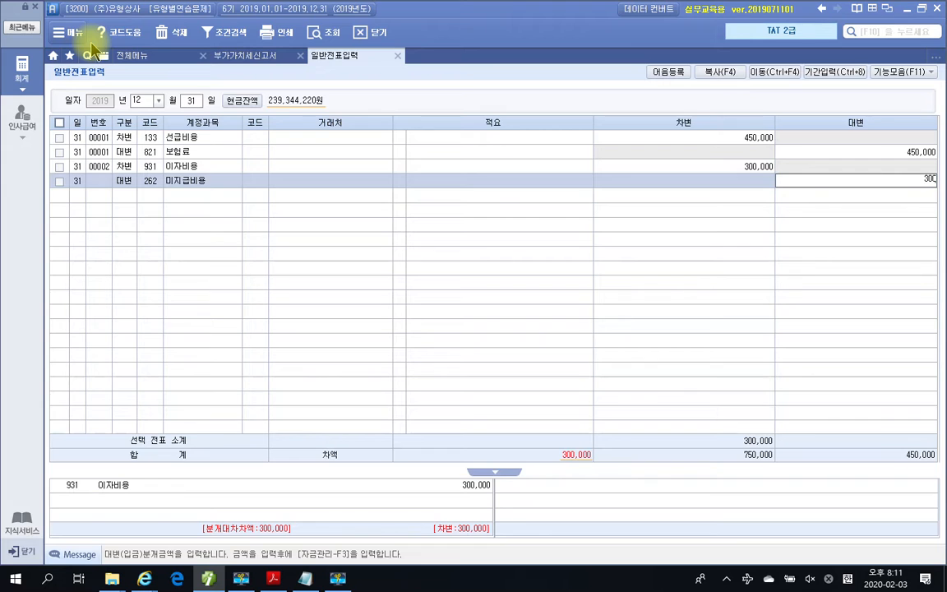
{"action": "type", "text": ",000"}
{"action": "key", "text": "Return"}
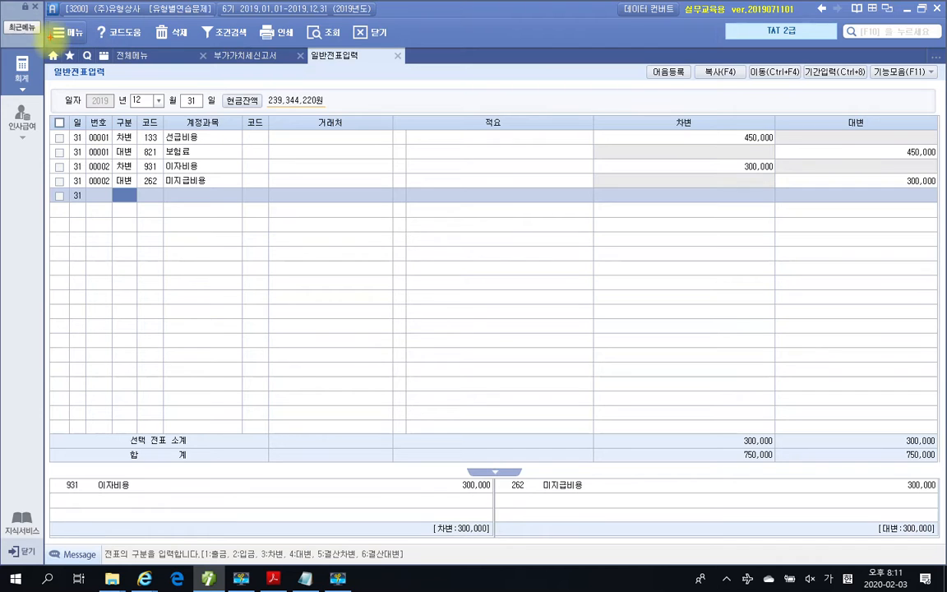
Box and check-mark vouchers 00001 and 00002 with screen annotations, and clear the markings
{"action": "mouse_move", "coordinate": [86, 130]}
{"action": "left_mouse_down"}
{"action": "mouse_move", "coordinate": [101, 161]}
{"action": "mouse_move", "coordinate": [223, 161]}
{"action": "left_mouse_up"}
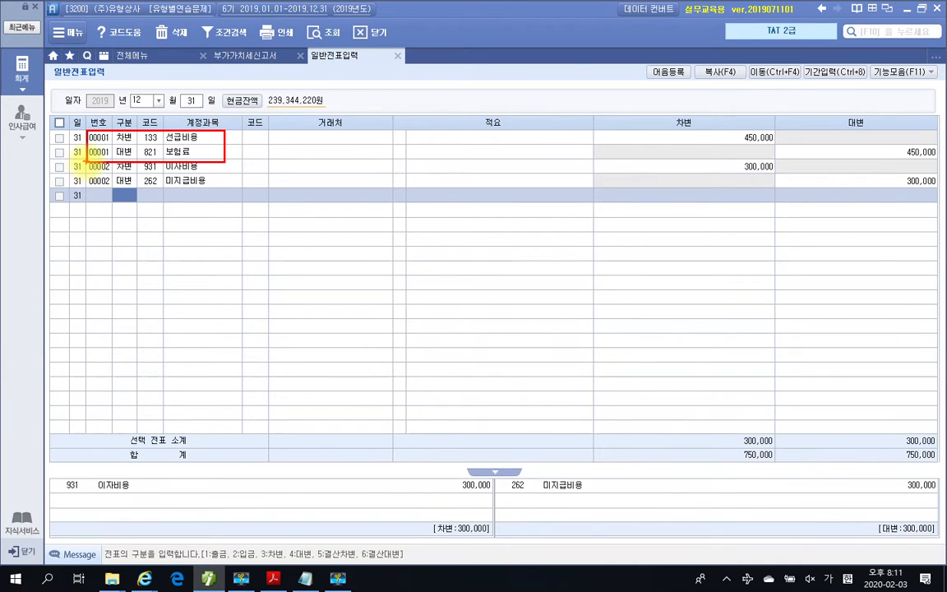
{"action": "mouse_move", "coordinate": [87, 161]}
{"action": "left_mouse_down"}
{"action": "mouse_move", "coordinate": [195, 196]}
{"action": "mouse_move", "coordinate": [225, 196]}
{"action": "left_mouse_up"}
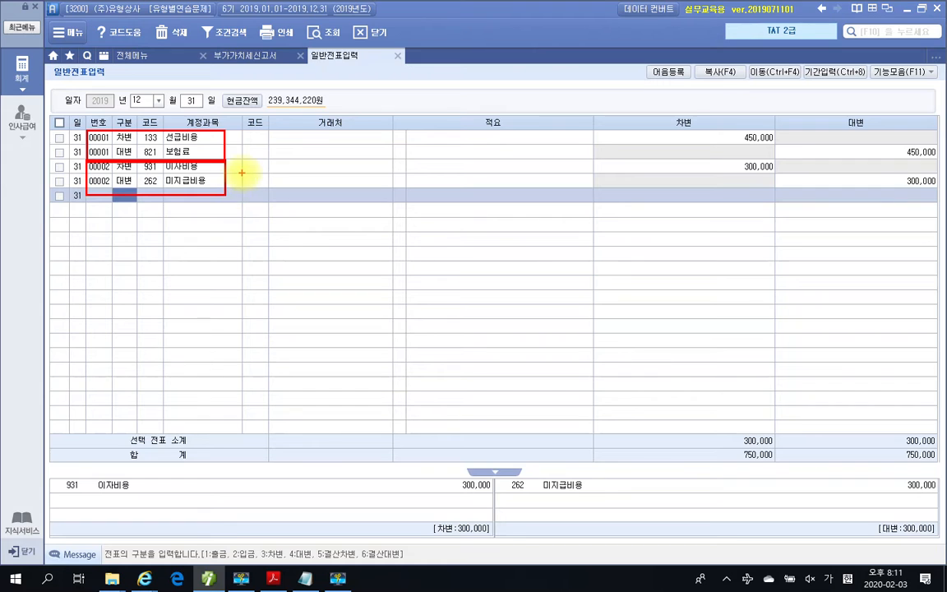
{"action": "left_click_drag", "start_coordinate": [234, 138], "coordinate": [243, 136]}
{"action": "left_click_drag", "start_coordinate": [236, 176], "coordinate": [246, 172]}
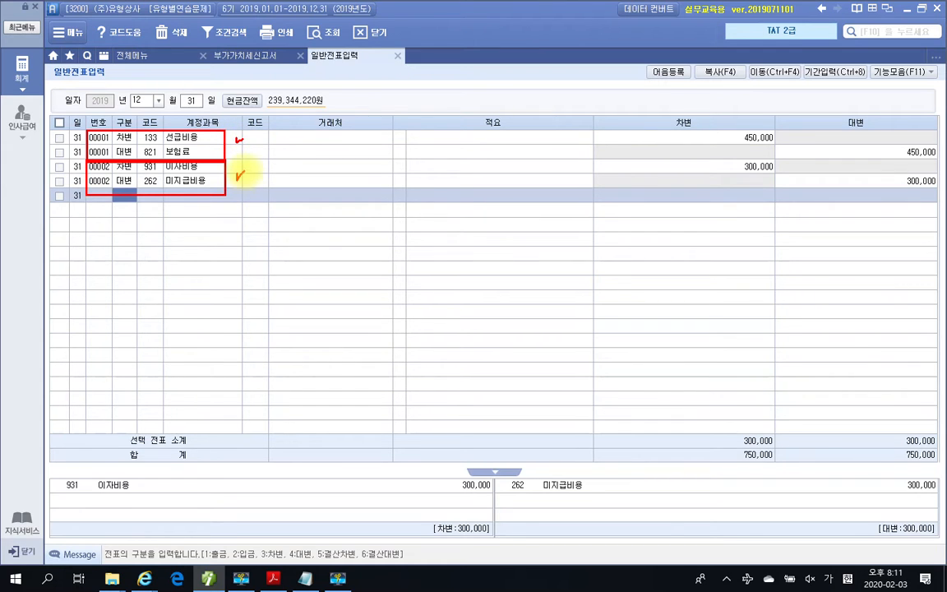
{"action": "key", "text": "Escape"}
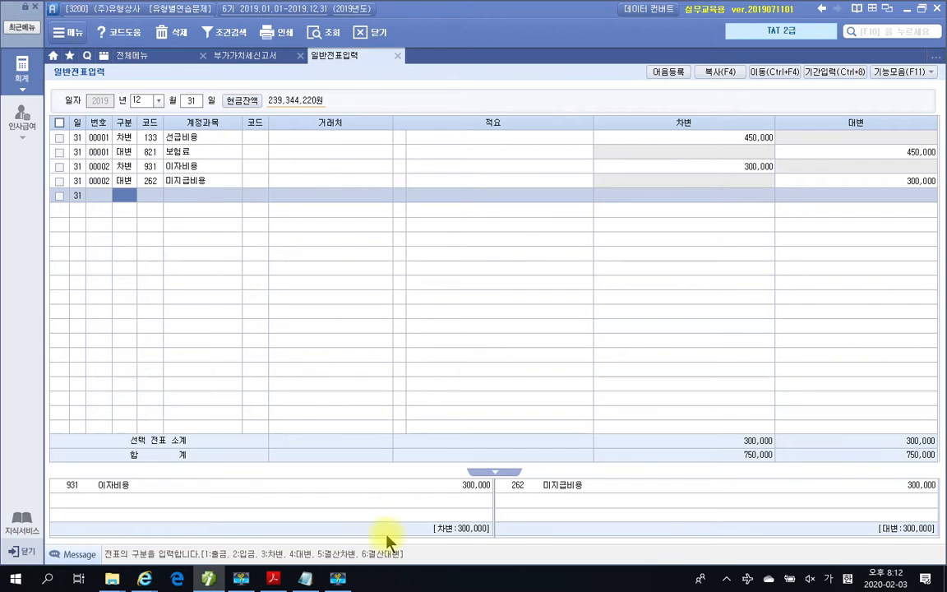
Switch to the PDF, mark question 3's 정기예금, 기간경과분, 미수이자 and 25,000원 with screen annotations, and clear them
{"action": "left_click", "coordinate": [272, 581]}
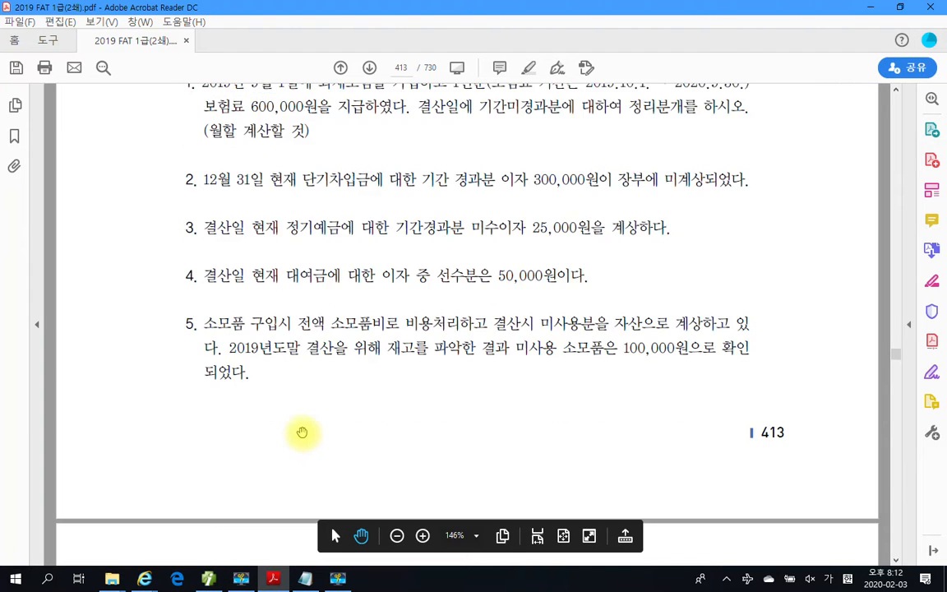
{"action": "key", "text": "ctrl+2"}
{"action": "mouse_move", "coordinate": [201, 208]}
{"action": "left_mouse_down"}
{"action": "mouse_move", "coordinate": [214, 234]}
{"action": "mouse_move", "coordinate": [676, 253]}
{"action": "left_mouse_up"}
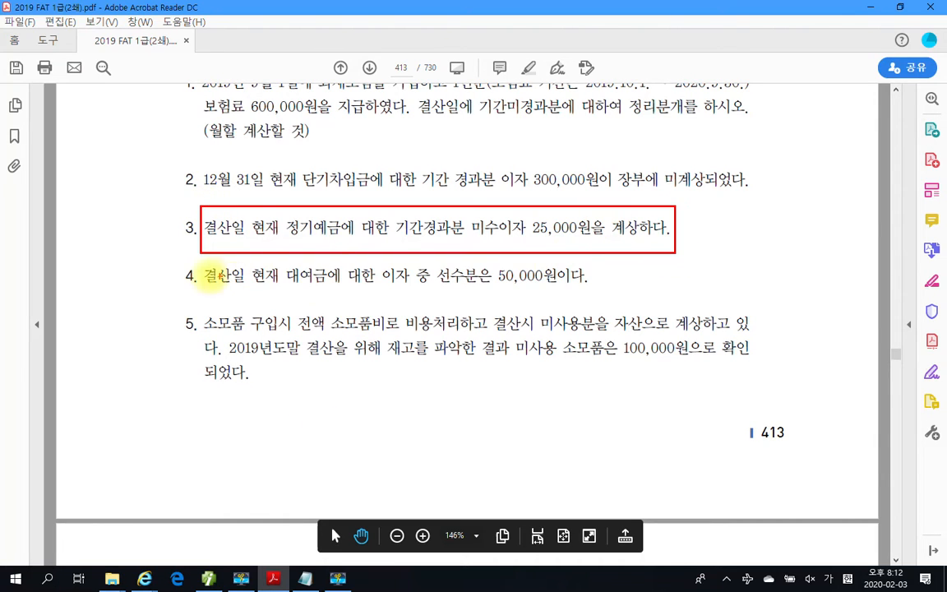
{"action": "mouse_move", "coordinate": [289, 245]}
{"action": "left_mouse_down"}
{"action": "mouse_move", "coordinate": [312, 245]}
{"action": "mouse_move", "coordinate": [266, 224]}
{"action": "mouse_move", "coordinate": [332, 216]}
{"action": "mouse_move", "coordinate": [328, 238]}
{"action": "left_mouse_up"}
{"action": "left_click_drag", "start_coordinate": [398, 241], "coordinate": [510, 239]}
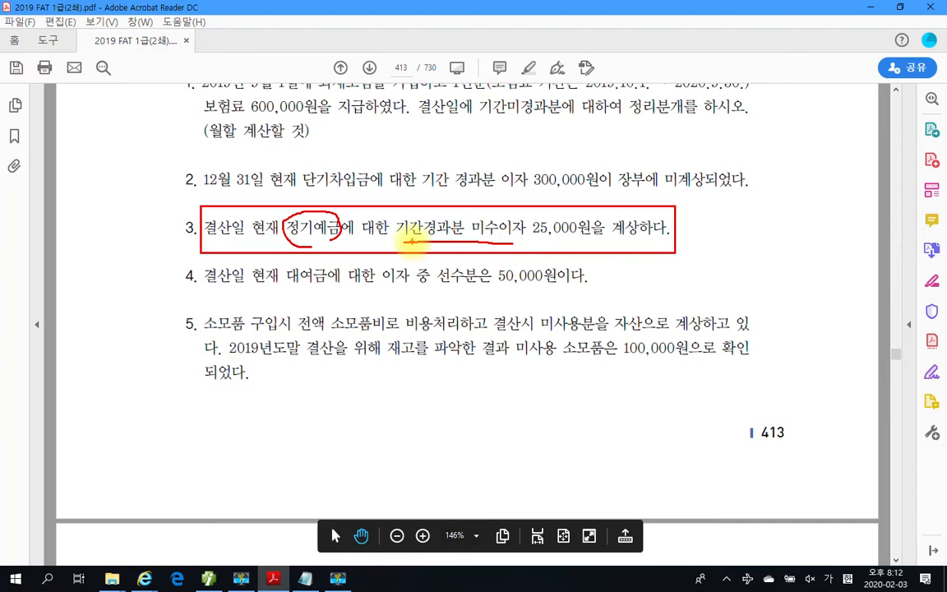
{"action": "left_click_drag", "start_coordinate": [390, 240], "coordinate": [471, 238]}
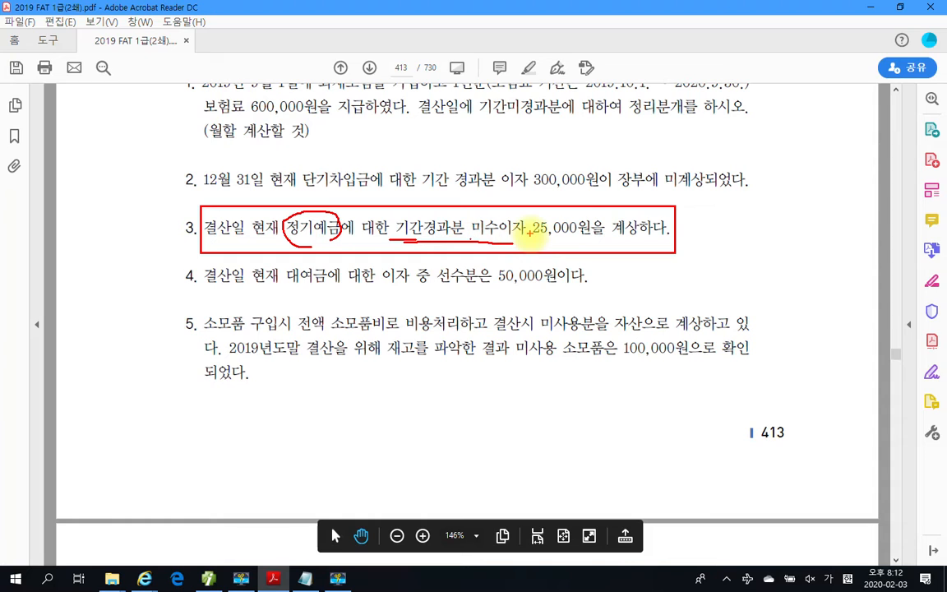
{"action": "left_click_drag", "start_coordinate": [530, 240], "coordinate": [579, 241]}
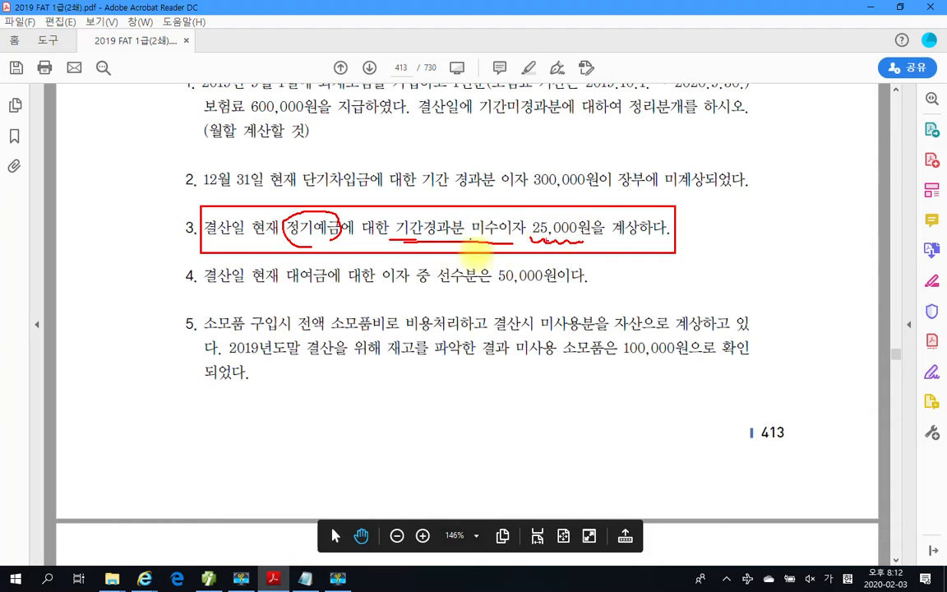
{"action": "mouse_move", "coordinate": [466, 238]}
{"action": "left_mouse_down"}
{"action": "mouse_move", "coordinate": [469, 216]}
{"action": "mouse_move", "coordinate": [511, 240]}
{"action": "left_mouse_up"}
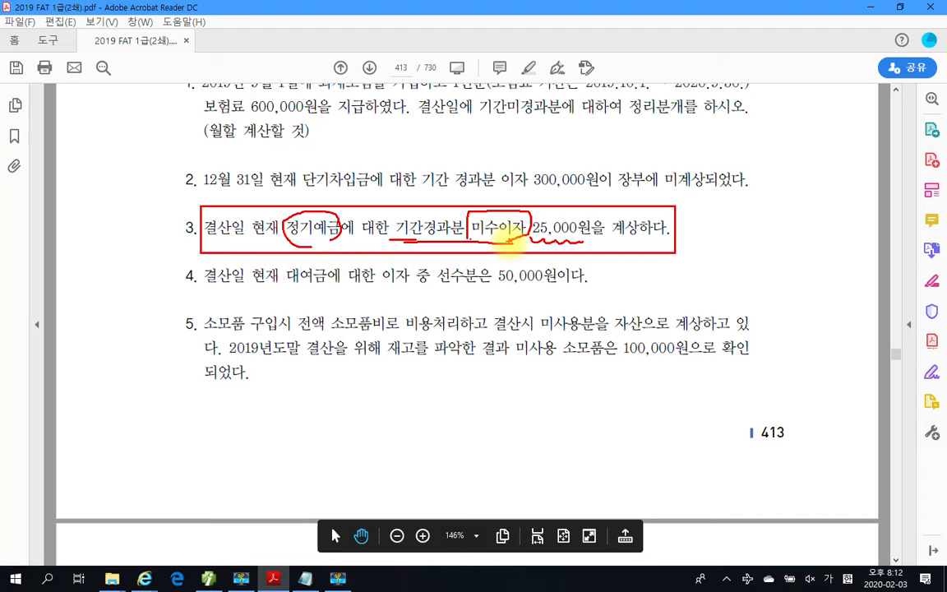
{"action": "key", "text": "Escape"}
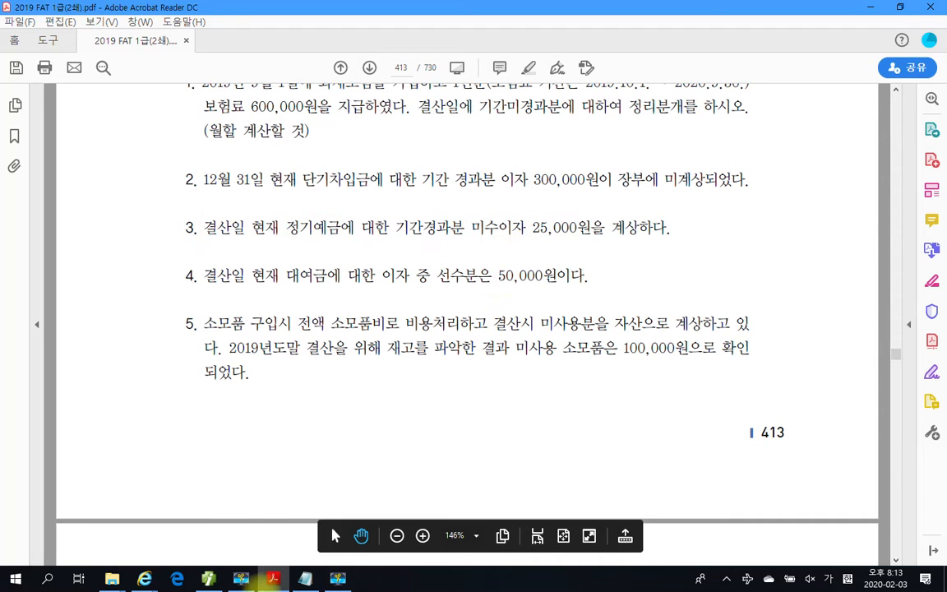
Switch to Notepad and write question 3's entry on a new line: 3) 차)미수수익 25,000 대)이자수익 25,000
{"action": "left_click", "coordinate": [305, 579]}
{"action": "left_click_drag", "start_coordinate": [393, 346], "coordinate": [398, 281]}
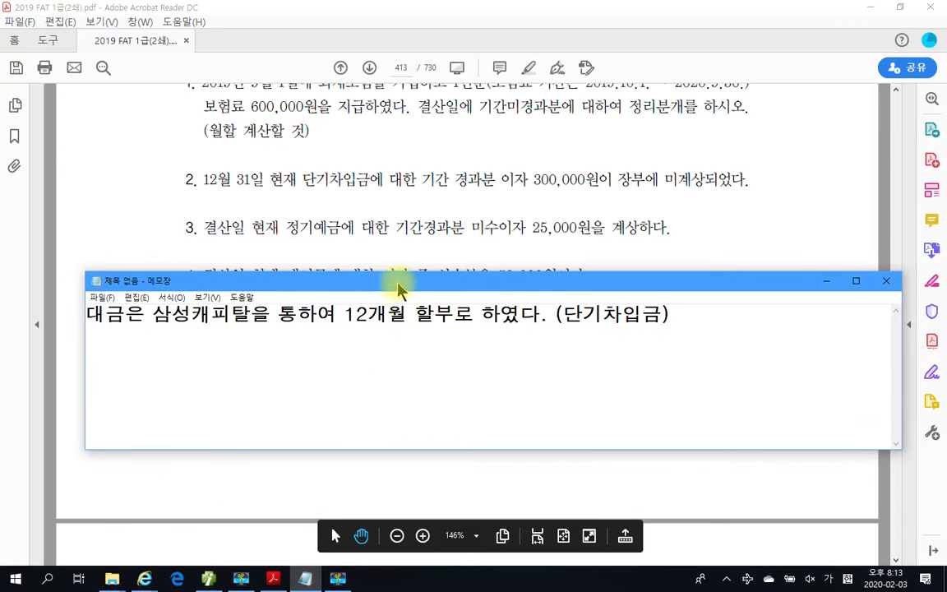
{"action": "key", "text": "Return"}
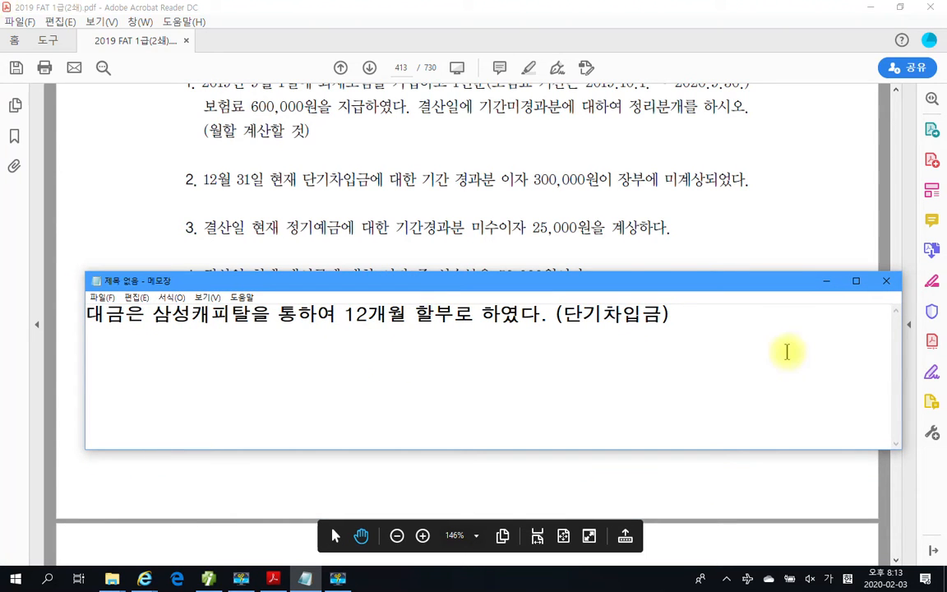
{"action": "type", "text": "3) "}
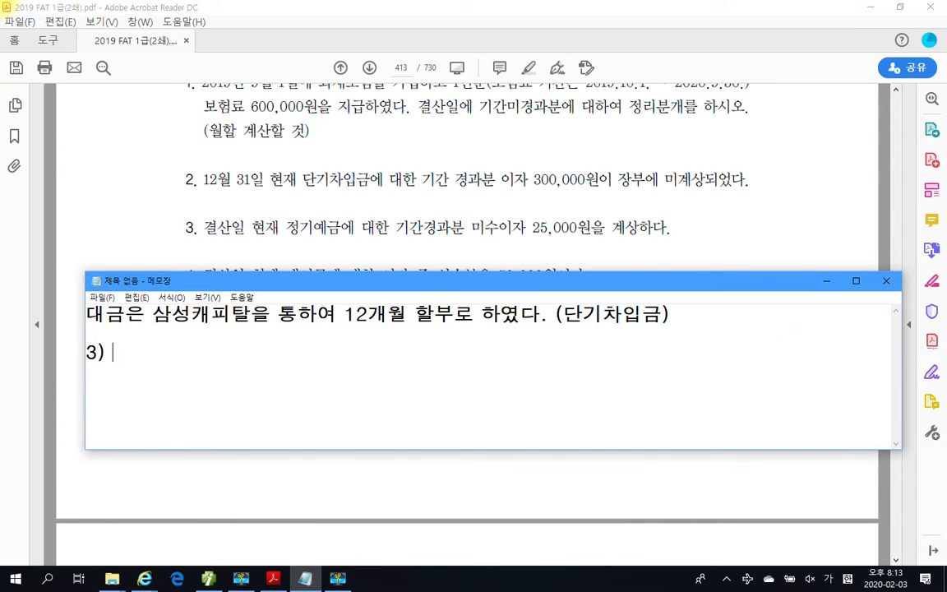
{"action": "type", "text": "차)미수수익"}
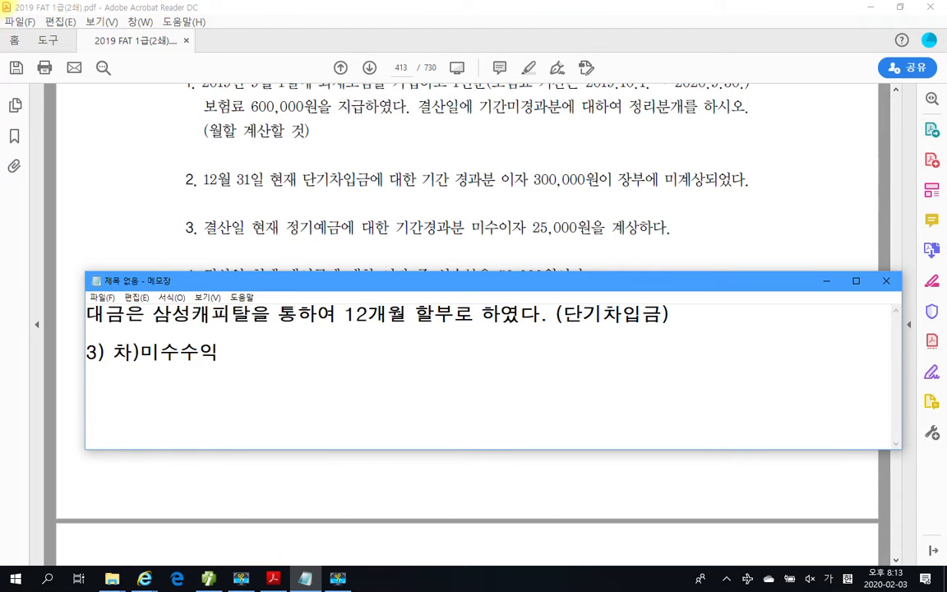
{"action": "type", "text": "25"}
{"action": "type", "text": ",000   ㄷ"}
{"action": "type", "text": "ㅐ)이잣"}
{"action": "type", "text": "ㅜ익"}
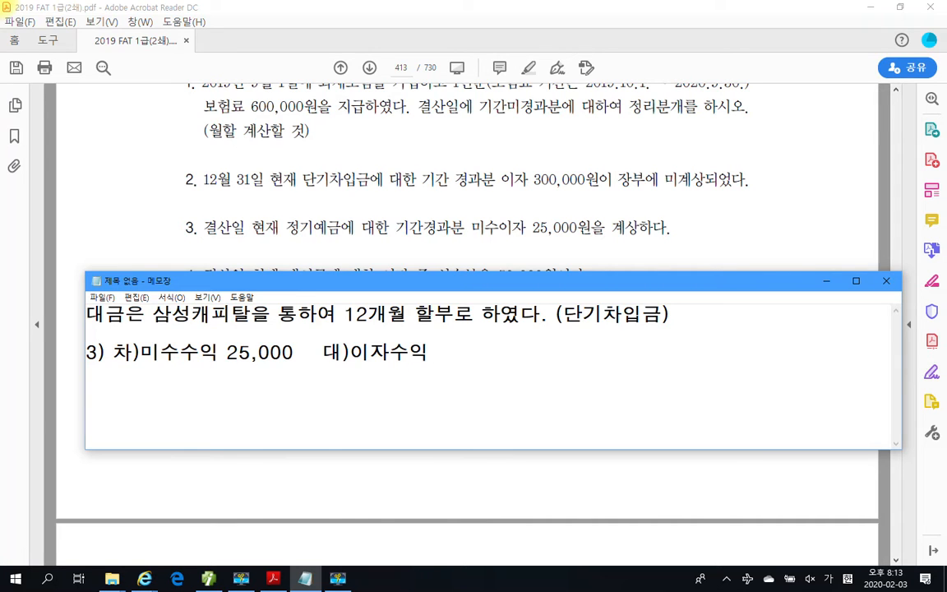
{"action": "type", "text": " 25,000"}
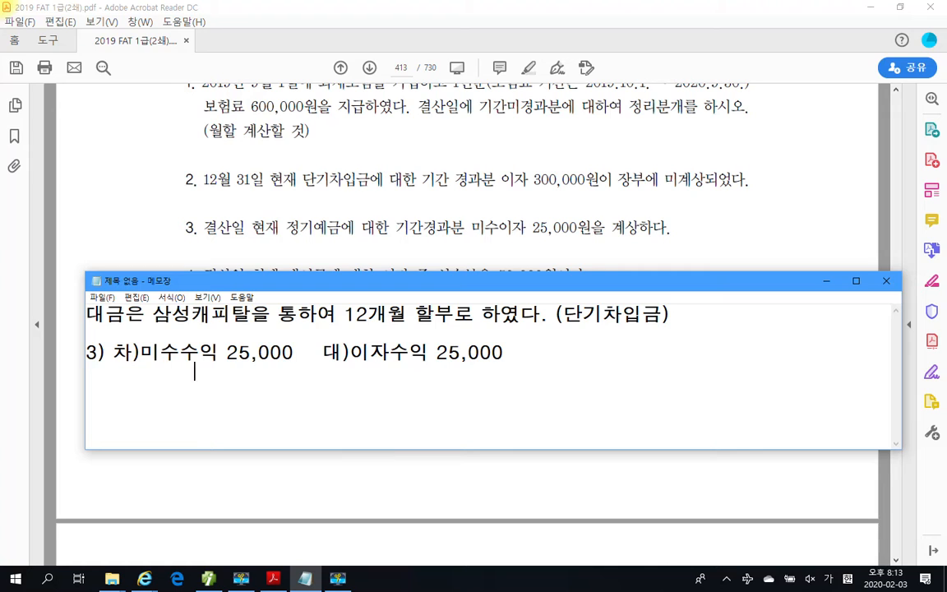
Beneath question 3's entry, add the labels (자산증가) under 미수수익 and (수익발생) under 이자수익
{"action": "key", "text": "BackSpace"}
{"action": "key", "text": "BackSpace"}
{"action": "key", "text": "BackSpace"}
{"action": "key", "text": "BackSpace"}
{"action": "key", "text": "BackSpace"}
{"action": "key", "text": "BackSpace"}
{"action": "key", "text": "BackSpace"}
{"action": "key", "text": "BackSpace"}
{"action": "key", "text": "BackSpace"}
{"action": "type", "text": "(자산증가"}
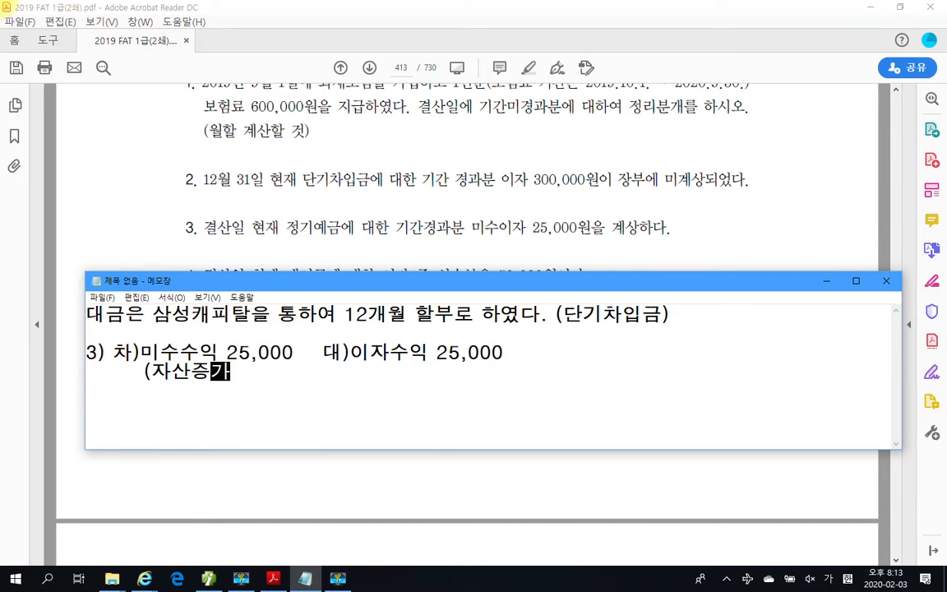
{"action": "type", "text": ")           (수익발생)"}
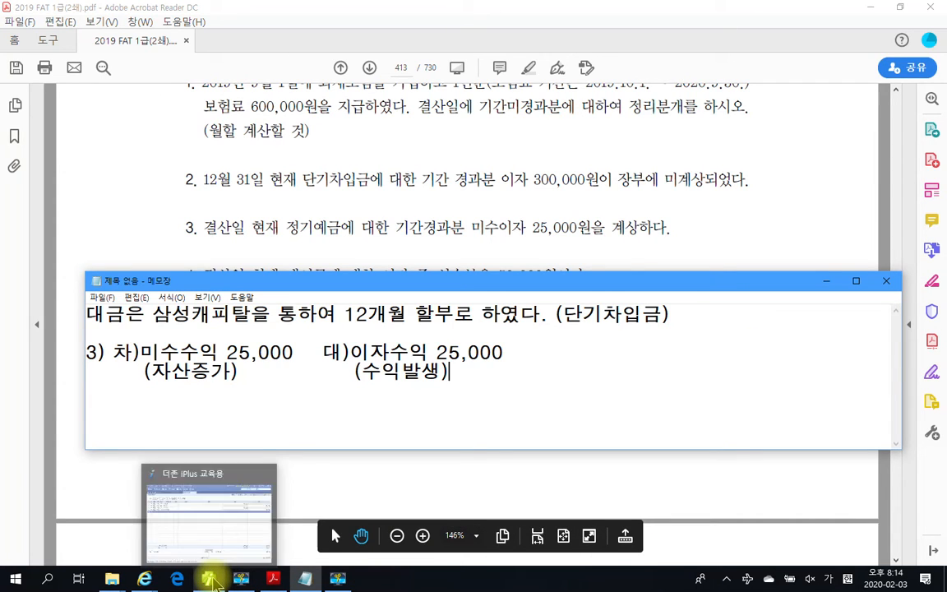
Switch to the accounting program and start a new debit (차변) line below voucher 00002
{"action": "left_click", "coordinate": [212, 581]}
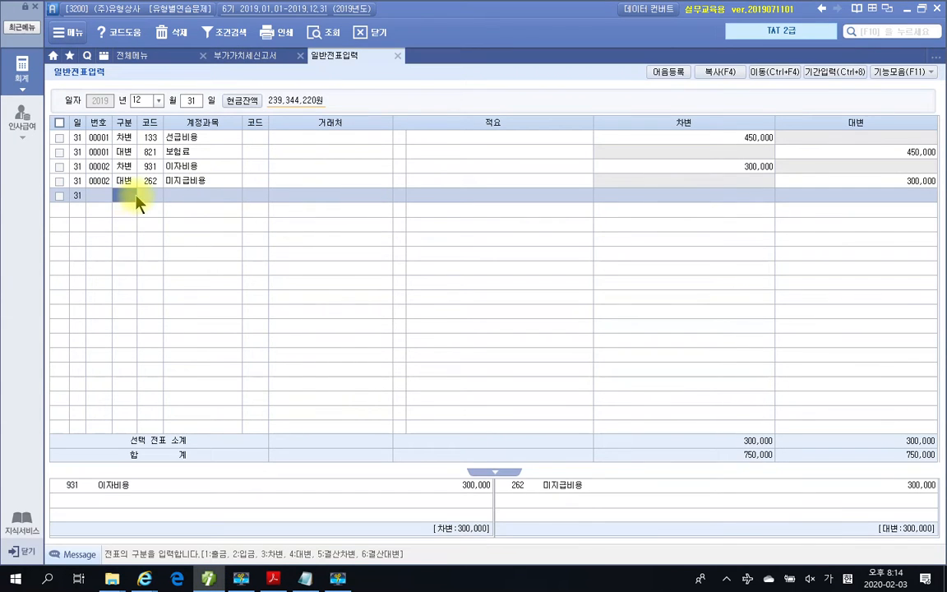
{"action": "type", "text": "3"}
{"action": "key", "text": "Return"}
{"action": "type", "text": "262"}
{"action": "key", "text": "Return"}
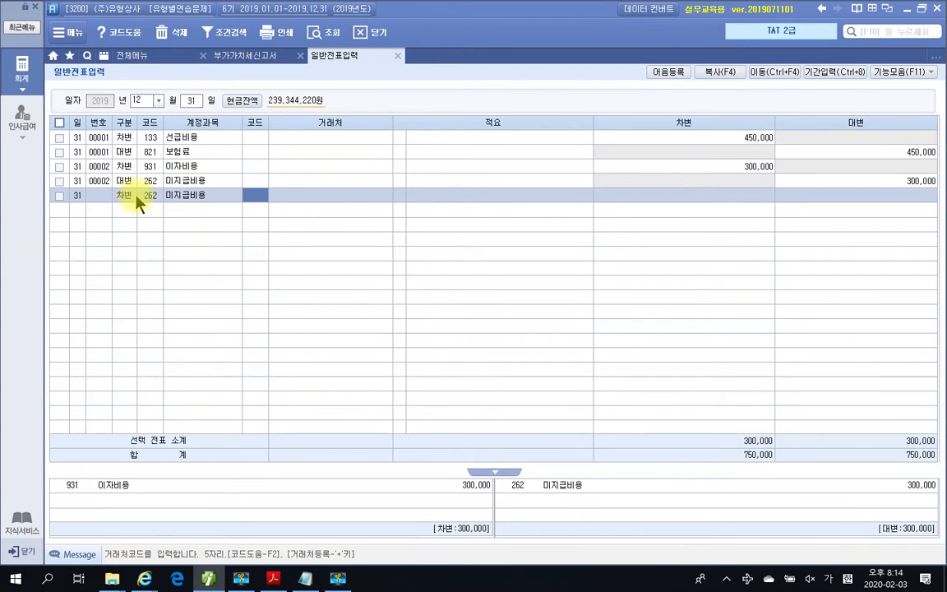
{"action": "key", "text": "Left"}
{"action": "key", "text": "Left"}
{"action": "key", "text": "Right"}
Look up 미수 for the new debit line, choose account 116 미수수익, and set its debit amount to 25,000
{"action": "type", "text": "ㅁㅣㅅ"}
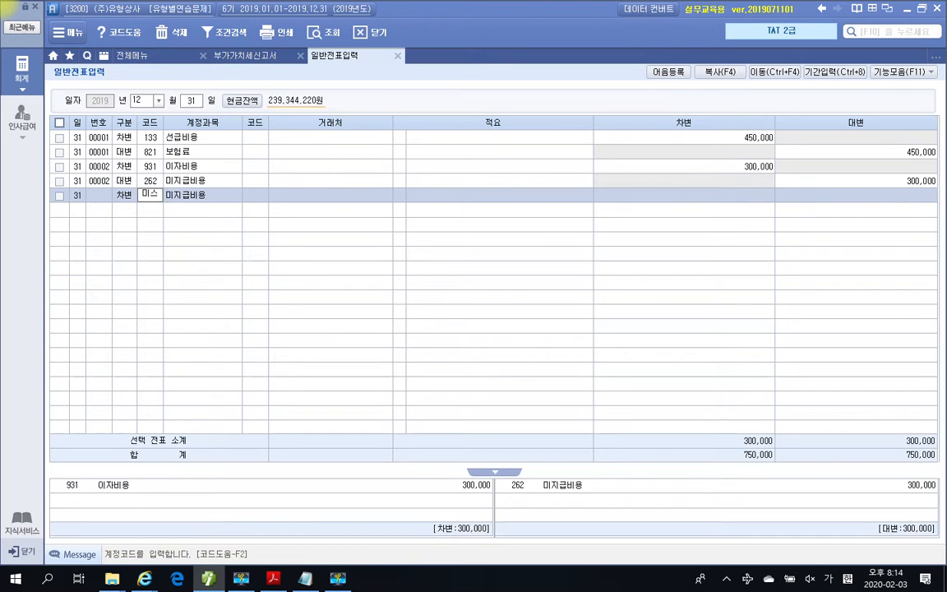
{"action": "type", "text": "ㅜ"}
{"action": "key", "text": "Return"}
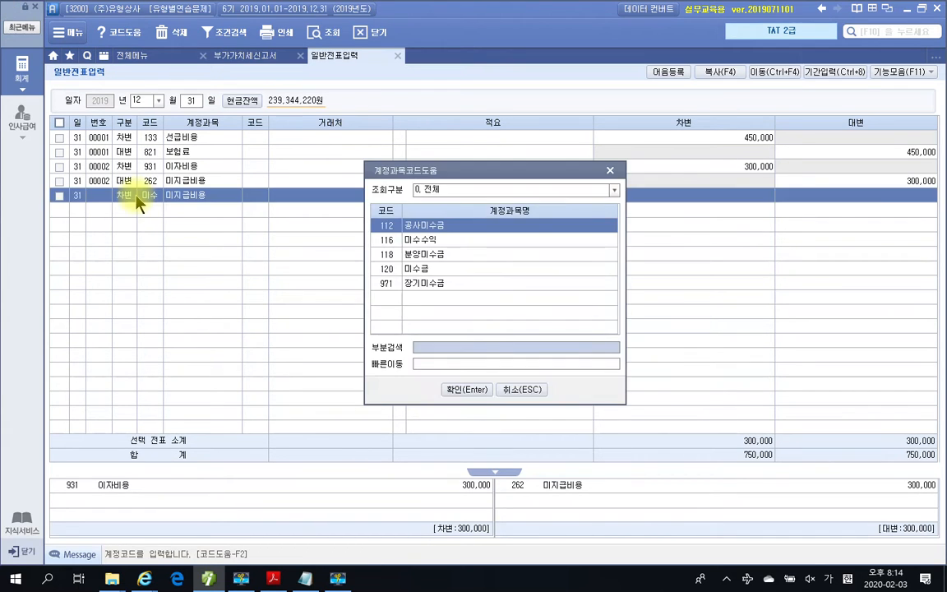
{"action": "key", "text": "Return"}
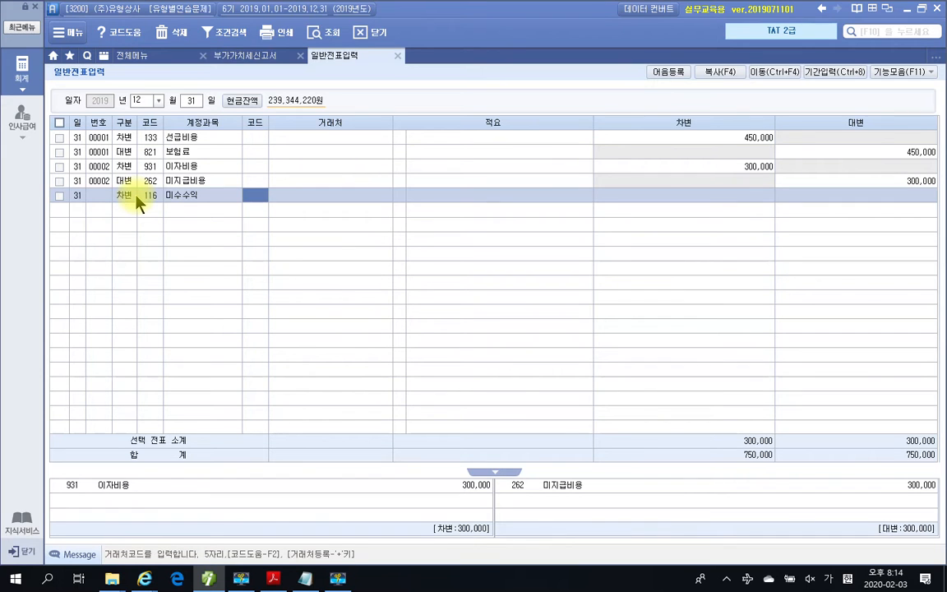
{"action": "key", "text": "Return"}
{"action": "key", "text": "Return"}
{"action": "key", "text": "Return"}
{"action": "type", "text": "25,000"}
{"action": "key", "text": "Return"}
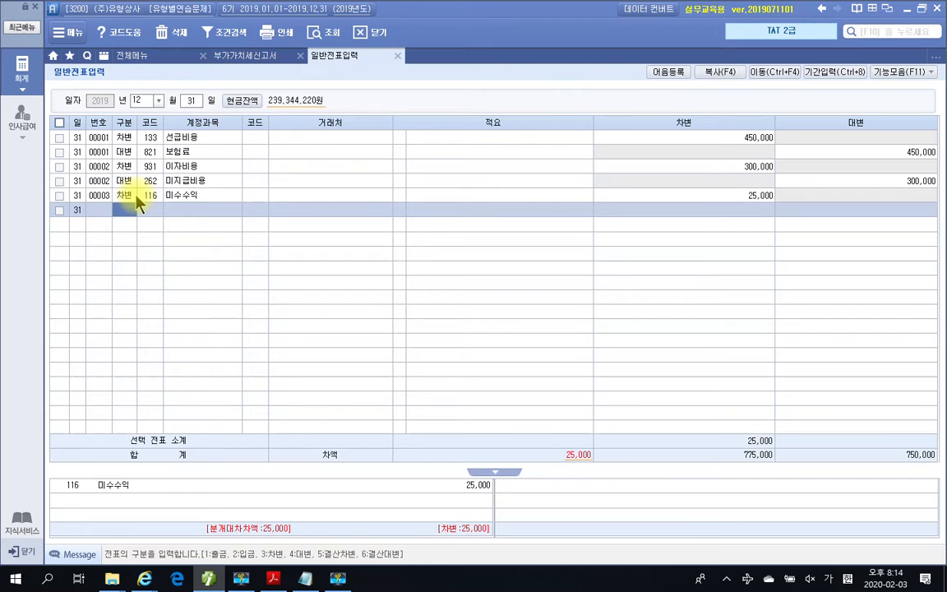
Add a credit (대변) line by looking up 이자, choosing account 901 이자수익, and setting its amount to 25,000
{"action": "type", "text": "4"}
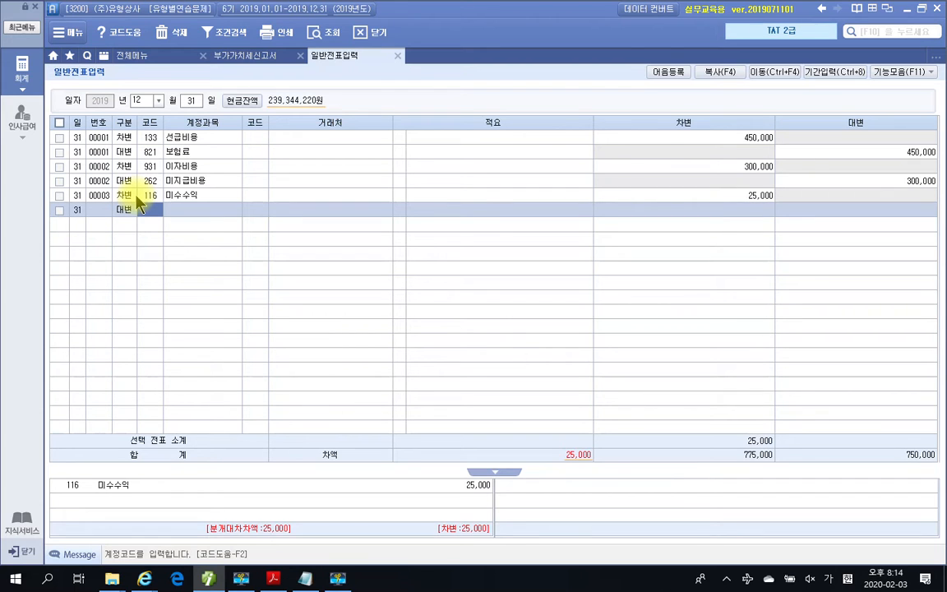
{"action": "type", "text": "이자"}
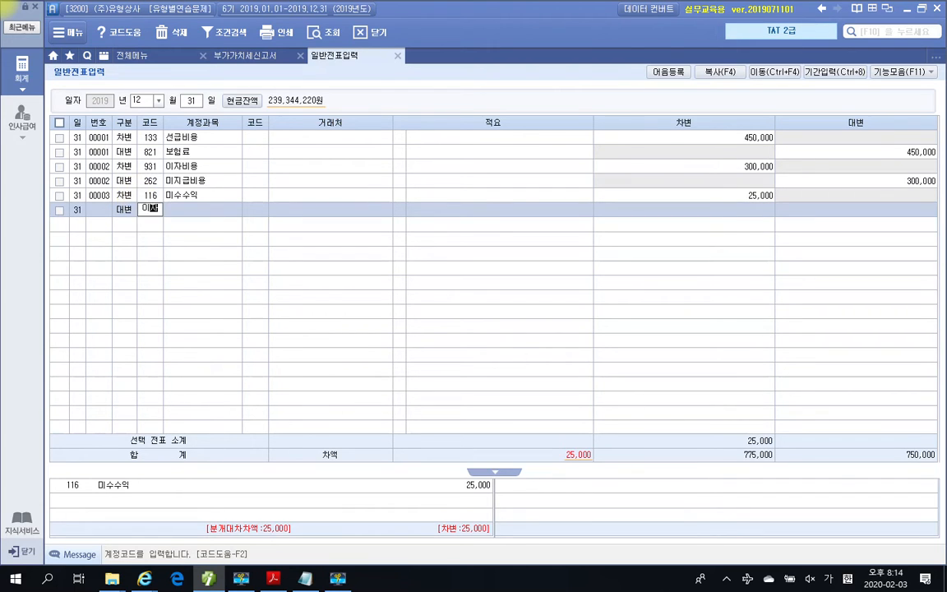
{"action": "key", "text": "Return"}
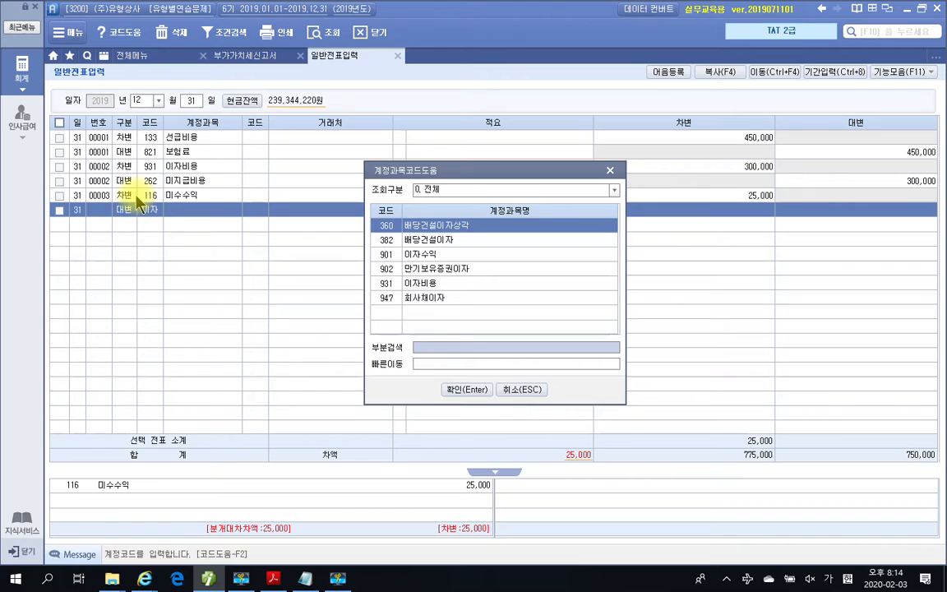
{"action": "key", "text": "Down"}
{"action": "key", "text": "Down"}
{"action": "key", "text": "Return"}
{"action": "key", "text": "Return"}
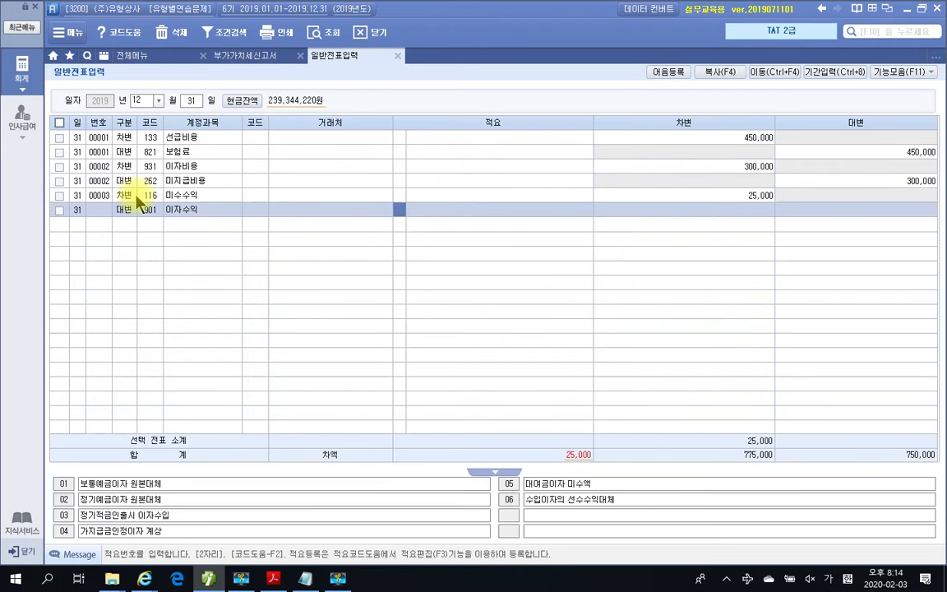
{"action": "key", "text": "Return"}
{"action": "type", "text": "250000"}
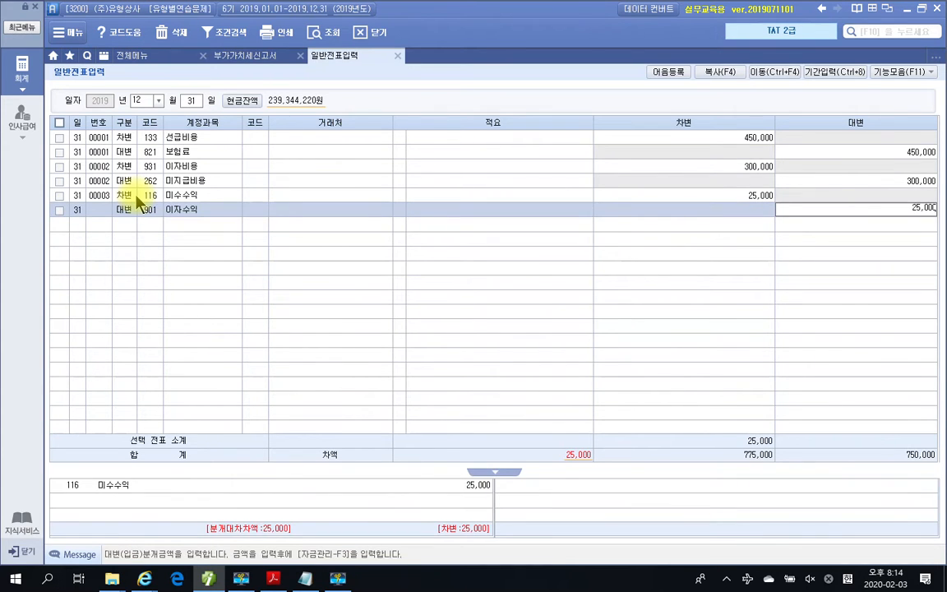
{"action": "key", "text": "Return"}
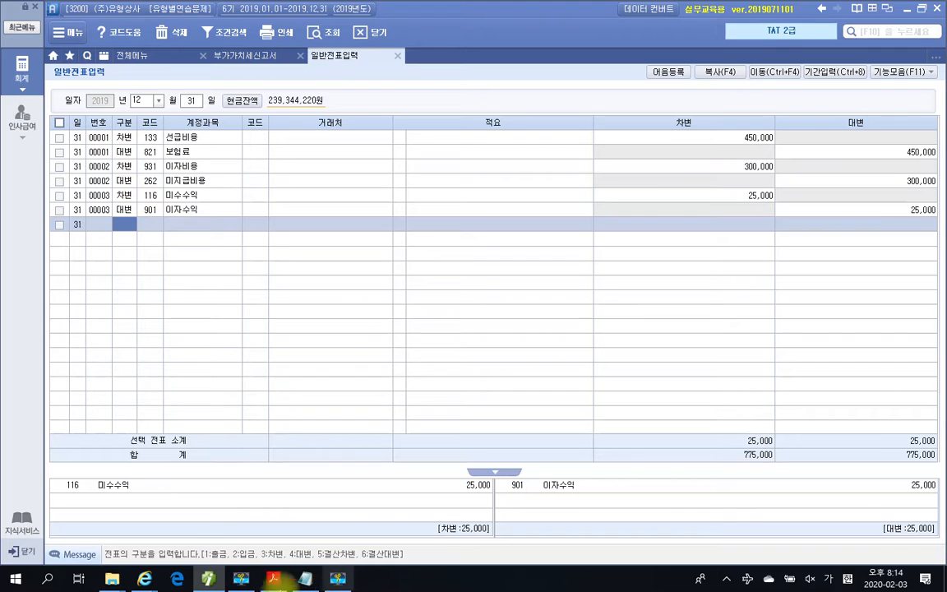
Switch to the PDF, mark question 4's 대여금, 이자, 선수분 and 50,000 with screen annotations, handwrite 수익이연, and clear the markings
{"action": "left_click", "coordinate": [273, 578]}
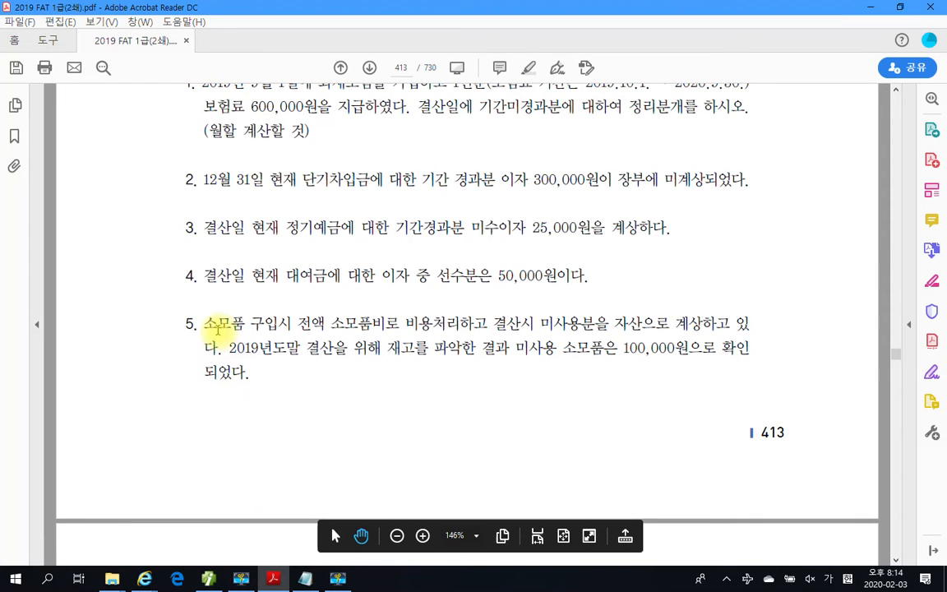
{"action": "left_click_drag", "start_coordinate": [202, 254], "coordinate": [590, 302]}
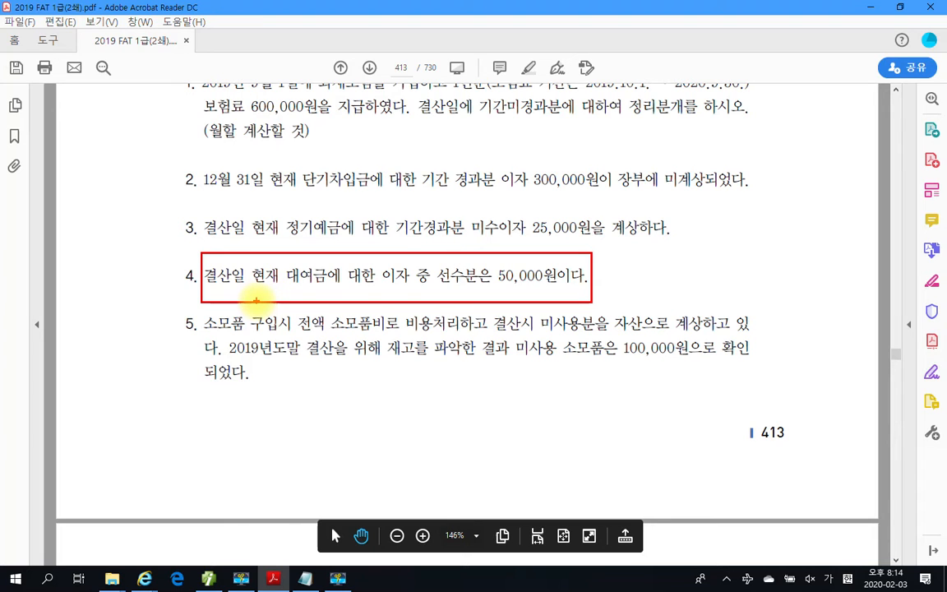
{"action": "left_click_drag", "start_coordinate": [285, 285], "coordinate": [342, 285]}
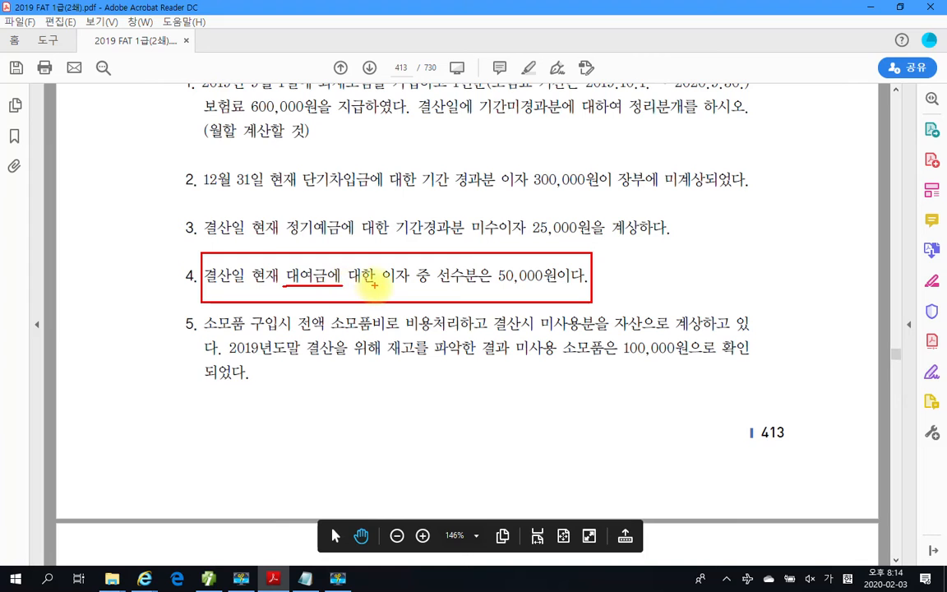
{"action": "mouse_move", "coordinate": [376, 285]}
{"action": "left_mouse_down"}
{"action": "mouse_move", "coordinate": [533, 287]}
{"action": "mouse_move", "coordinate": [496, 269]}
{"action": "mouse_move", "coordinate": [522, 260]}
{"action": "mouse_move", "coordinate": [549, 263]}
{"action": "mouse_move", "coordinate": [555, 284]}
{"action": "mouse_move", "coordinate": [545, 288]}
{"action": "left_mouse_up"}
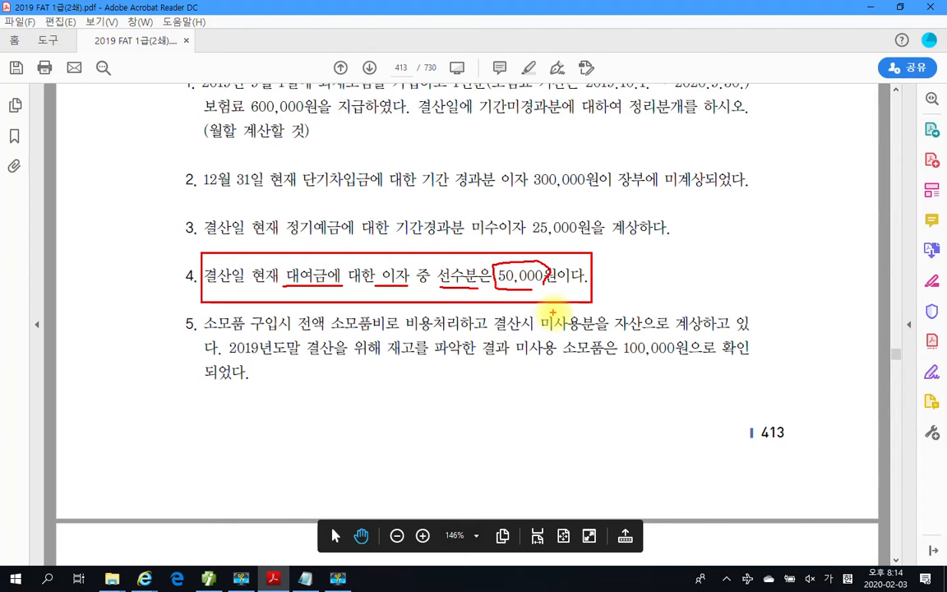
{"action": "left_click_drag", "start_coordinate": [436, 279], "coordinate": [475, 290]}
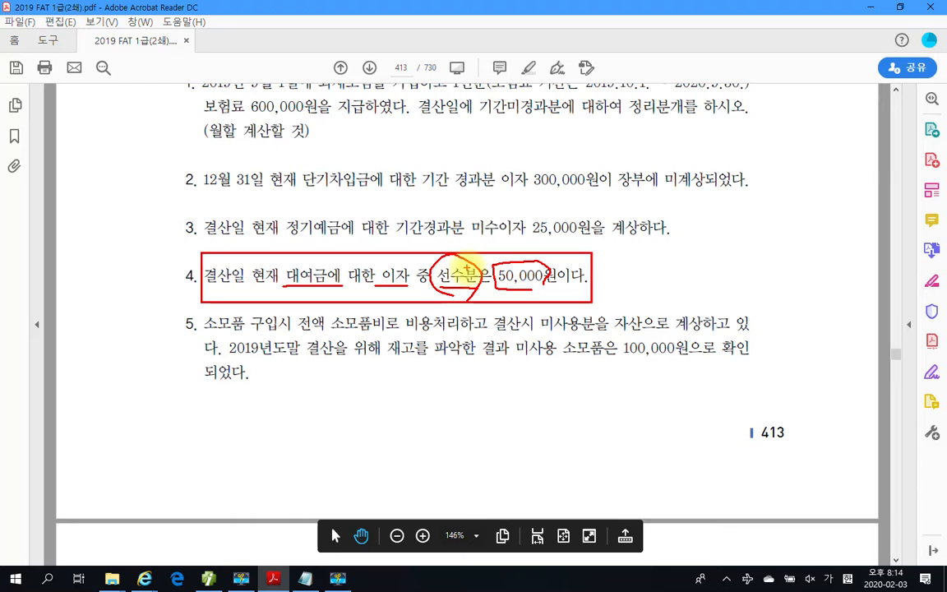
{"action": "mouse_move", "coordinate": [634, 268]}
{"action": "left_mouse_down"}
{"action": "mouse_move", "coordinate": [671, 271]}
{"action": "mouse_move", "coordinate": [649, 311]}
{"action": "mouse_move", "coordinate": [693, 273]}
{"action": "mouse_move", "coordinate": [652, 283]}
{"action": "mouse_move", "coordinate": [685, 246]}
{"action": "mouse_move", "coordinate": [779, 280]}
{"action": "mouse_move", "coordinate": [810, 261]}
{"action": "mouse_move", "coordinate": [821, 281]}
{"action": "mouse_move", "coordinate": [814, 311]}
{"action": "left_mouse_up"}
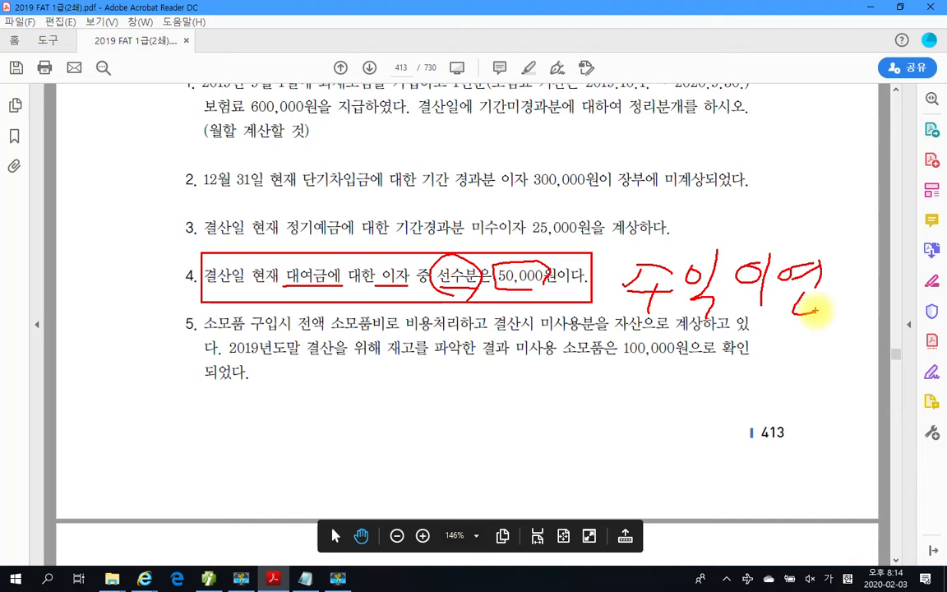
{"action": "key", "text": "Escape"}
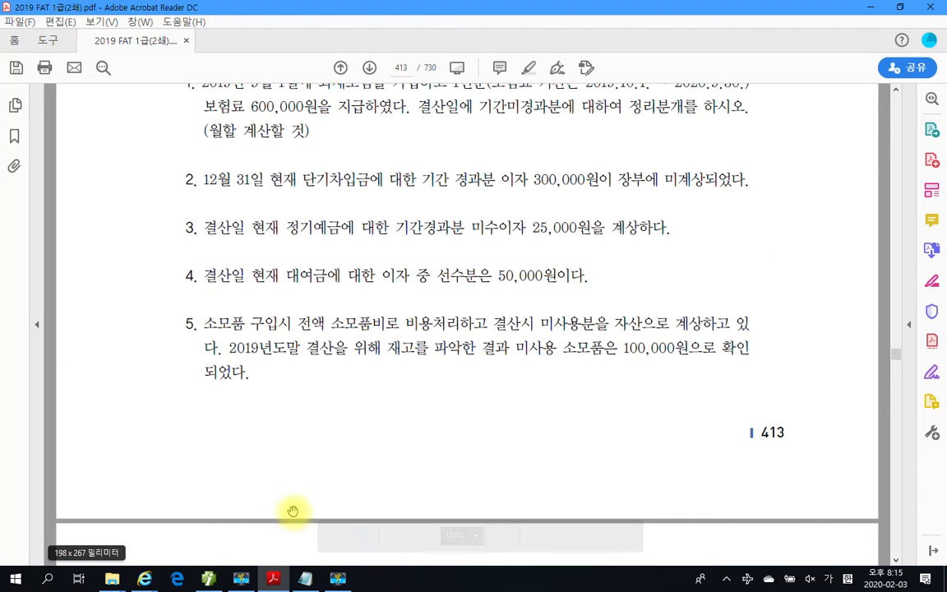
Switch to Notepad and write question 4's entry below question 3's: 4) 차)이자수익 50,000 대)선수수익 50,000
{"action": "left_click", "coordinate": [305, 578]}
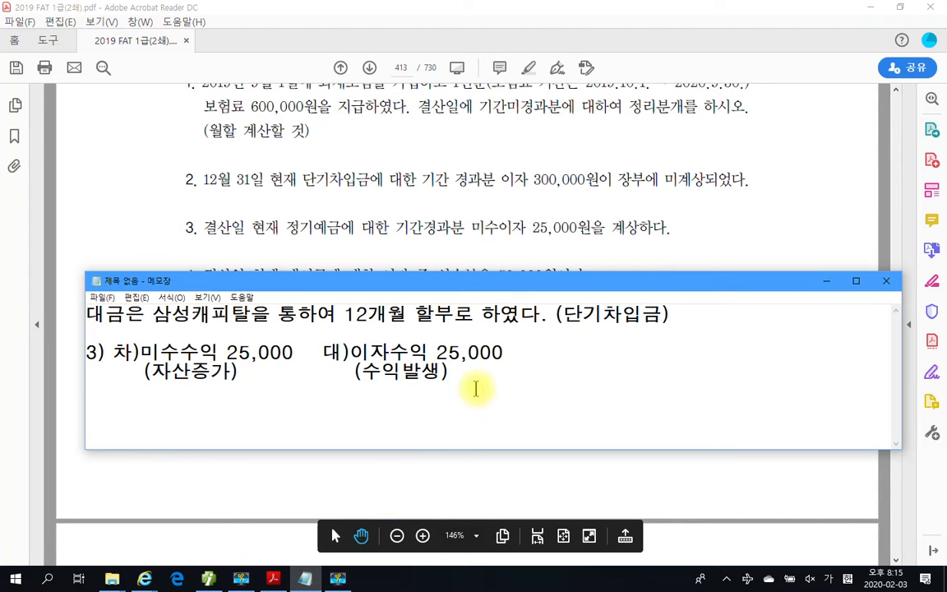
{"action": "key", "text": "Return"}
{"action": "type", "text": "4"}
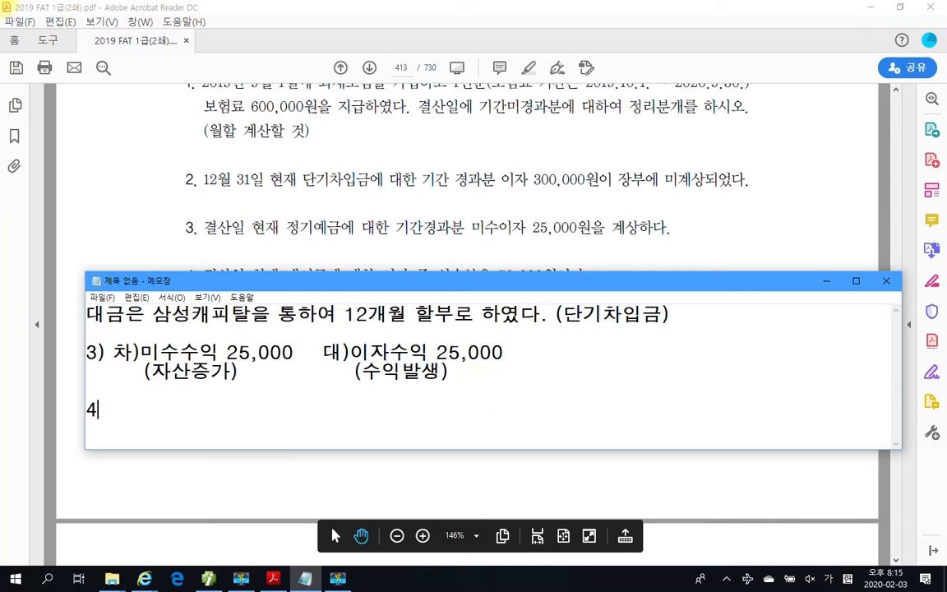
{"action": "type", "text": ") 차"}
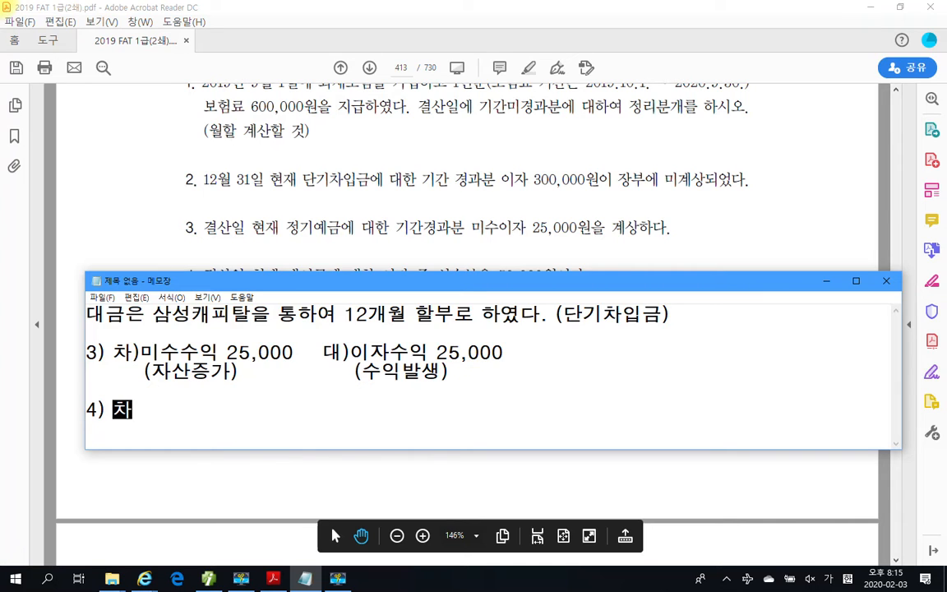
{"action": "type", "text": ")이자수익 "}
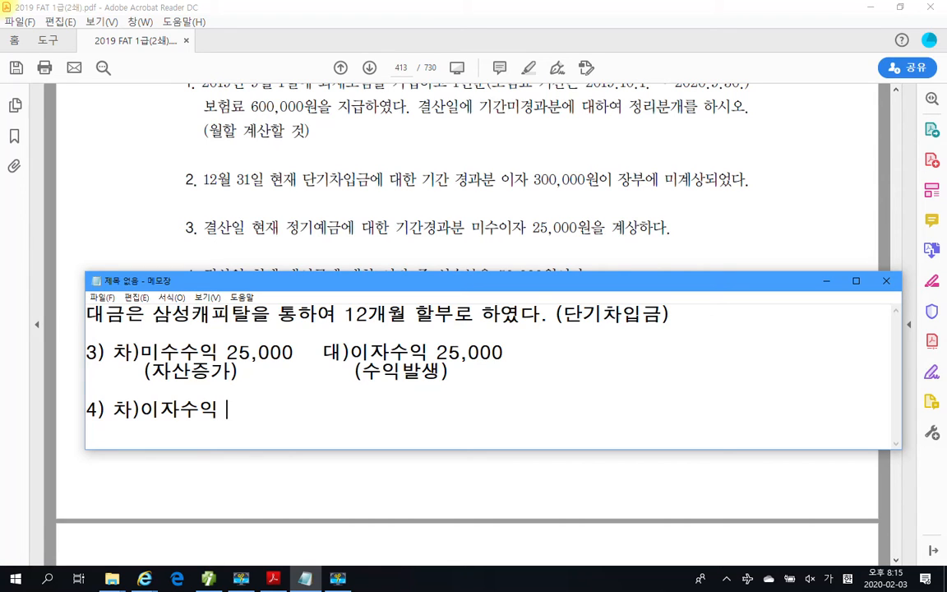
{"action": "type", "text": "50,000    대)"}
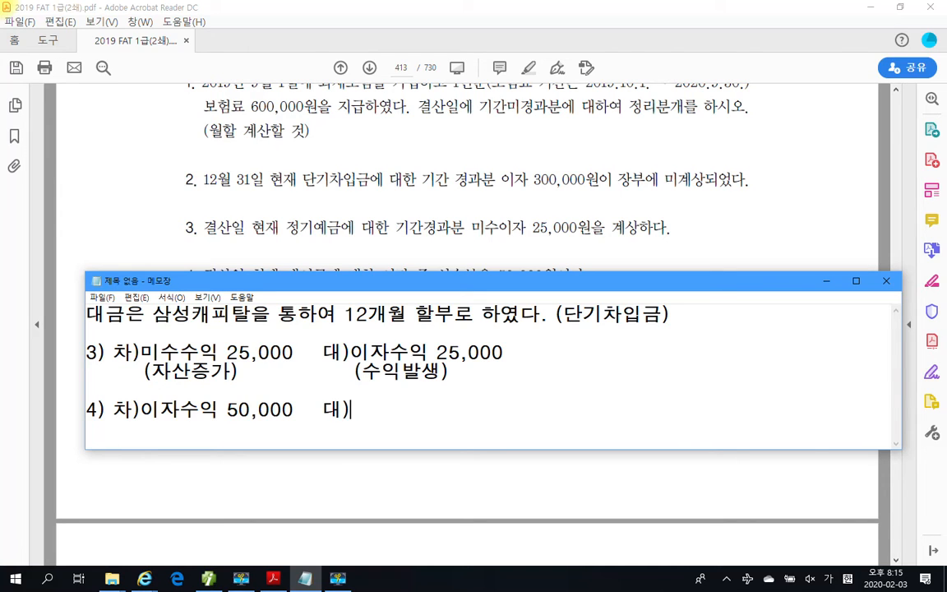
{"action": "type", "text": "선수수익 "}
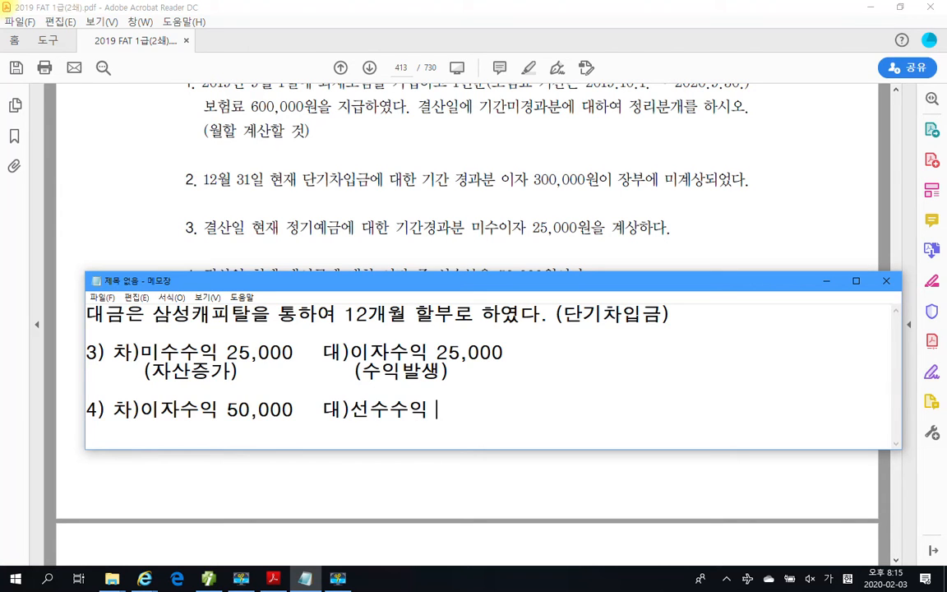
{"action": "type", "text": "50,000"}
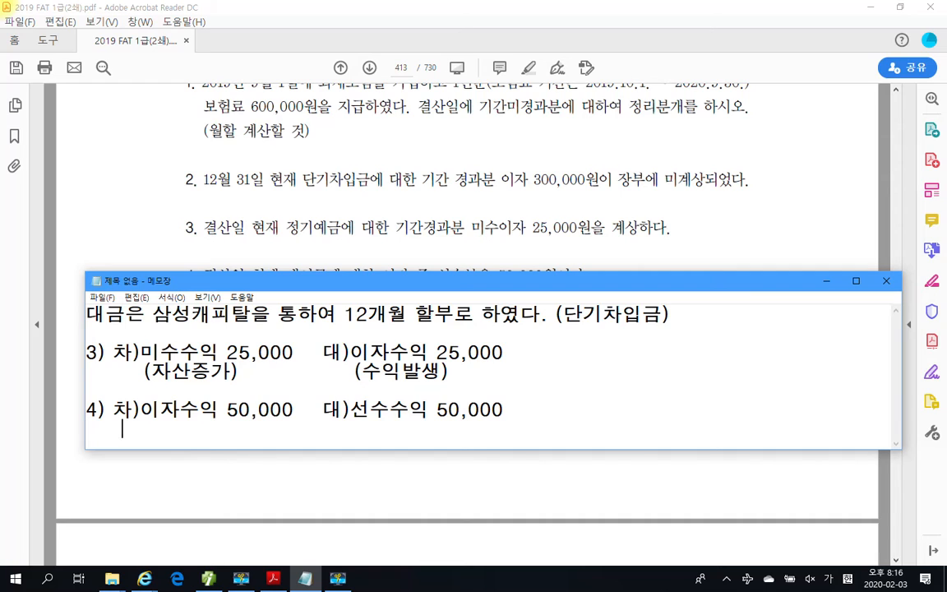
Add the notes (수익취소) and (부채증가) under question 4's debit and credit, and move the Notepad window up to uncover question 5
{"action": "type", "text": "(수이"}
{"action": "key", "text": "BackSpace"}
{"action": "key", "text": "BackSpace"}
{"action": "type", "text": "익취소)   "}
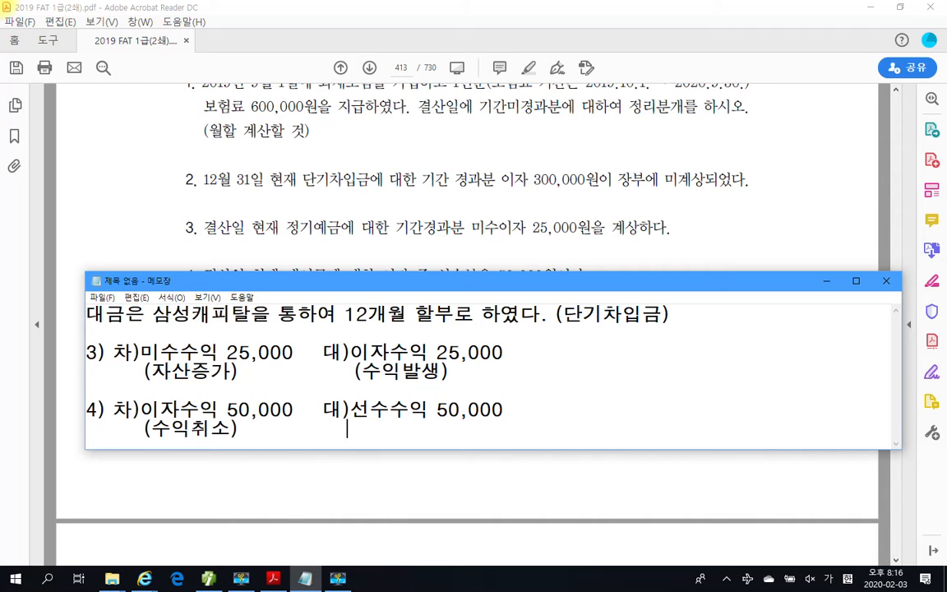
{"action": "type", "text": "          (부채증가)"}
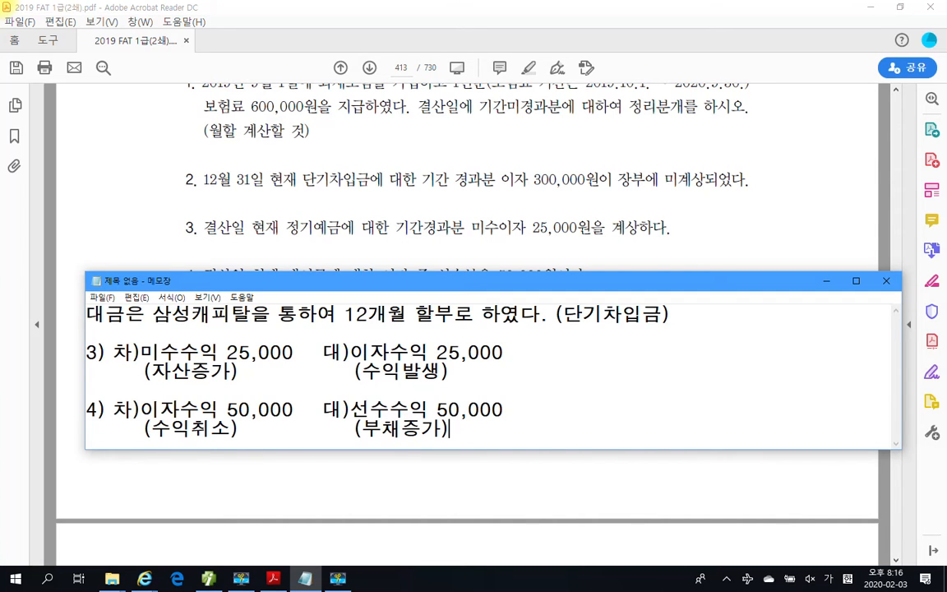
{"action": "key", "text": "Return"}
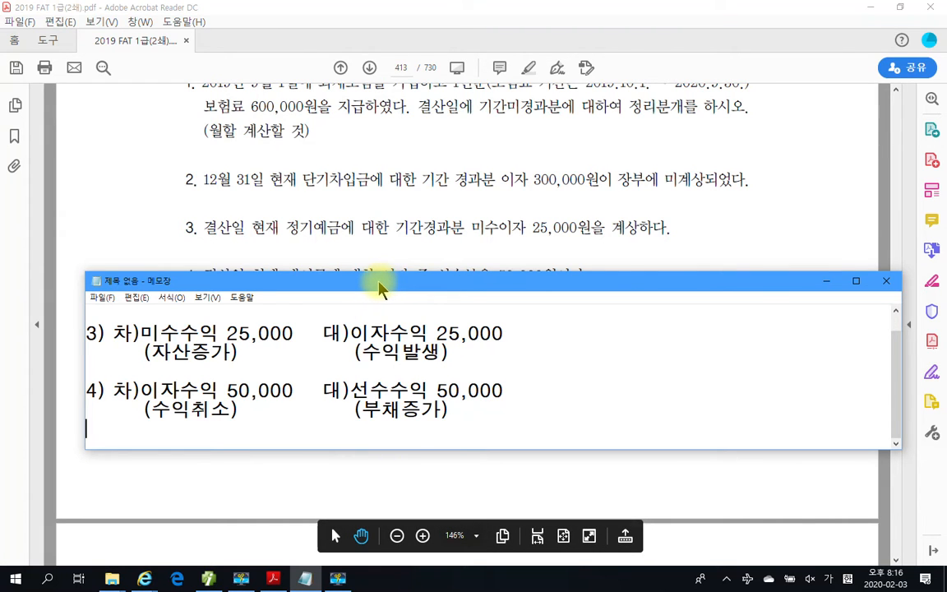
{"action": "left_click_drag", "start_coordinate": [379, 287], "coordinate": [373, 107]}
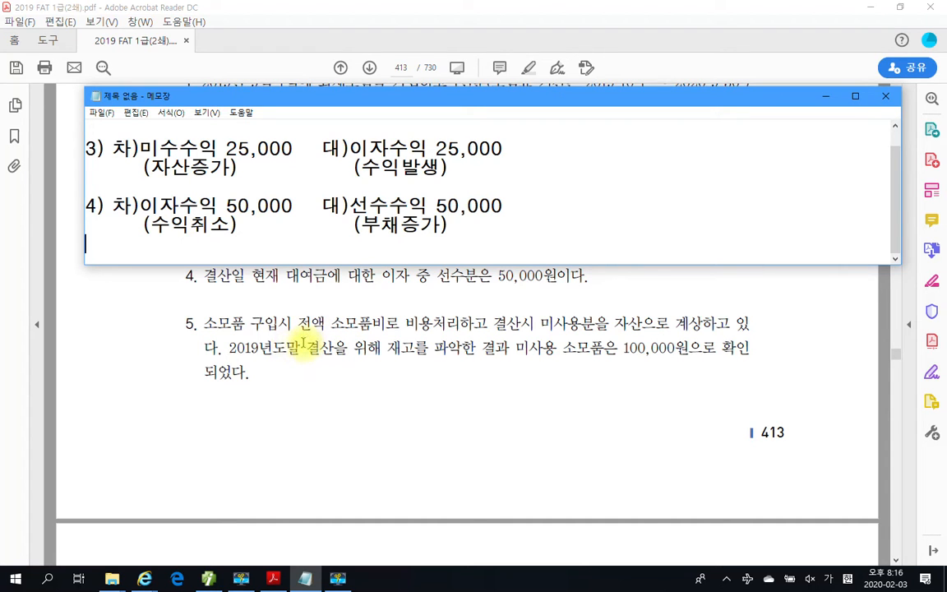
Switch to the accounting program and add a debit (차변) line on 12/31 by looking up 이자, choosing account 901 이자수익, and entering 50,000
{"action": "left_click", "coordinate": [209, 579]}
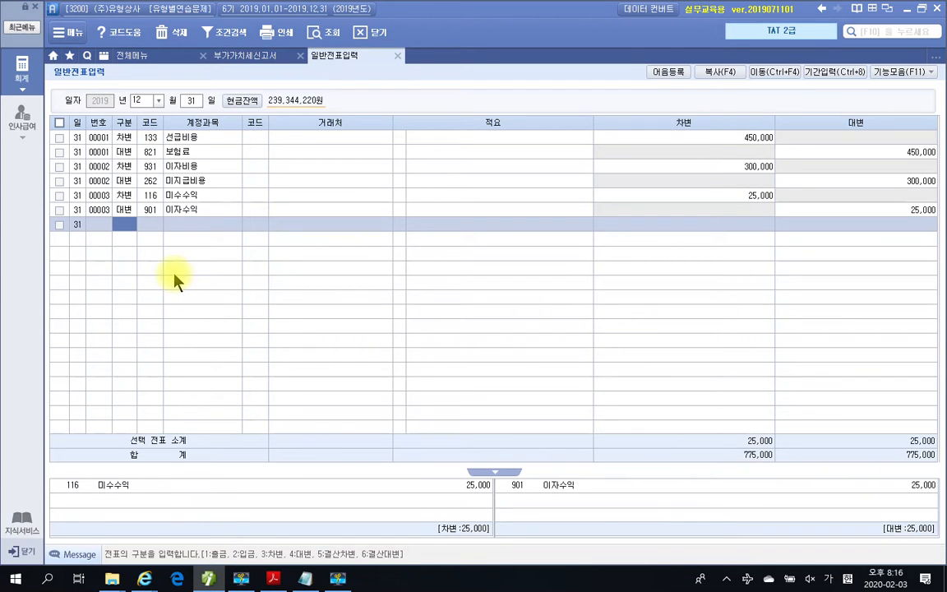
{"action": "type", "text": "3"}
{"action": "key", "text": "Return"}
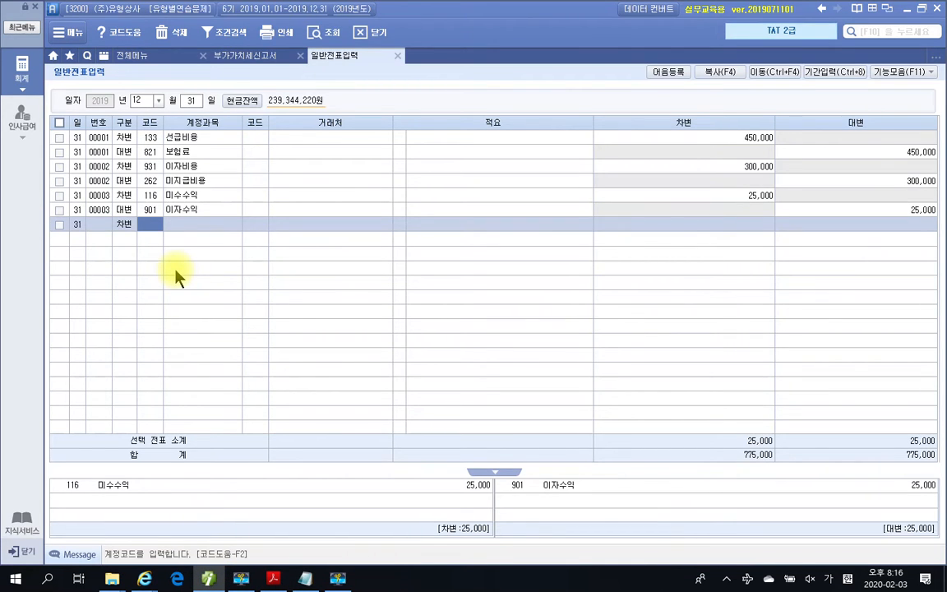
{"action": "type", "text": "ㅁㅣ자"}
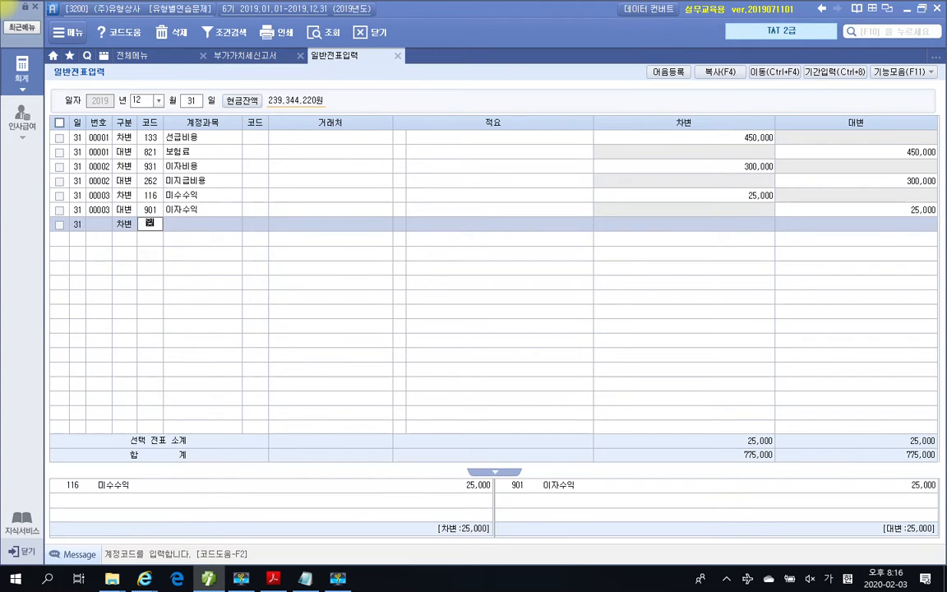
{"action": "key", "text": "Return"}
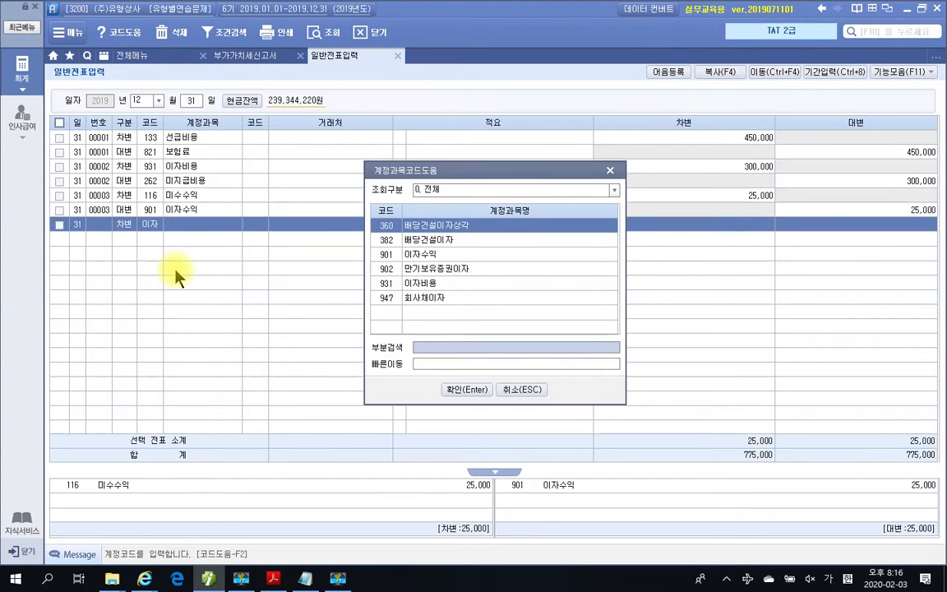
{"action": "key", "text": "Down"}
{"action": "key", "text": "Down"}
{"action": "key", "text": "Return"}
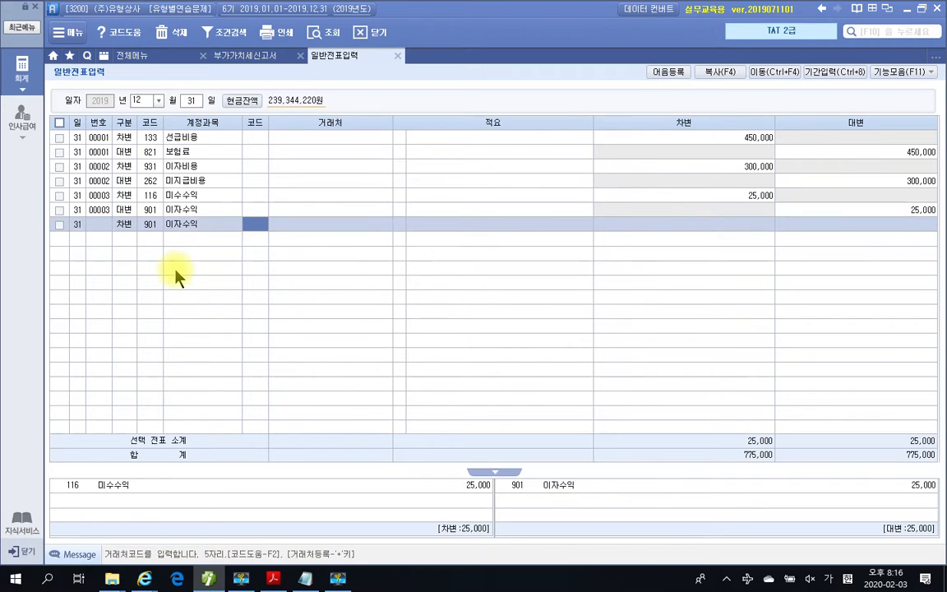
{"action": "key", "text": "Return"}
{"action": "key", "text": "Return"}
{"action": "type", "text": "50000"}
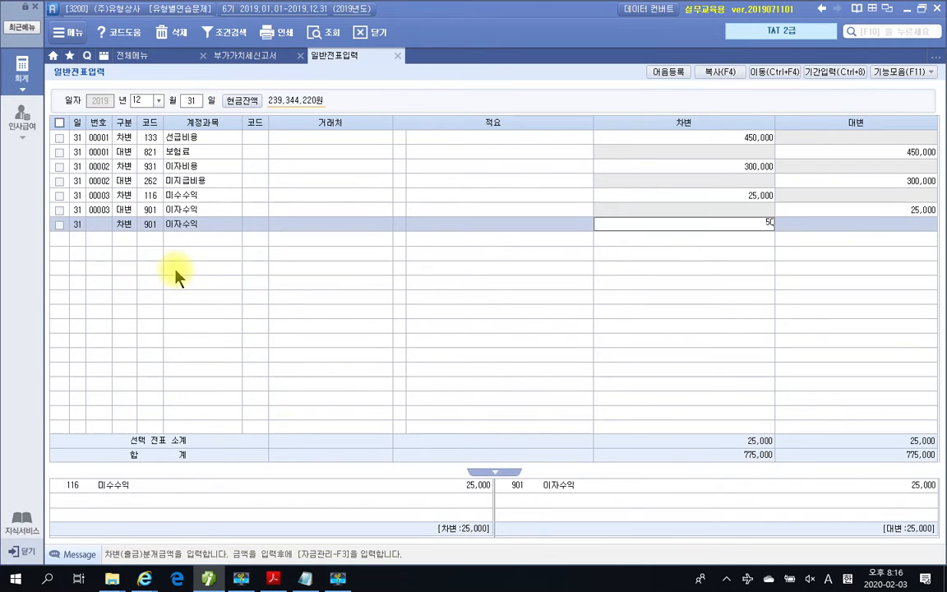
{"action": "key", "text": "Return"}
Add a credit (대변) line by looking up 선수, choosing account 263 선수수익, and setting its amount to 50,000
{"action": "type", "text": "4"}
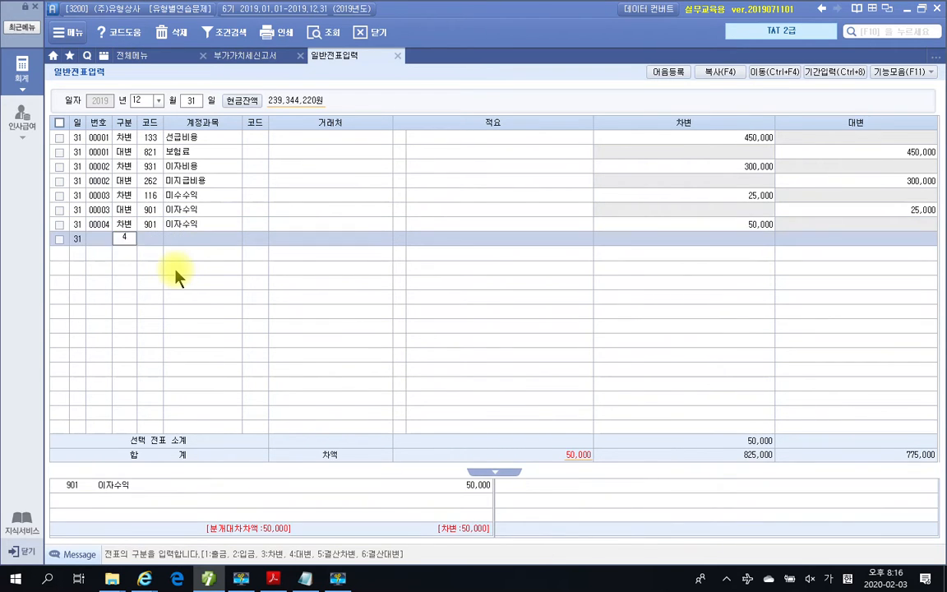
{"action": "key", "text": "Return"}
{"action": "type", "text": "선수"}
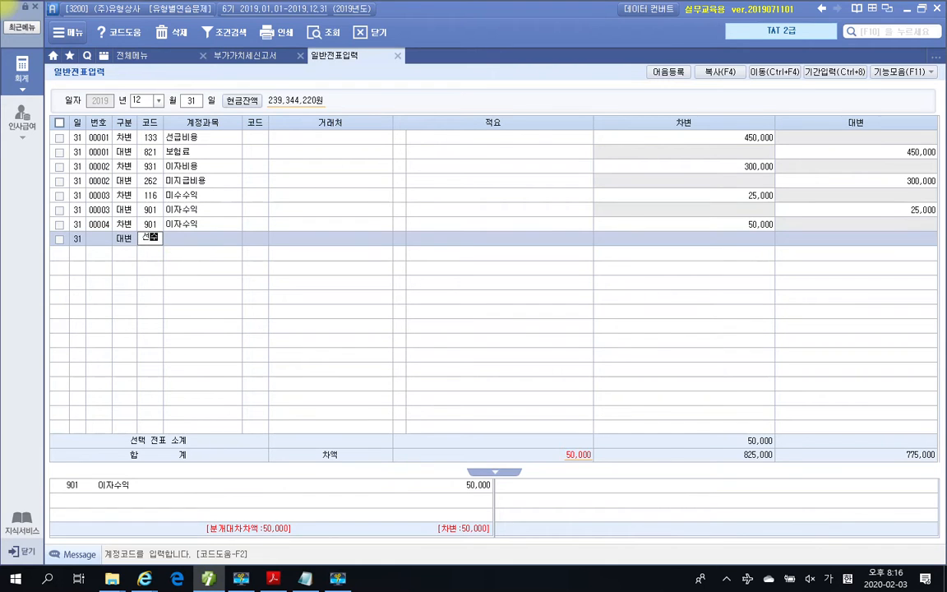
{"action": "key", "text": "Return"}
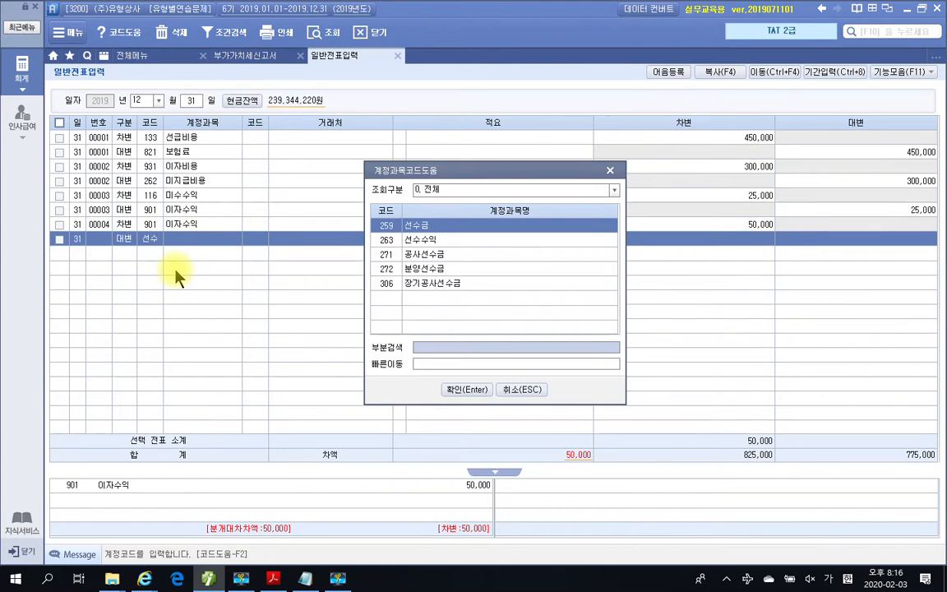
{"action": "key", "text": "Down"}
{"action": "key", "text": "Return"}
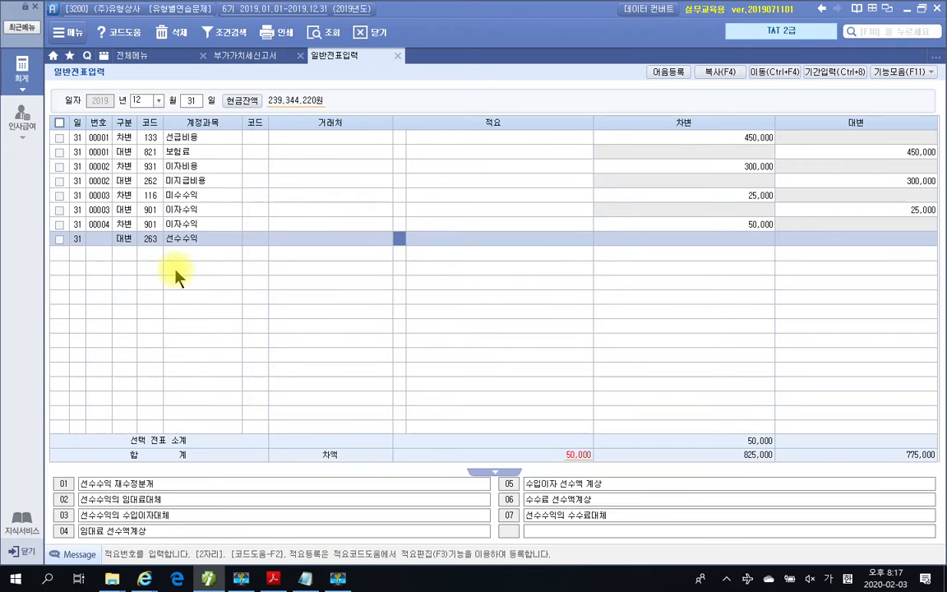
{"action": "key", "text": "Return"}
{"action": "type", "text": "500000"}
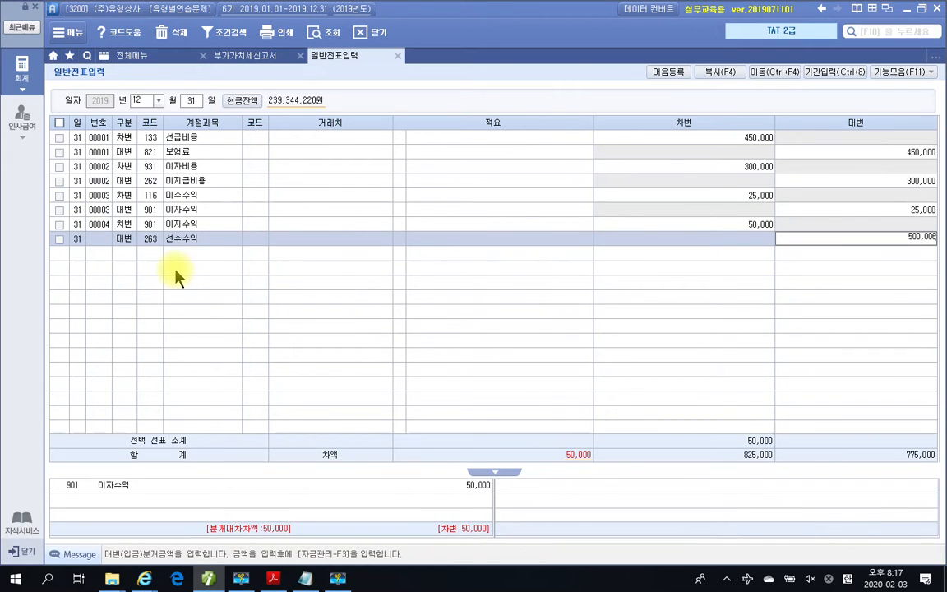
{"action": "key", "text": "Return"}
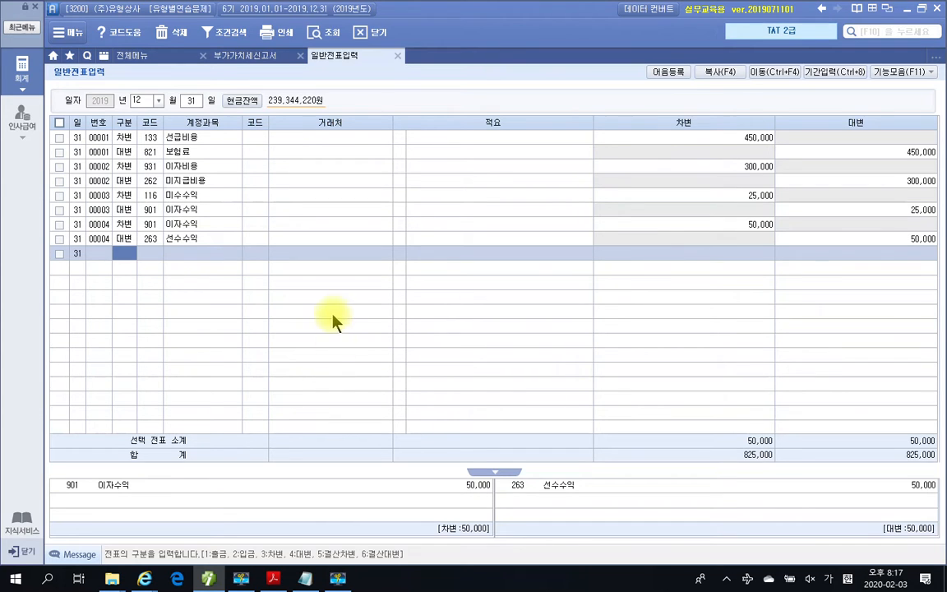
{"action": "left_click_drag", "start_coordinate": [593, 126], "coordinate": [567, 126]}
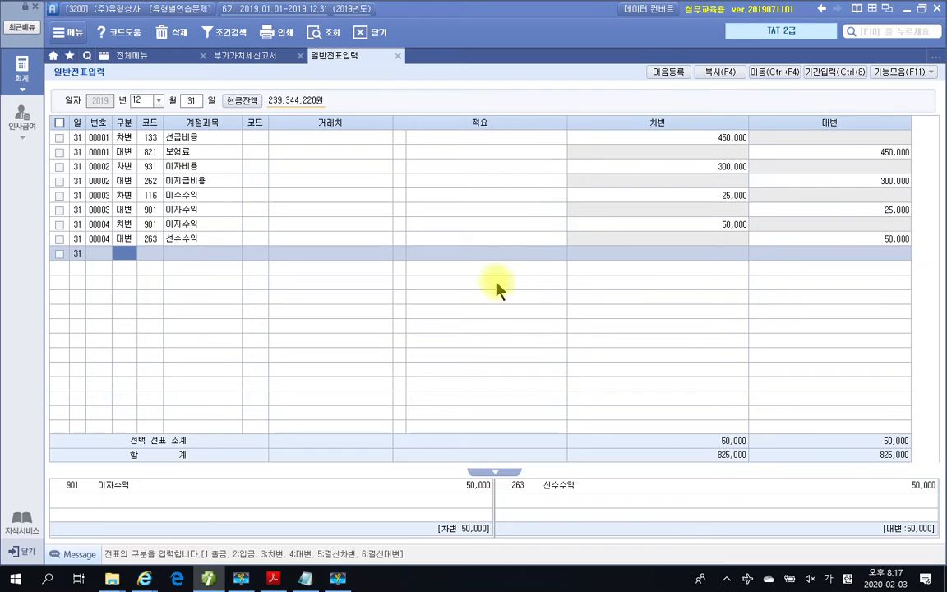
{"action": "left_click", "coordinate": [154, 240]}
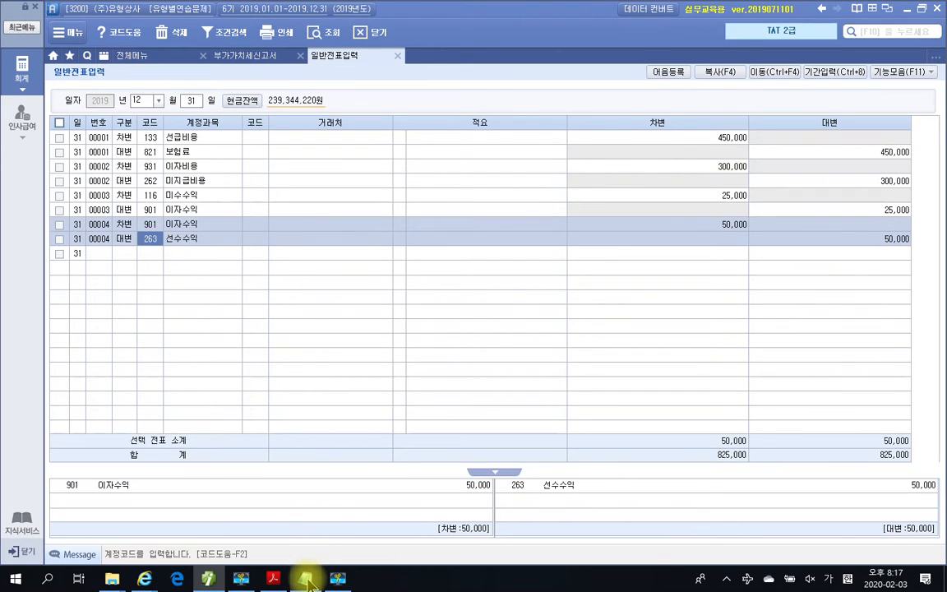
Switch to the PDF, mark questions 1 to 4 with a box, linking curves and check marks as screen annotations, and clear the markings
{"action": "left_click", "coordinate": [272, 578]}
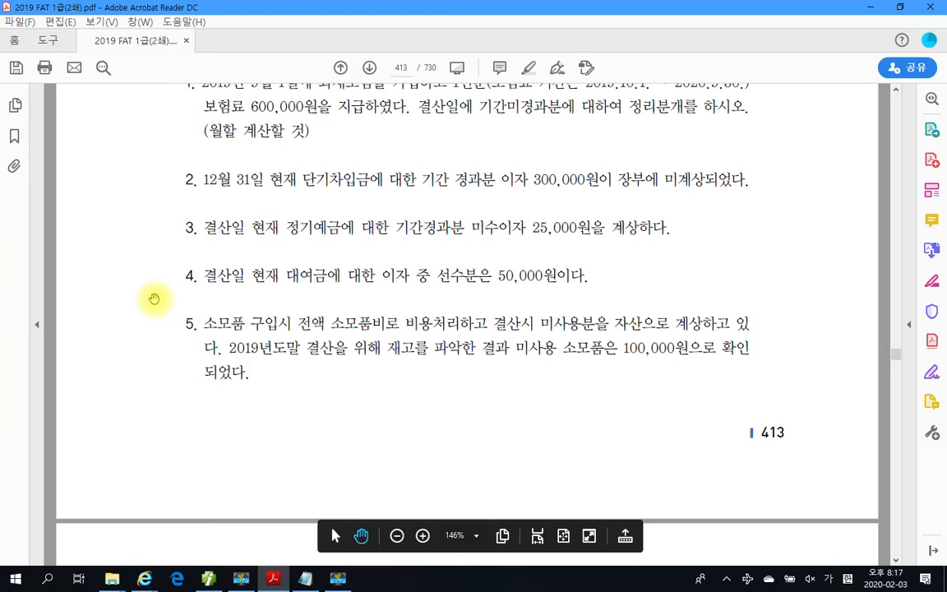
{"action": "left_click_drag", "start_coordinate": [173, 70], "coordinate": [206, 277]}
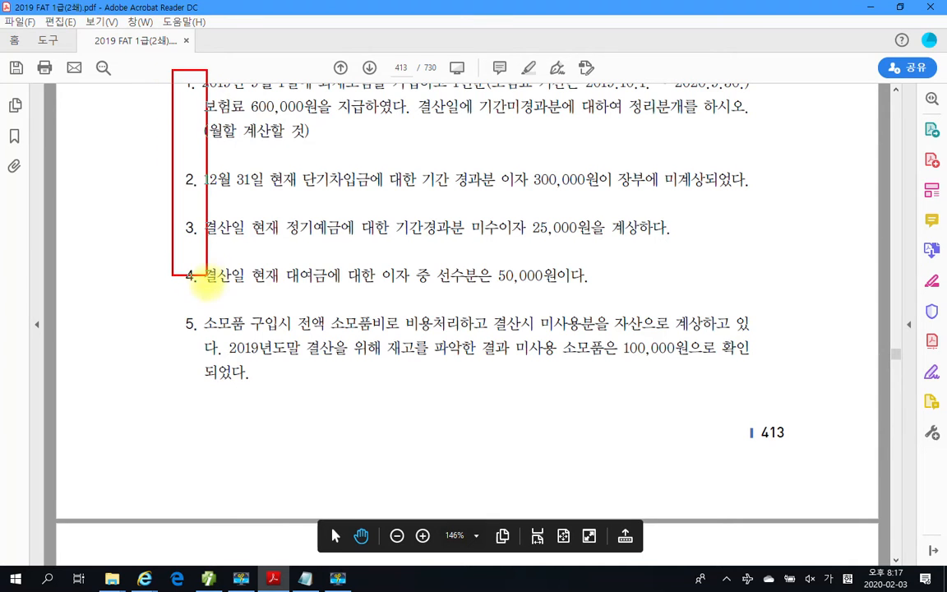
{"action": "mouse_move", "coordinate": [171, 83]}
{"action": "left_mouse_down"}
{"action": "mouse_move", "coordinate": [146, 146]}
{"action": "mouse_move", "coordinate": [162, 165]}
{"action": "left_mouse_up"}
{"action": "mouse_move", "coordinate": [172, 216]}
{"action": "left_mouse_down"}
{"action": "mouse_move", "coordinate": [146, 257]}
{"action": "mouse_move", "coordinate": [168, 294]}
{"action": "left_mouse_up"}
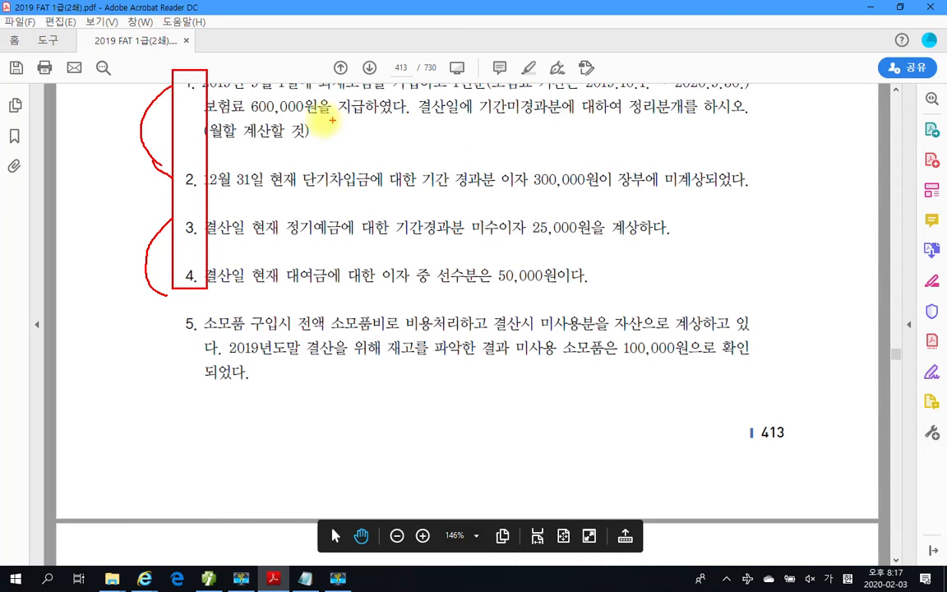
{"action": "left_click_drag", "start_coordinate": [336, 124], "coordinate": [349, 119]}
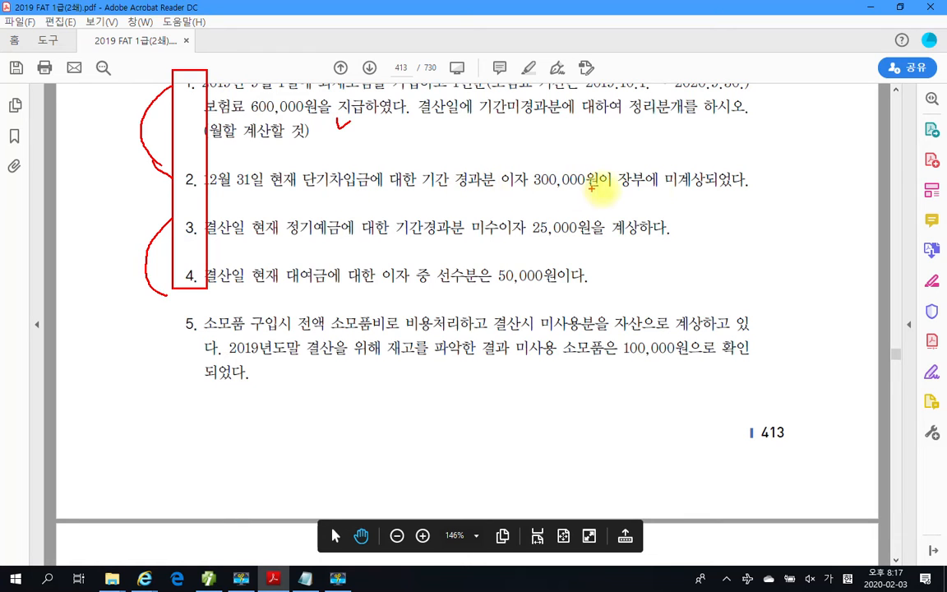
{"action": "left_click_drag", "start_coordinate": [753, 175], "coordinate": [777, 183]}
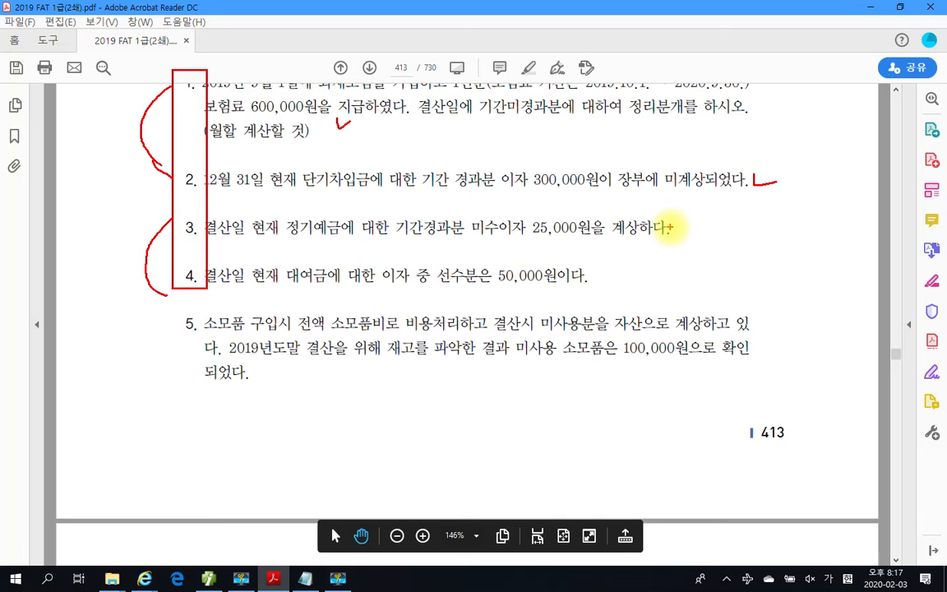
{"action": "mouse_move", "coordinate": [673, 227]}
{"action": "left_mouse_down"}
{"action": "mouse_move", "coordinate": [679, 237]}
{"action": "mouse_move", "coordinate": [691, 224]}
{"action": "left_mouse_up"}
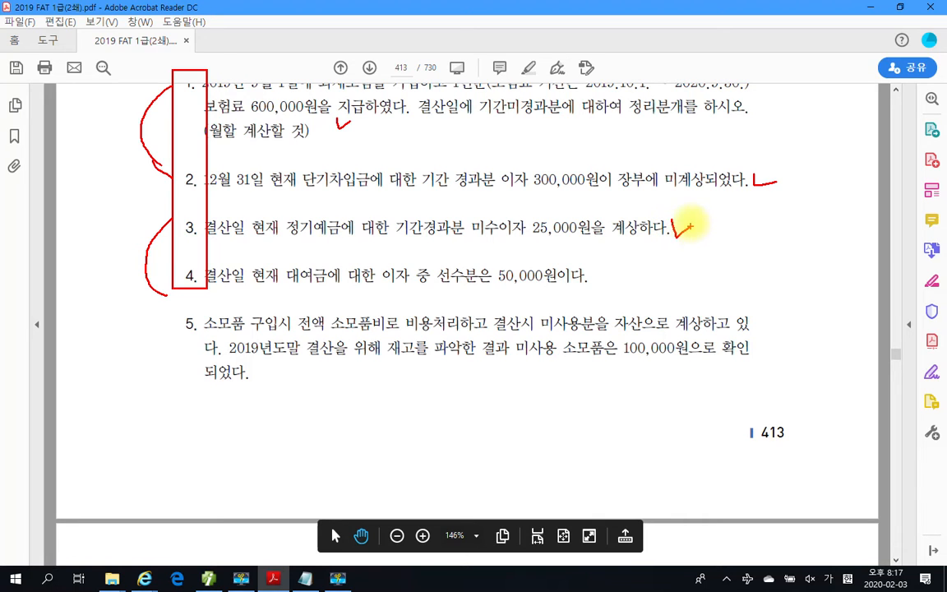
{"action": "left_click_drag", "start_coordinate": [612, 275], "coordinate": [633, 271]}
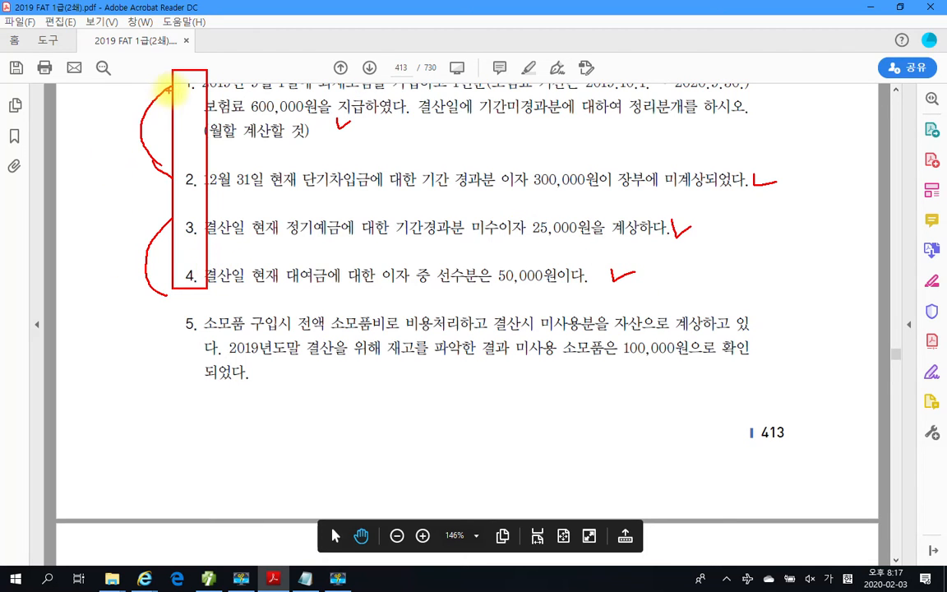
{"action": "mouse_move", "coordinate": [179, 83]}
{"action": "left_mouse_down"}
{"action": "mouse_move", "coordinate": [121, 136]}
{"action": "mouse_move", "coordinate": [153, 255]}
{"action": "mouse_move", "coordinate": [171, 269]}
{"action": "left_mouse_up"}
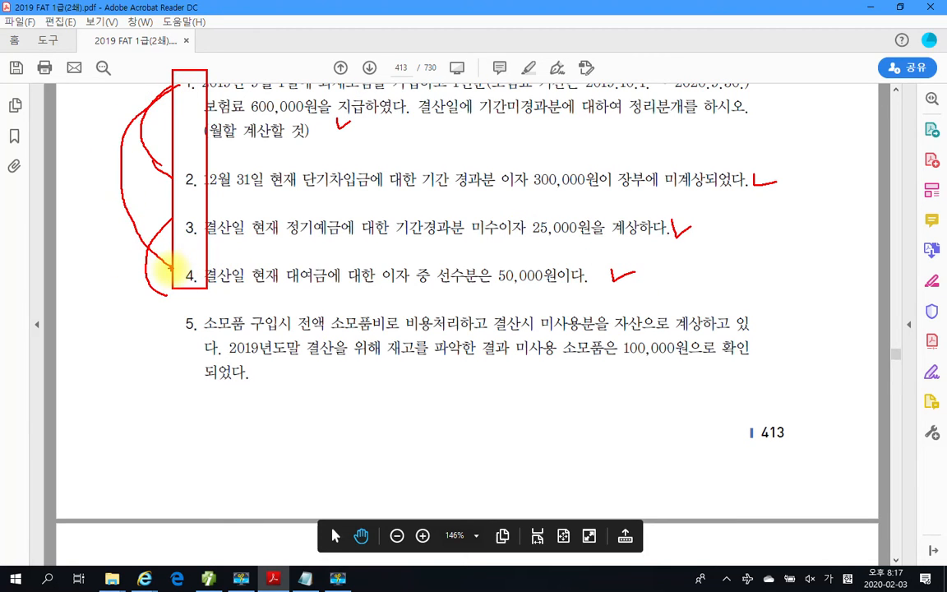
{"action": "key", "text": "Escape"}
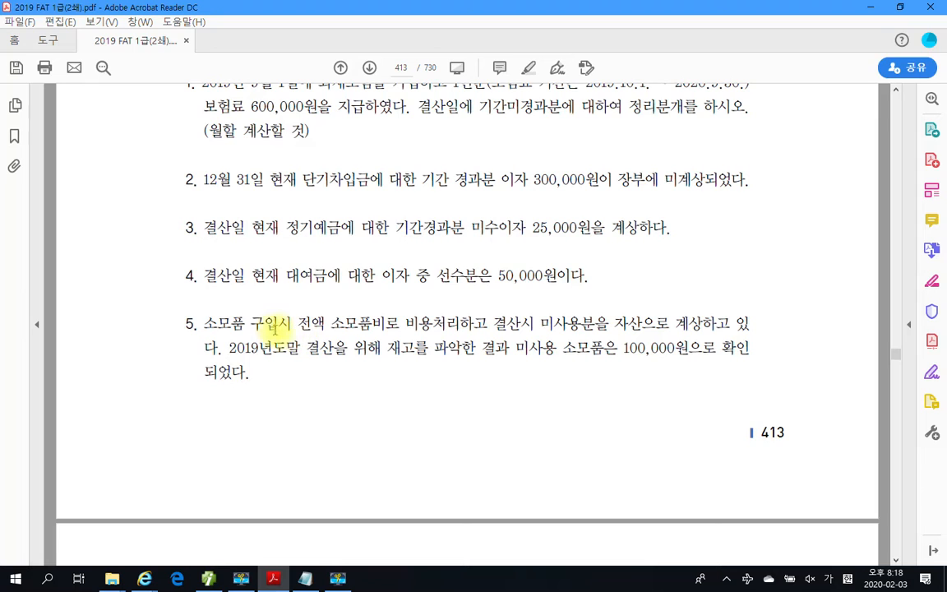
Box question 5, mark 미사용 소모품, 100,000원 and 미사용분을 자산으로 계상 with screen annotations, and clear the markings
{"action": "scroll", "coordinate": [237, 325], "scroll_direction": "down", "scroll_amount": 1}
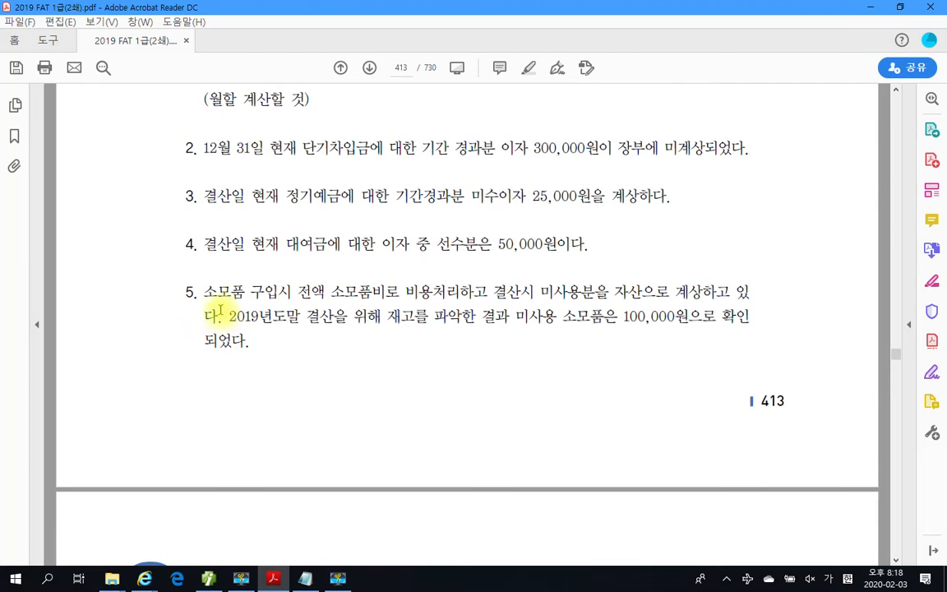
{"action": "mouse_move", "coordinate": [202, 270]}
{"action": "left_mouse_down"}
{"action": "mouse_move", "coordinate": [673, 418]}
{"action": "mouse_move", "coordinate": [794, 383]}
{"action": "left_mouse_up"}
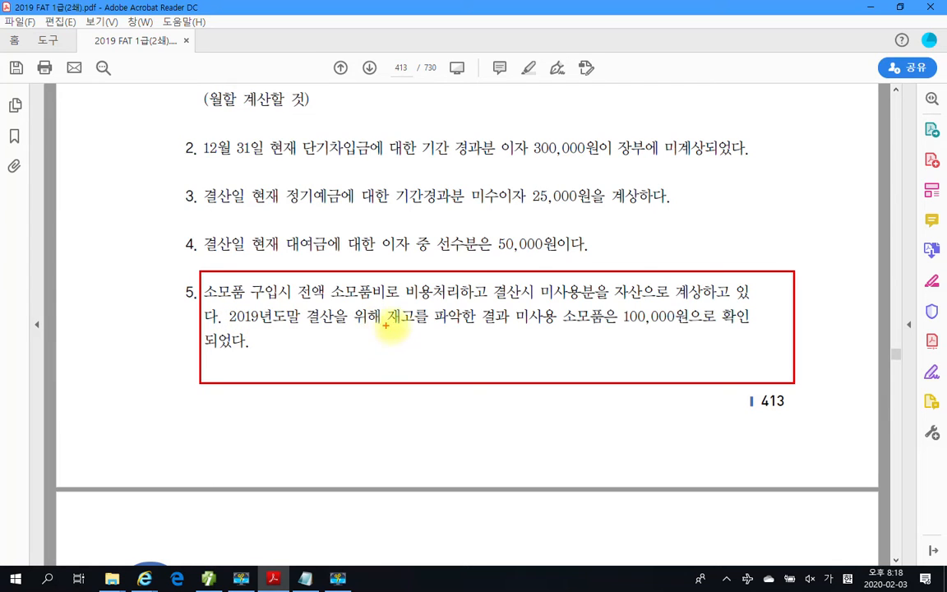
{"action": "left_click_drag", "start_coordinate": [513, 326], "coordinate": [704, 332]}
{"action": "left_click_drag", "start_coordinate": [207, 349], "coordinate": [251, 349]}
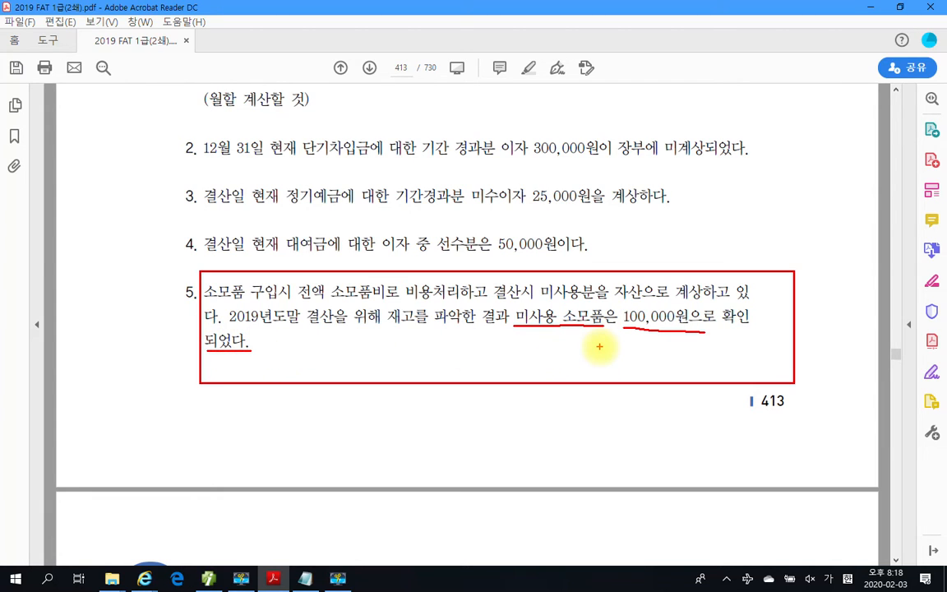
{"action": "left_click_drag", "start_coordinate": [527, 268], "coordinate": [654, 312]}
{"action": "mouse_move", "coordinate": [528, 272]}
{"action": "left_mouse_down"}
{"action": "mouse_move", "coordinate": [651, 272]}
{"action": "mouse_move", "coordinate": [655, 308]}
{"action": "mouse_move", "coordinate": [749, 309]}
{"action": "left_mouse_up"}
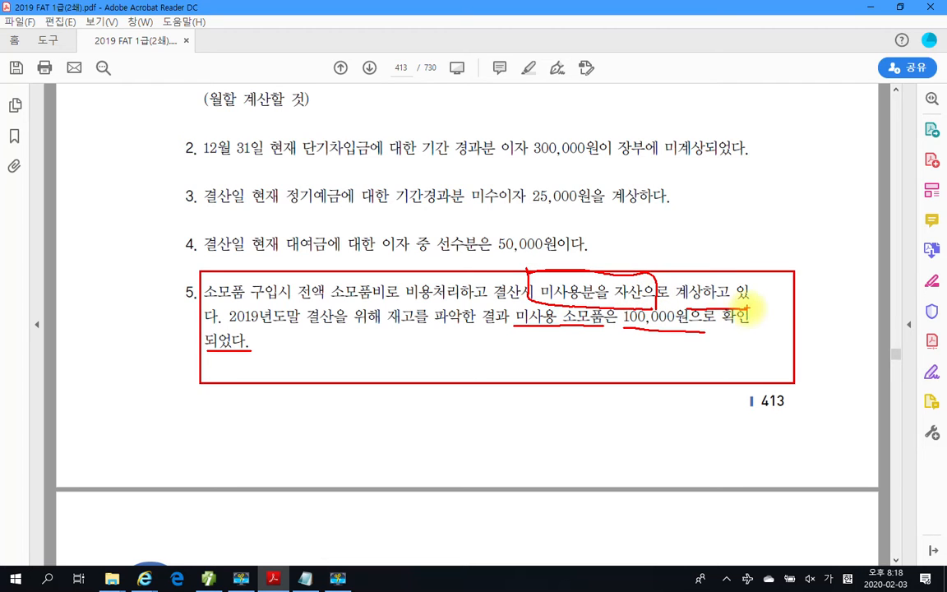
{"action": "left_click_drag", "start_coordinate": [573, 338], "coordinate": [585, 332]}
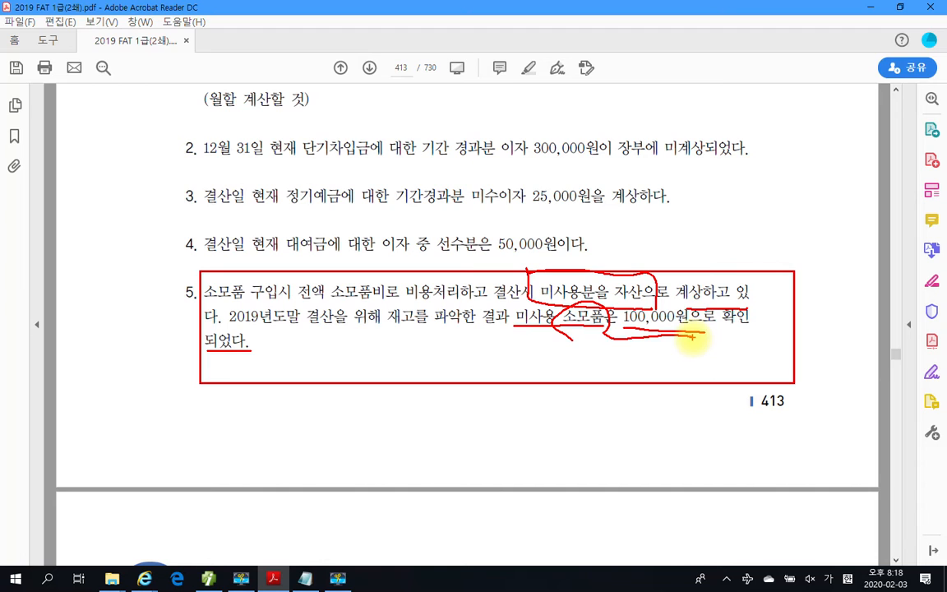
{"action": "key", "text": "Escape"}
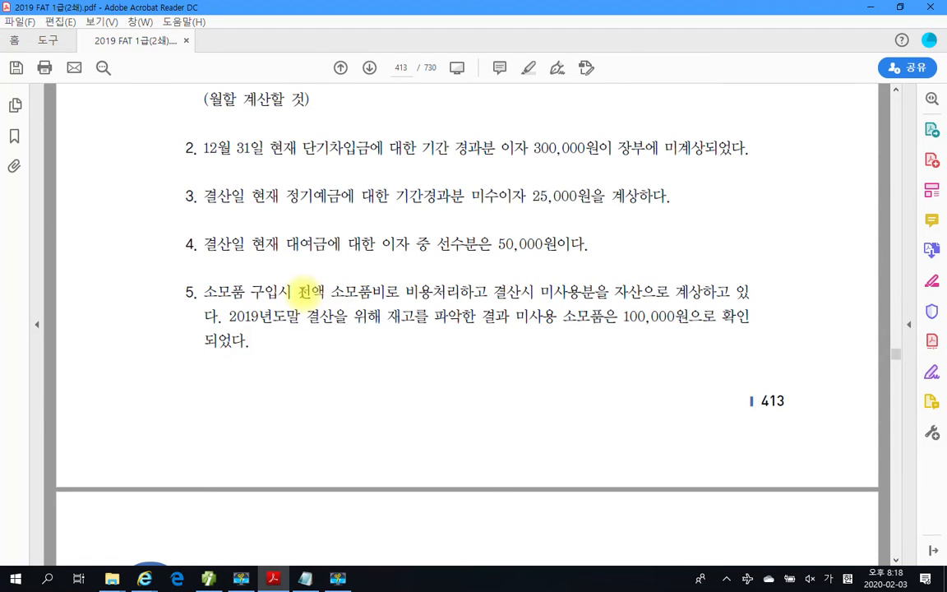
Highlight the phrase 전액 소모품비로 비용처리하고 in question 5 of the PDF
{"action": "left_click_drag", "start_coordinate": [297, 291], "coordinate": [488, 292]}
{"action": "right_click", "coordinate": [412, 301]}
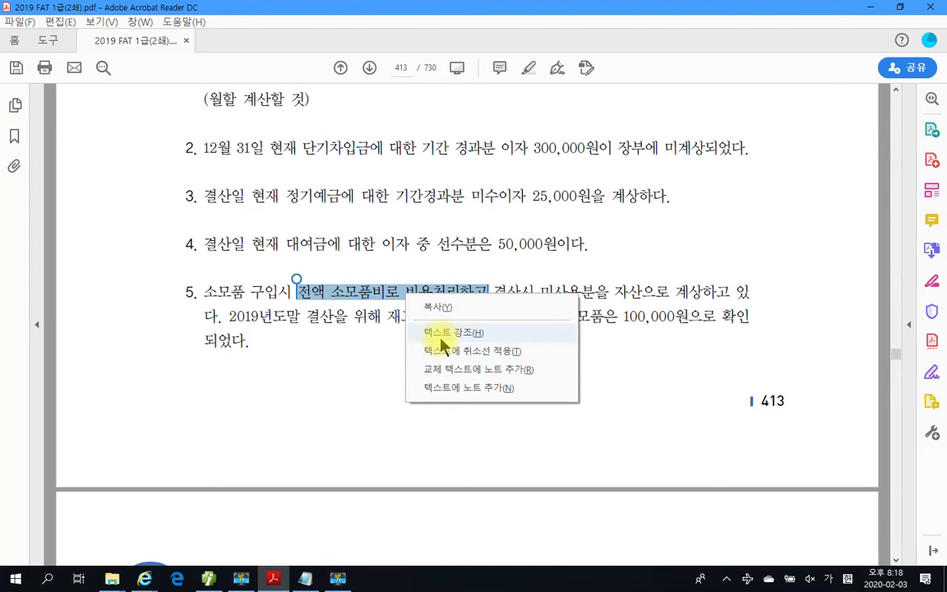
{"action": "left_click", "coordinate": [401, 312]}
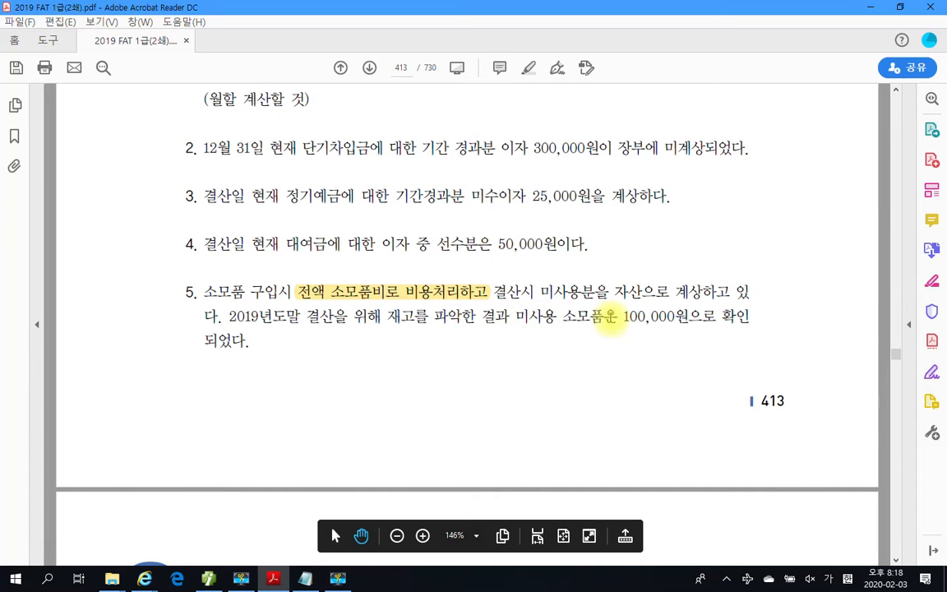
Switch to Notepad and add entry 5) 차)소모품 100,000 with 대)소모품비 100,000 below entry 4
{"action": "left_click", "coordinate": [305, 578]}
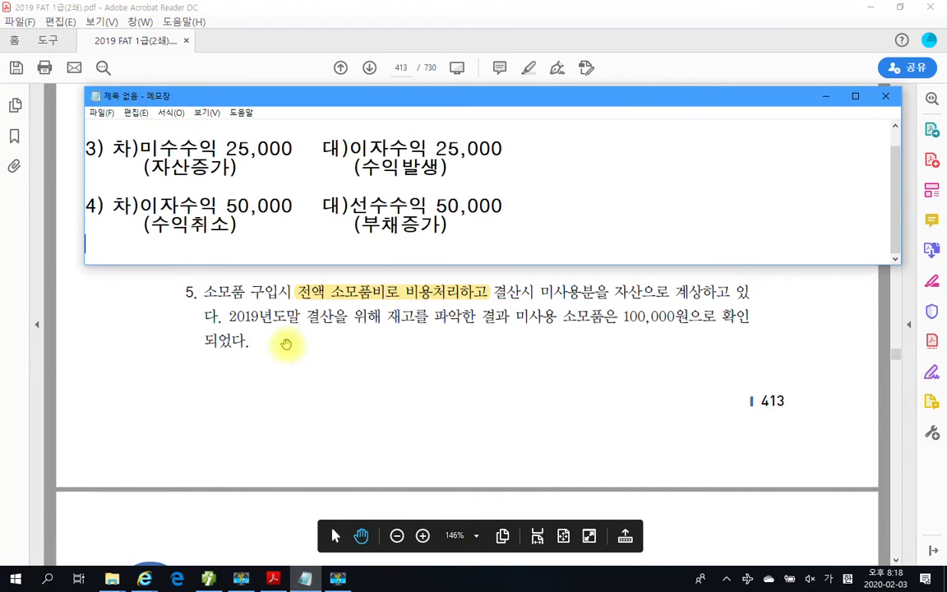
{"action": "key", "text": "Return"}
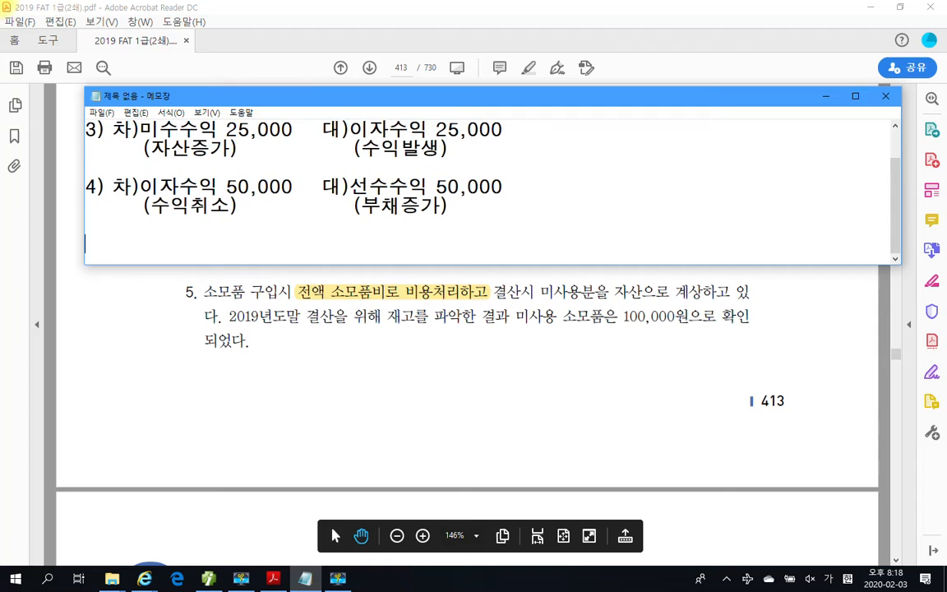
{"action": "type", "text": "5) 차"}
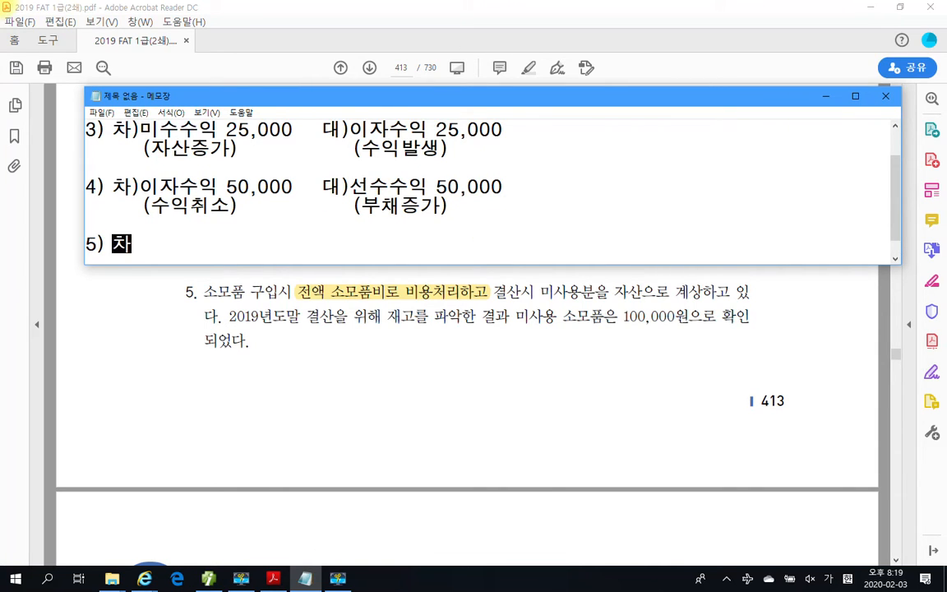
{"action": "type", "text": ")소모품 "}
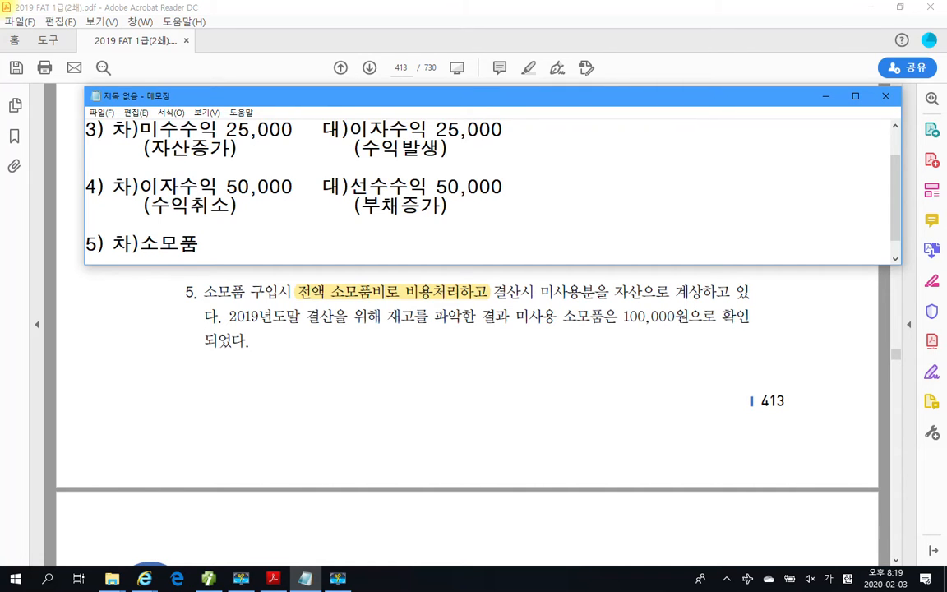
{"action": "type", "text": "100,000   "}
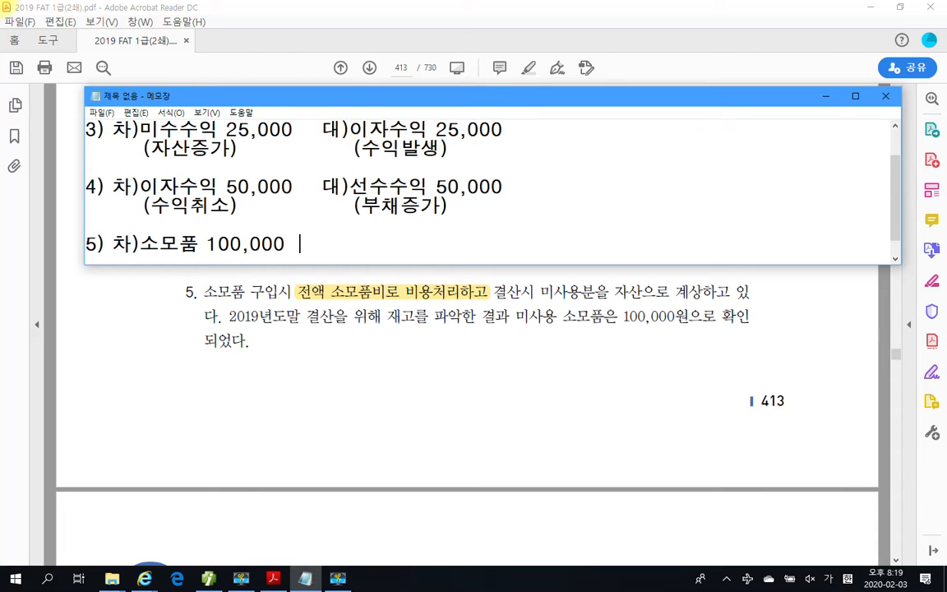
{"action": "type", "text": " 대)소모품"}
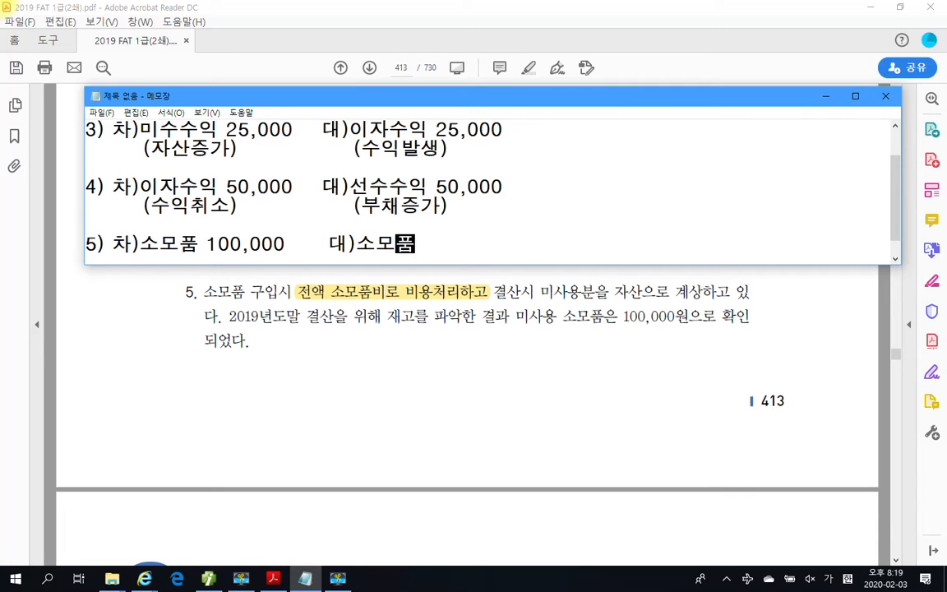
{"action": "type", "text": "비 100,"}
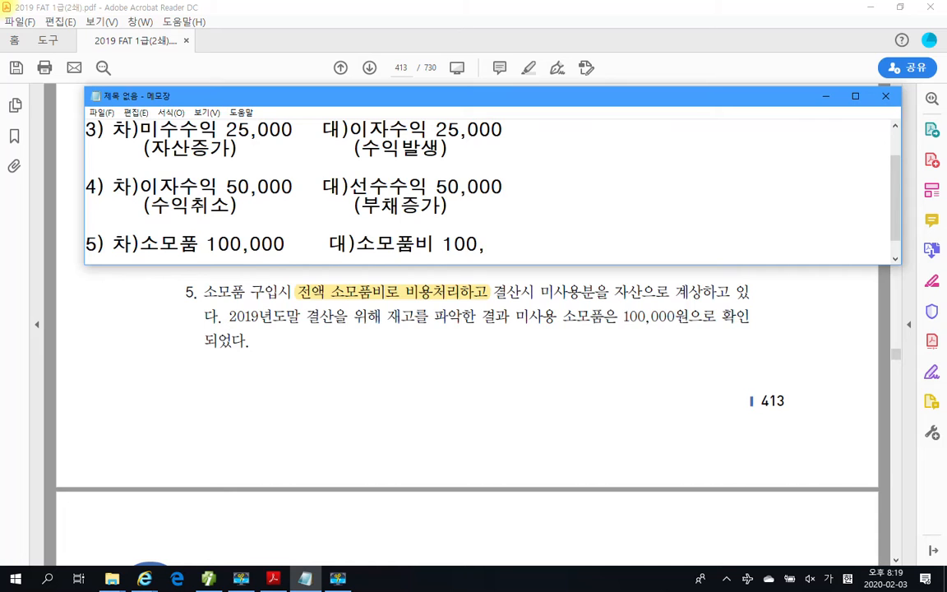
{"action": "type", "text": "0000"}
{"action": "key", "text": "BackSpace"}
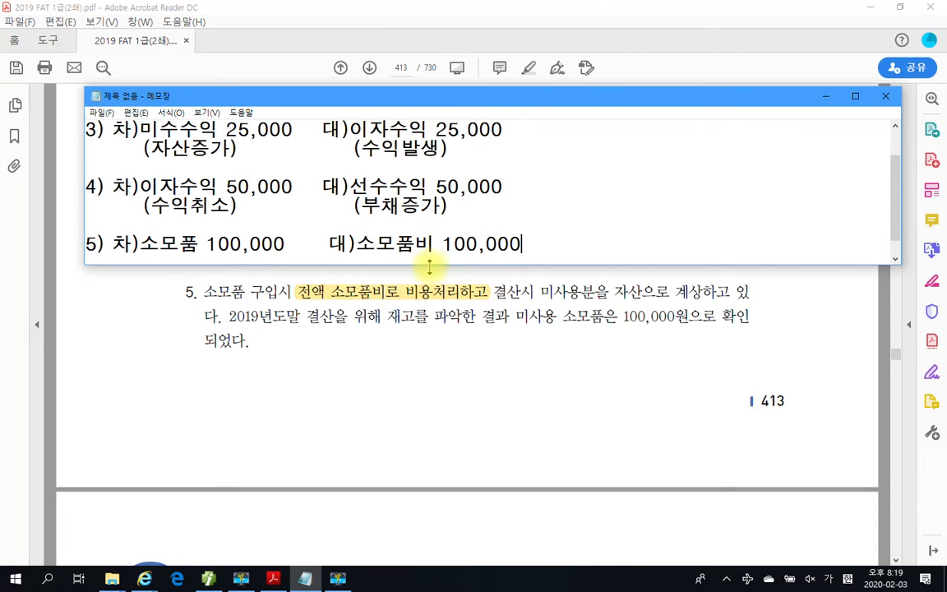
Make the Notepad window slightly taller and write (자산증가) under 소모품 and (비용취소) under 소모품비 in entry 5
{"action": "left_click_drag", "start_coordinate": [430, 265], "coordinate": [429, 282]}
{"action": "key", "text": "Return"}
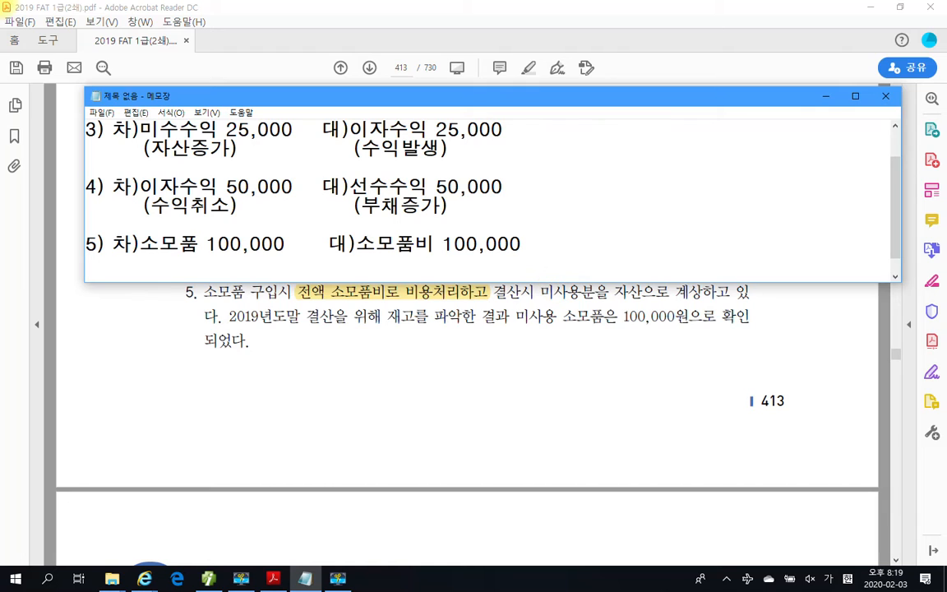
{"action": "type", "text": "("}
{"action": "type", "text": "자산증가"}
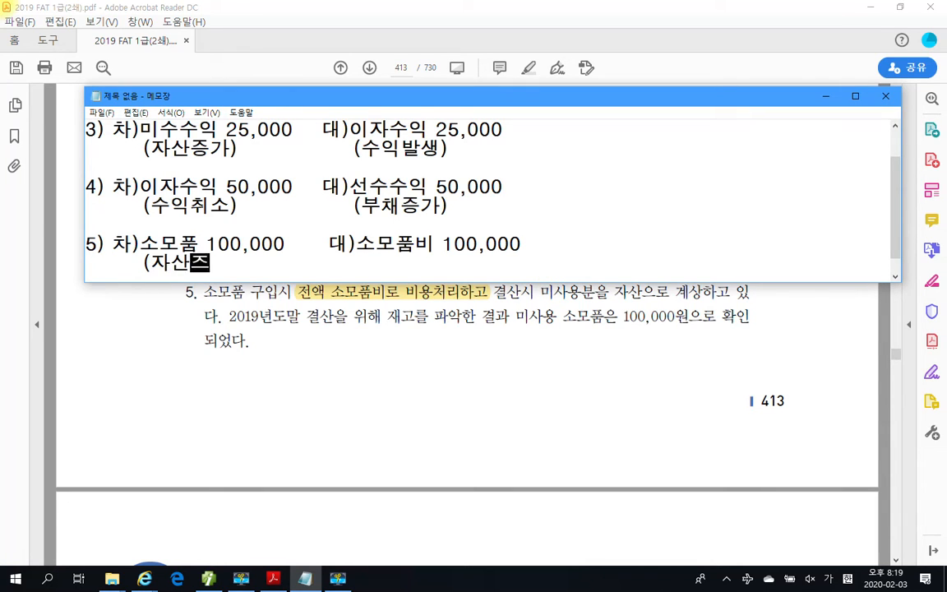
{"action": "type", "text": ")          "}
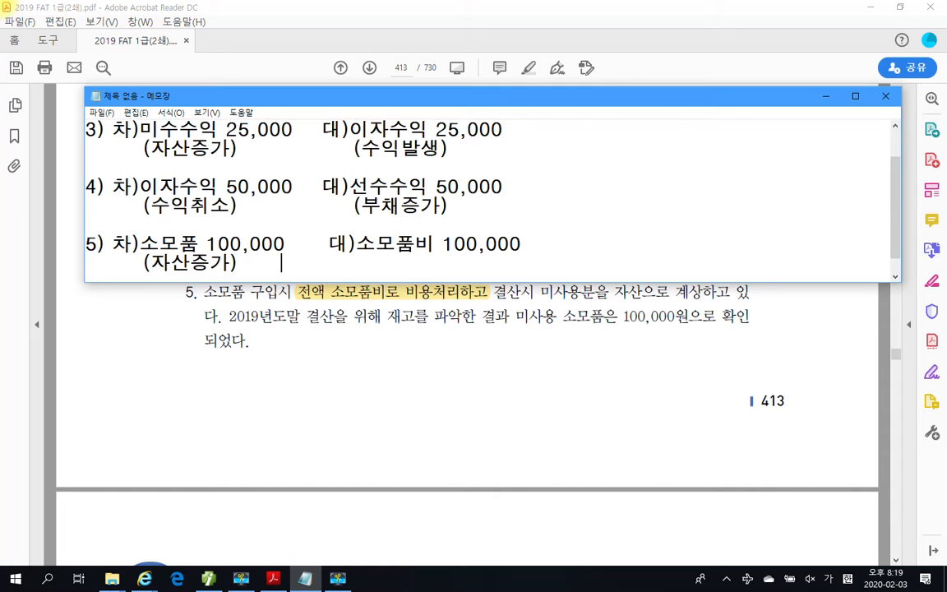
{"action": "type", "text": "   (비용"}
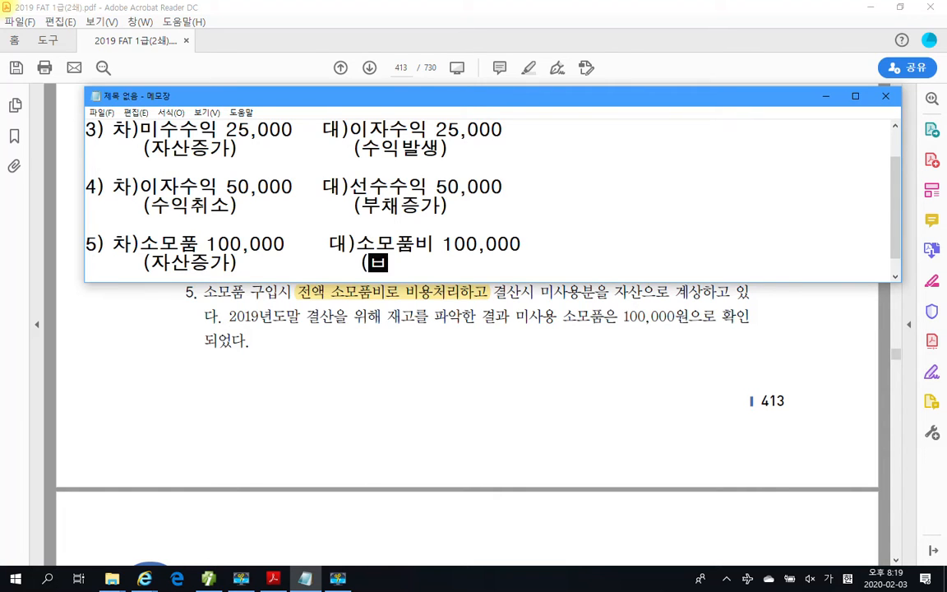
{"action": "type", "text": "취소"}
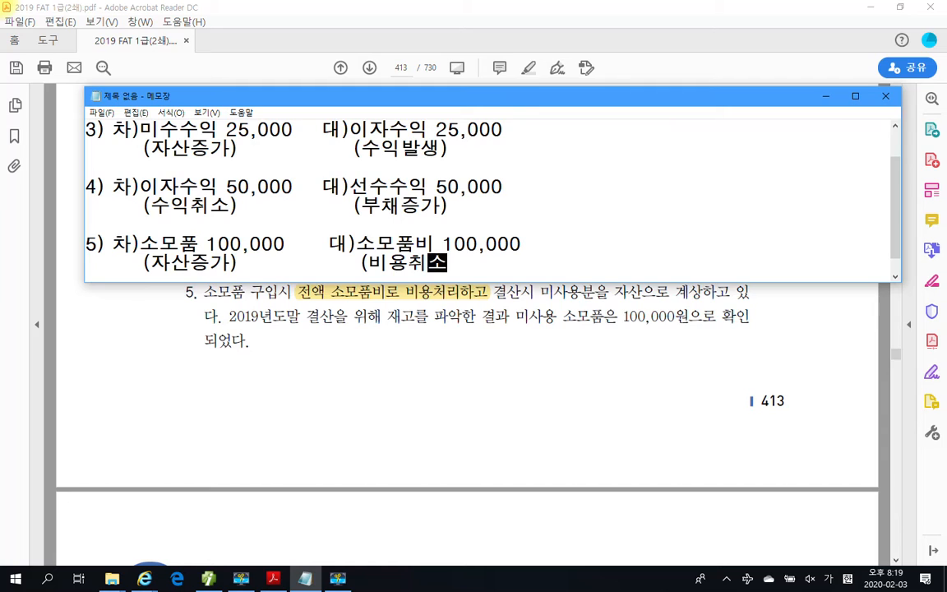
{"action": "type", "text": ")"}
Switch to the accounting program and add a debit (차변) line by looking up 소모, choosing account 172 소모품, and setting its amount to 100,000
{"action": "left_click", "coordinate": [432, 308]}
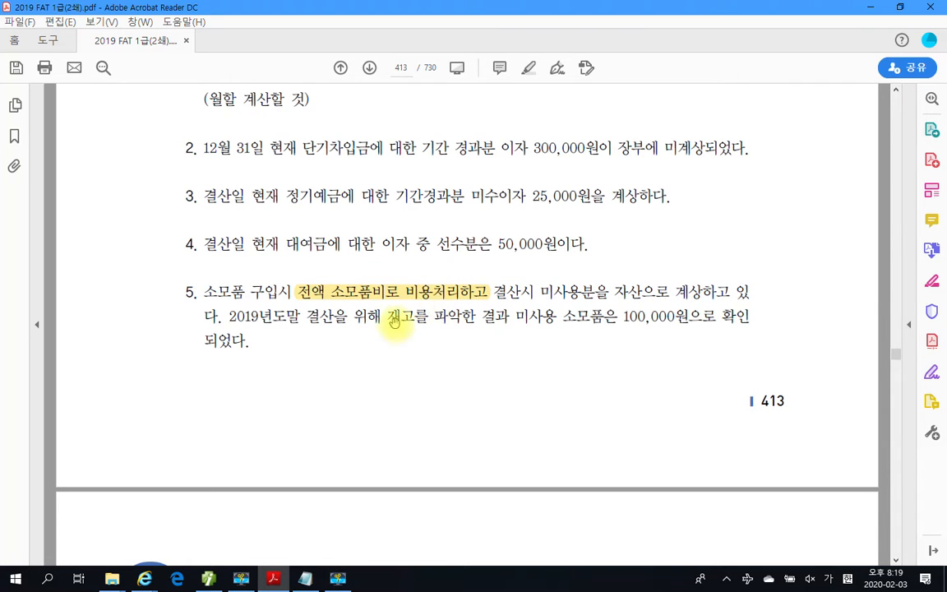
{"action": "mouse_move", "coordinate": [337, 581]}
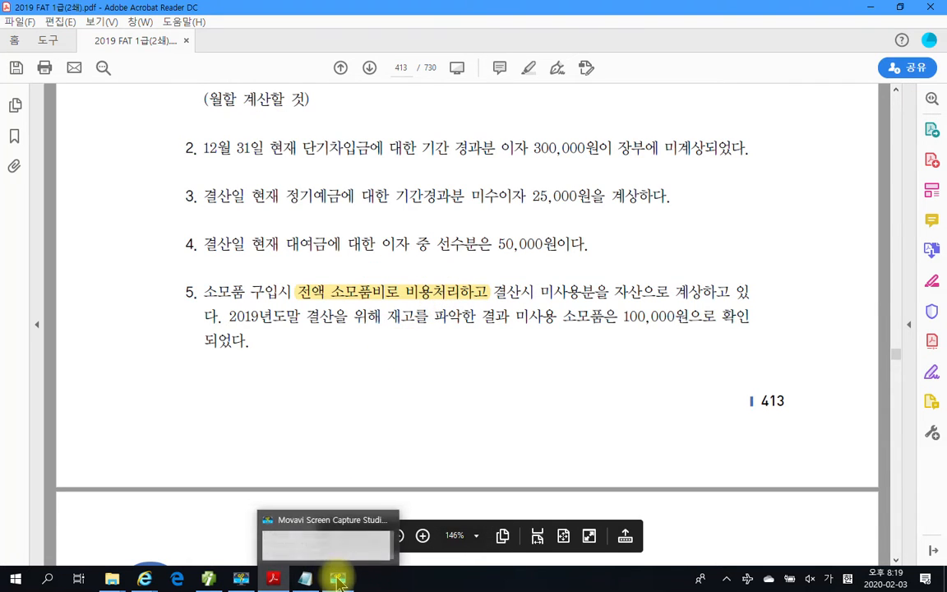
{"action": "left_click", "coordinate": [274, 580]}
{"action": "left_click", "coordinate": [275, 580]}
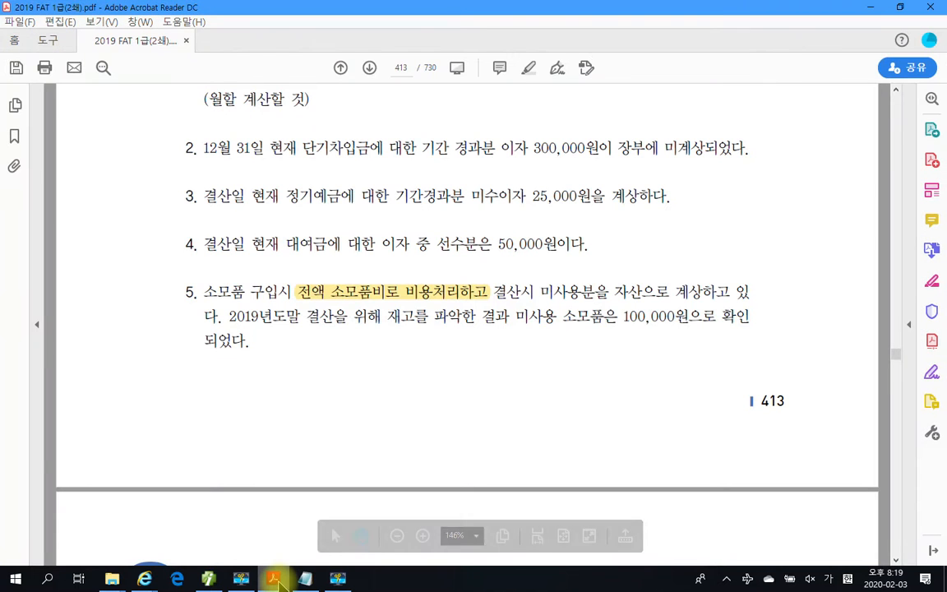
{"action": "left_click", "coordinate": [209, 577]}
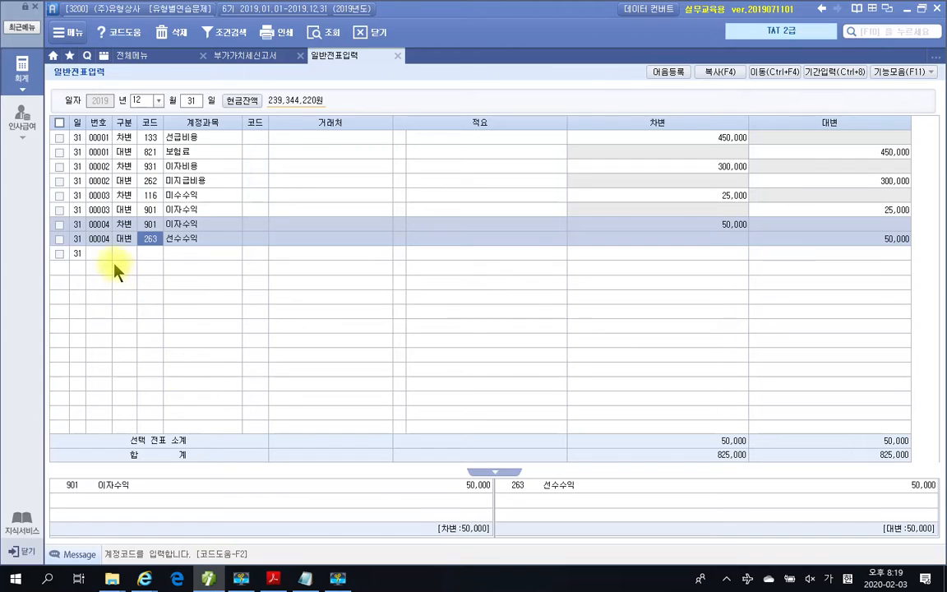
{"action": "left_click", "coordinate": [119, 254]}
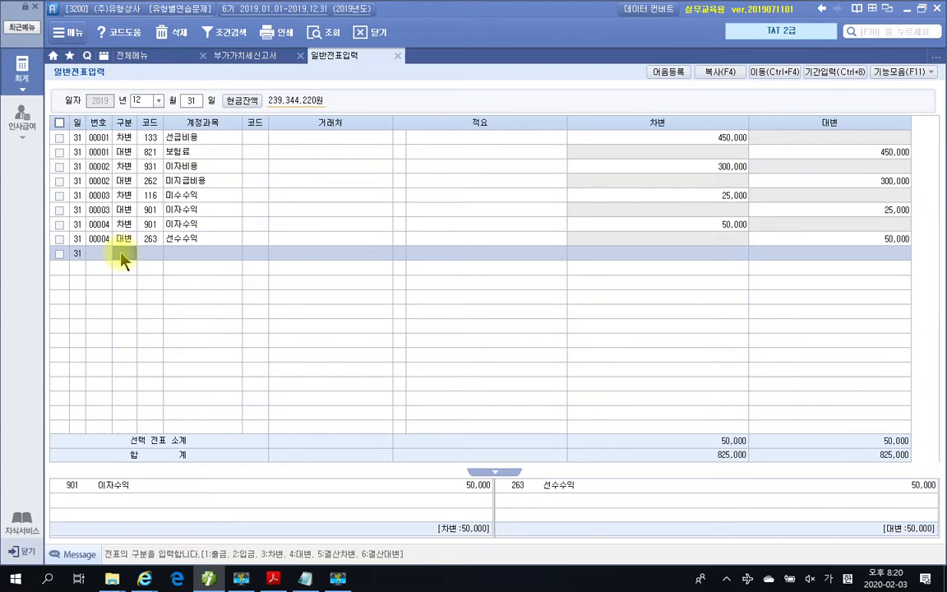
{"action": "type", "text": "3"}
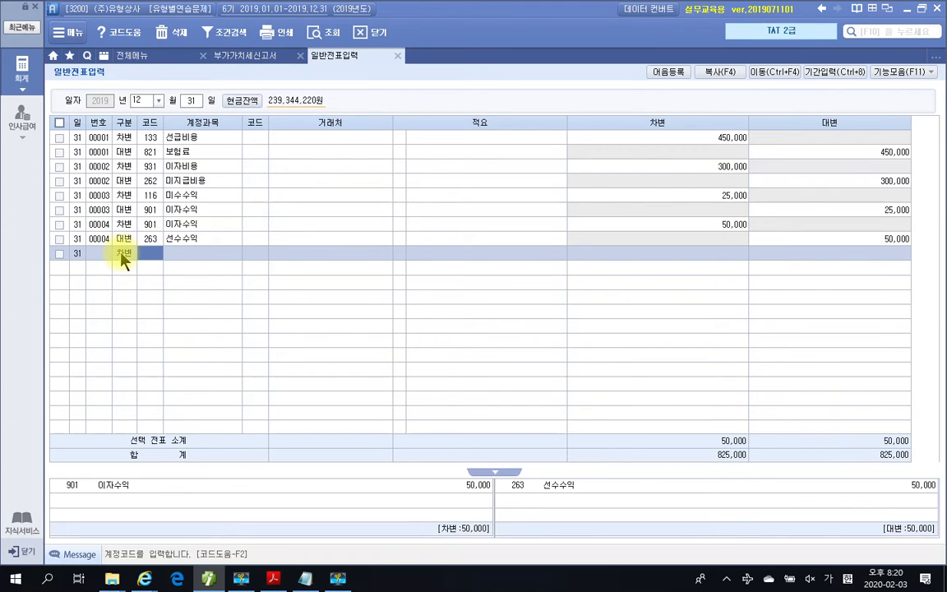
{"action": "type", "text": "소모"}
{"action": "key", "text": "Return"}
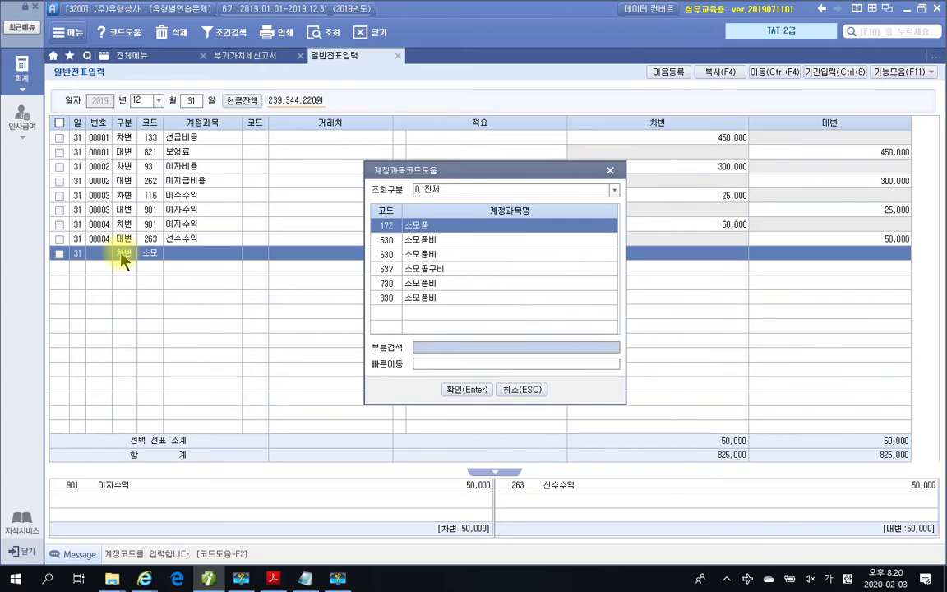
{"action": "key", "text": "Return"}
{"action": "key", "text": "Return"}
{"action": "key", "text": "Return"}
{"action": "key", "text": "Return"}
{"action": "type", "text": "100,000"}
{"action": "key", "text": "Return"}
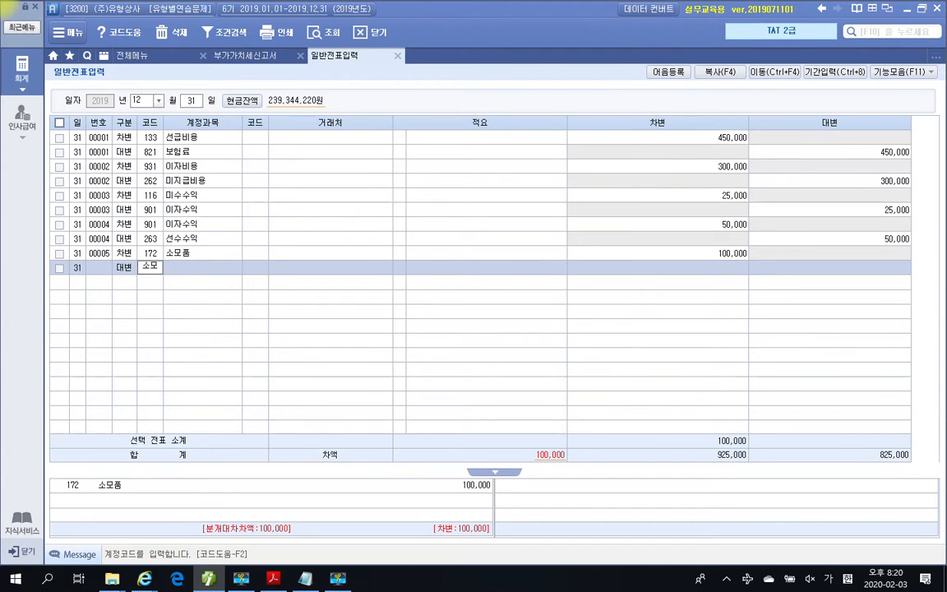
Add a credit (대변) line by looking up 소모, choosing account 830 소모품비, and setting its amount to 100,000
{"action": "key", "text": "Return"}
{"action": "key", "text": "Down"}
{"action": "key", "text": "Down"}
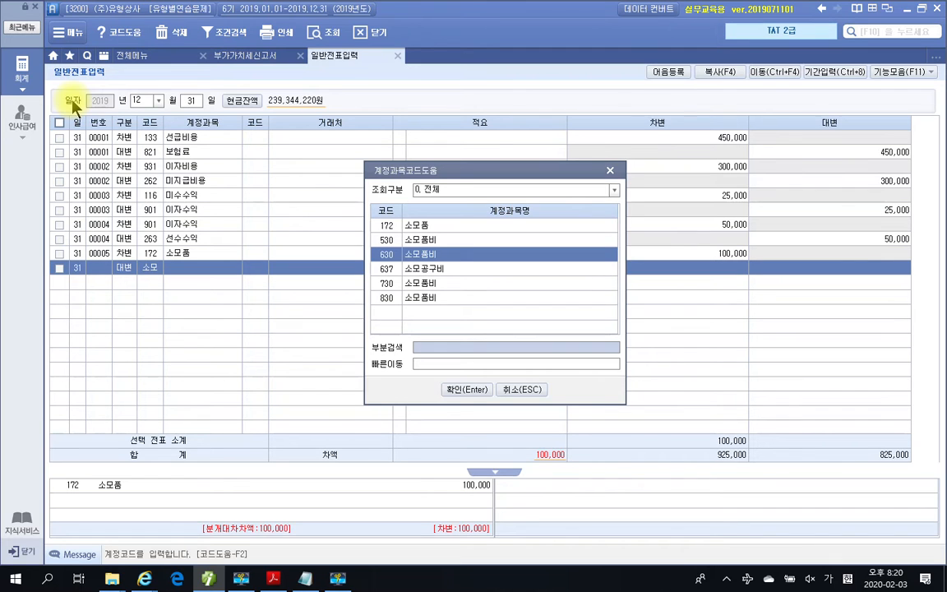
{"action": "key", "text": "Down"}
{"action": "key", "text": "Down"}
{"action": "key", "text": "Down"}
{"action": "key", "text": "Return"}
{"action": "key", "text": "Return"}
{"action": "key", "text": "Return"}
{"action": "key", "text": "Return"}
{"action": "key", "text": "Return"}
{"action": "type", "text": "4"}
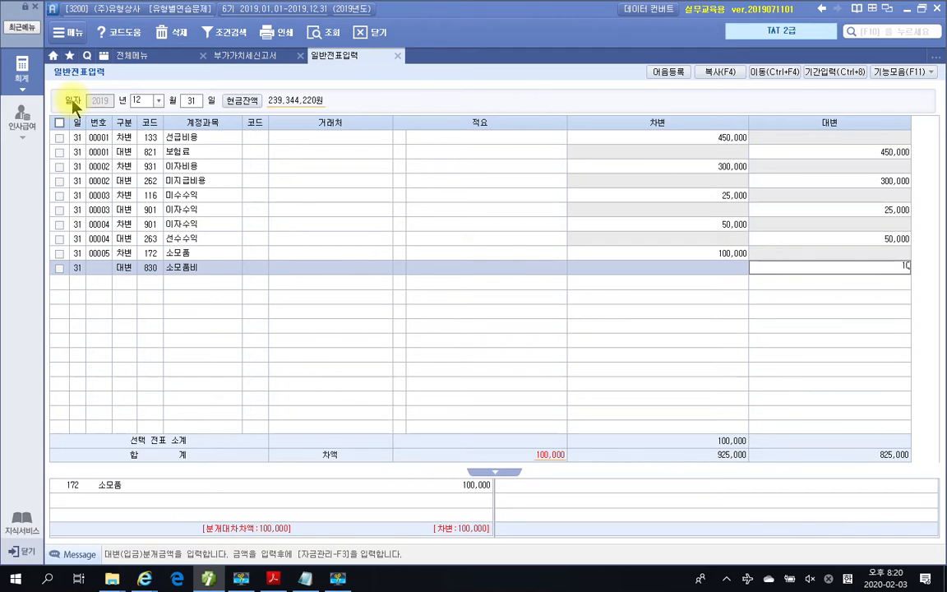
{"action": "key", "text": "Return"}
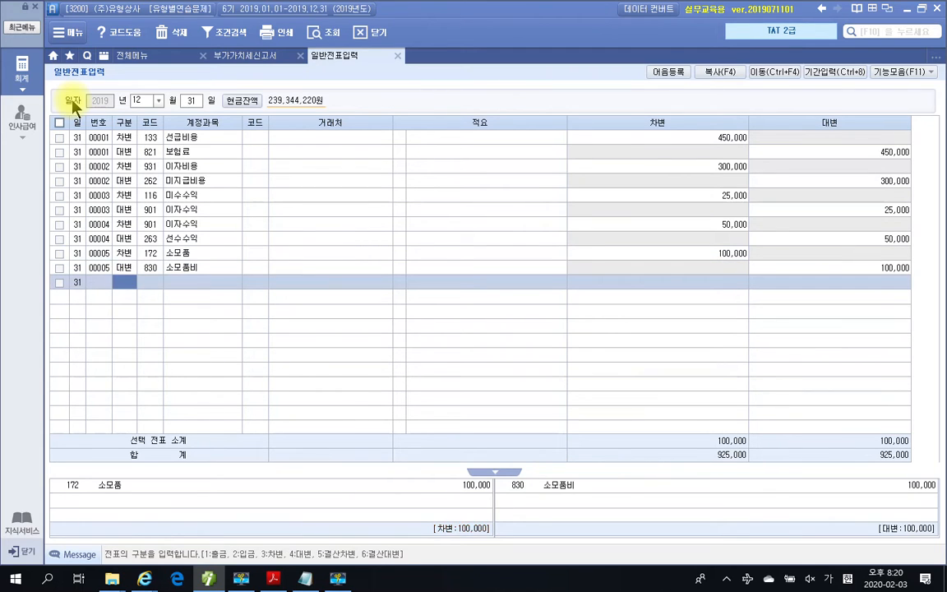
{"action": "left_click", "coordinate": [172, 270]}
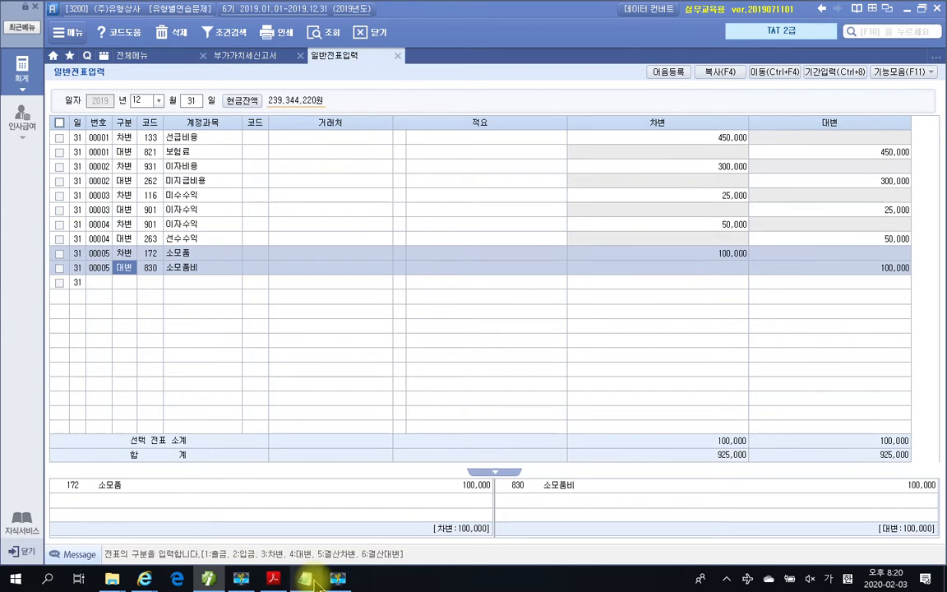
Switch to the PDF, box 수동결산 questions 1 to 4 with a screen annotation, and clear the box
{"action": "left_click", "coordinate": [212, 579]}
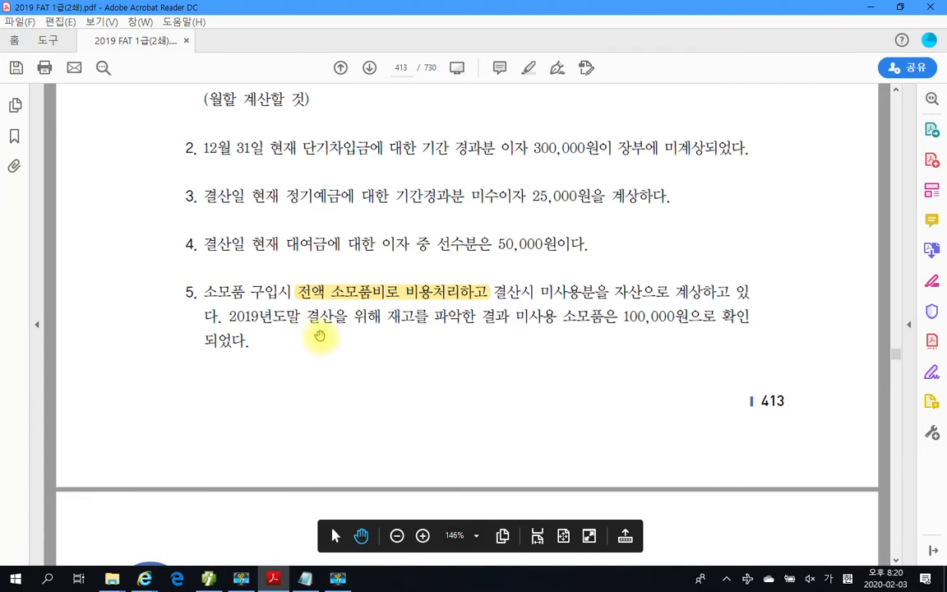
{"action": "scroll", "coordinate": [322, 333], "scroll_direction": "up", "scroll_amount": 3}
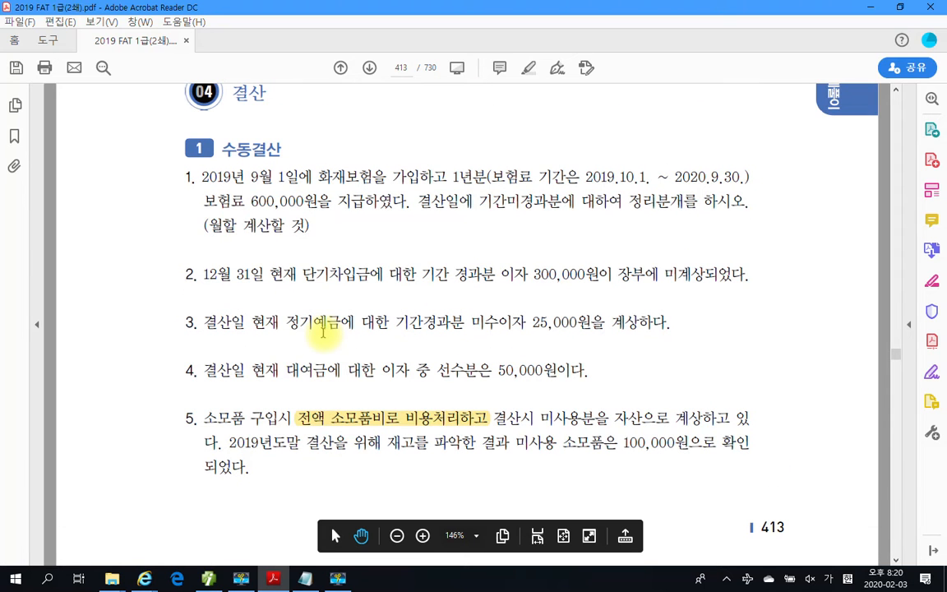
{"action": "mouse_move", "coordinate": [166, 163]}
{"action": "left_mouse_down"}
{"action": "mouse_move", "coordinate": [408, 330]}
{"action": "mouse_move", "coordinate": [732, 363]}
{"action": "mouse_move", "coordinate": [819, 383]}
{"action": "left_mouse_up"}
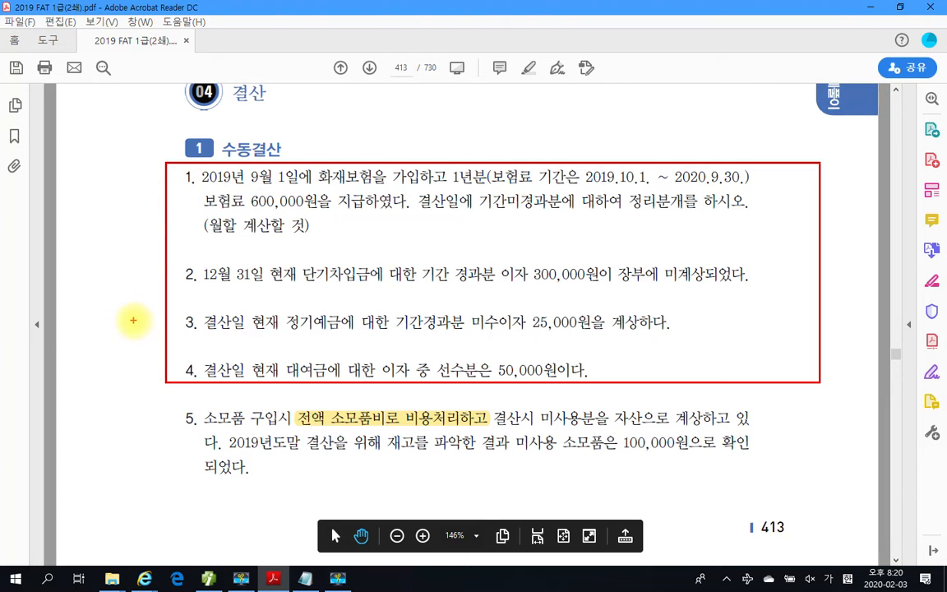
{"action": "key", "text": "Escape"}
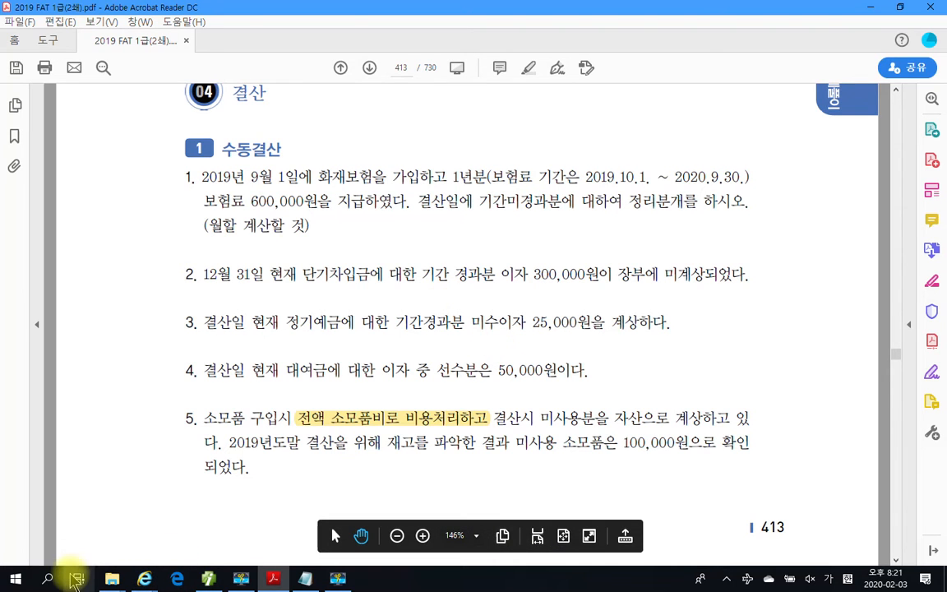
Search the computer for 결산 and open the document 04_결산관리 평가문제 V2.hwp
{"action": "left_click", "coordinate": [49, 580]}
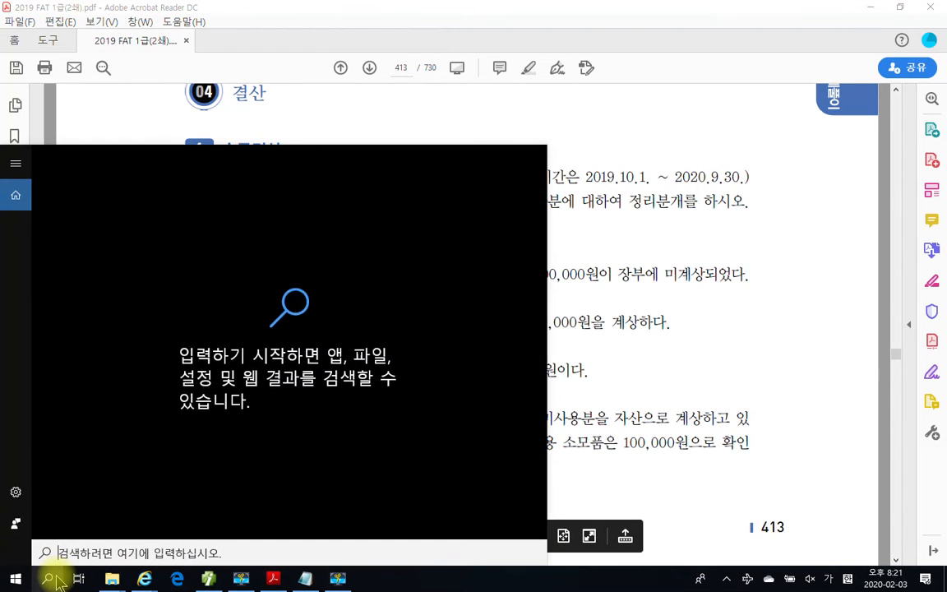
{"action": "type", "text": "결ㅅ"}
{"action": "key", "text": "BackSpace"}
{"action": "key", "text": "BackSpace"}
{"action": "key", "text": "BackSpace"}
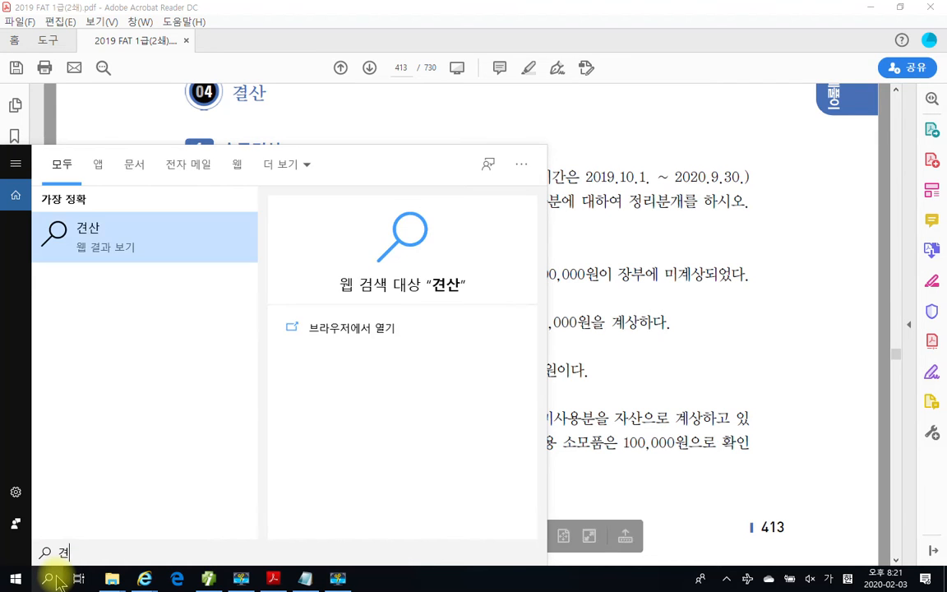
{"action": "type", "text": "견"}
{"action": "key", "text": "BackSpace"}
{"action": "type", "text": "결사"}
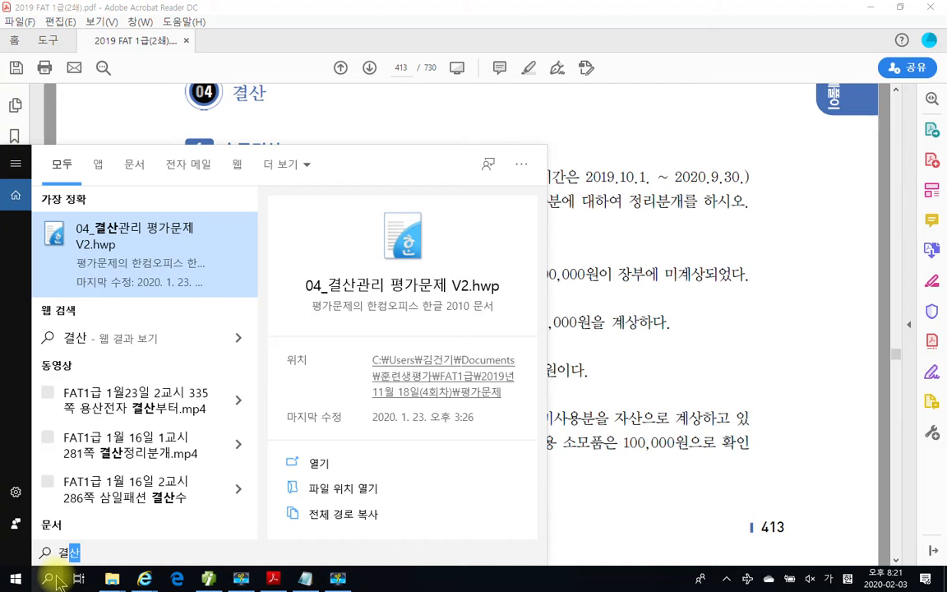
{"action": "left_click", "coordinate": [107, 230]}
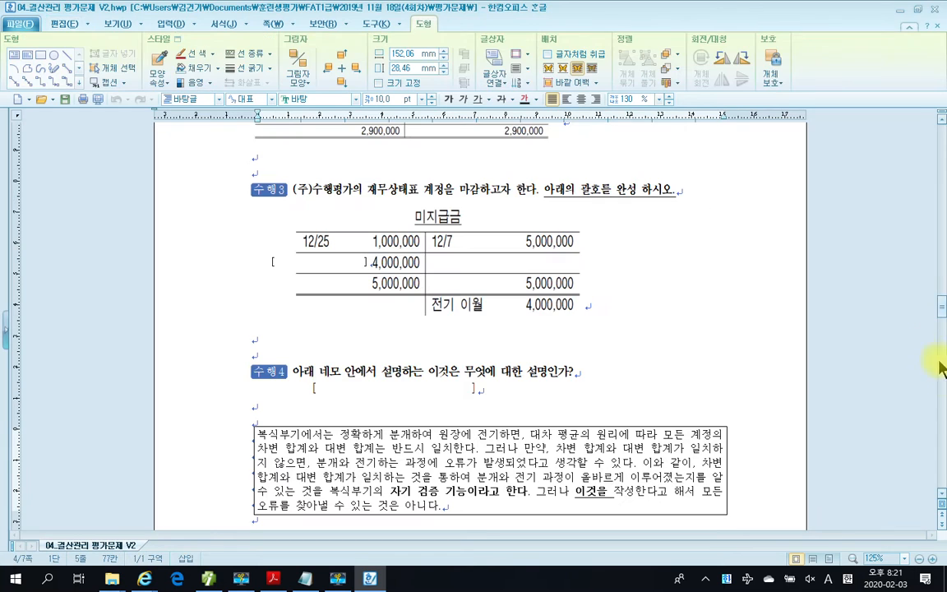
Find the questions 수행1 유가증권의 평가(수동결산) and 수행2 손익의 발생과 이연(수동결산) in the document
{"action": "left_click_drag", "start_coordinate": [943, 310], "coordinate": [938, 129]}
{"action": "scroll", "coordinate": [556, 370], "scroll_direction": "down", "scroll_amount": 15}
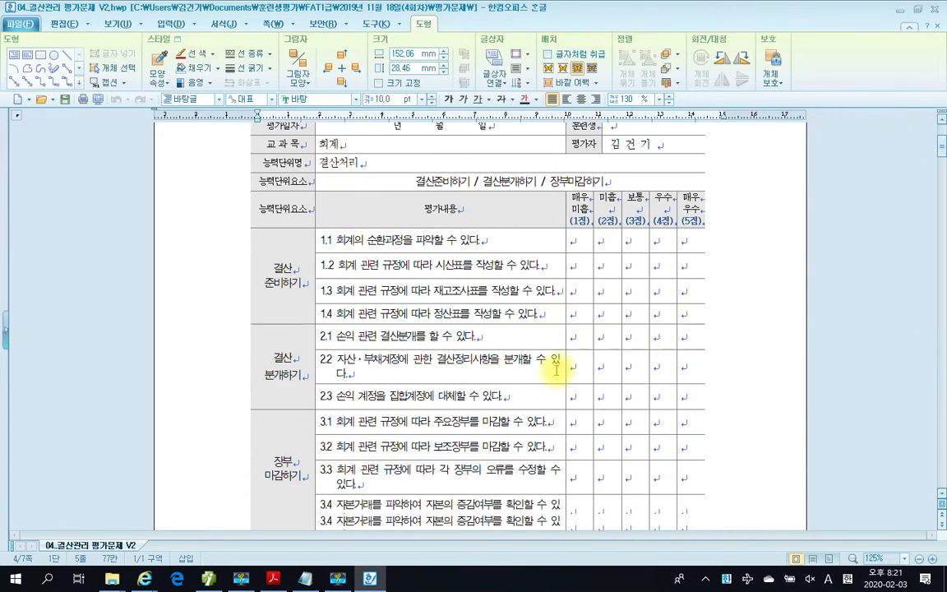
{"action": "scroll", "coordinate": [557, 369], "scroll_direction": "down", "scroll_amount": 13}
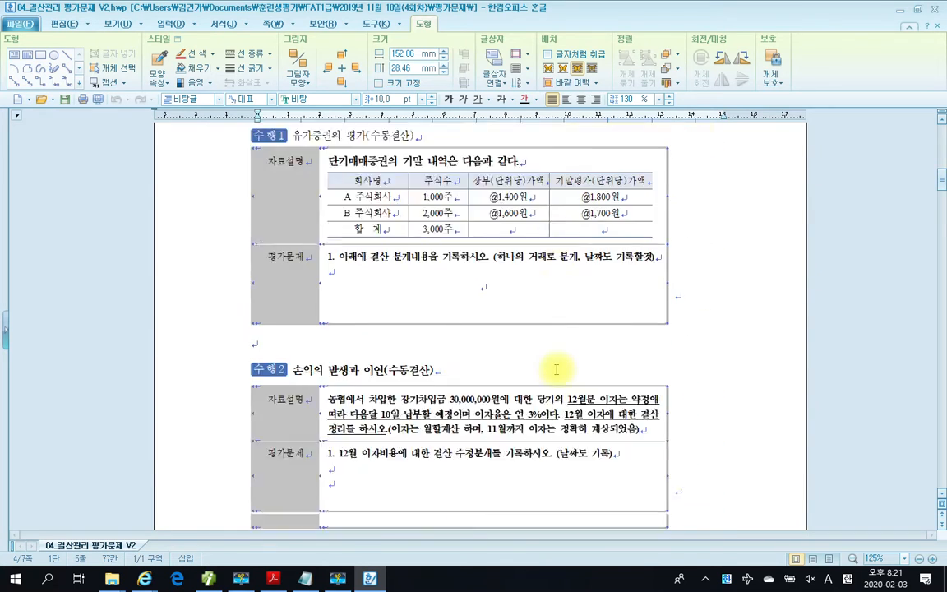
On the 수행2 손익의 발생과 이연 question, underline the December interest adjusting-entry task, circle the 3% rate, and clear the screen annotations
{"action": "scroll", "coordinate": [557, 370], "scroll_direction": "up", "scroll_amount": 1}
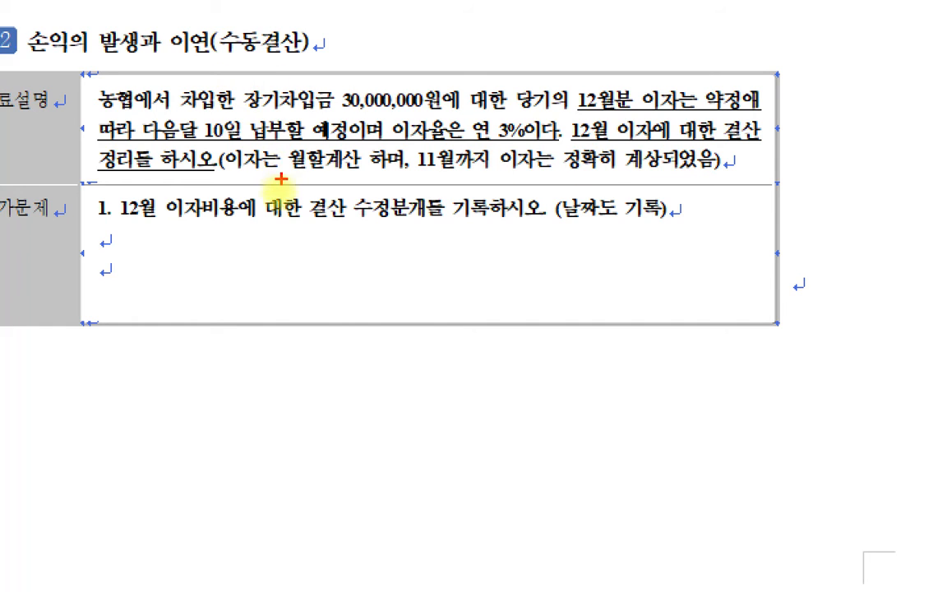
{"action": "left_click_drag", "start_coordinate": [122, 217], "coordinate": [524, 220]}
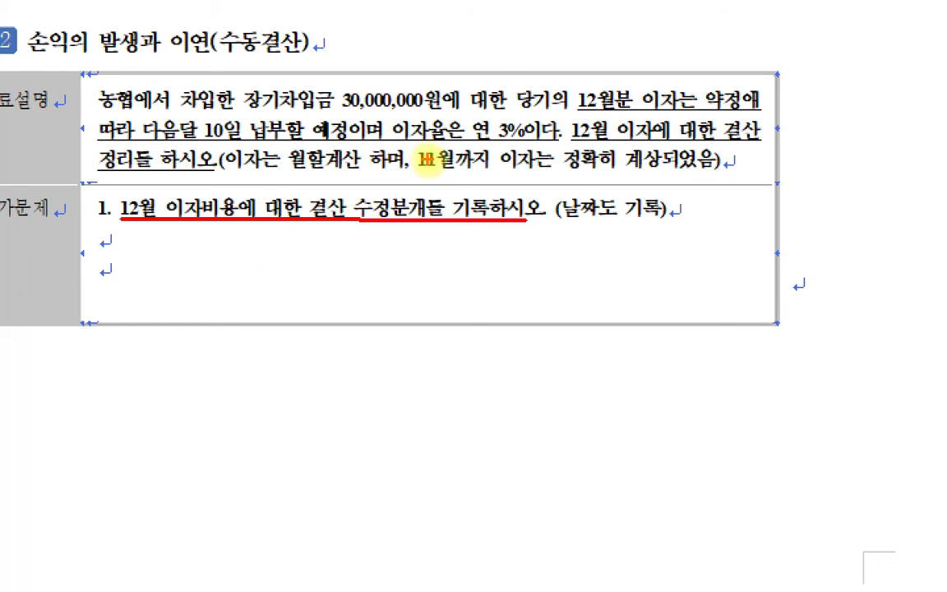
{"action": "mouse_move", "coordinate": [513, 142]}
{"action": "left_mouse_down"}
{"action": "mouse_move", "coordinate": [487, 128]}
{"action": "mouse_move", "coordinate": [538, 124]}
{"action": "mouse_move", "coordinate": [491, 141]}
{"action": "left_mouse_up"}
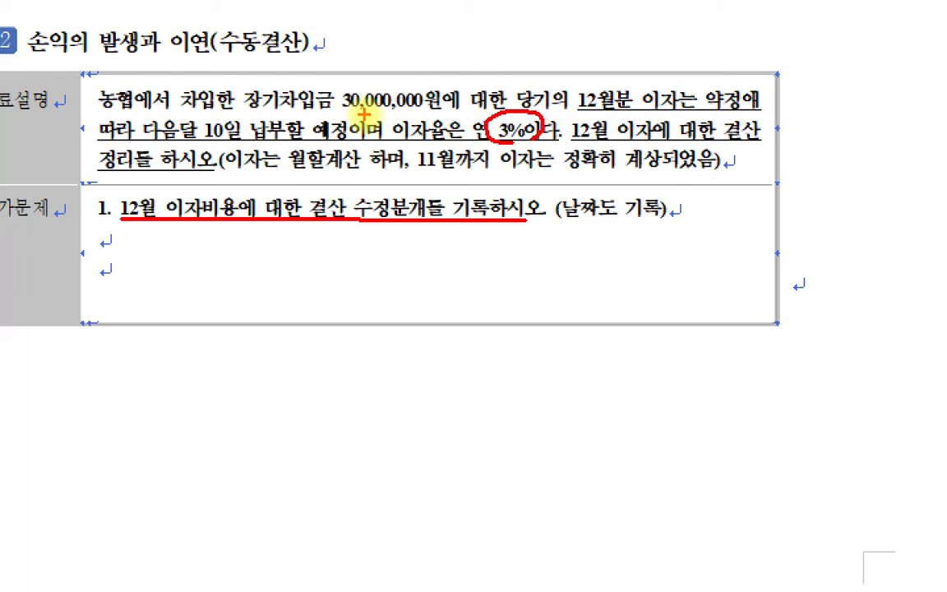
{"action": "left_click_drag", "start_coordinate": [403, 231], "coordinate": [406, 284]}
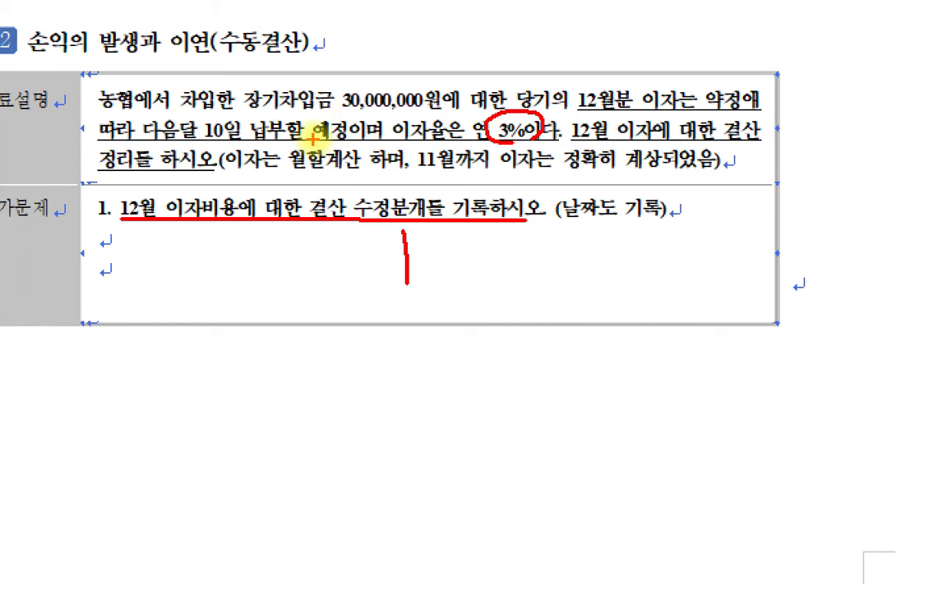
{"action": "key", "text": "Escape"}
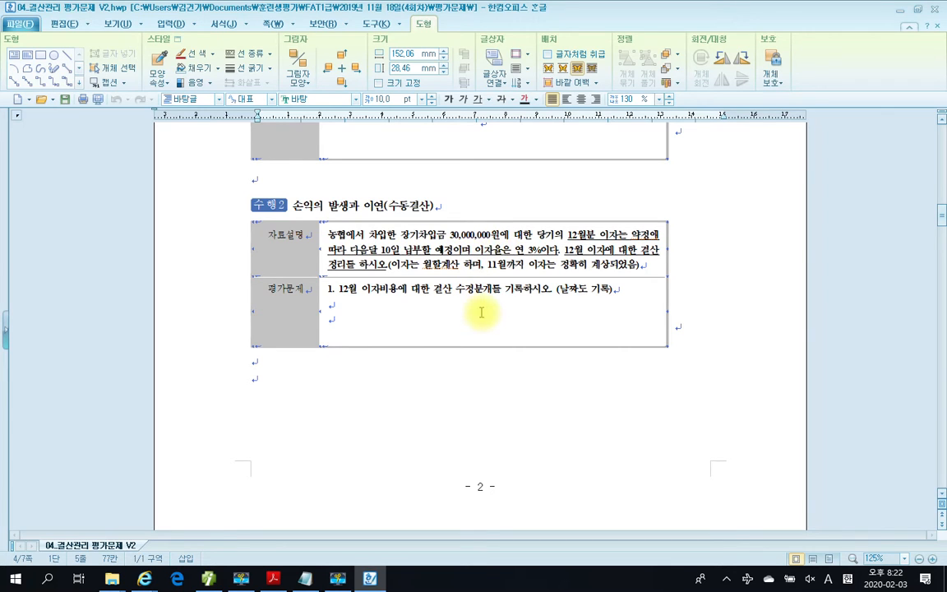
Switch to the textbook PDF, box 수동결산 questions 1 to 4 with a screen annotation, and clear the box
{"action": "left_click", "coordinate": [413, 312]}
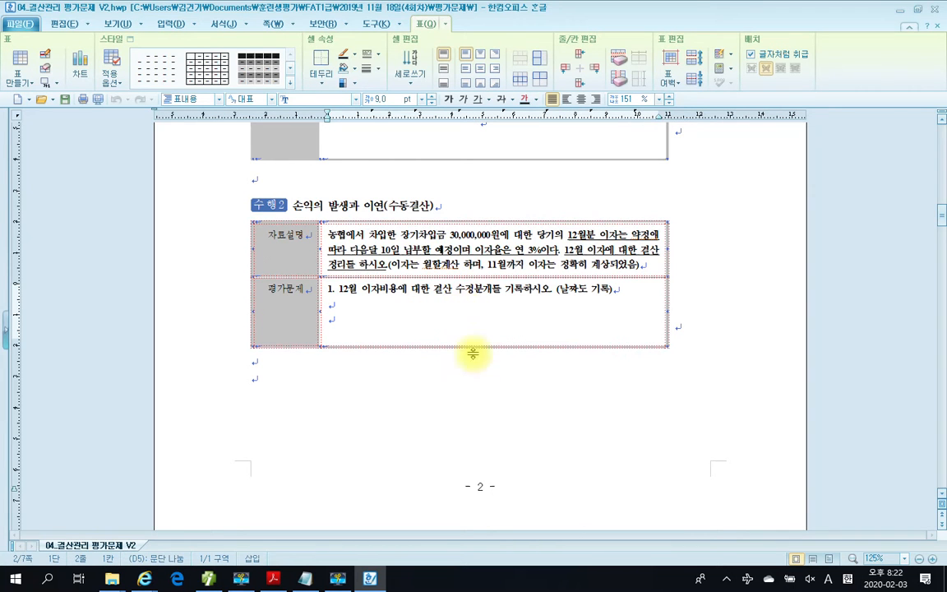
{"action": "left_click", "coordinate": [212, 579]}
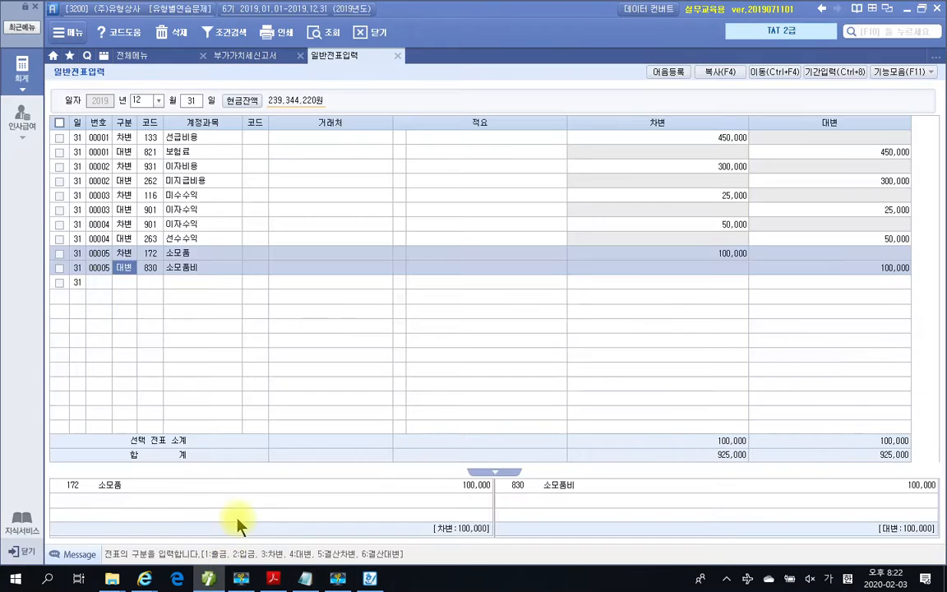
{"action": "left_click", "coordinate": [273, 579]}
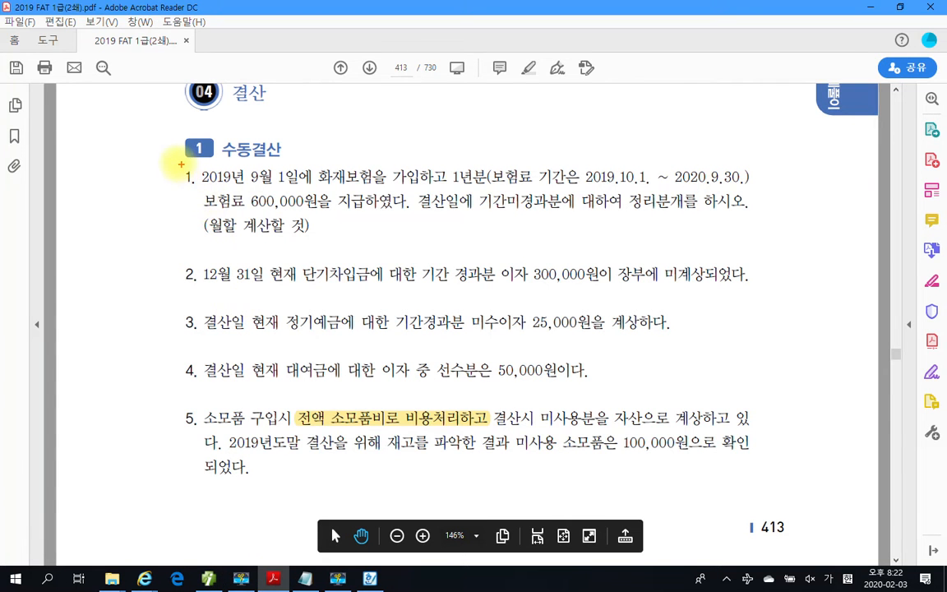
{"action": "mouse_move", "coordinate": [170, 161]}
{"action": "left_mouse_down"}
{"action": "mouse_move", "coordinate": [649, 414]}
{"action": "mouse_move", "coordinate": [785, 382]}
{"action": "left_mouse_up"}
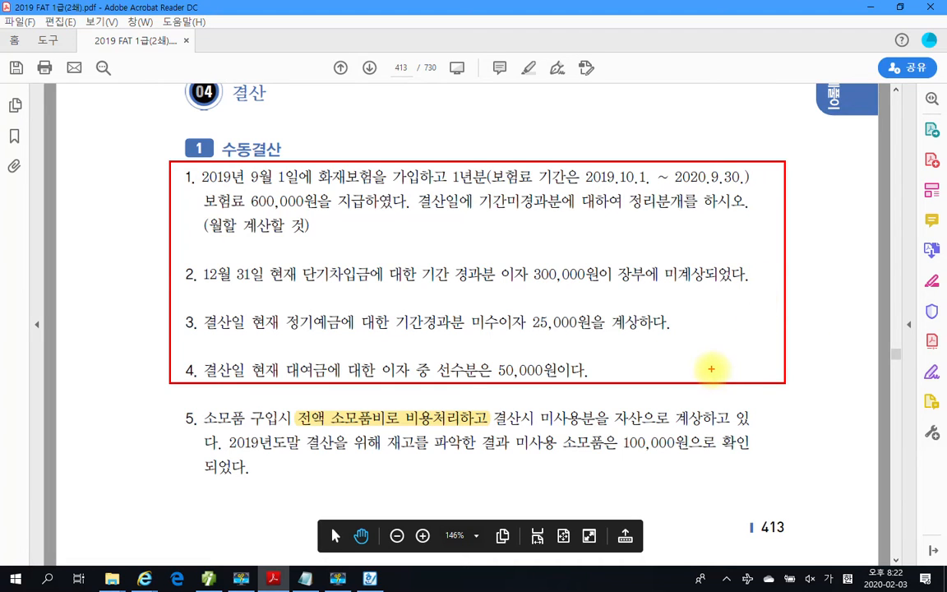
{"action": "key", "text": "Escape"}
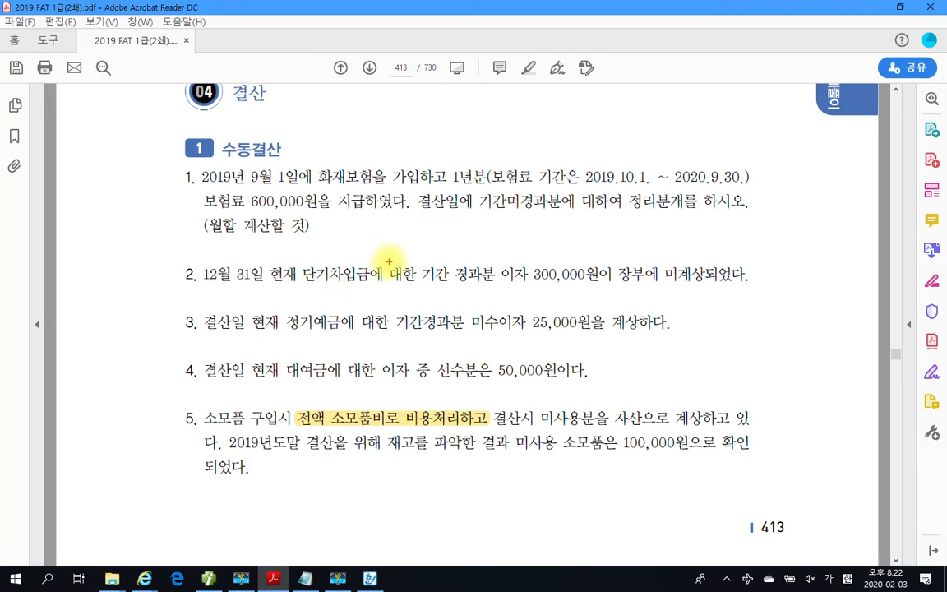
Box question 2, underline 단기차입금 and 이자, circle 300,000원, write 12 above it, and clear the annotations
{"action": "left_click_drag", "start_coordinate": [161, 249], "coordinate": [806, 302]}
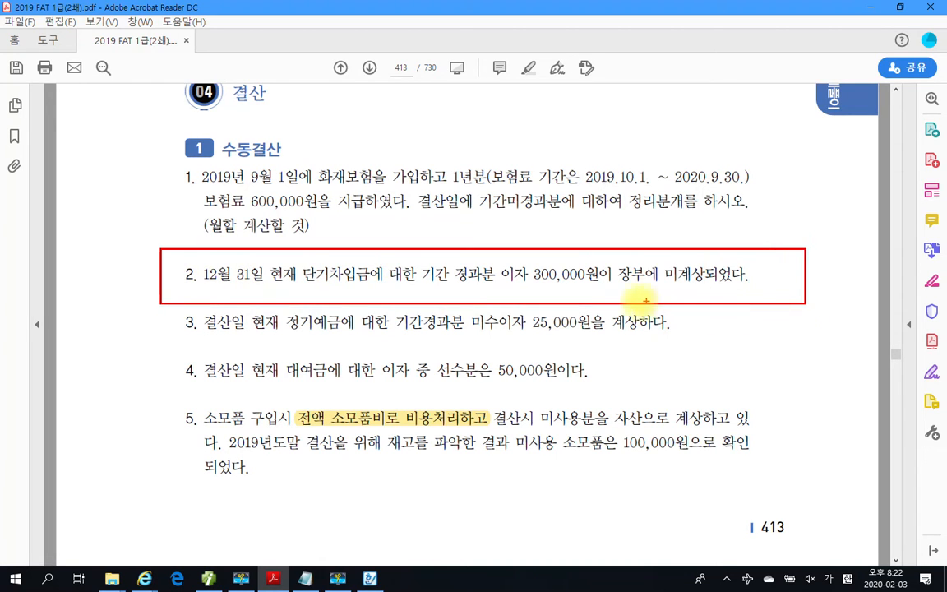
{"action": "left_click_drag", "start_coordinate": [302, 285], "coordinate": [381, 283]}
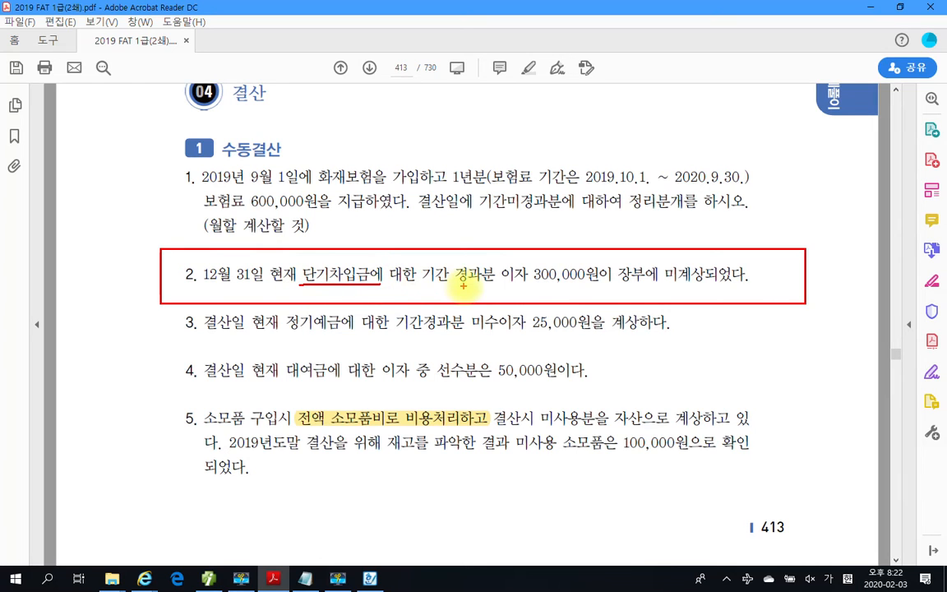
{"action": "left_click_drag", "start_coordinate": [493, 287], "coordinate": [543, 285]}
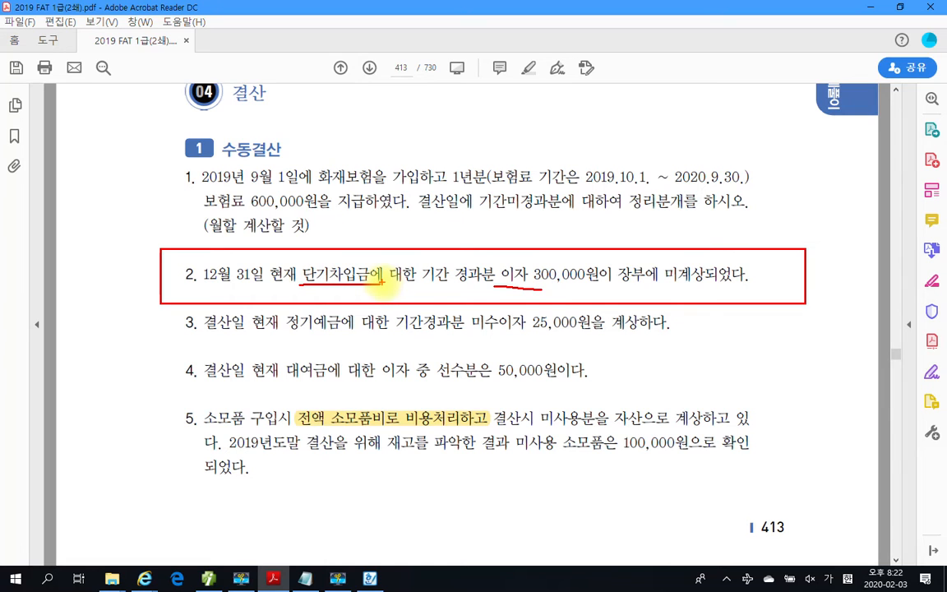
{"action": "left_click_drag", "start_coordinate": [531, 261], "coordinate": [590, 286]}
{"action": "left_click_drag", "start_coordinate": [532, 261], "coordinate": [604, 286]}
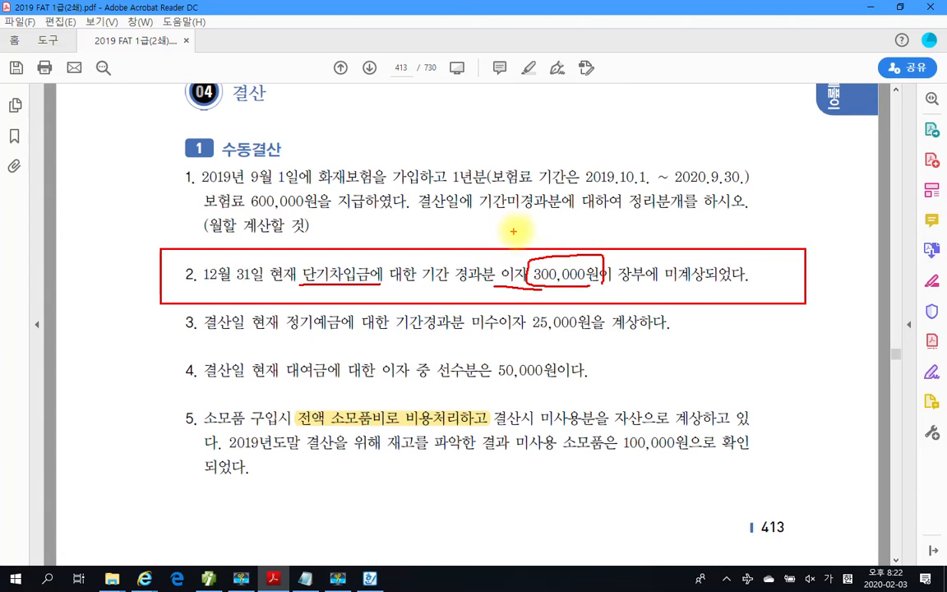
{"action": "left_click_drag", "start_coordinate": [536, 232], "coordinate": [550, 230]}
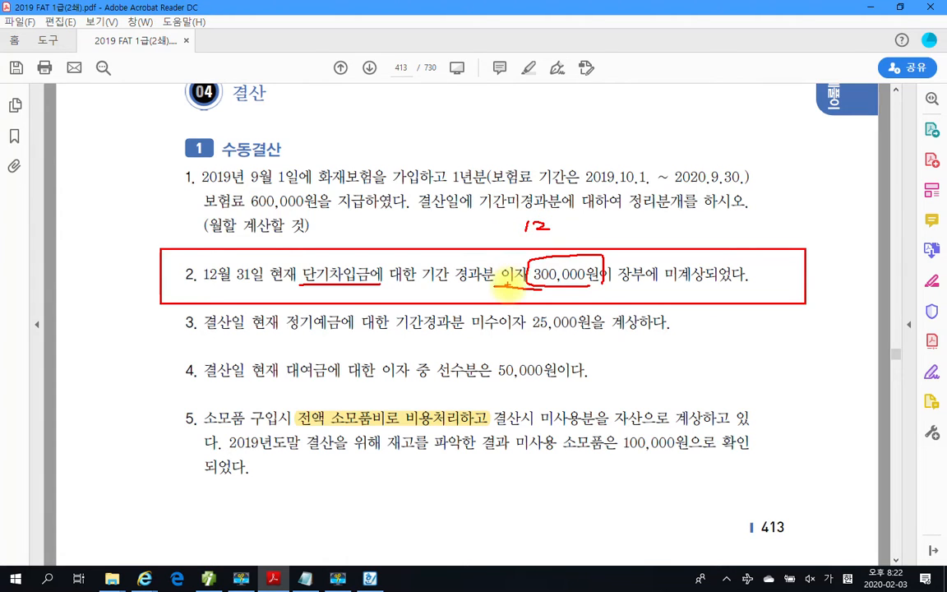
{"action": "left_click_drag", "start_coordinate": [496, 286], "coordinate": [529, 286]}
{"action": "left_click_drag", "start_coordinate": [571, 240], "coordinate": [576, 257]}
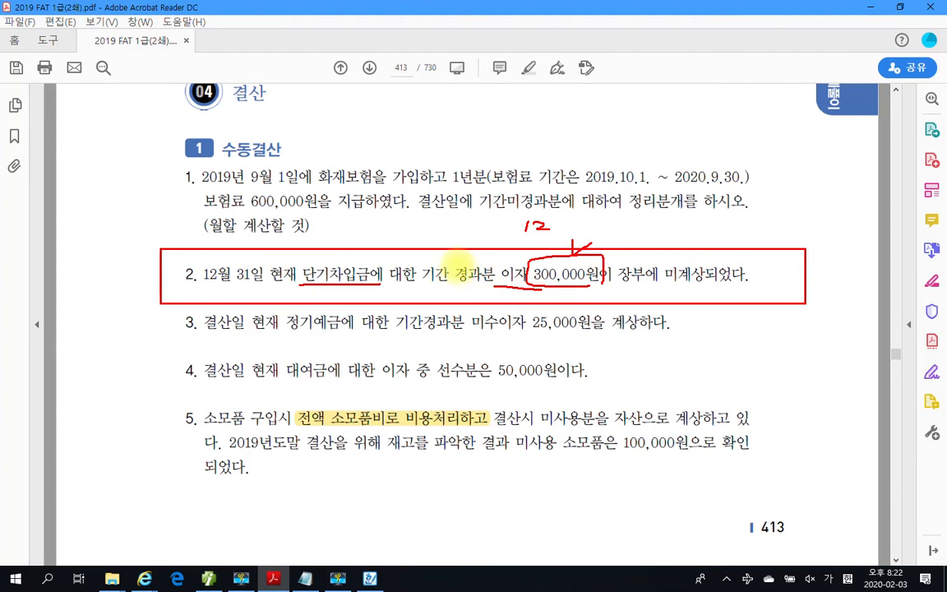
{"action": "key", "text": "Escape"}
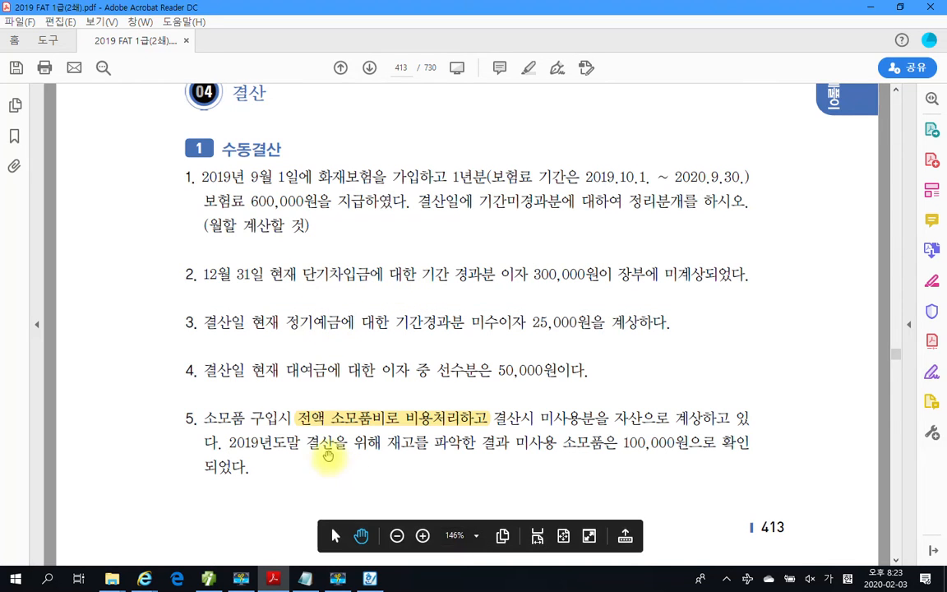
Look through the 결산관리 평가문제 V2 document from 수행1 유가증권의 평가 and 수행3 매출원가의 계상 to the 장부마감하기 section
{"action": "scroll", "coordinate": [320, 460], "scroll_direction": "up", "scroll_amount": 3}
{"action": "scroll", "coordinate": [314, 433], "scroll_direction": "down", "scroll_amount": 2}
{"action": "scroll", "coordinate": [313, 433], "scroll_direction": "down", "scroll_amount": 2}
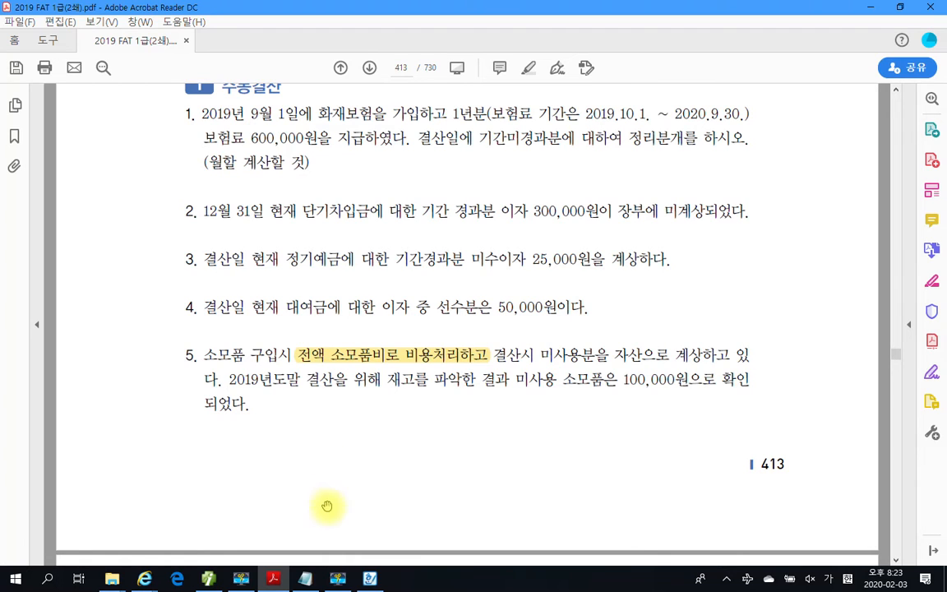
{"action": "left_click", "coordinate": [274, 579]}
{"action": "scroll", "coordinate": [355, 481], "scroll_direction": "up", "scroll_amount": 5}
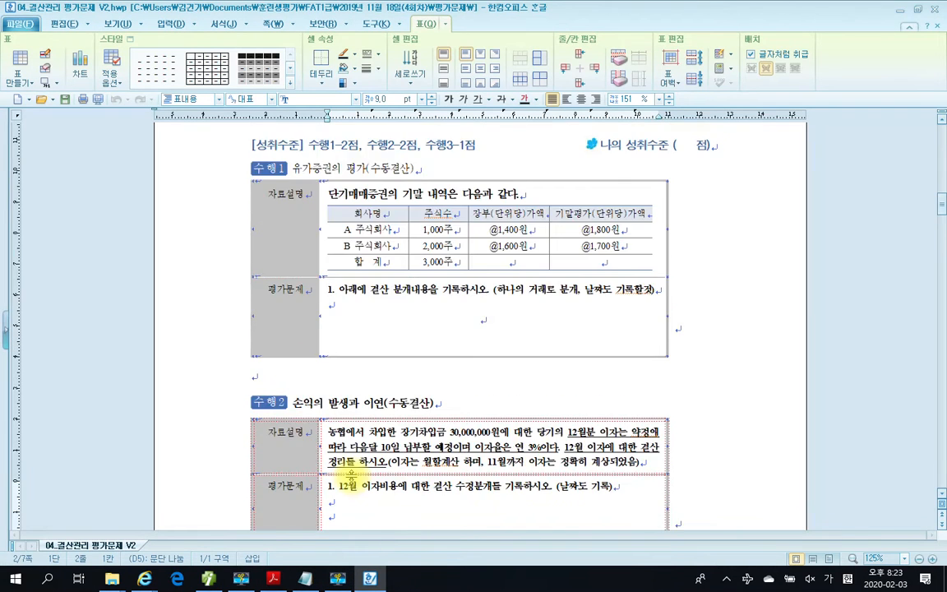
{"action": "scroll", "coordinate": [352, 444], "scroll_direction": "down", "scroll_amount": 9}
{"action": "scroll", "coordinate": [354, 475], "scroll_direction": "down", "scroll_amount": 5}
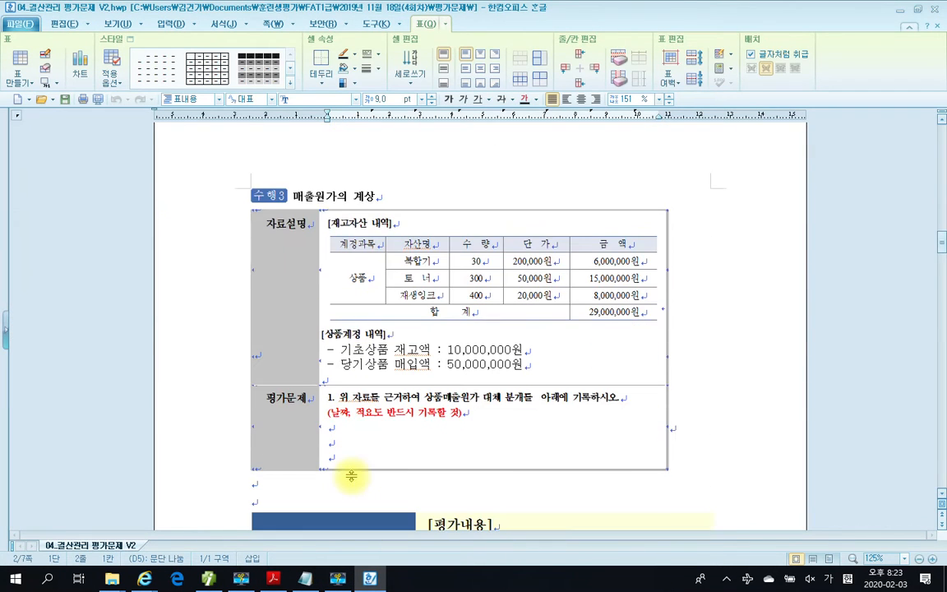
{"action": "left_click", "coordinate": [372, 579]}
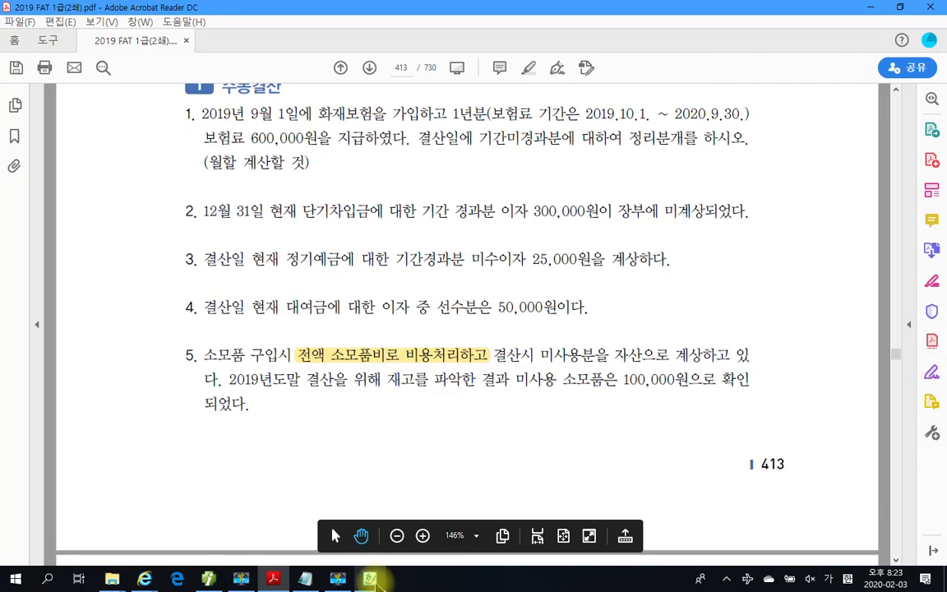
{"action": "key", "text": "alt+Tab"}
{"action": "scroll", "coordinate": [389, 469], "scroll_direction": "down", "scroll_amount": 5}
{"action": "scroll", "coordinate": [390, 469], "scroll_direction": "down", "scroll_amount": 3}
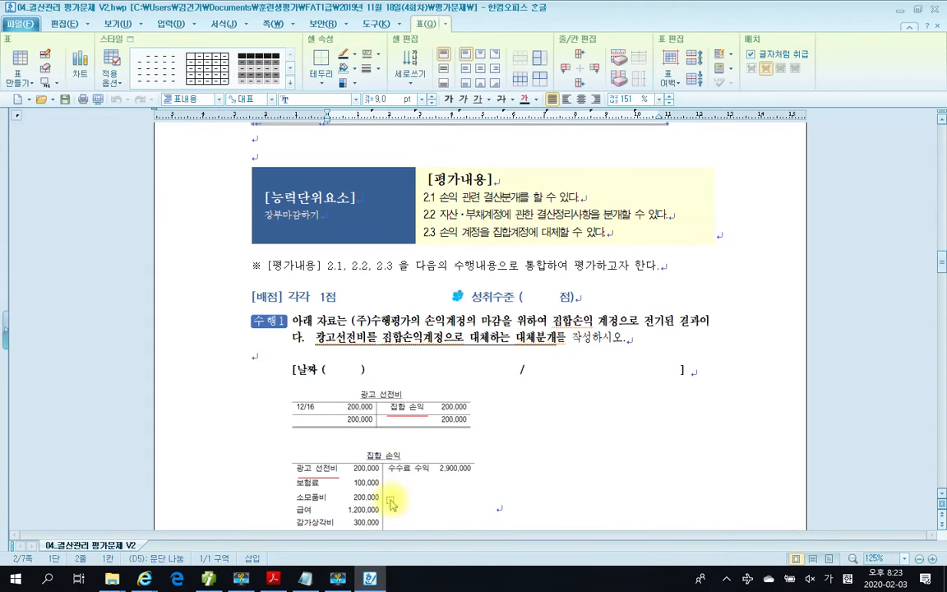
Return to the PDF, box question 6 on page 414, underline its key phrases, circle 현금과다액, and clear the annotations
{"action": "left_click", "coordinate": [370, 578]}
{"action": "scroll", "coordinate": [380, 425], "scroll_direction": "down", "scroll_amount": 9}
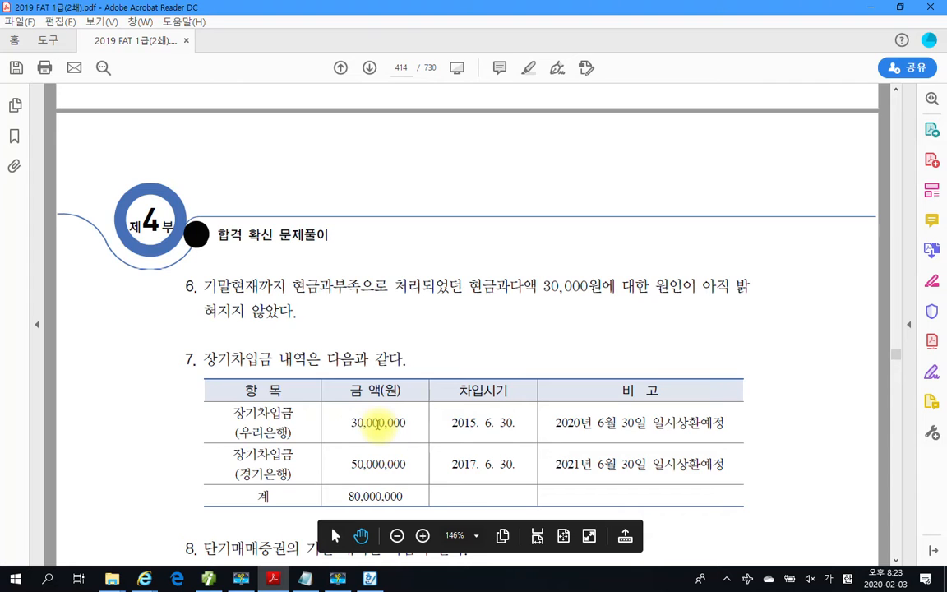
{"action": "scroll", "coordinate": [378, 422], "scroll_direction": "down", "scroll_amount": 1}
{"action": "scroll", "coordinate": [380, 477], "scroll_direction": "down", "scroll_amount": 2}
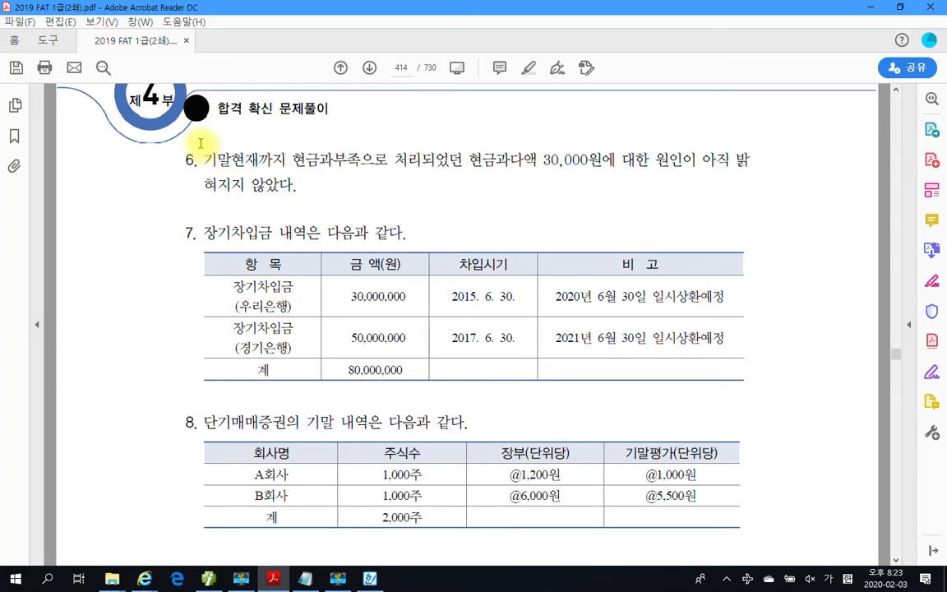
{"action": "mouse_move", "coordinate": [197, 138]}
{"action": "left_mouse_down"}
{"action": "mouse_move", "coordinate": [283, 197]}
{"action": "mouse_move", "coordinate": [813, 212]}
{"action": "left_mouse_up"}
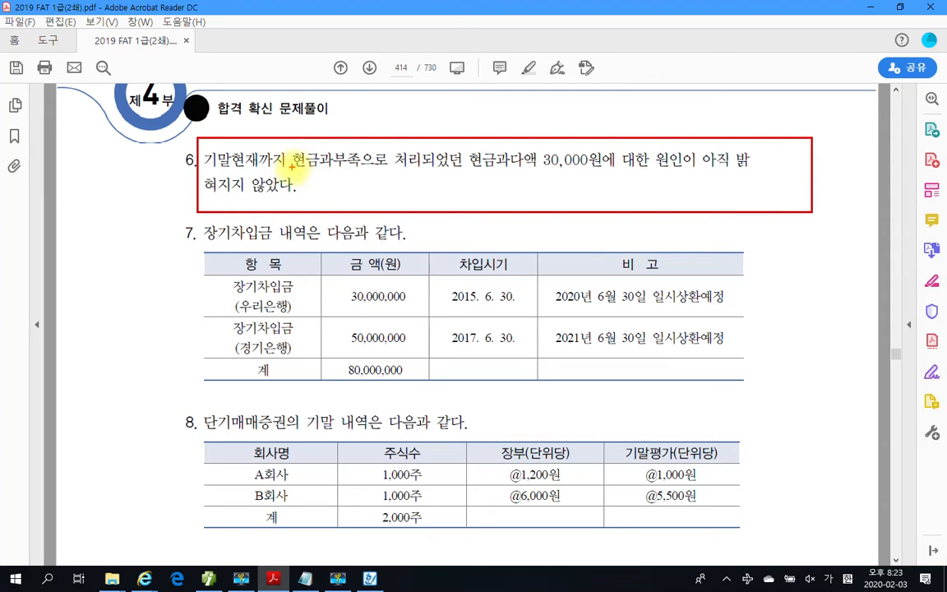
{"action": "left_click_drag", "start_coordinate": [290, 167], "coordinate": [616, 170]}
{"action": "left_click_drag", "start_coordinate": [545, 169], "coordinate": [744, 171]}
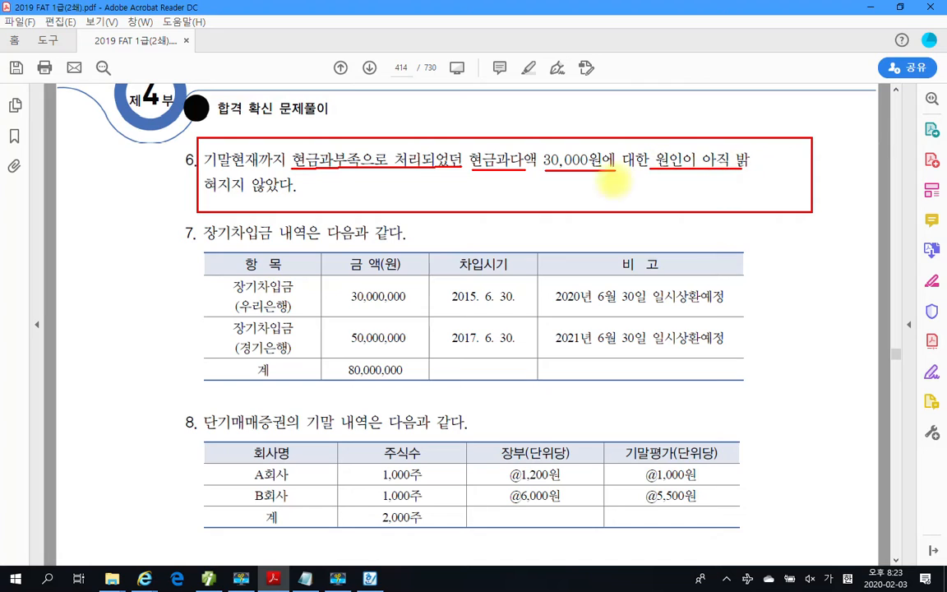
{"action": "left_click_drag", "start_coordinate": [199, 191], "coordinate": [316, 194]}
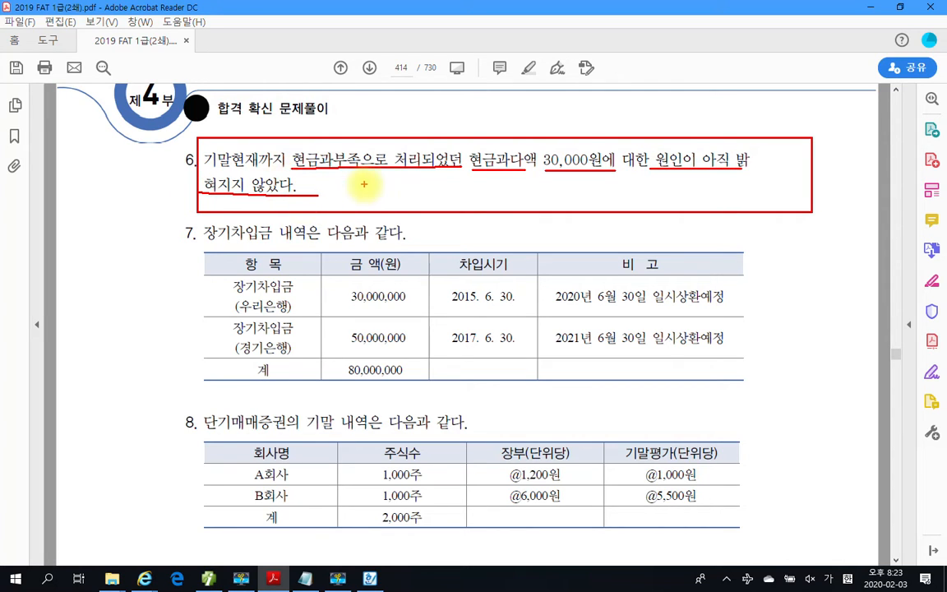
{"action": "mouse_move", "coordinate": [492, 171]}
{"action": "left_mouse_down"}
{"action": "mouse_move", "coordinate": [470, 148]}
{"action": "mouse_move", "coordinate": [536, 147]}
{"action": "mouse_move", "coordinate": [508, 173]}
{"action": "left_mouse_up"}
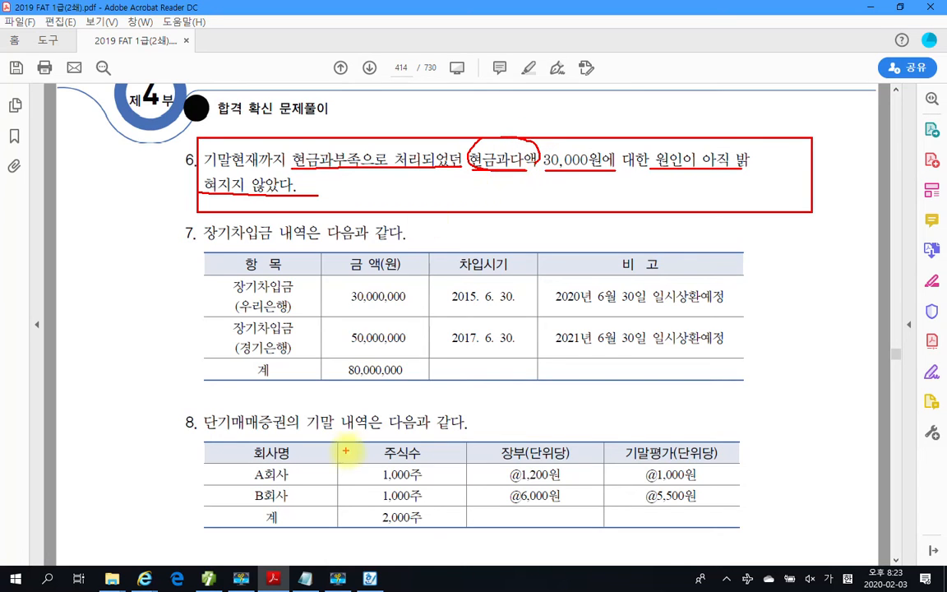
{"action": "key", "text": "Escape"}
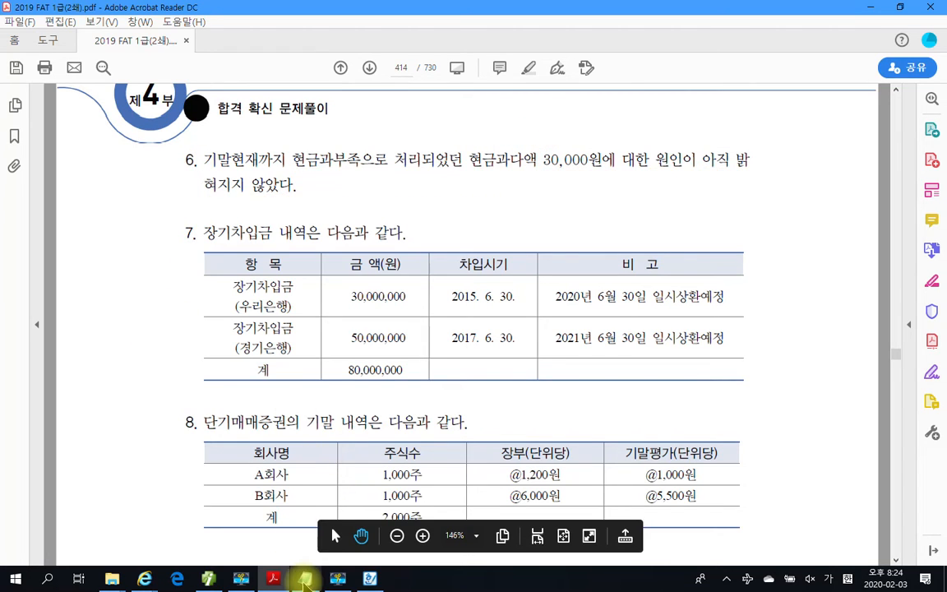
Switch to the Notepad notes and add entry 6) with 차)현금과부족 30,000 and 대)잡이익 30,000 below entry 5
{"action": "key", "text": "alt+Tab"}
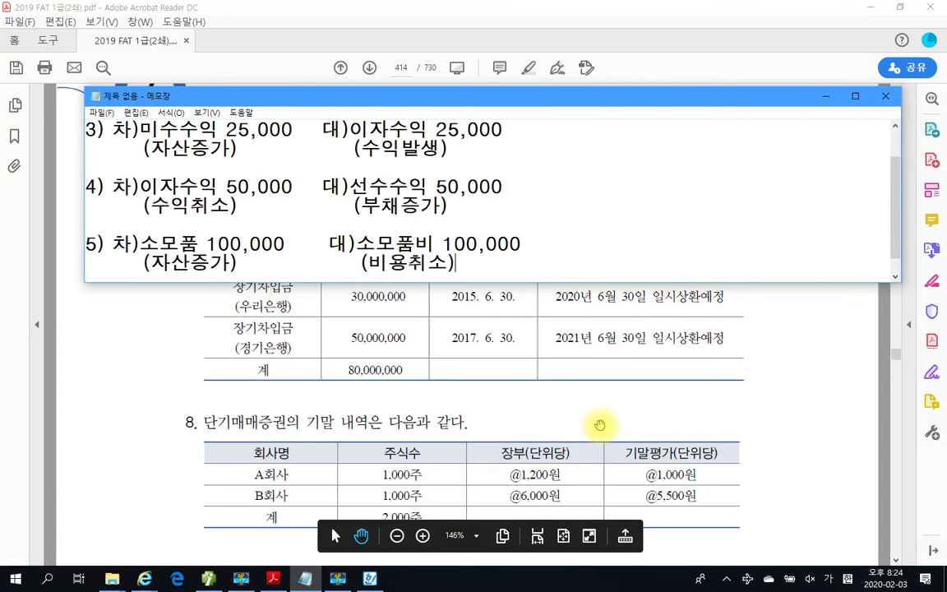
{"action": "key", "text": "Return"}
{"action": "key", "text": "Return"}
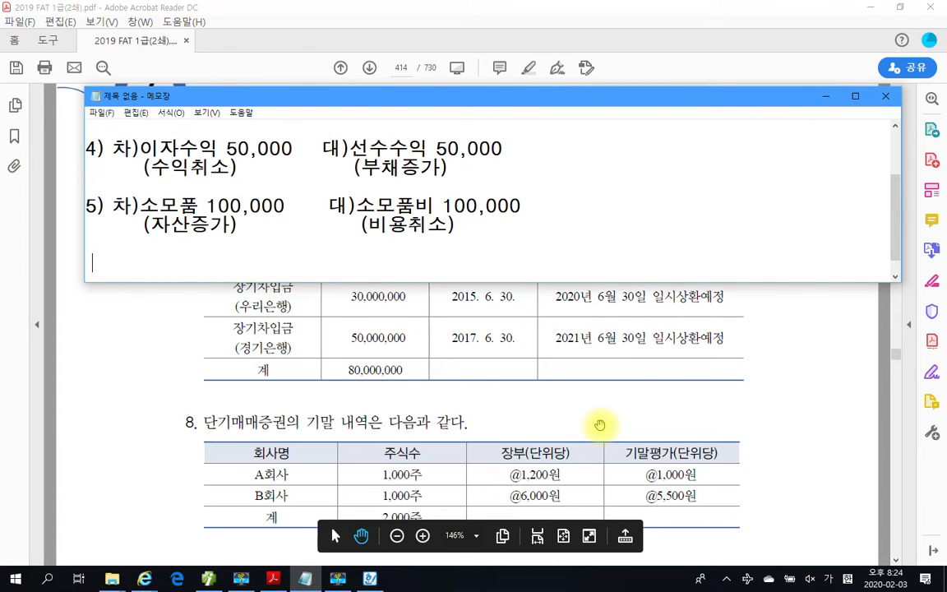
{"action": "type", "text": "6) ㅊㅍ"}
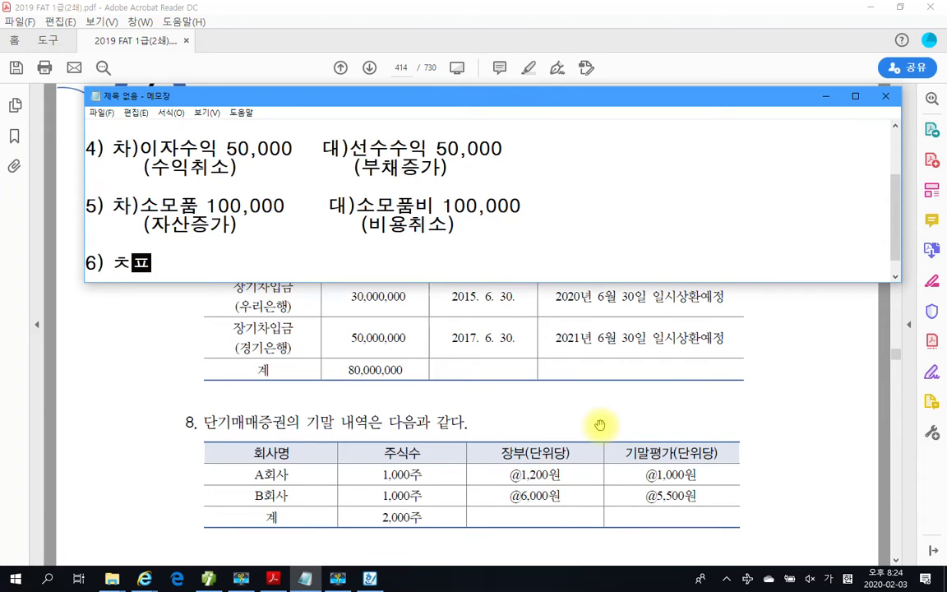
{"action": "type", "text": "ㅏ)"}
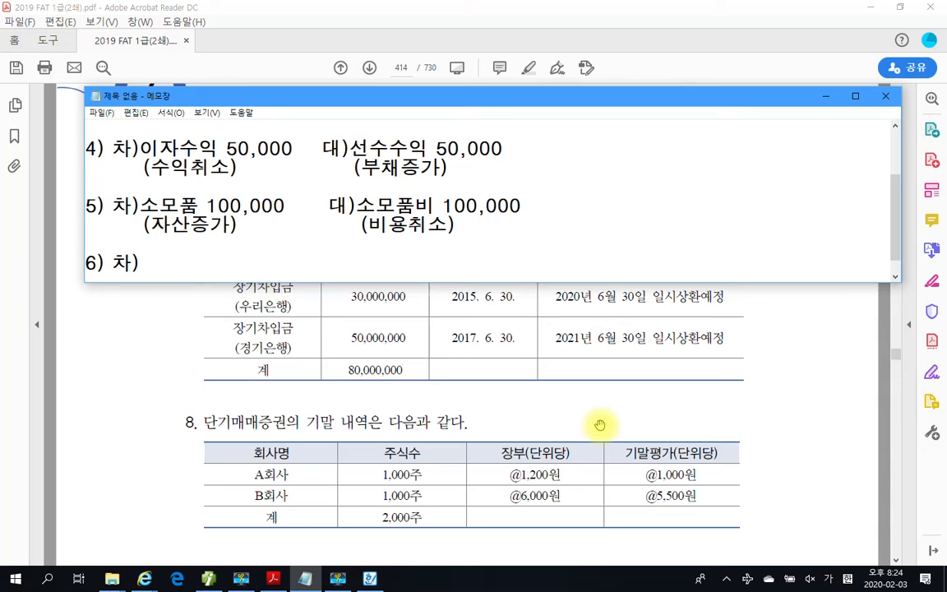
{"action": "type", "text": "현금과부족"}
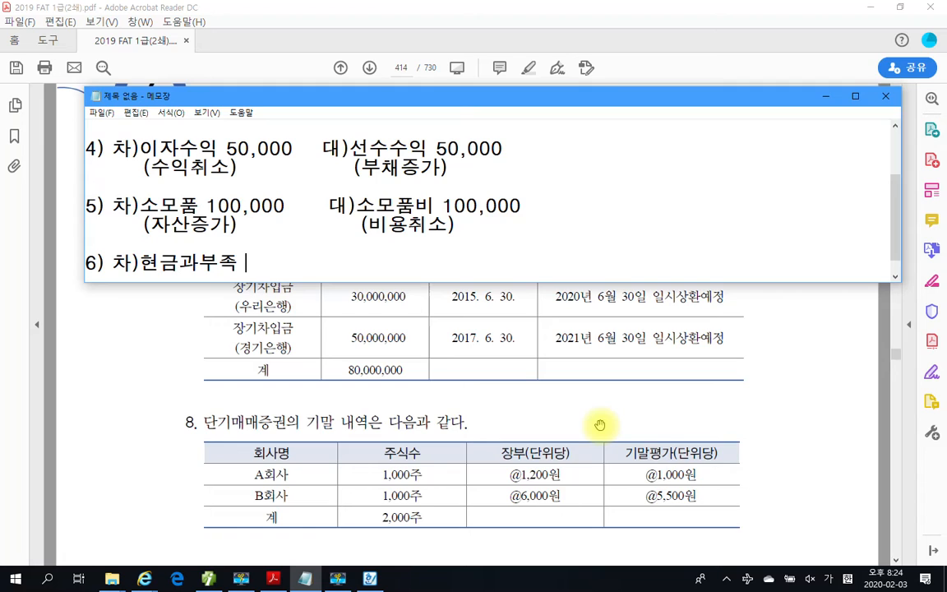
{"action": "type", "text": "30,000   대"}
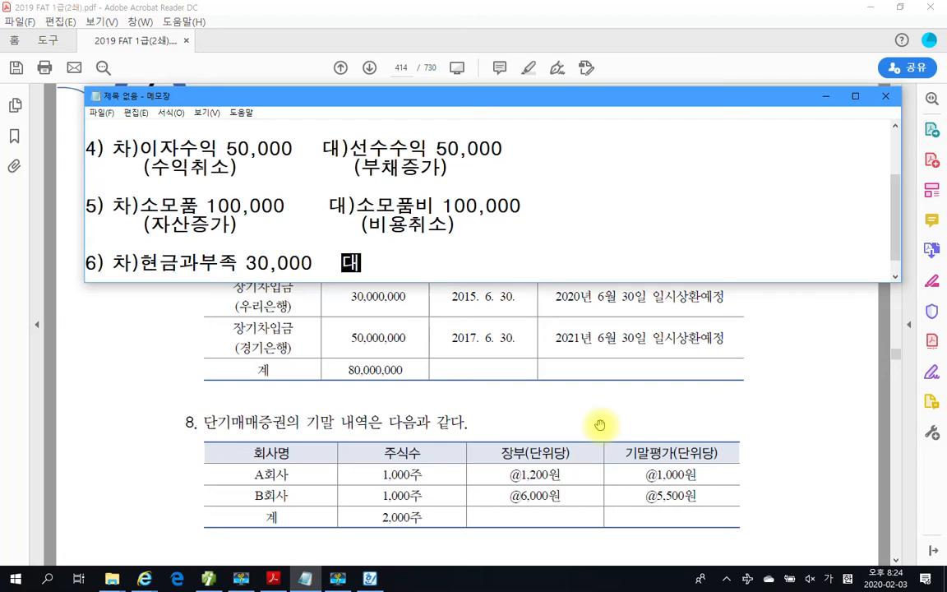
{"action": "type", "text": ")잡이익"}
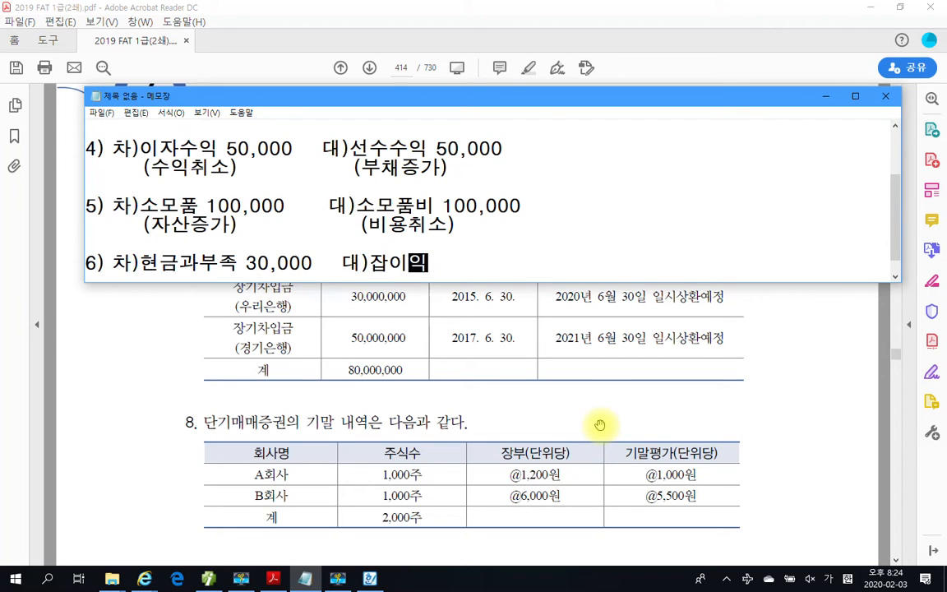
{"action": "type", "text": " 30,"}
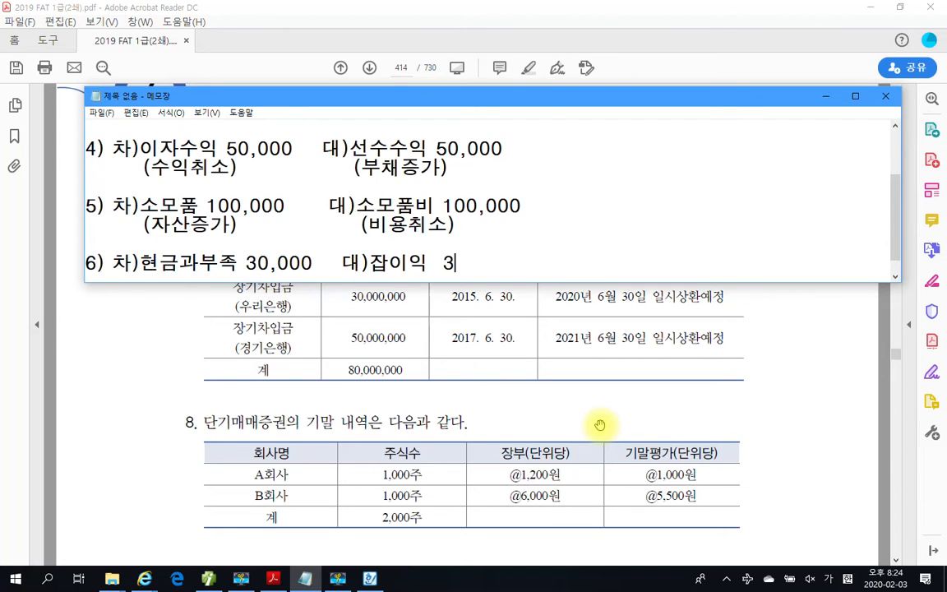
{"action": "type", "text": "000"}
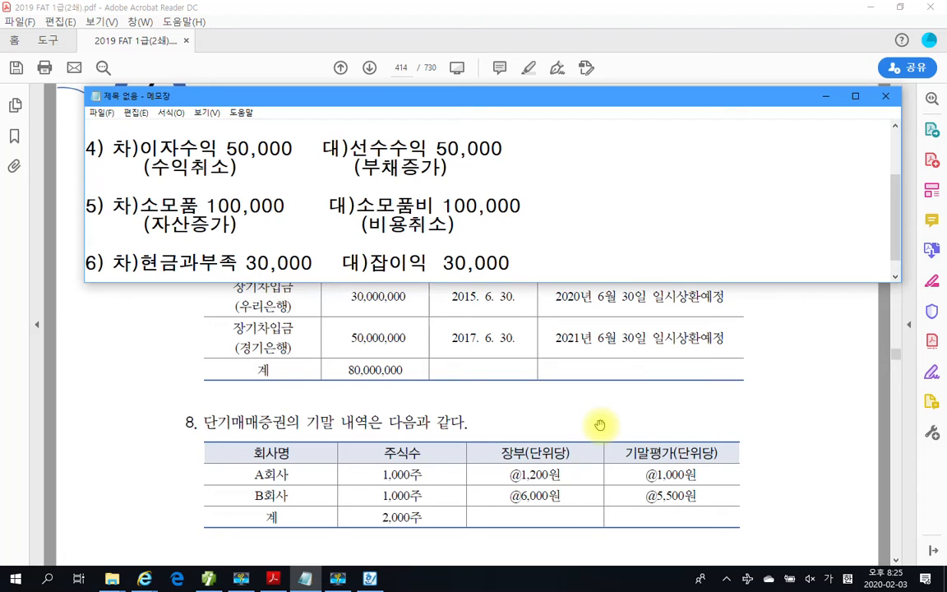
{"action": "key", "text": "Return"}
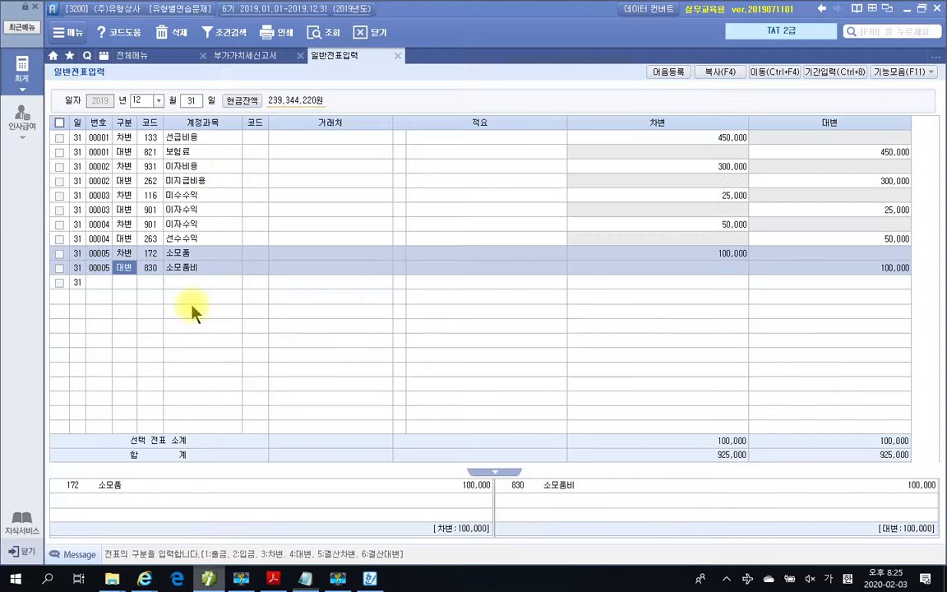
Switch to the accounting program and add a 12/31 debit (차변) line for account 141 현금과부족 with 30,000
{"action": "left_click", "coordinate": [208, 579]}
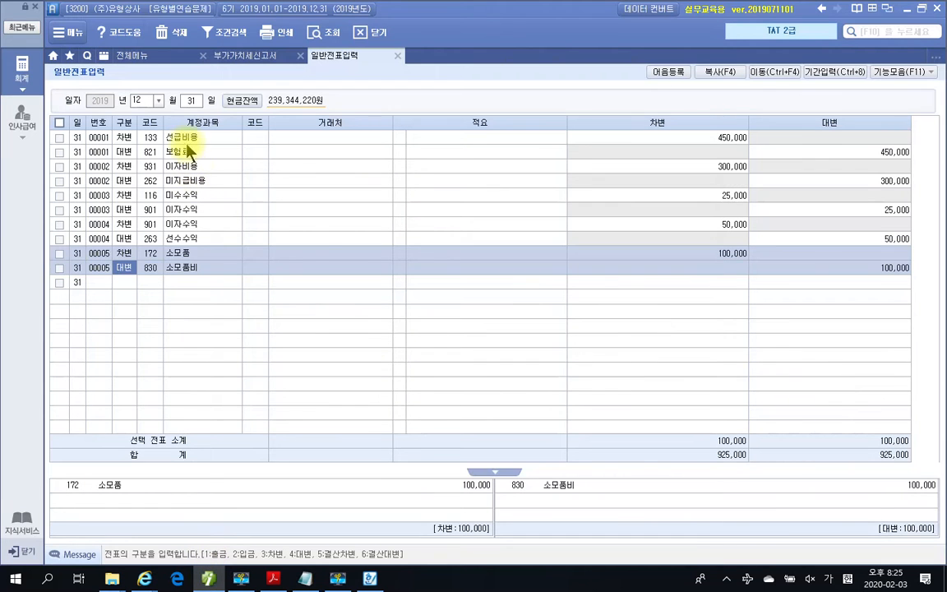
{"action": "left_click", "coordinate": [122, 285]}
{"action": "key", "text": "3"}
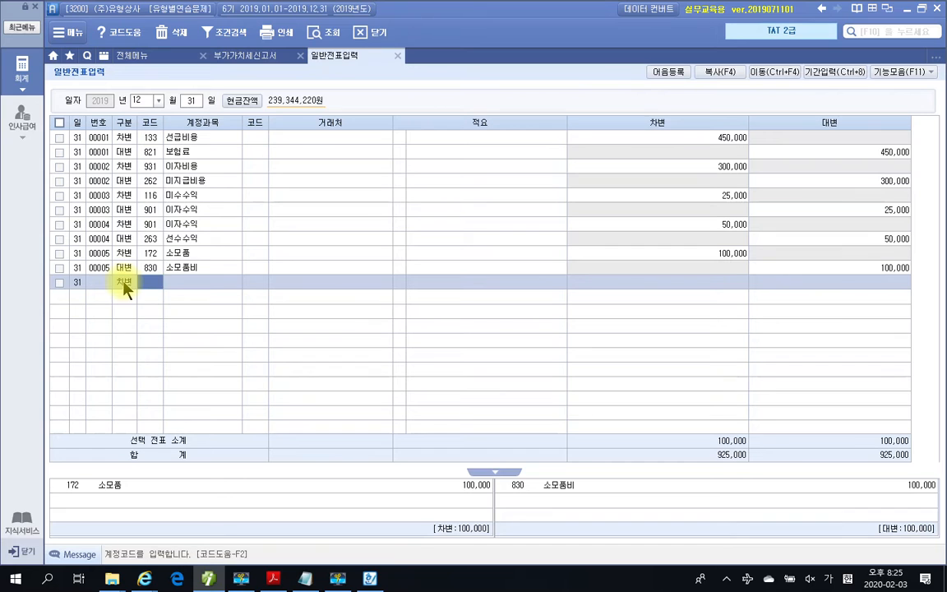
{"action": "type", "text": "현금"}
{"action": "key", "text": "Return"}
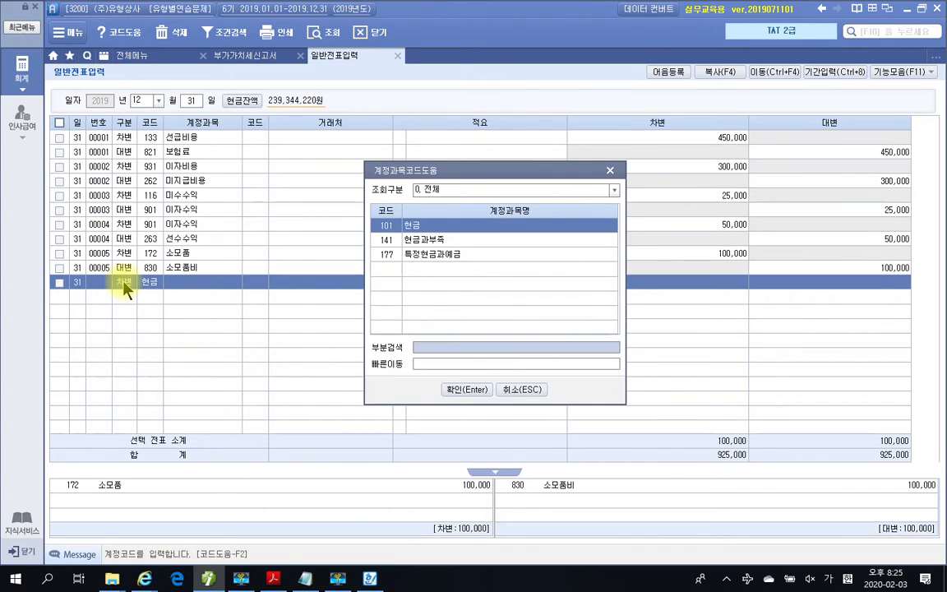
{"action": "key", "text": "Down"}
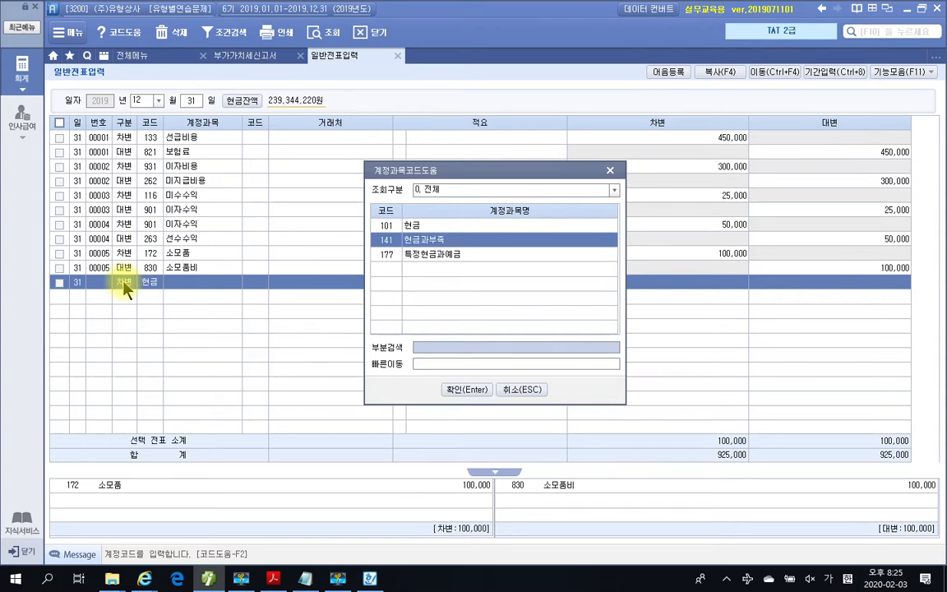
{"action": "key", "text": "Return"}
{"action": "key", "text": "Return"}
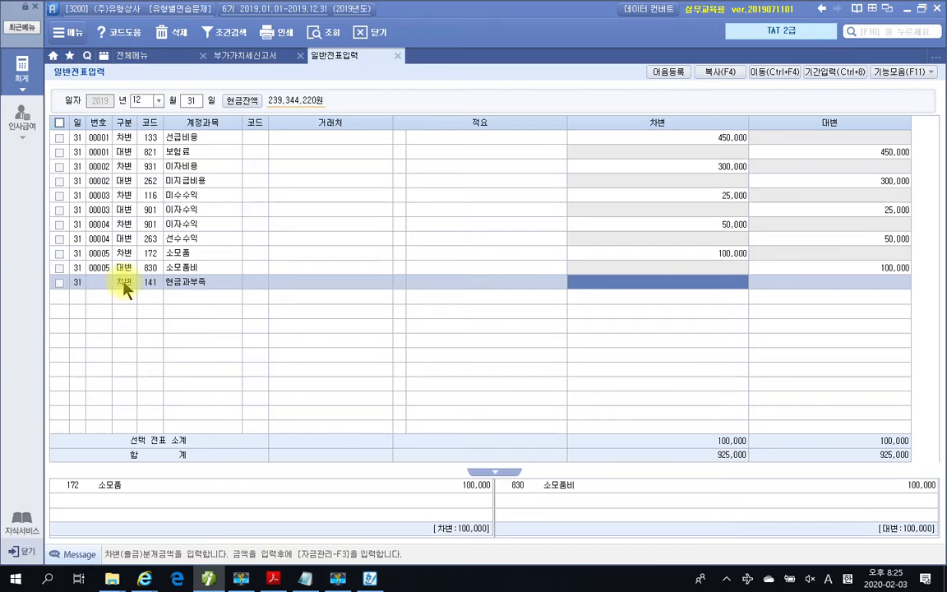
{"action": "type", "text": "300000"}
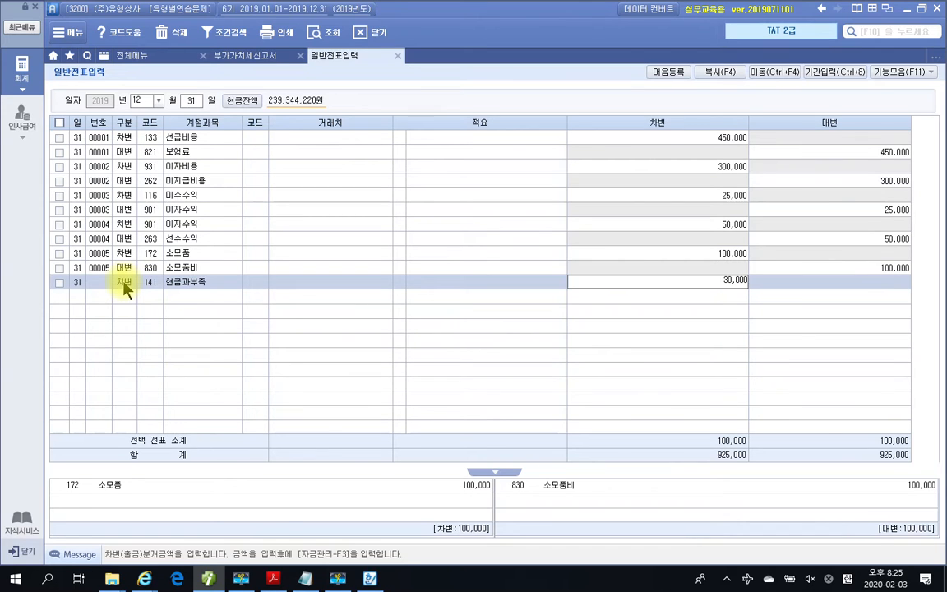
{"action": "key", "text": "Return"}
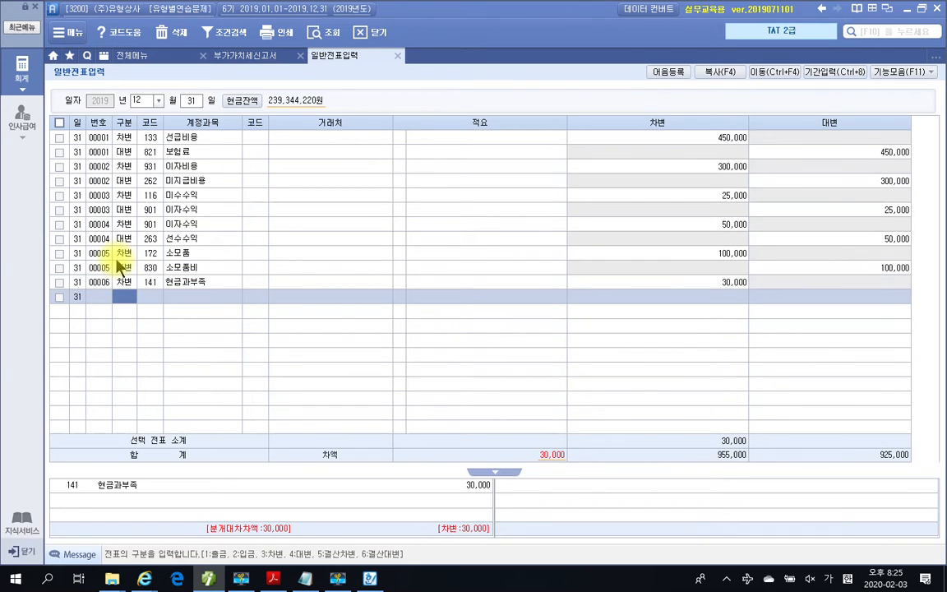
Complete the voucher with a credit (대변) line for account 930 잡이익 with 30,000
{"action": "type", "text": "4"}
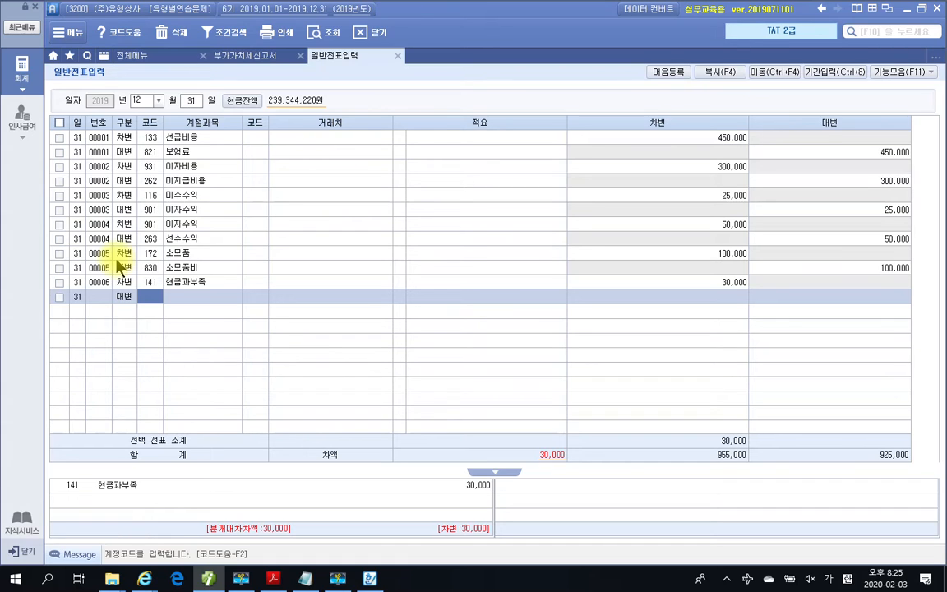
{"action": "type", "text": "ㅊㅏㅂ이"}
{"action": "key", "text": "Return"}
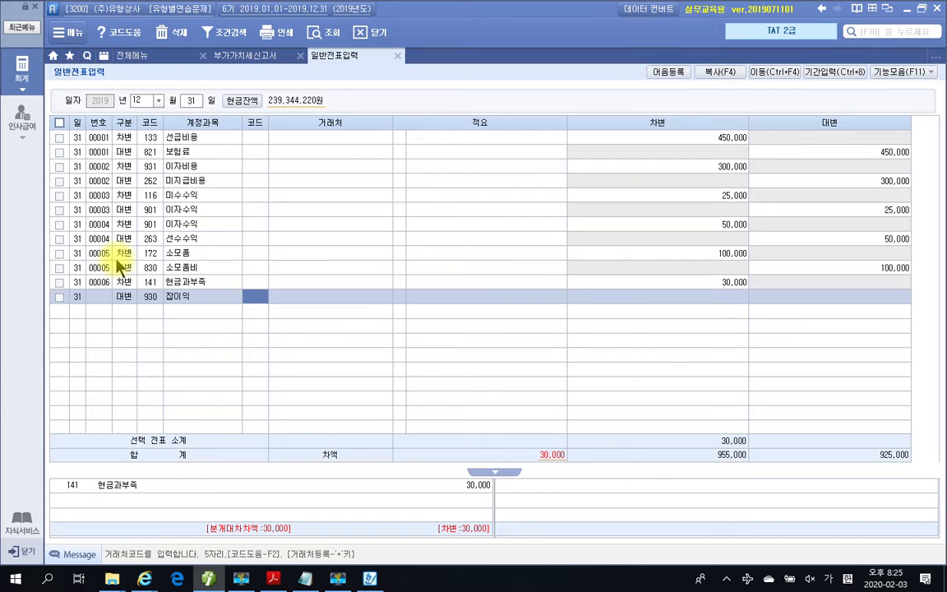
{"action": "key", "text": "Return"}
{"action": "key", "text": "Return"}
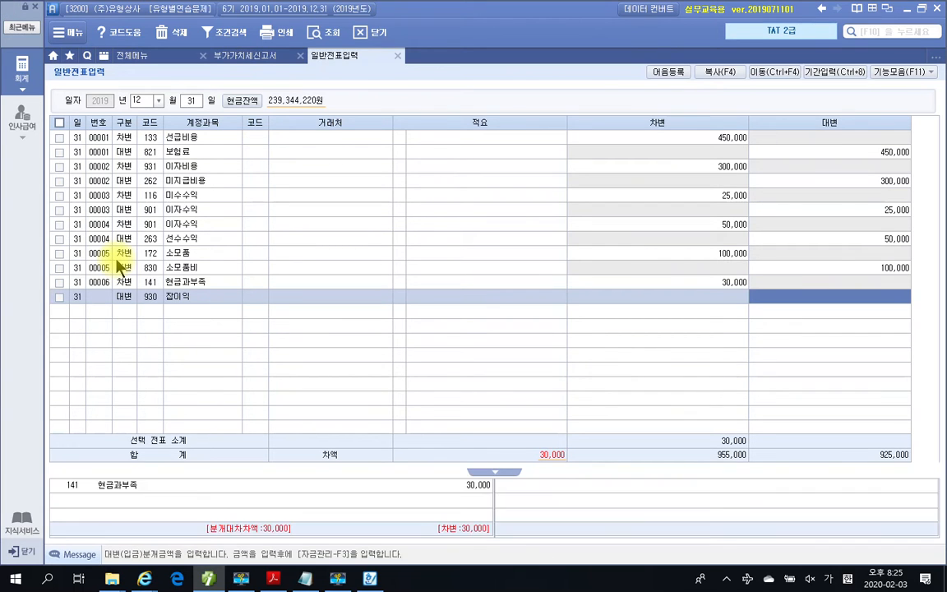
{"action": "type", "text": "30,000"}
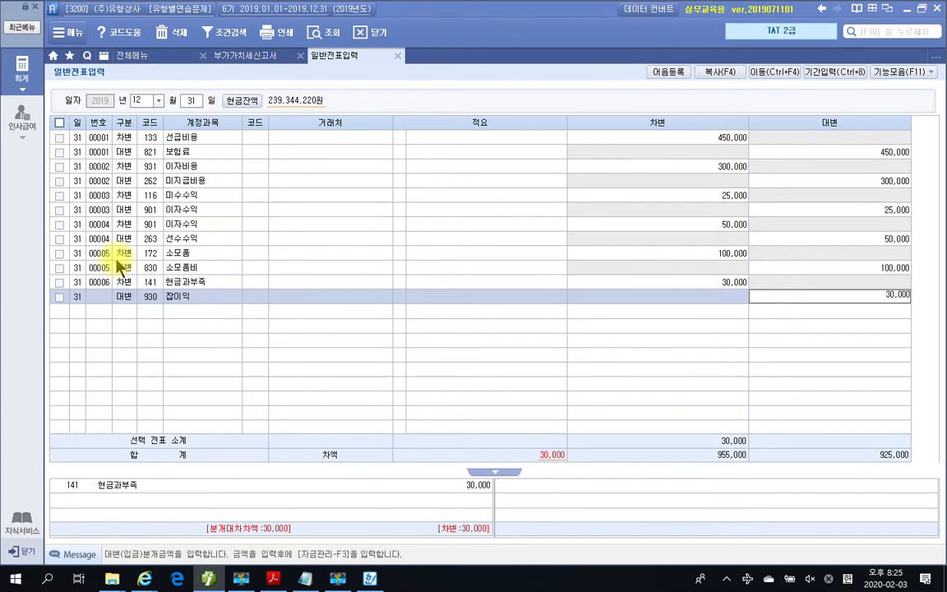
{"action": "key", "text": "Return"}
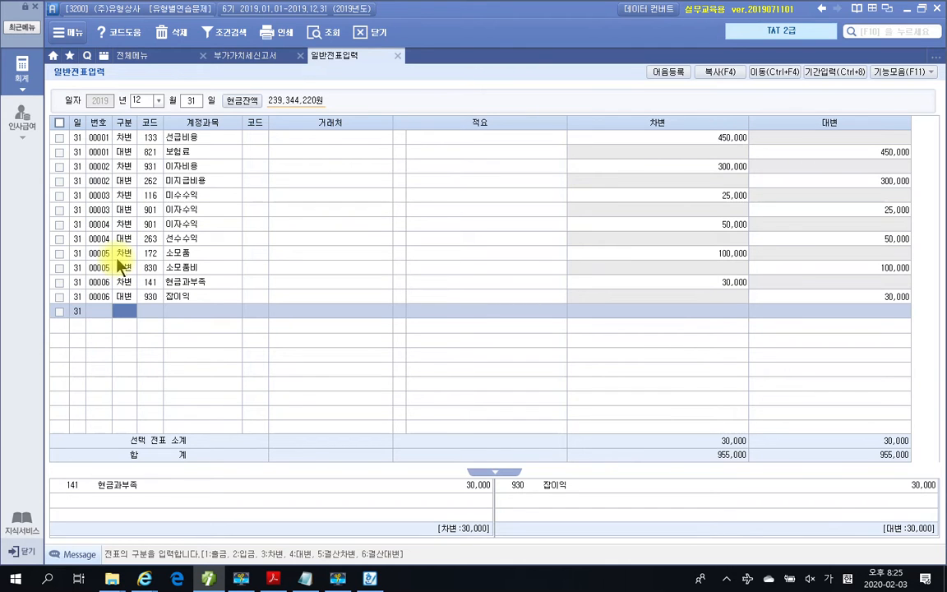
Return to the textbook PDF, box question 7's heading, and underline 우리은행 30,000,000 and 경기은행 50,000,000 in its table
{"action": "left_click", "coordinate": [271, 581]}
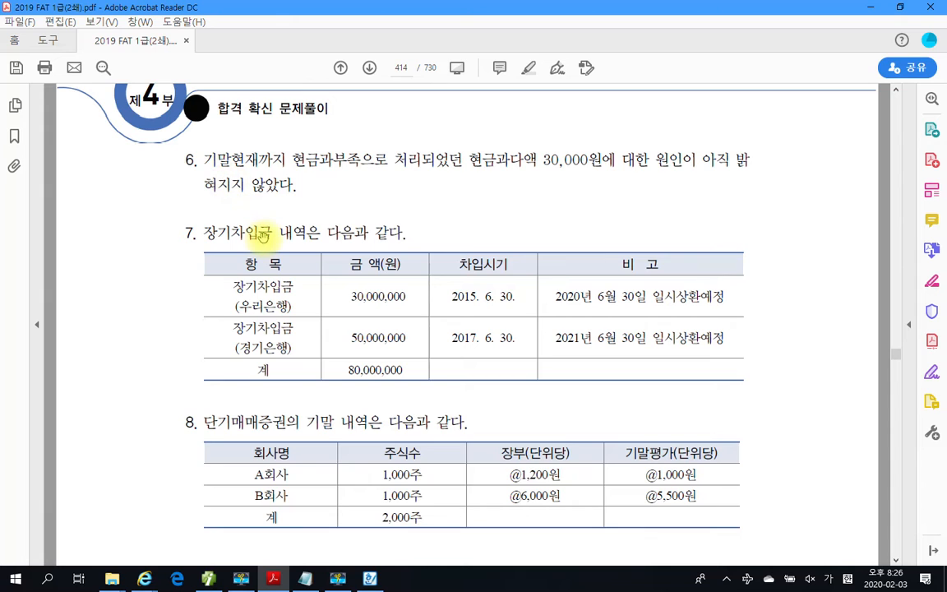
{"action": "scroll", "coordinate": [263, 233], "scroll_direction": "down", "scroll_amount": 1}
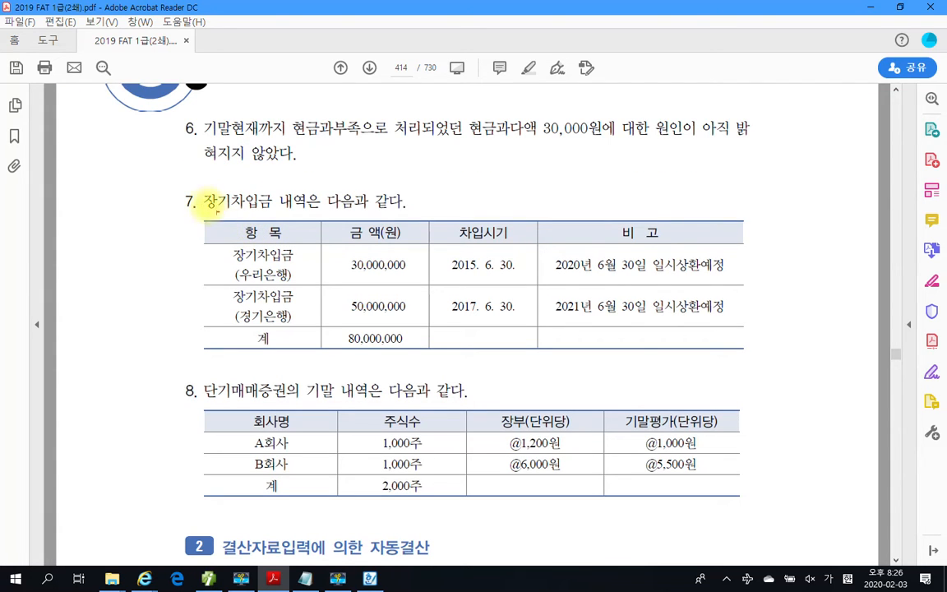
{"action": "mouse_move", "coordinate": [199, 187]}
{"action": "left_mouse_down"}
{"action": "mouse_move", "coordinate": [311, 213]}
{"action": "mouse_move", "coordinate": [427, 212]}
{"action": "left_mouse_up"}
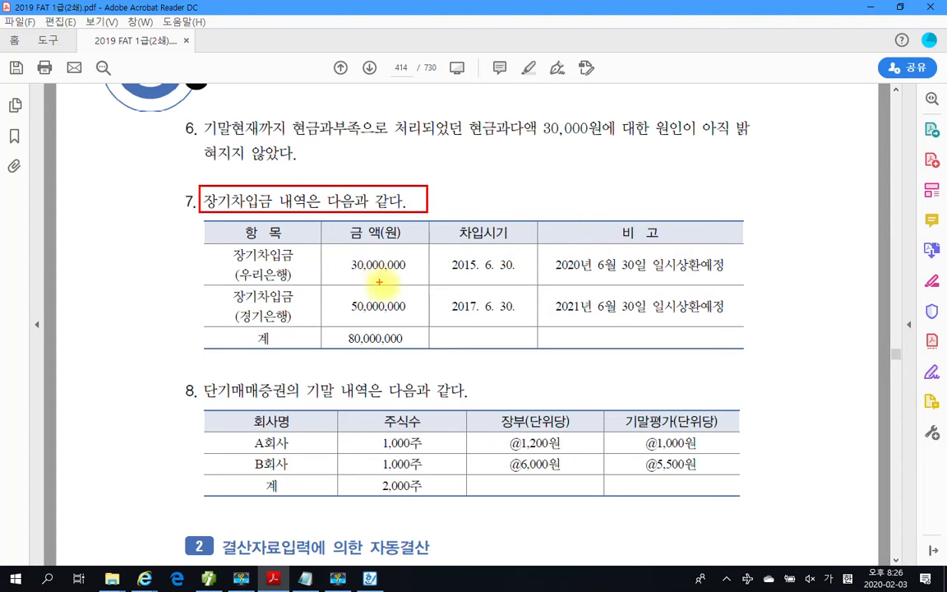
{"action": "left_click_drag", "start_coordinate": [235, 281], "coordinate": [405, 276]}
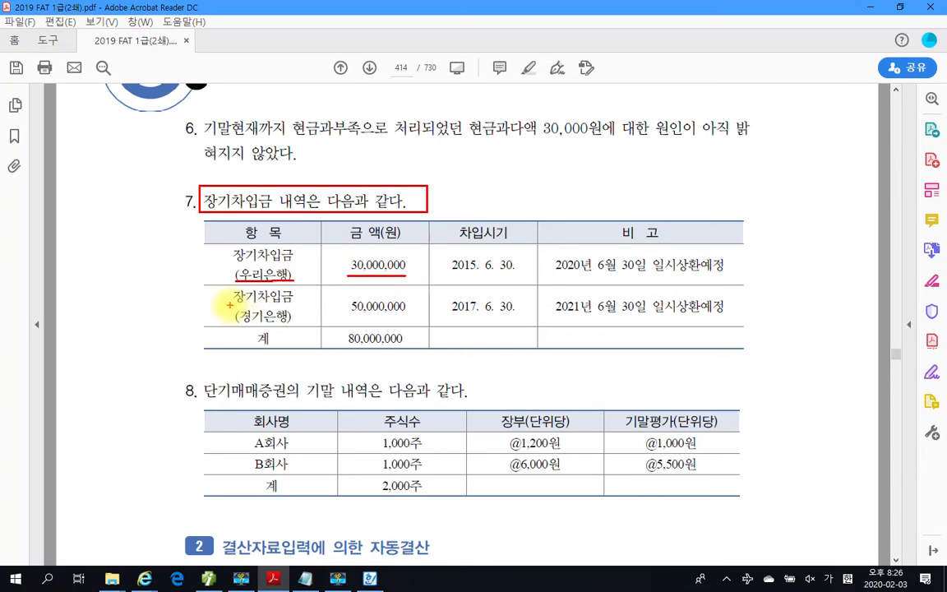
{"action": "left_click_drag", "start_coordinate": [233, 322], "coordinate": [292, 322]}
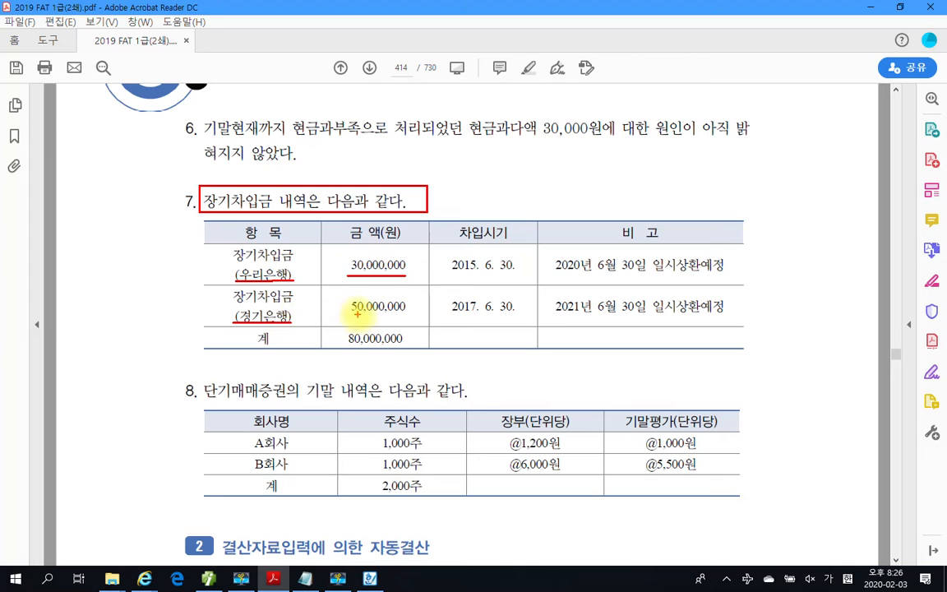
{"action": "left_click_drag", "start_coordinate": [349, 315], "coordinate": [404, 315]}
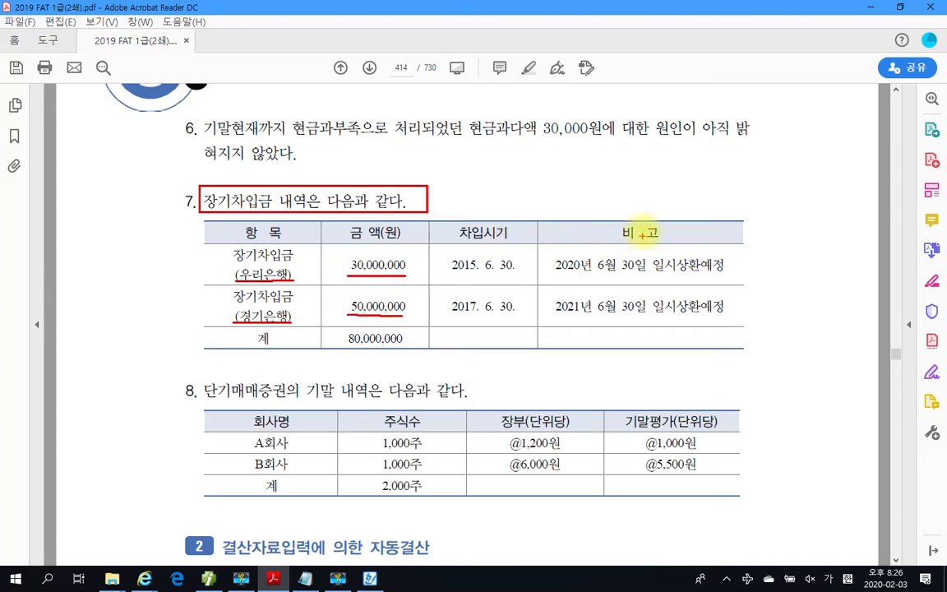
Circle the 비고 heading in question 7's table and underline 2020, 6월 30 and 일시상환예정 in the 우리은행 row
{"action": "left_click_drag", "start_coordinate": [625, 221], "coordinate": [618, 223]}
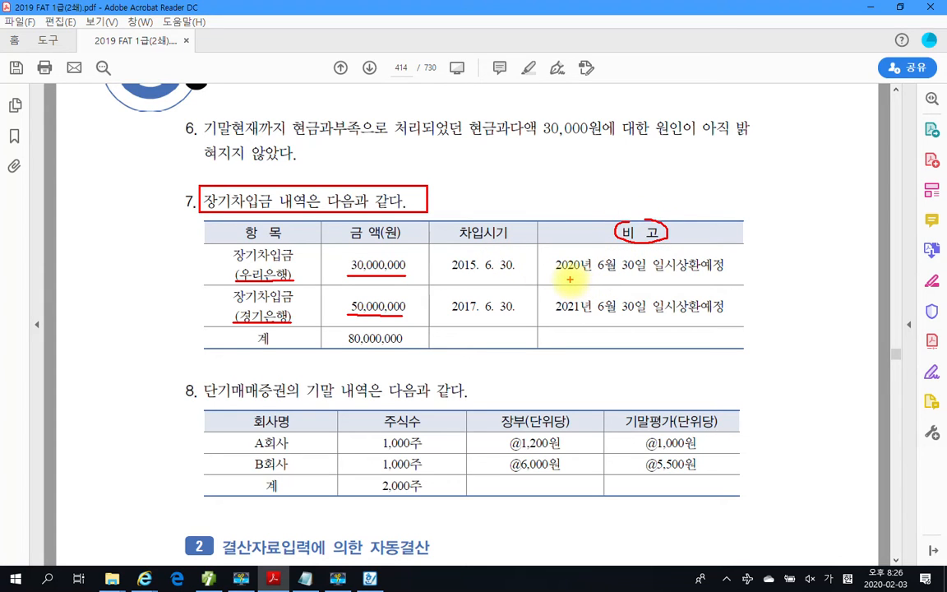
{"action": "left_click_drag", "start_coordinate": [551, 273], "coordinate": [592, 271]}
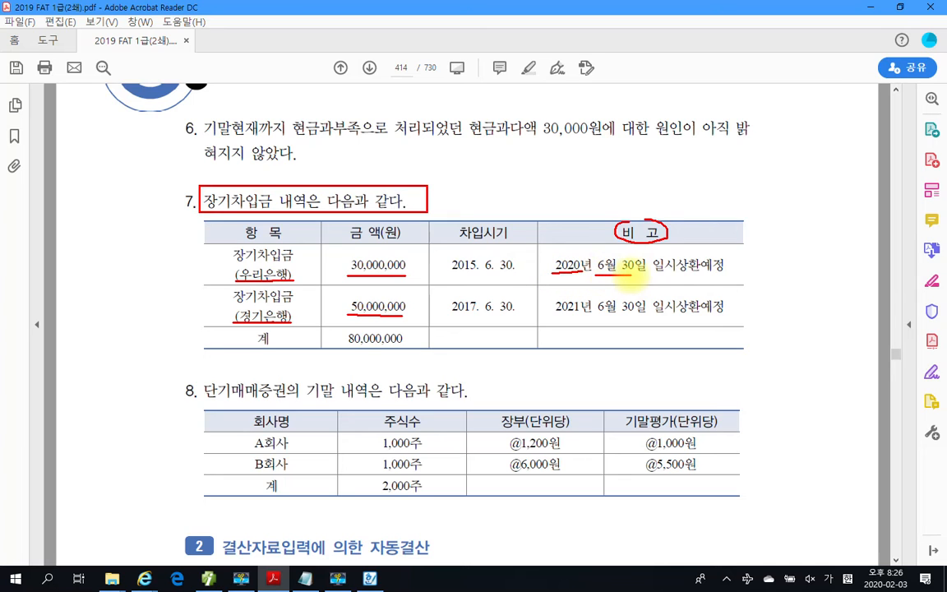
{"action": "left_click_drag", "start_coordinate": [609, 277], "coordinate": [632, 277]}
{"action": "left_click_drag", "start_coordinate": [649, 276], "coordinate": [721, 274]}
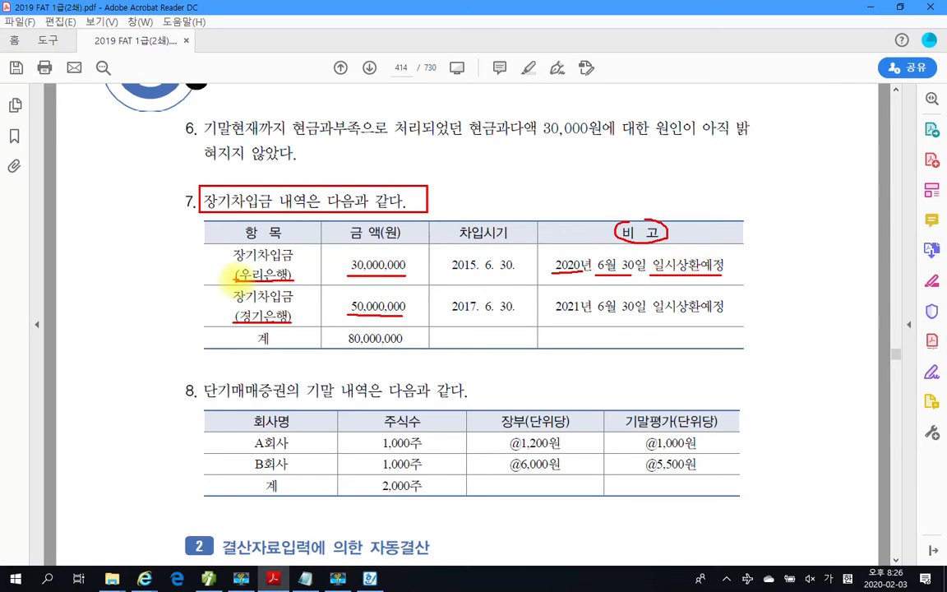
Circle the 우리은행 장기차입금, write 차) beside it, and draw an arrow to a handwritten, underlined 대)유동성장기부채
{"action": "mouse_move", "coordinate": [220, 246]}
{"action": "left_mouse_down"}
{"action": "mouse_move", "coordinate": [231, 257]}
{"action": "mouse_move", "coordinate": [298, 240]}
{"action": "mouse_move", "coordinate": [219, 248]}
{"action": "left_mouse_up"}
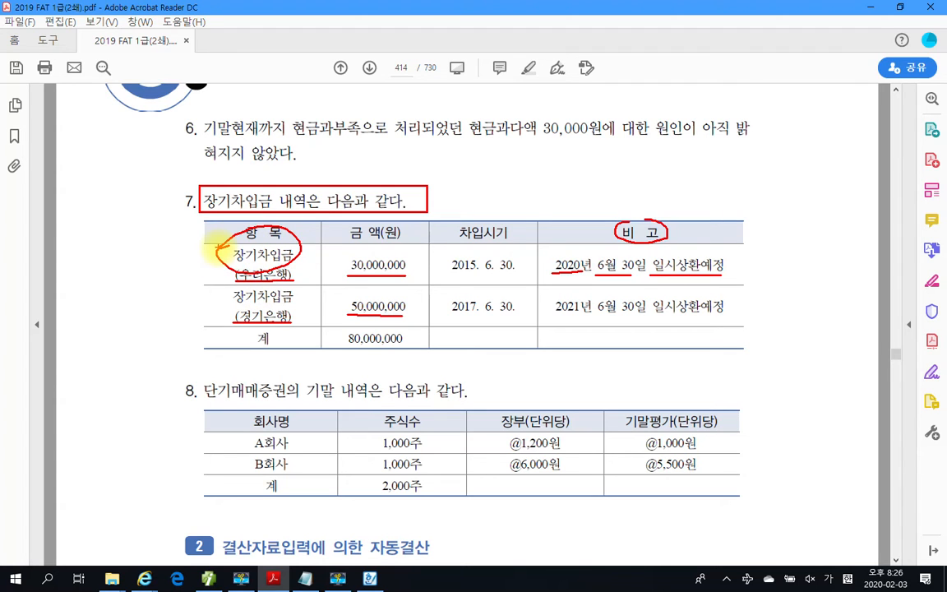
{"action": "mouse_move", "coordinate": [158, 238]}
{"action": "left_mouse_down"}
{"action": "mouse_move", "coordinate": [184, 280]}
{"action": "mouse_move", "coordinate": [202, 261]}
{"action": "mouse_move", "coordinate": [199, 282]}
{"action": "left_mouse_up"}
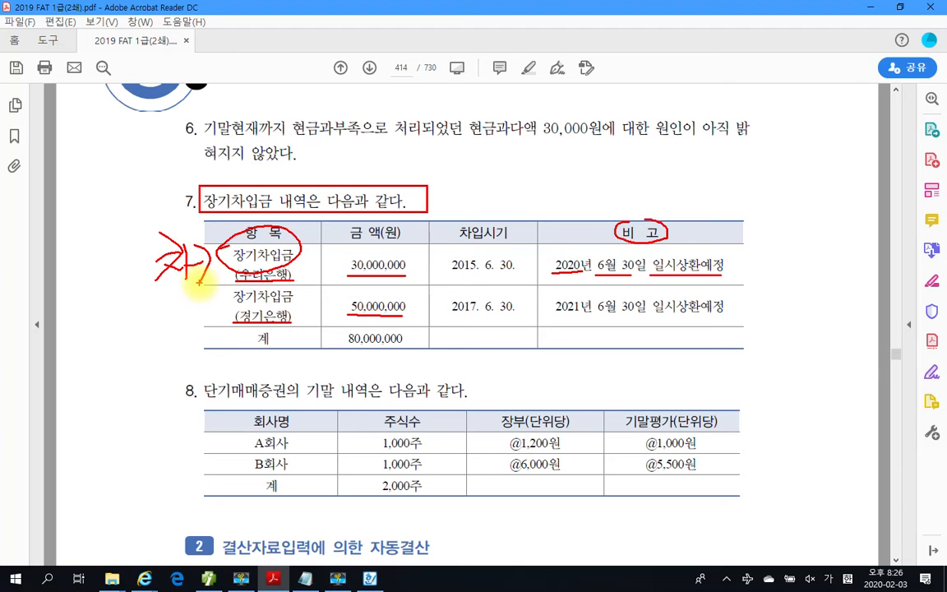
{"action": "left_click_drag", "start_coordinate": [312, 245], "coordinate": [504, 186]}
{"action": "mouse_move", "coordinate": [485, 175]}
{"action": "left_mouse_down"}
{"action": "mouse_move", "coordinate": [503, 195]}
{"action": "mouse_move", "coordinate": [559, 188]}
{"action": "mouse_move", "coordinate": [576, 165]}
{"action": "mouse_move", "coordinate": [580, 205]}
{"action": "mouse_move", "coordinate": [596, 212]}
{"action": "mouse_move", "coordinate": [639, 191]}
{"action": "mouse_move", "coordinate": [626, 195]}
{"action": "mouse_move", "coordinate": [637, 209]}
{"action": "mouse_move", "coordinate": [662, 177]}
{"action": "mouse_move", "coordinate": [655, 212]}
{"action": "mouse_move", "coordinate": [682, 176]}
{"action": "mouse_move", "coordinate": [707, 189]}
{"action": "mouse_move", "coordinate": [703, 224]}
{"action": "mouse_move", "coordinate": [744, 193]}
{"action": "mouse_move", "coordinate": [760, 217]}
{"action": "mouse_move", "coordinate": [798, 220]}
{"action": "mouse_move", "coordinate": [809, 181]}
{"action": "mouse_move", "coordinate": [826, 177]}
{"action": "mouse_move", "coordinate": [824, 210]}
{"action": "mouse_move", "coordinate": [877, 201]}
{"action": "mouse_move", "coordinate": [884, 255]}
{"action": "left_mouse_up"}
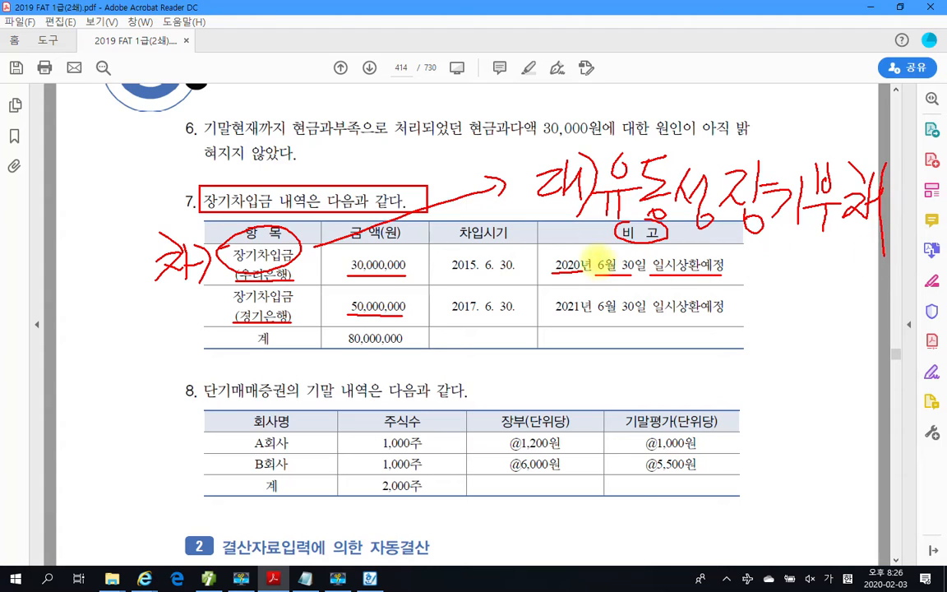
{"action": "left_click_drag", "start_coordinate": [602, 223], "coordinate": [895, 224]}
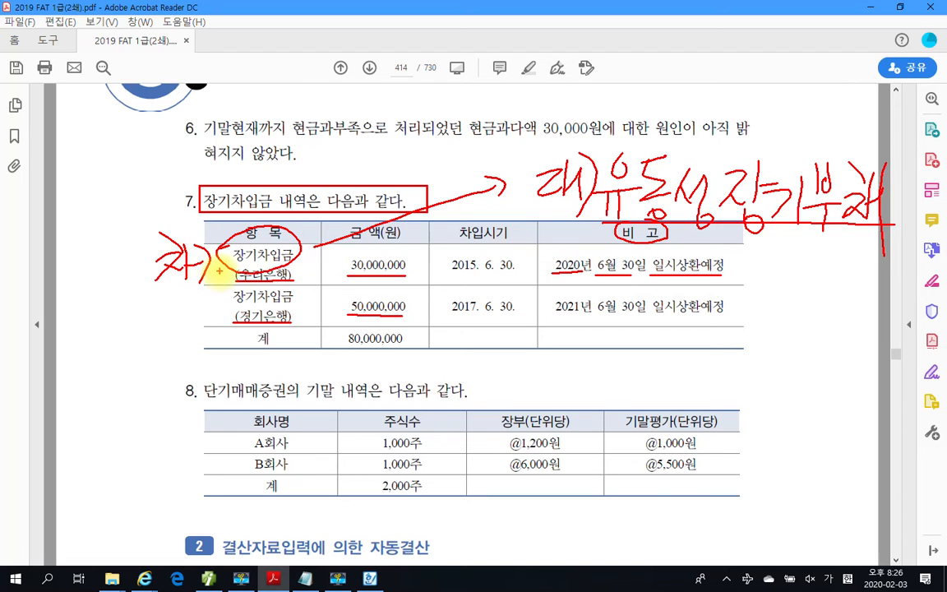
Underline 장기차입금 in the 우리은행 row and handwrite 유동성대체 in blue above question 7's table
{"action": "left_click_drag", "start_coordinate": [220, 271], "coordinate": [309, 268]}
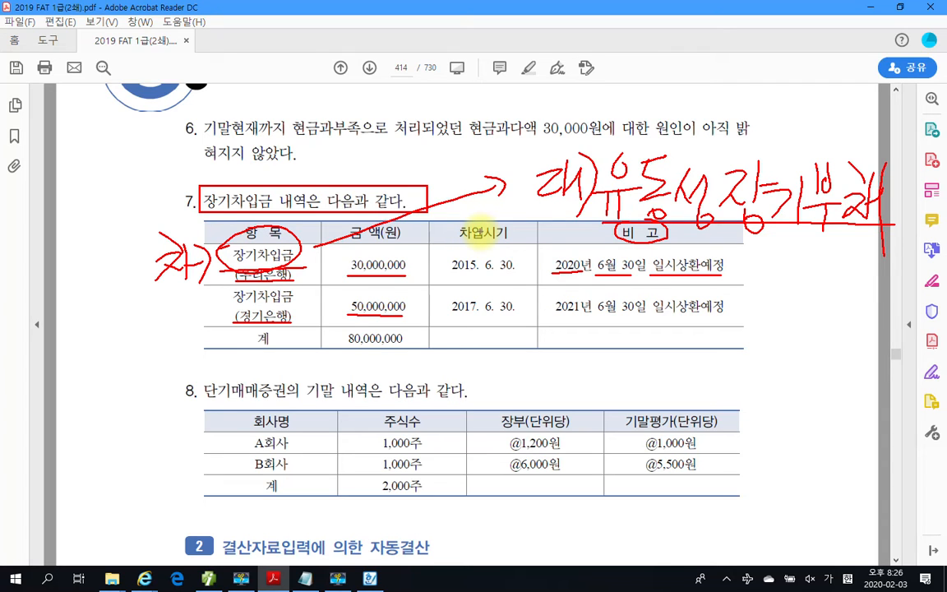
{"action": "mouse_move", "coordinate": [361, 148]}
{"action": "left_mouse_down"}
{"action": "mouse_move", "coordinate": [362, 210]}
{"action": "mouse_move", "coordinate": [403, 154]}
{"action": "mouse_move", "coordinate": [374, 187]}
{"action": "mouse_move", "coordinate": [403, 173]}
{"action": "left_mouse_up"}
{"action": "mouse_move", "coordinate": [378, 119]}
{"action": "left_mouse_down"}
{"action": "mouse_move", "coordinate": [442, 162]}
{"action": "mouse_move", "coordinate": [411, 177]}
{"action": "left_mouse_up"}
{"action": "left_click_drag", "start_coordinate": [415, 119], "coordinate": [469, 168]}
{"action": "mouse_move", "coordinate": [486, 124]}
{"action": "left_mouse_down"}
{"action": "mouse_move", "coordinate": [502, 193]}
{"action": "mouse_move", "coordinate": [539, 161]}
{"action": "left_mouse_up"}
{"action": "left_click_drag", "start_coordinate": [547, 115], "coordinate": [545, 178]}
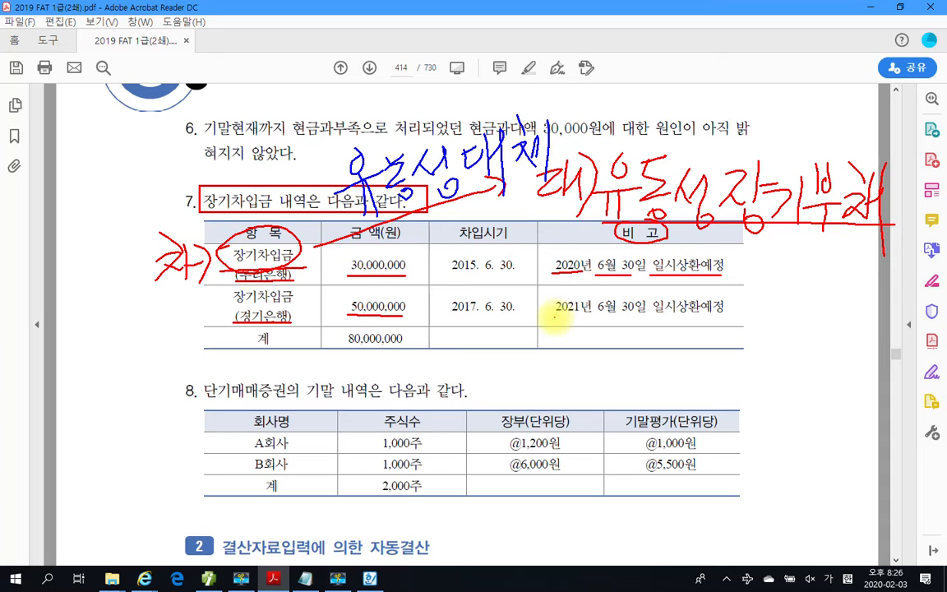
Underline 경기은행's 2021년 repayment note, mark its row X, box 30,000,000, circle the handwritten 유동성장기부채, and clear all annotations
{"action": "left_click_drag", "start_coordinate": [556, 316], "coordinate": [727, 315]}
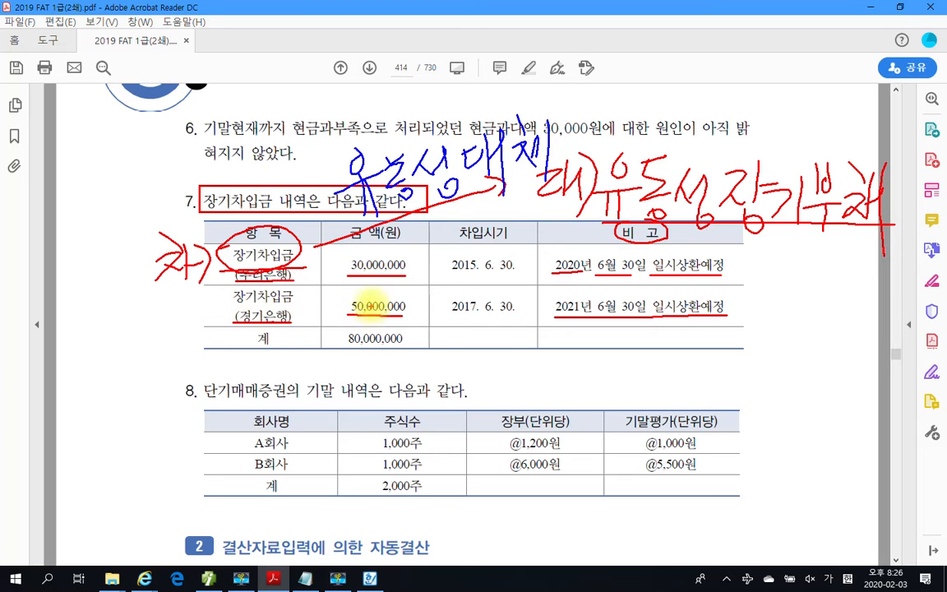
{"action": "mouse_move", "coordinate": [338, 292]}
{"action": "left_mouse_down"}
{"action": "mouse_move", "coordinate": [322, 314]}
{"action": "mouse_move", "coordinate": [336, 315]}
{"action": "left_mouse_up"}
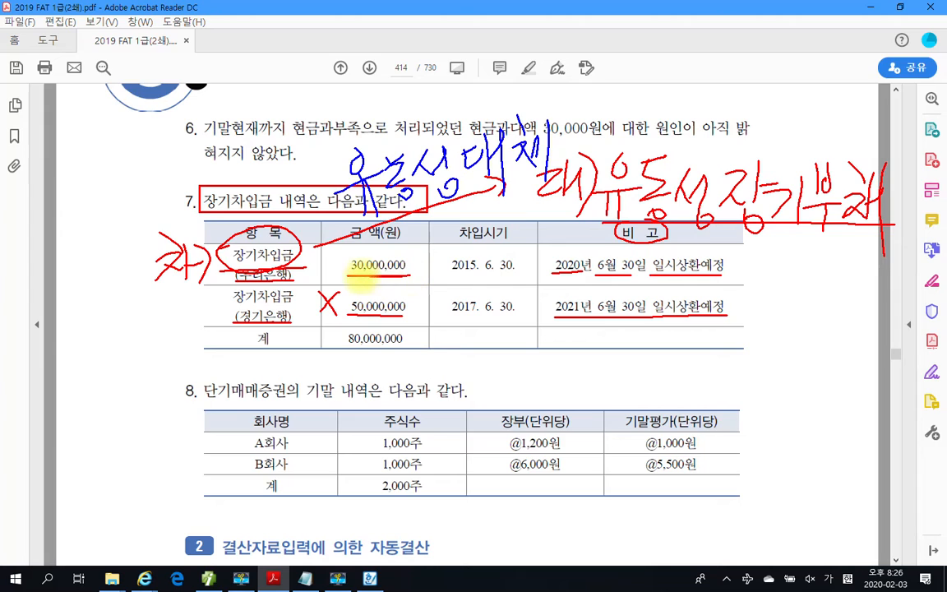
{"action": "mouse_move", "coordinate": [341, 276]}
{"action": "left_mouse_down"}
{"action": "mouse_move", "coordinate": [344, 254]}
{"action": "mouse_move", "coordinate": [412, 249]}
{"action": "mouse_move", "coordinate": [412, 269]}
{"action": "left_mouse_up"}
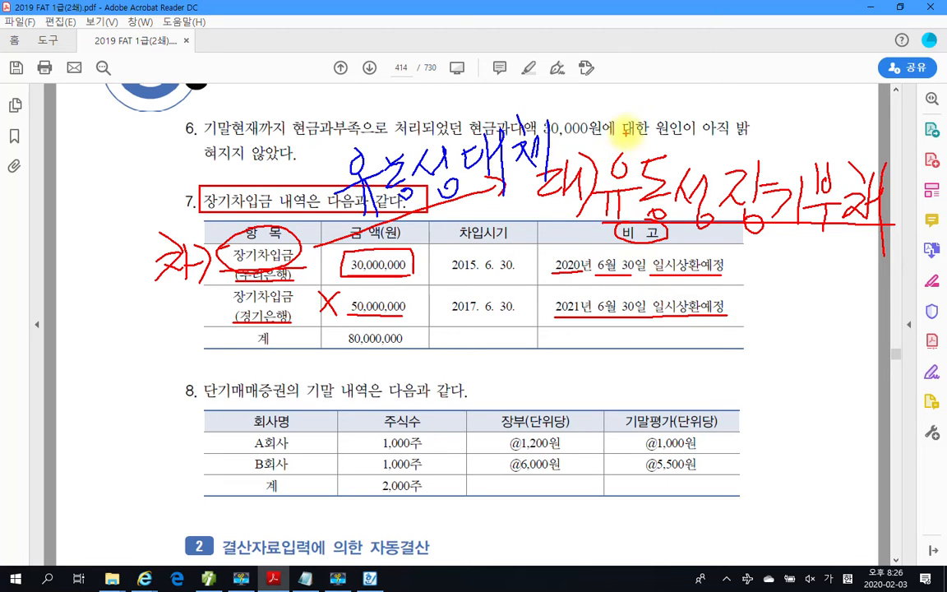
{"action": "mouse_move", "coordinate": [590, 150]}
{"action": "left_mouse_down"}
{"action": "mouse_move", "coordinate": [600, 218]}
{"action": "mouse_move", "coordinate": [740, 235]}
{"action": "mouse_move", "coordinate": [913, 156]}
{"action": "mouse_move", "coordinate": [668, 141]}
{"action": "mouse_move", "coordinate": [627, 153]}
{"action": "left_mouse_up"}
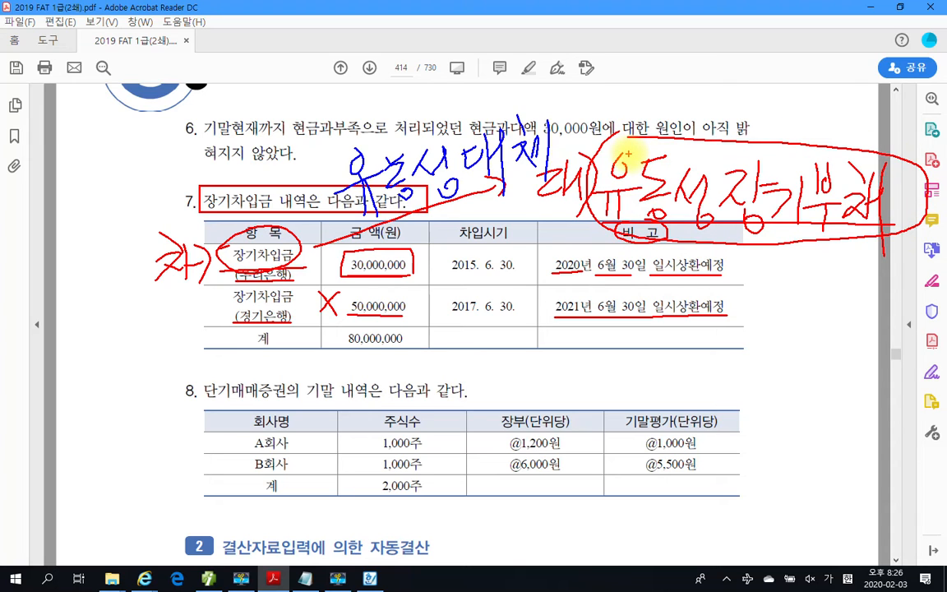
{"action": "key", "text": "Escape"}
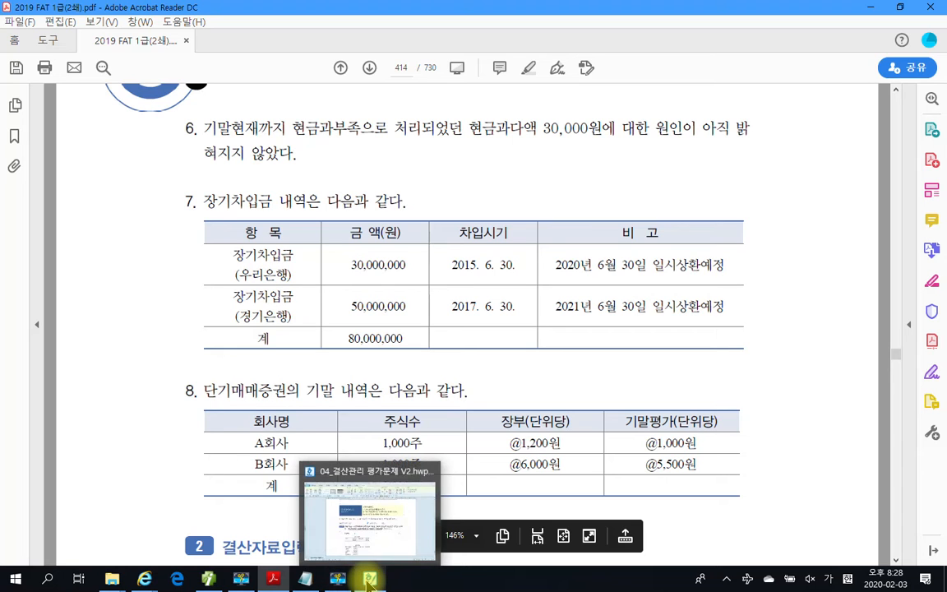
Switch to the accounting program and start a new 12/31 voucher with a debit (차변) line for account 293 장기차입금
{"action": "left_click", "coordinate": [217, 581]}
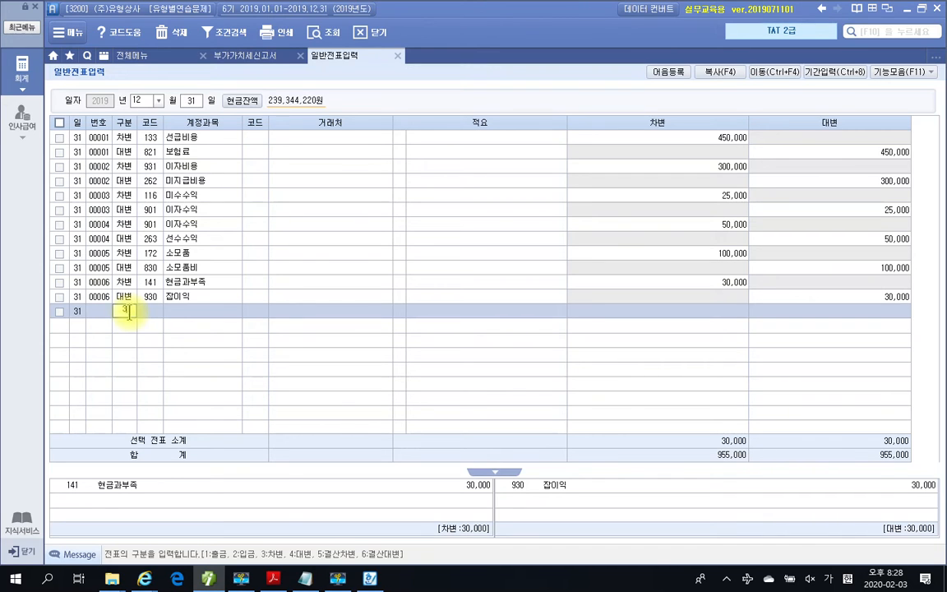
{"action": "type", "text": "3"}
{"action": "type", "text": "장기"}
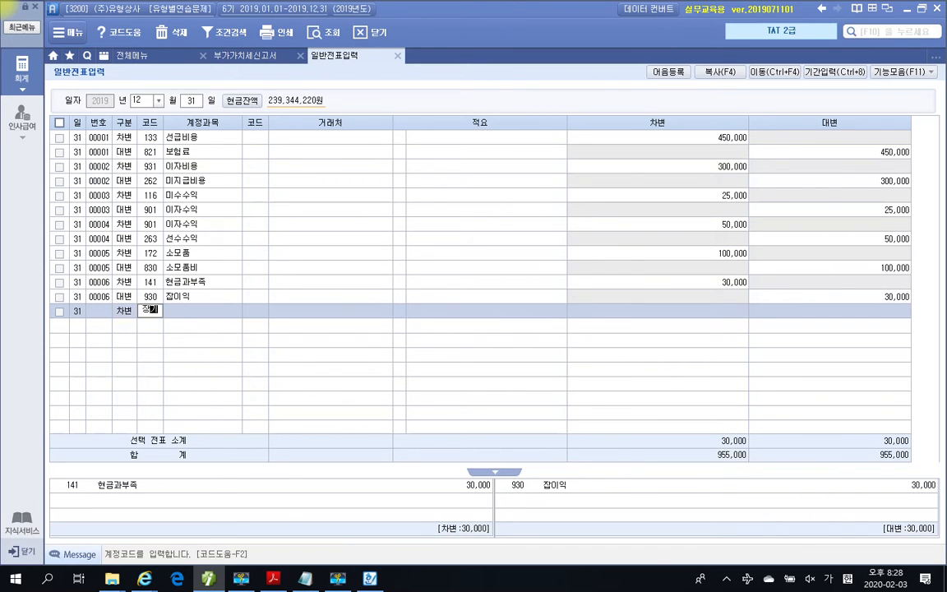
{"action": "key", "text": "Return"}
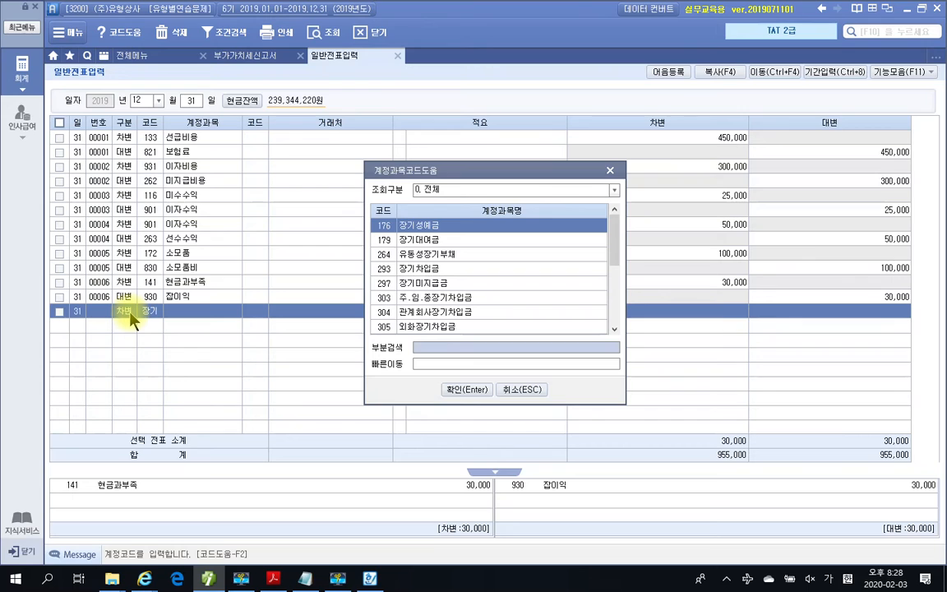
{"action": "key", "text": "Down"}
{"action": "key", "text": "Down"}
{"action": "key", "text": "Down"}
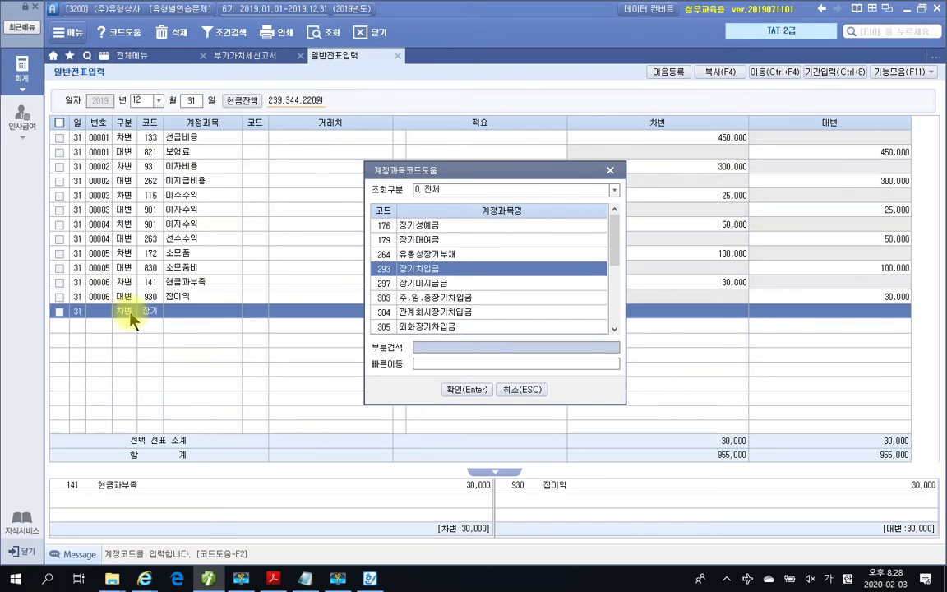
{"action": "key", "text": "Return"}
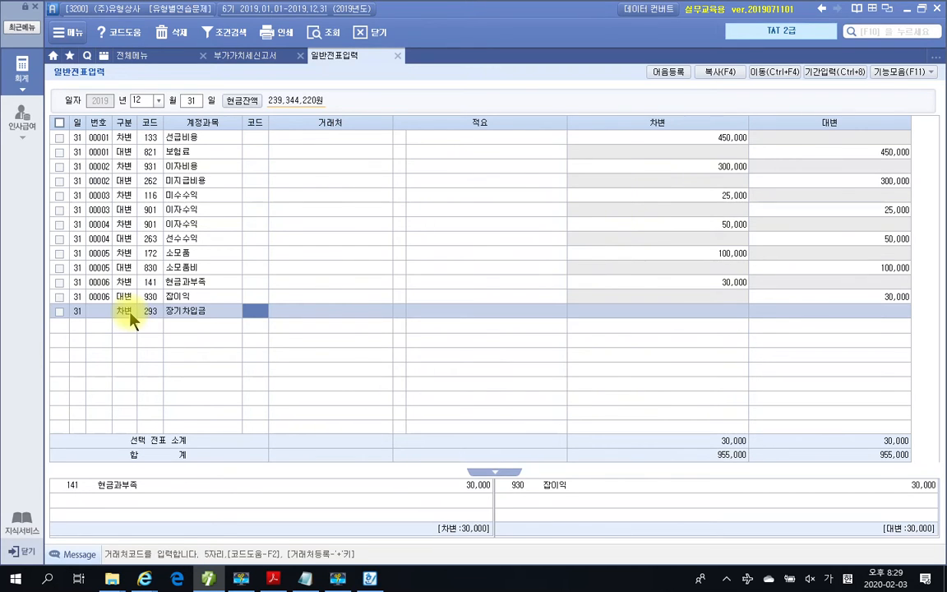
Assign 우리은행 as the 거래처 of the 장기차입금 line and enter a debit of 30,000,000
{"action": "type", "text": "우리"}
{"action": "key", "text": "Return"}
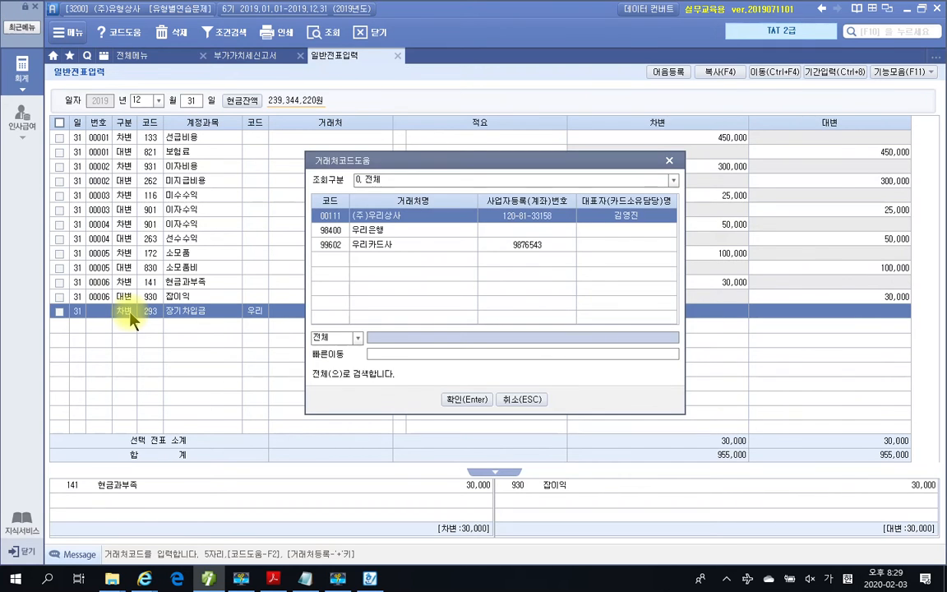
{"action": "key", "text": "Down"}
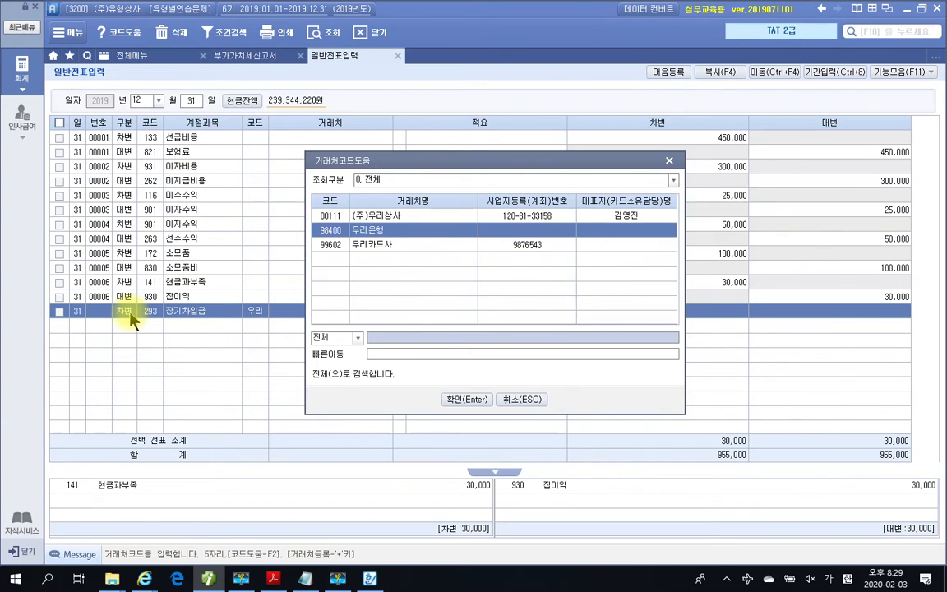
{"action": "key", "text": "Return"}
{"action": "key", "text": "Return"}
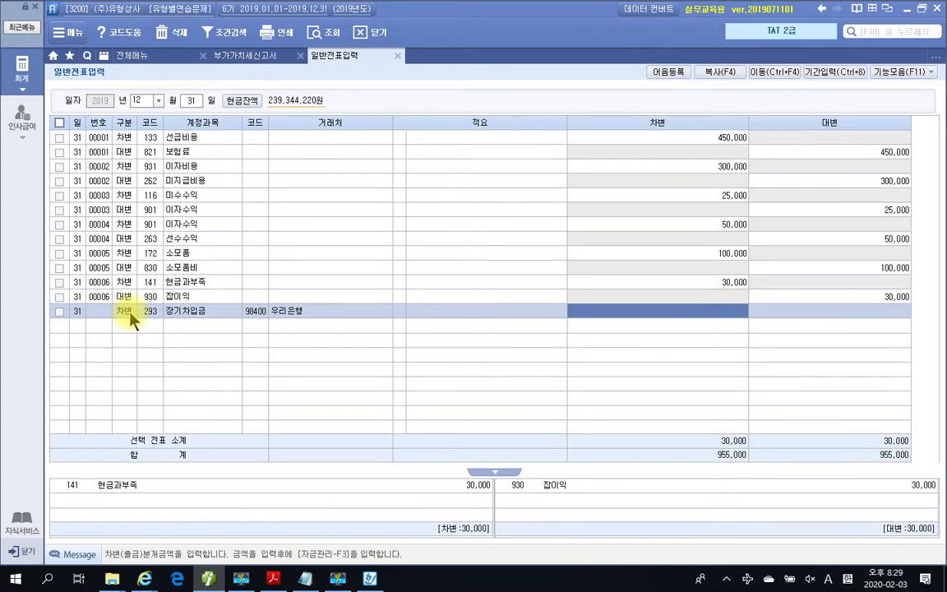
{"action": "type", "text": "30000000"}
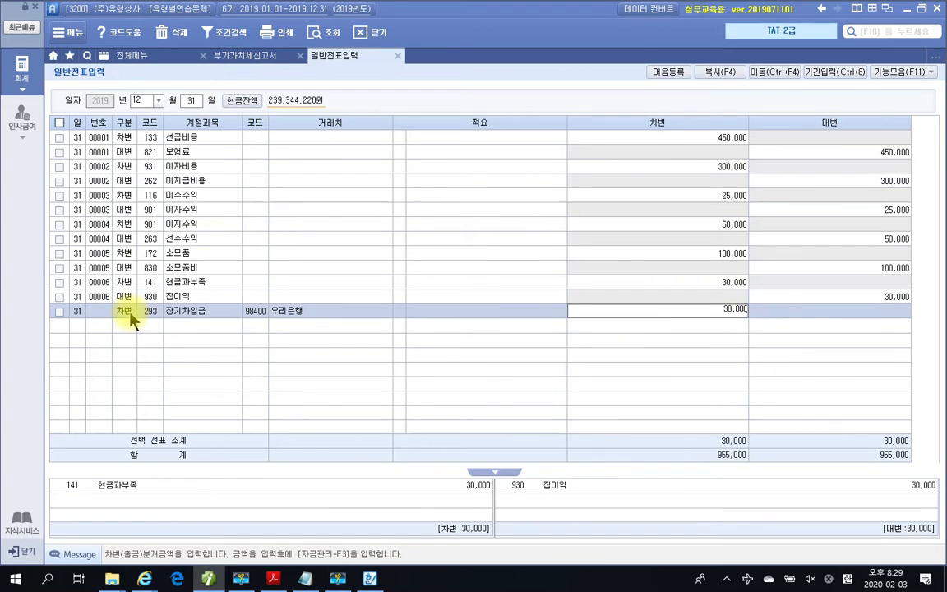
{"action": "key", "text": "Return"}
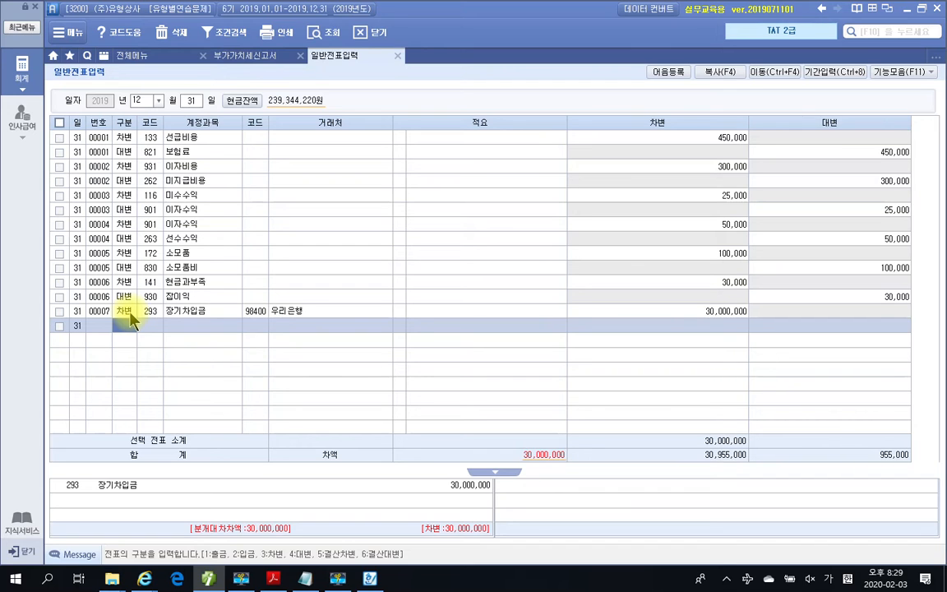
Complete the voucher with a credit (대변) line for account 264 유동성장기부채, 거래처 98400 우리은행, with 30,000,000
{"action": "key", "text": "4"}
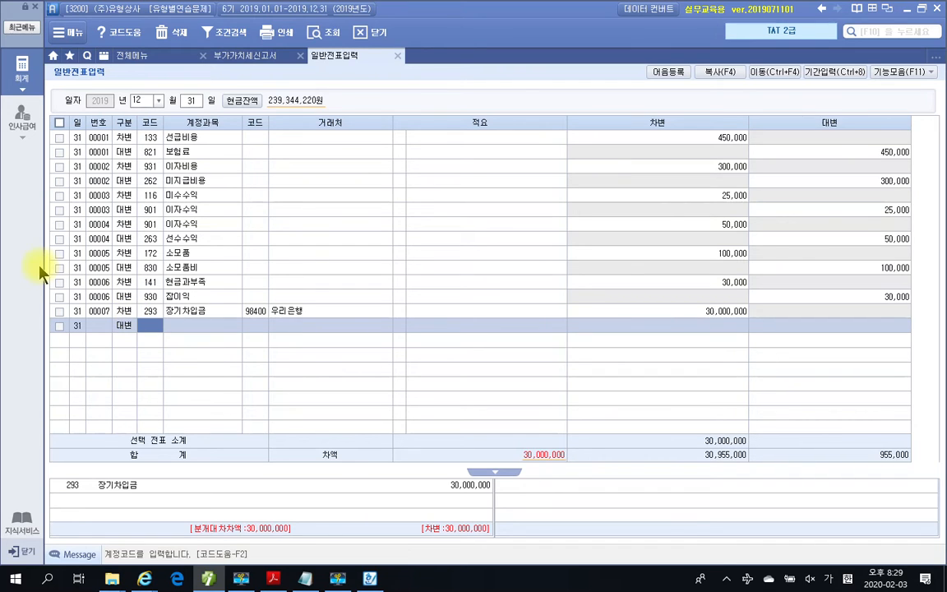
{"action": "type", "text": "264"}
{"action": "key", "text": "Return"}
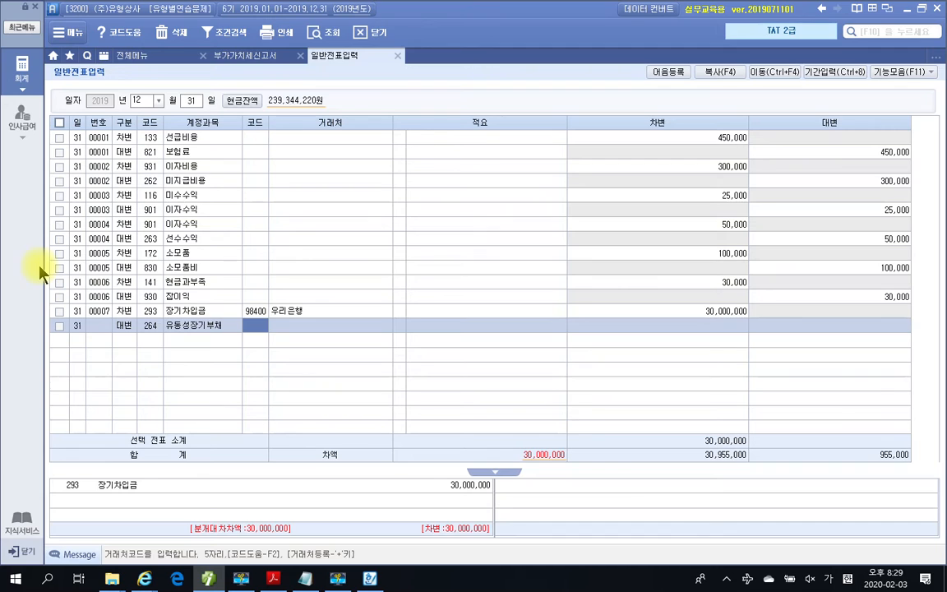
{"action": "type", "text": "98400"}
{"action": "key", "text": "Return"}
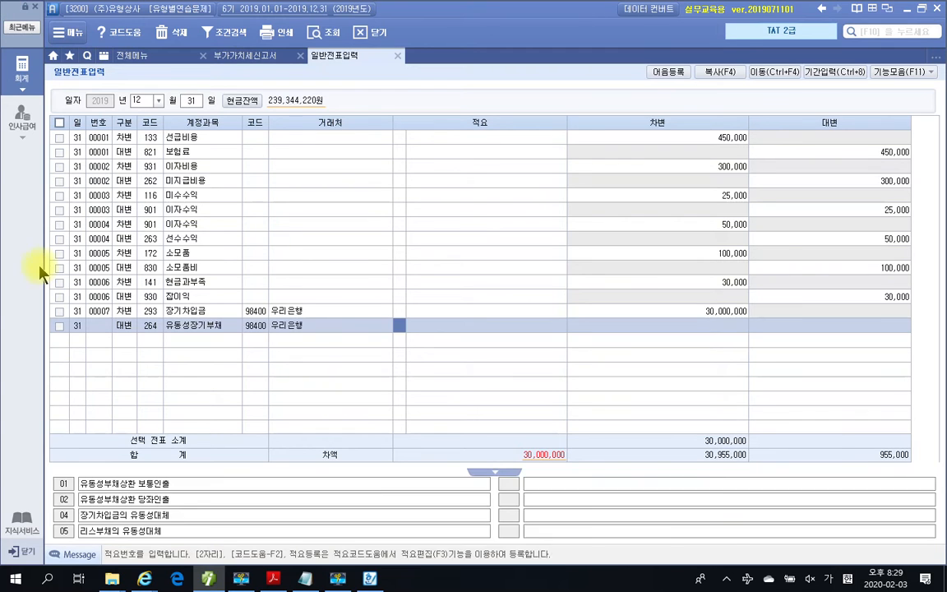
{"action": "key", "text": "Return"}
{"action": "key", "text": "Return"}
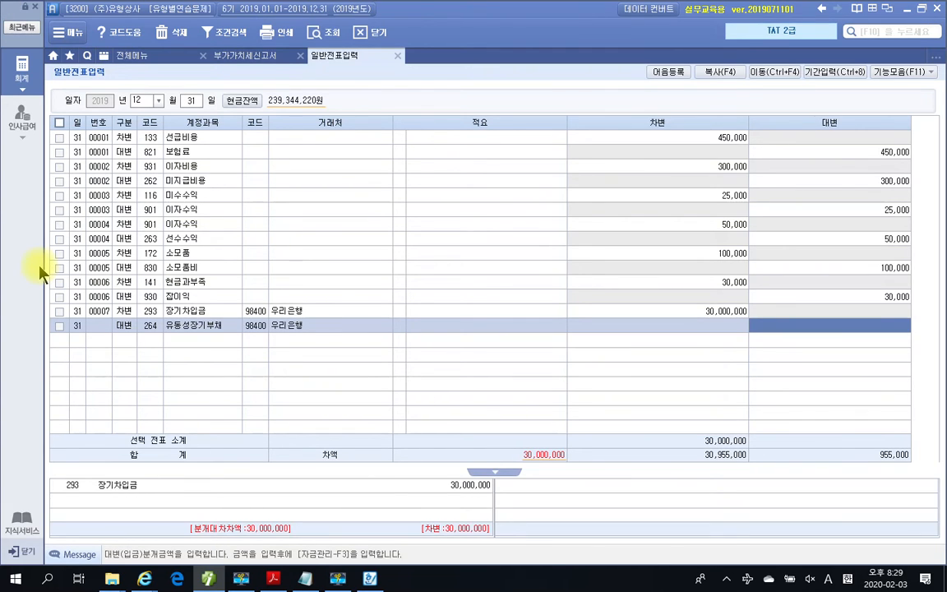
{"action": "type", "text": "30000000"}
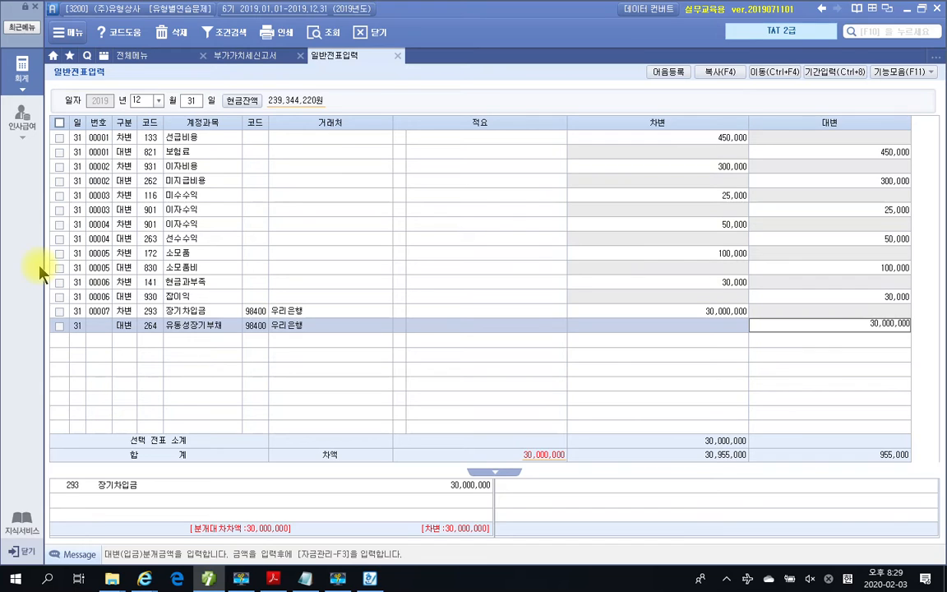
{"action": "key", "text": "Return"}
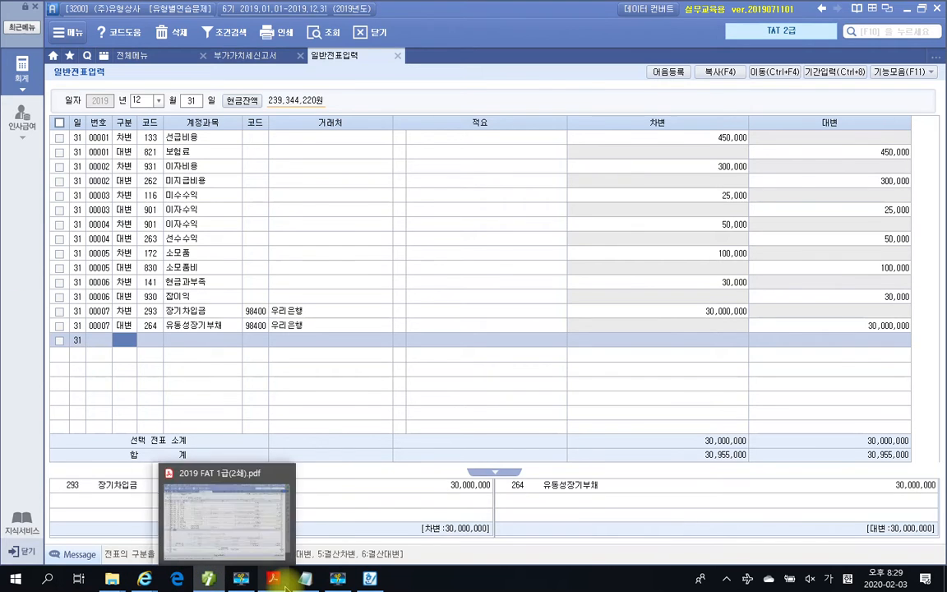
Return to the textbook PDF, box 단기매매증권의 in question 8, underline the end of its heading, and bracket the table's side
{"action": "left_click", "coordinate": [277, 557]}
{"action": "scroll", "coordinate": [277, 498], "scroll_direction": "down", "scroll_amount": 5}
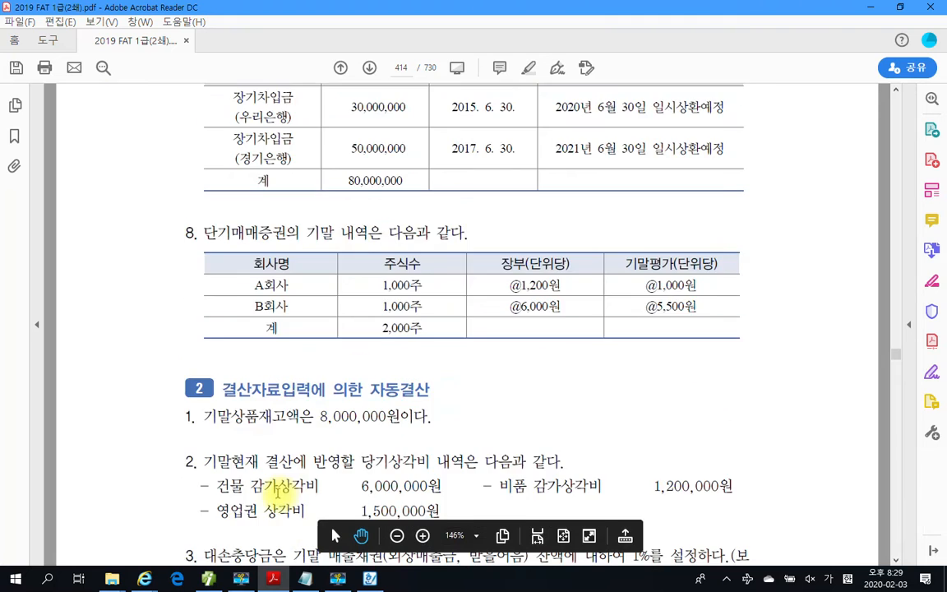
{"action": "scroll", "coordinate": [277, 497], "scroll_direction": "down", "scroll_amount": 1}
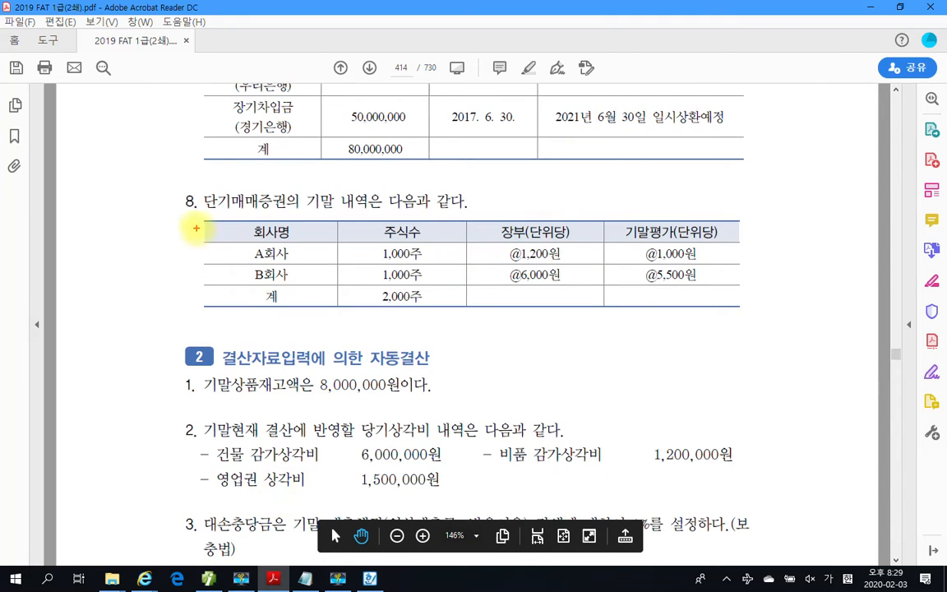
{"action": "mouse_move", "coordinate": [200, 185]}
{"action": "left_mouse_down"}
{"action": "mouse_move", "coordinate": [205, 206]}
{"action": "mouse_move", "coordinate": [314, 219]}
{"action": "mouse_move", "coordinate": [300, 215]}
{"action": "left_mouse_up"}
{"action": "left_click_drag", "start_coordinate": [356, 220], "coordinate": [457, 217]}
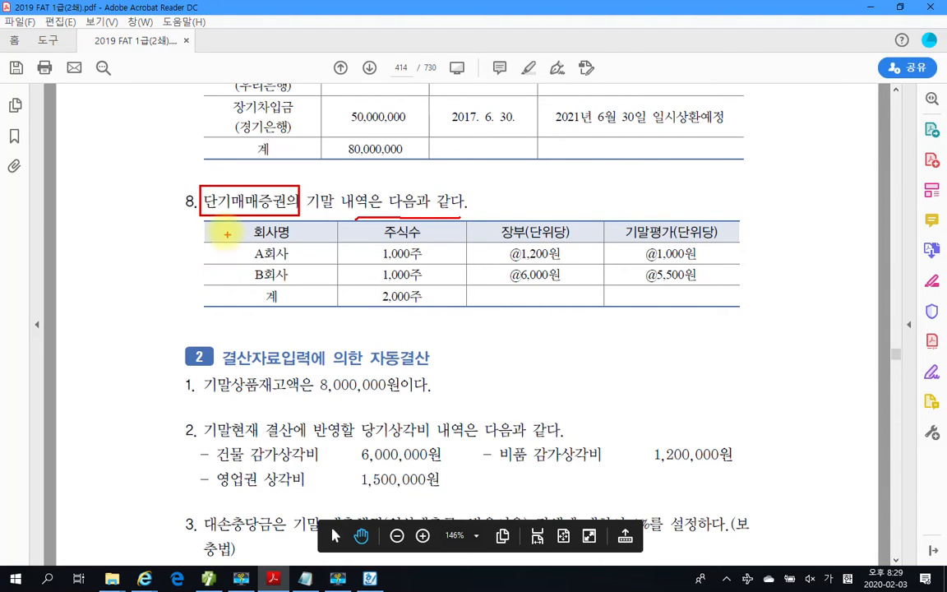
{"action": "mouse_move", "coordinate": [210, 221]}
{"action": "left_mouse_down"}
{"action": "mouse_move", "coordinate": [181, 247]}
{"action": "mouse_move", "coordinate": [192, 294]}
{"action": "left_mouse_up"}
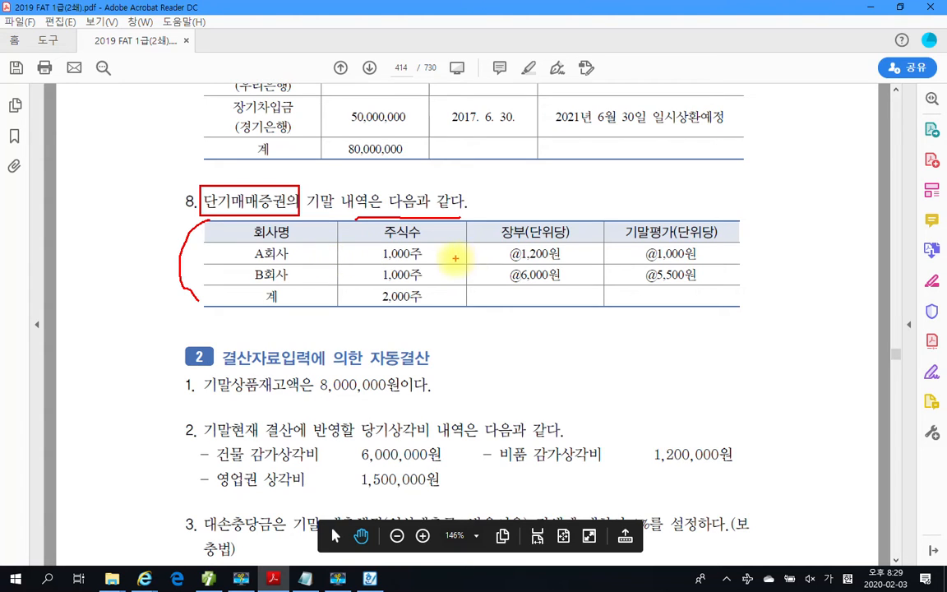
Underline 1,000주, @1,200원 and @1,000원 in the A회사 row and handwrite △200,000 beside it
{"action": "left_click_drag", "start_coordinate": [378, 259], "coordinate": [428, 258]}
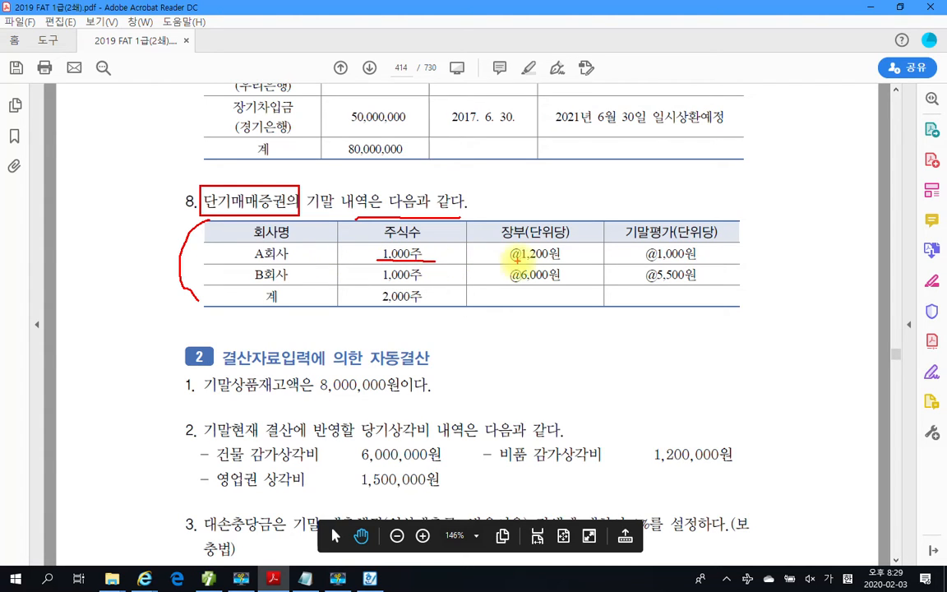
{"action": "left_click_drag", "start_coordinate": [516, 264], "coordinate": [567, 263]}
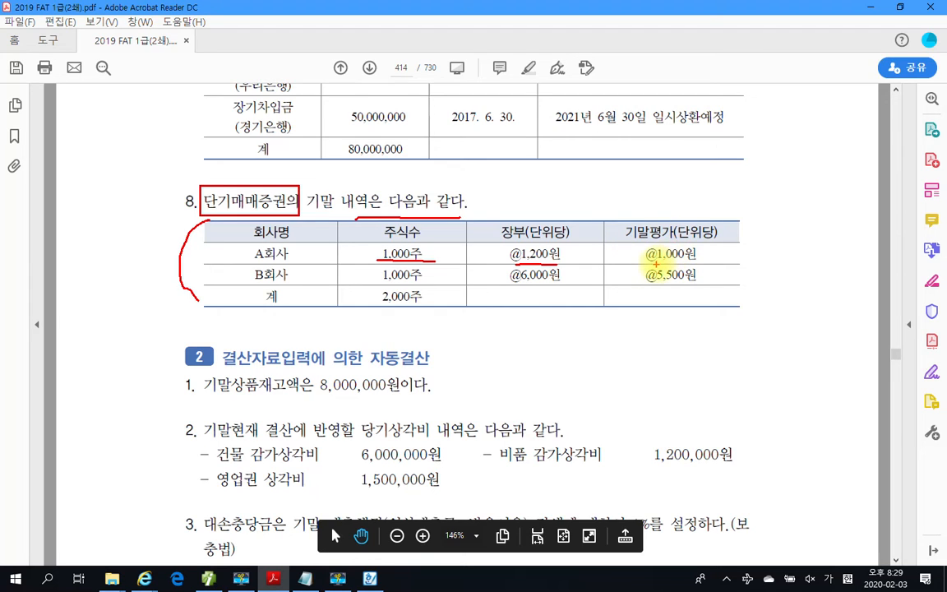
{"action": "left_click_drag", "start_coordinate": [645, 264], "coordinate": [695, 263]}
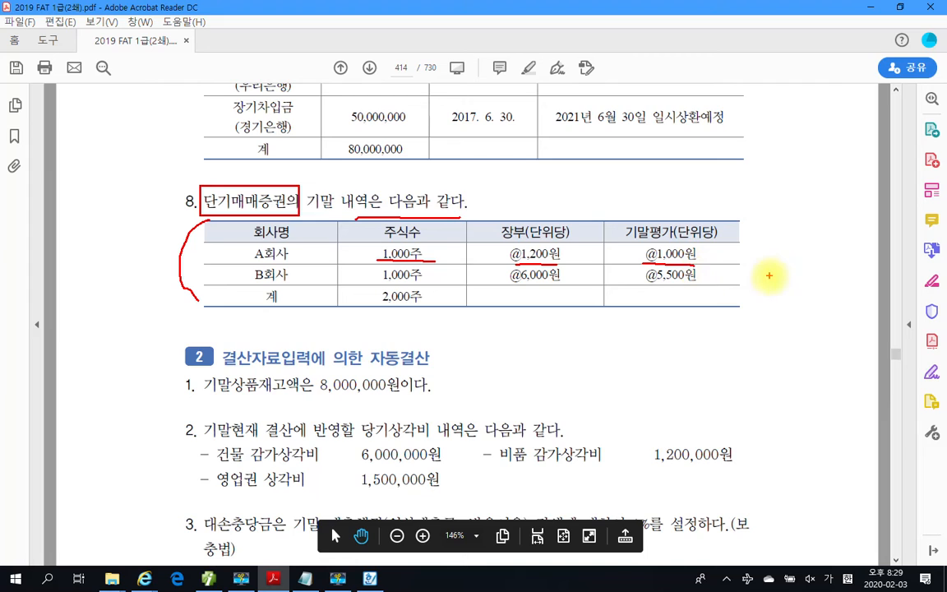
{"action": "mouse_move", "coordinate": [740, 240]}
{"action": "left_mouse_down"}
{"action": "mouse_move", "coordinate": [758, 261]}
{"action": "mouse_move", "coordinate": [741, 237]}
{"action": "left_mouse_up"}
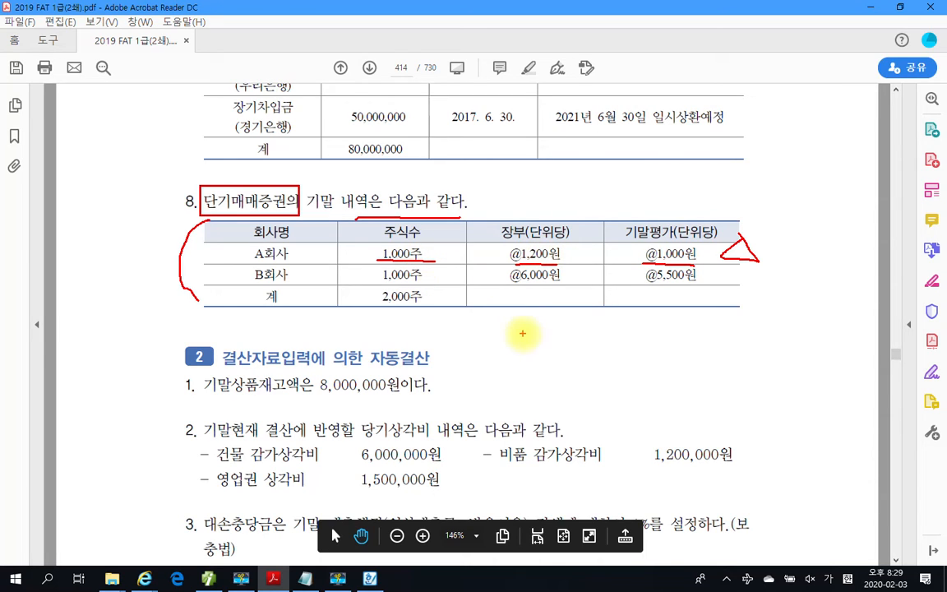
{"action": "mouse_move", "coordinate": [773, 237]}
{"action": "left_mouse_down"}
{"action": "mouse_move", "coordinate": [792, 261]}
{"action": "mouse_move", "coordinate": [808, 236]}
{"action": "mouse_move", "coordinate": [824, 255]}
{"action": "mouse_move", "coordinate": [827, 234]}
{"action": "mouse_move", "coordinate": [860, 253]}
{"action": "mouse_move", "coordinate": [898, 218]}
{"action": "mouse_move", "coordinate": [908, 235]}
{"action": "left_mouse_up"}
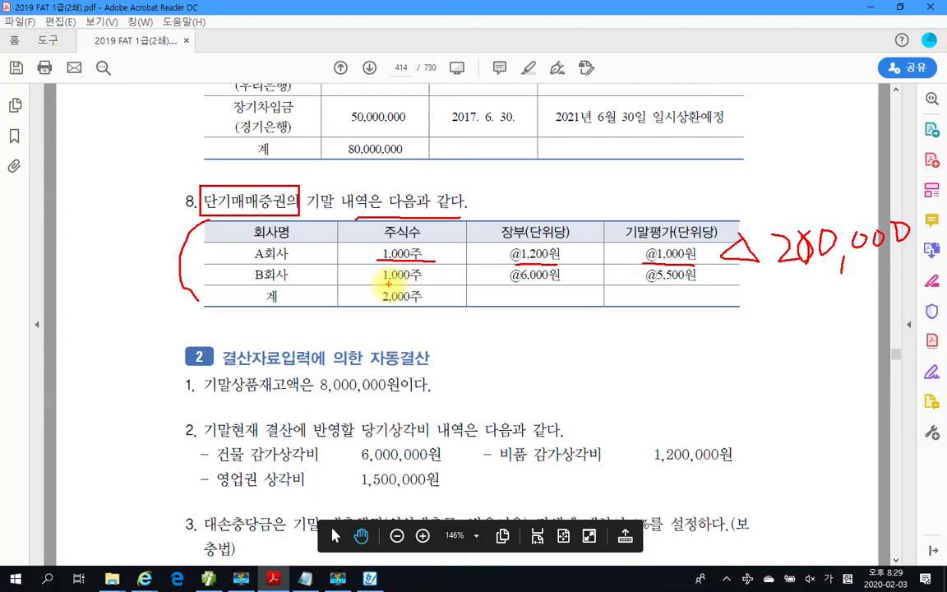
Underline 1,000주, @6,000원 and @5,500원 in question 8's B회사 row
{"action": "left_click_drag", "start_coordinate": [378, 284], "coordinate": [422, 285]}
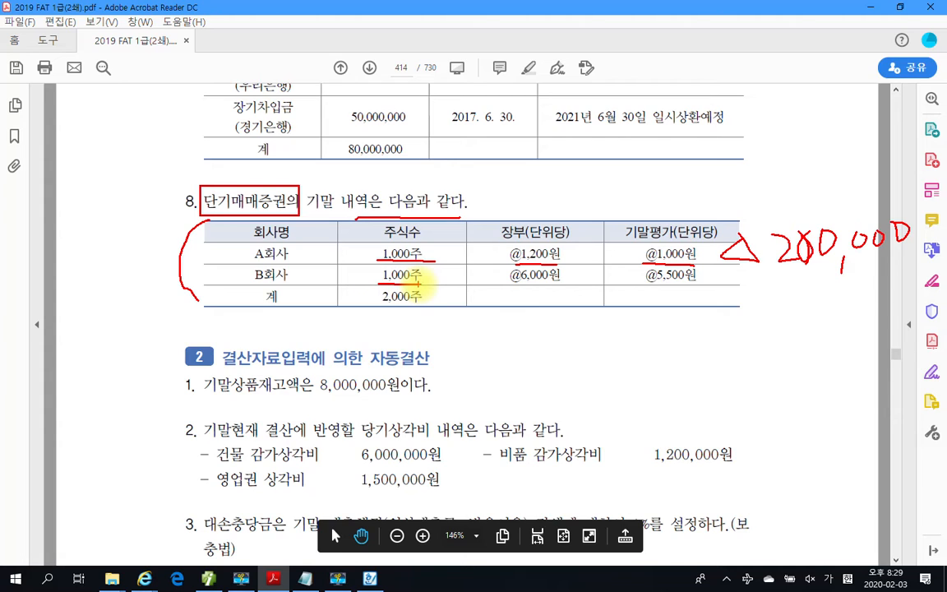
{"action": "left_click_drag", "start_coordinate": [511, 285], "coordinate": [568, 286]}
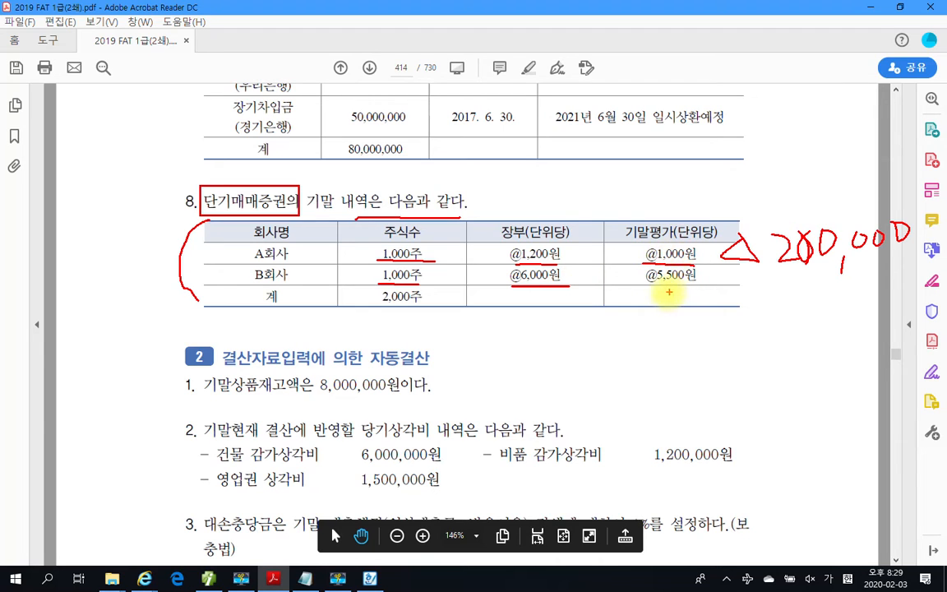
{"action": "left_click_drag", "start_coordinate": [644, 286], "coordinate": [693, 285]}
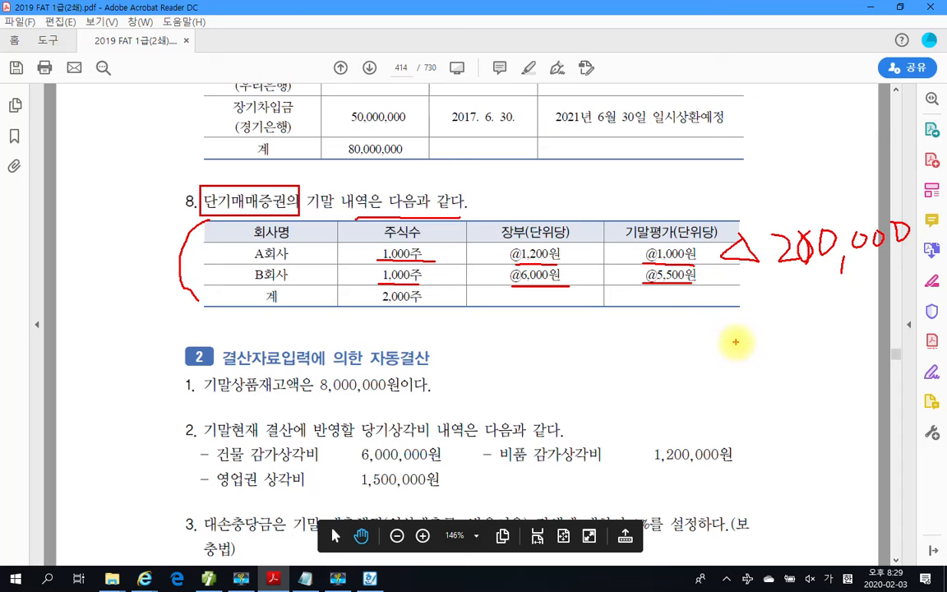
Handwrite △500,000 beside question 8's B회사 row and total both losses as △700,000 under a sum line
{"action": "mouse_move", "coordinate": [712, 291]}
{"action": "left_mouse_down"}
{"action": "mouse_move", "coordinate": [721, 278]}
{"action": "mouse_move", "coordinate": [748, 291]}
{"action": "mouse_move", "coordinate": [712, 293]}
{"action": "left_mouse_up"}
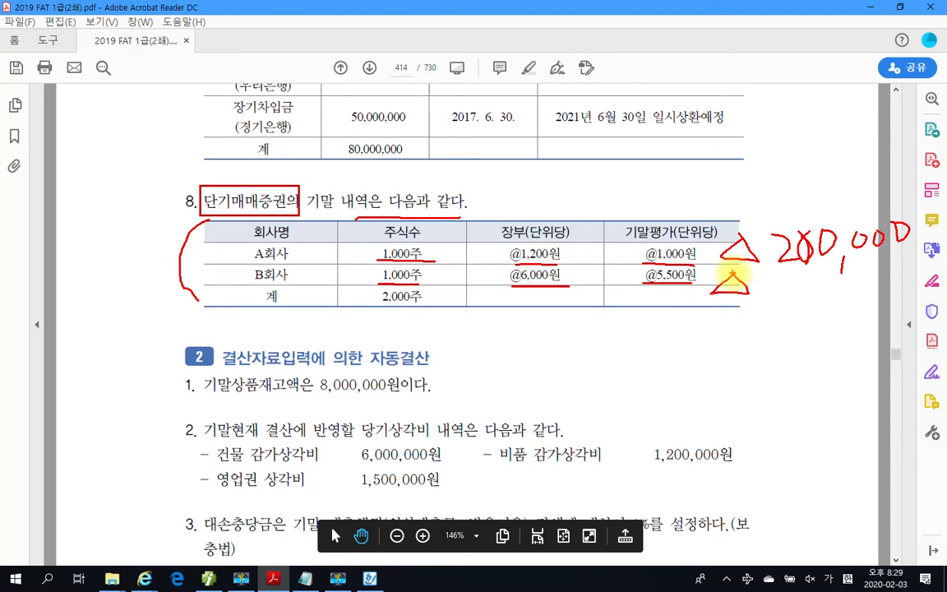
{"action": "mouse_move", "coordinate": [777, 265]}
{"action": "left_mouse_down"}
{"action": "mouse_move", "coordinate": [787, 288]}
{"action": "mouse_move", "coordinate": [856, 289]}
{"action": "mouse_move", "coordinate": [892, 271]}
{"action": "left_mouse_up"}
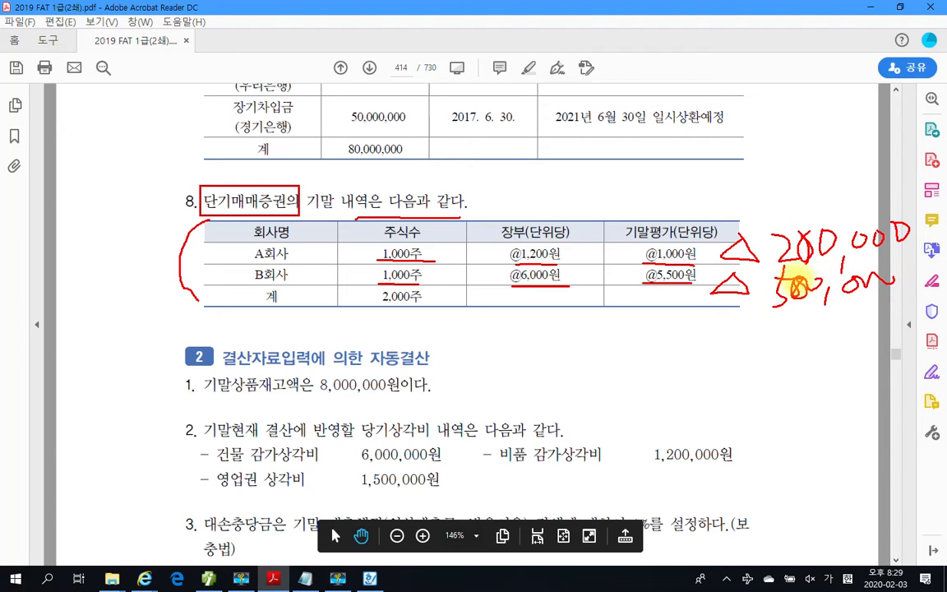
{"action": "left_click_drag", "start_coordinate": [699, 316], "coordinate": [932, 310]}
{"action": "mouse_move", "coordinate": [723, 318]}
{"action": "left_mouse_down"}
{"action": "mouse_move", "coordinate": [732, 354]}
{"action": "mouse_move", "coordinate": [725, 329]}
{"action": "mouse_move", "coordinate": [781, 366]}
{"action": "mouse_move", "coordinate": [837, 343]}
{"action": "mouse_move", "coordinate": [849, 380]}
{"action": "mouse_move", "coordinate": [875, 351]}
{"action": "mouse_move", "coordinate": [911, 337]}
{"action": "left_mouse_up"}
Draw a freehand box around 단기매매증권 in question 8's heading and handwrite 차) in front of it
{"action": "mouse_move", "coordinate": [193, 172]}
{"action": "left_mouse_down"}
{"action": "mouse_move", "coordinate": [203, 194]}
{"action": "mouse_move", "coordinate": [260, 175]}
{"action": "mouse_move", "coordinate": [187, 191]}
{"action": "left_mouse_up"}
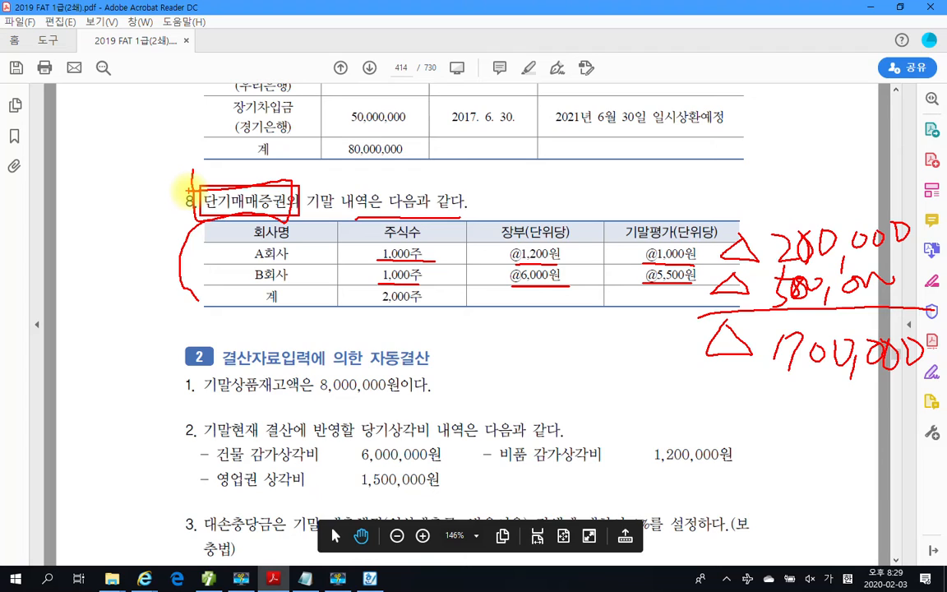
{"action": "left_click_drag", "start_coordinate": [141, 167], "coordinate": [147, 174]}
{"action": "mouse_move", "coordinate": [124, 201]}
{"action": "left_mouse_down"}
{"action": "mouse_move", "coordinate": [146, 191]}
{"action": "mouse_move", "coordinate": [148, 216]}
{"action": "left_mouse_up"}
{"action": "left_click_drag", "start_coordinate": [155, 169], "coordinate": [153, 233]}
{"action": "left_click_drag", "start_coordinate": [154, 209], "coordinate": [168, 207]}
{"action": "left_click_drag", "start_coordinate": [162, 163], "coordinate": [172, 238]}
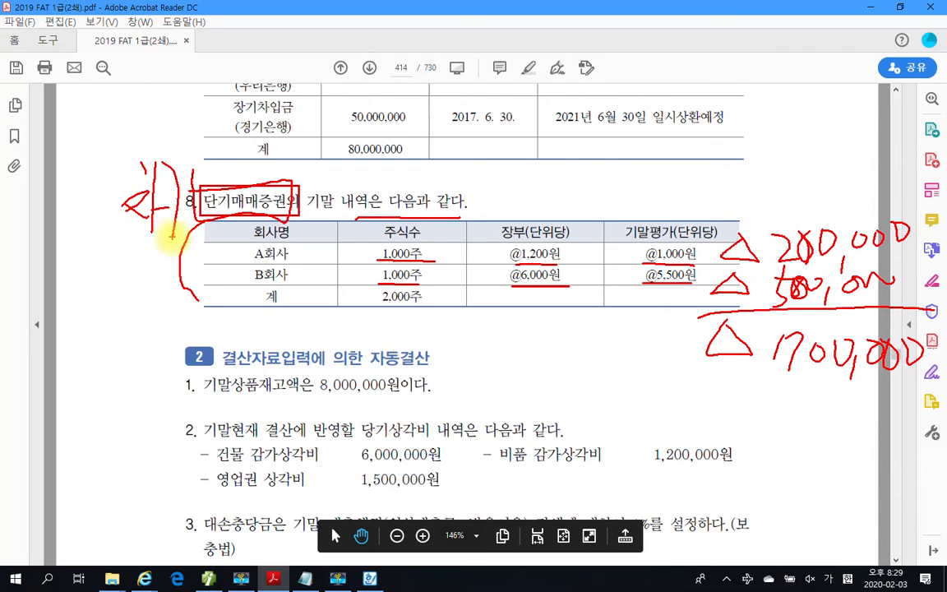
Underline the handwritten 700,000 total and handwrite 대) after question 8's heading
{"action": "left_click_drag", "start_coordinate": [775, 384], "coordinate": [913, 397]}
{"action": "left_click_drag", "start_coordinate": [492, 164], "coordinate": [523, 185]}
{"action": "mouse_move", "coordinate": [534, 144]}
{"action": "left_mouse_down"}
{"action": "mouse_move", "coordinate": [536, 193]}
{"action": "mouse_move", "coordinate": [544, 191]}
{"action": "mouse_move", "coordinate": [526, 215]}
{"action": "left_mouse_up"}
Scribble out the two handwritten entry labels and swap them: 대) before 단기매매증권 and 차) after the heading
{"action": "mouse_move", "coordinate": [141, 191]}
{"action": "left_mouse_down"}
{"action": "mouse_move", "coordinate": [124, 212]}
{"action": "mouse_move", "coordinate": [139, 215]}
{"action": "left_mouse_up"}
{"action": "mouse_move", "coordinate": [72, 176]}
{"action": "left_mouse_down"}
{"action": "mouse_move", "coordinate": [115, 156]}
{"action": "mouse_move", "coordinate": [106, 187]}
{"action": "left_mouse_up"}
{"action": "left_click_drag", "start_coordinate": [118, 147], "coordinate": [121, 192]}
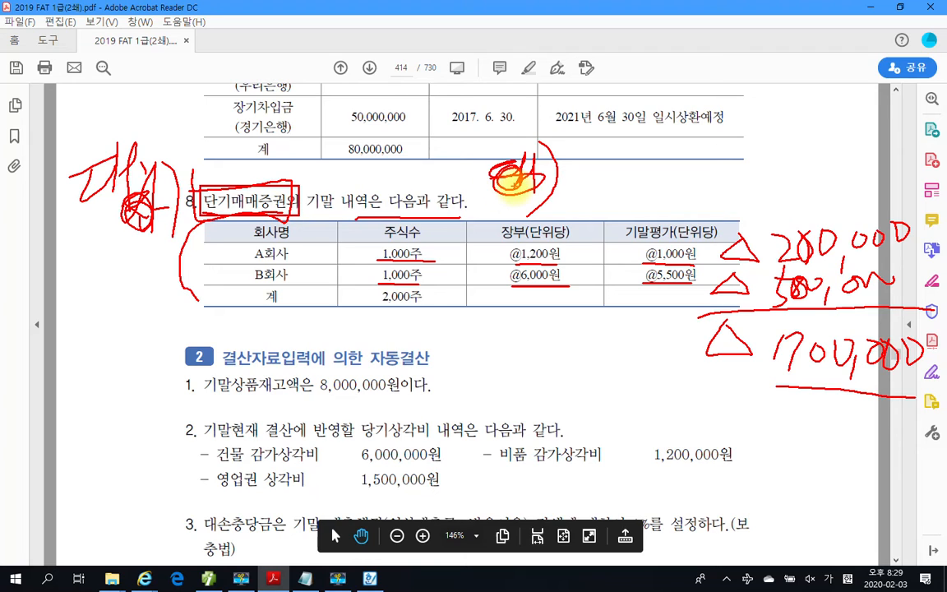
{"action": "left_click_drag", "start_coordinate": [455, 152], "coordinate": [485, 175]}
{"action": "left_click_drag", "start_coordinate": [490, 115], "coordinate": [494, 144]}
Handwrite 단기매매증권평가손실 after the 차) label, then circle it and the 대) 단기매매증권 side
{"action": "mouse_move", "coordinate": [575, 132]}
{"action": "left_mouse_down"}
{"action": "mouse_move", "coordinate": [586, 164]}
{"action": "mouse_move", "coordinate": [615, 168]}
{"action": "mouse_move", "coordinate": [619, 197]}
{"action": "left_mouse_up"}
{"action": "left_click_drag", "start_coordinate": [641, 154], "coordinate": [662, 169]}
{"action": "mouse_move", "coordinate": [629, 124]}
{"action": "left_mouse_down"}
{"action": "mouse_move", "coordinate": [633, 168]}
{"action": "mouse_move", "coordinate": [653, 168]}
{"action": "left_mouse_up"}
{"action": "mouse_move", "coordinate": [662, 124]}
{"action": "left_mouse_down"}
{"action": "mouse_move", "coordinate": [674, 164]}
{"action": "mouse_move", "coordinate": [744, 157]}
{"action": "mouse_move", "coordinate": [759, 191]}
{"action": "left_mouse_up"}
{"action": "mouse_move", "coordinate": [770, 123]}
{"action": "left_mouse_down"}
{"action": "mouse_move", "coordinate": [769, 194]}
{"action": "mouse_move", "coordinate": [804, 135]}
{"action": "mouse_move", "coordinate": [816, 145]}
{"action": "left_mouse_up"}
{"action": "left_click_drag", "start_coordinate": [793, 159], "coordinate": [810, 168]}
{"action": "mouse_move", "coordinate": [791, 116]}
{"action": "left_mouse_down"}
{"action": "mouse_move", "coordinate": [812, 135]}
{"action": "mouse_move", "coordinate": [849, 140]}
{"action": "left_mouse_up"}
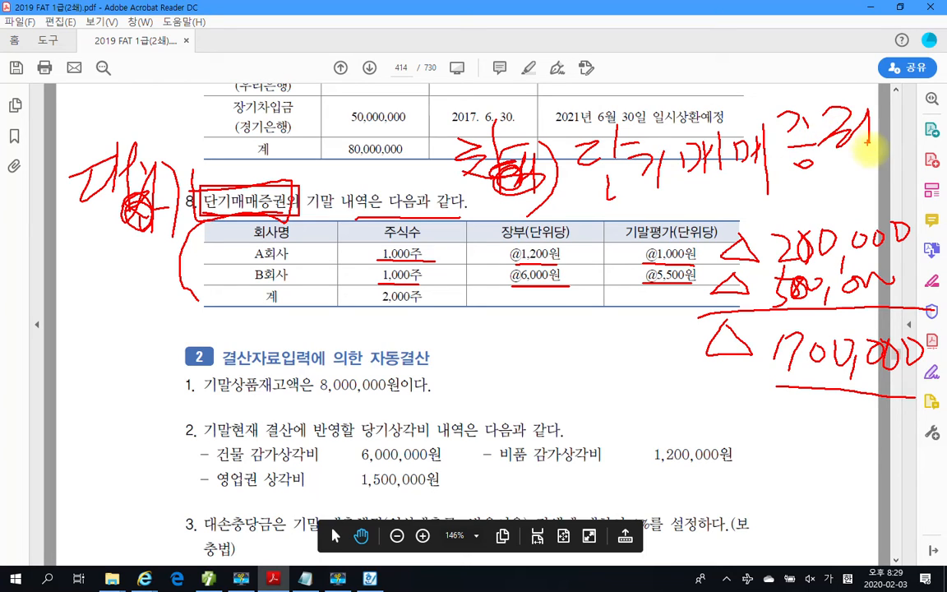
{"action": "left_click_drag", "start_coordinate": [859, 99], "coordinate": [865, 148]}
{"action": "left_click_drag", "start_coordinate": [832, 146], "coordinate": [870, 164]}
{"action": "mouse_move", "coordinate": [676, 193]}
{"action": "left_mouse_down"}
{"action": "mouse_move", "coordinate": [662, 198]}
{"action": "mouse_move", "coordinate": [691, 189]}
{"action": "mouse_move", "coordinate": [768, 219]}
{"action": "mouse_move", "coordinate": [782, 165]}
{"action": "mouse_move", "coordinate": [802, 185]}
{"action": "mouse_move", "coordinate": [822, 168]}
{"action": "mouse_move", "coordinate": [873, 206]}
{"action": "mouse_move", "coordinate": [518, 193]}
{"action": "mouse_move", "coordinate": [567, 107]}
{"action": "mouse_move", "coordinate": [847, 198]}
{"action": "mouse_move", "coordinate": [649, 259]}
{"action": "left_mouse_up"}
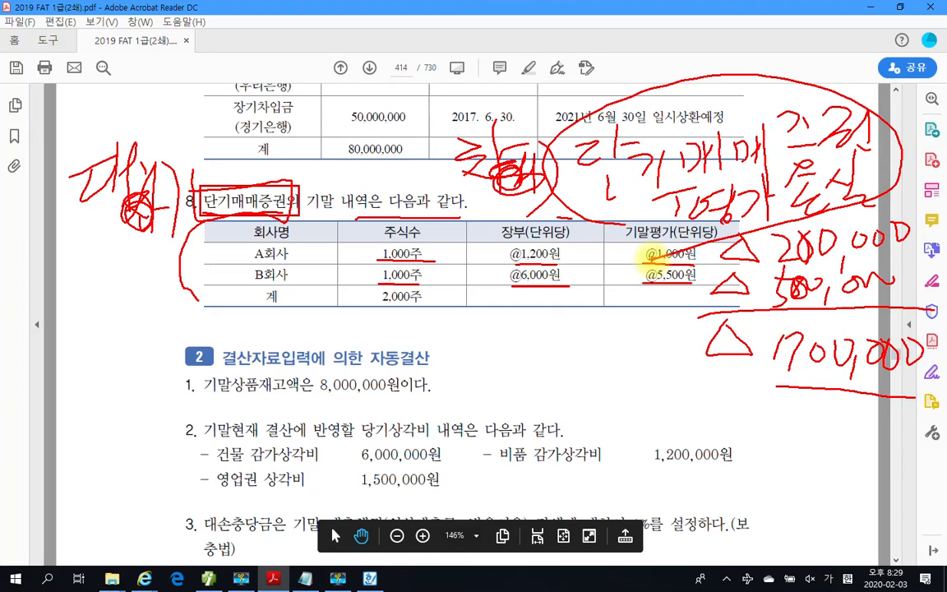
{"action": "mouse_move", "coordinate": [289, 208]}
{"action": "left_mouse_down"}
{"action": "mouse_move", "coordinate": [144, 239]}
{"action": "mouse_move", "coordinate": [212, 127]}
{"action": "mouse_move", "coordinate": [265, 233]}
{"action": "left_mouse_up"}
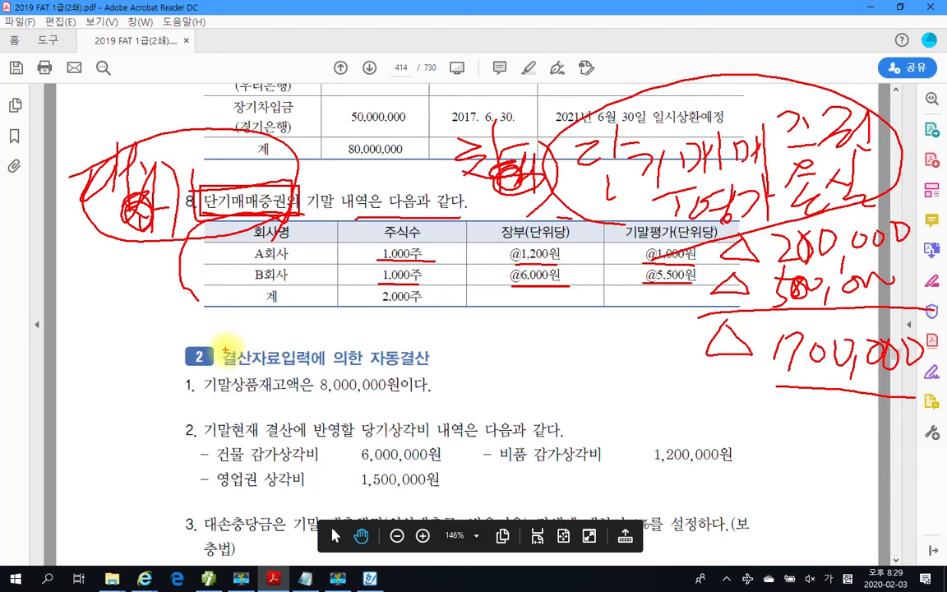
Clear the screen markings and look over the securities valuation exercise in the Hancom evaluation document 04_결산관리 평가문제 V2
{"action": "key", "text": "Escape"}
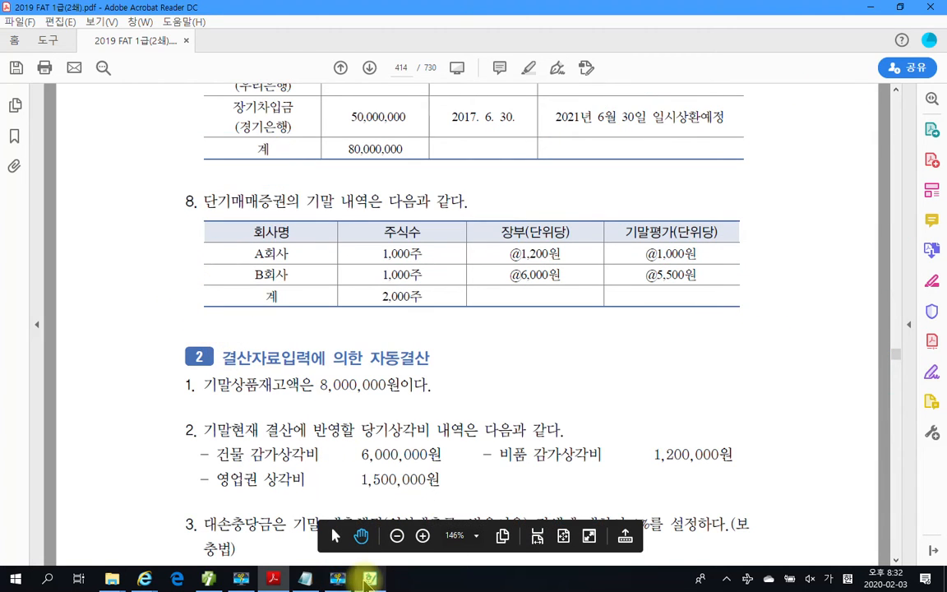
{"action": "left_click", "coordinate": [370, 580]}
{"action": "scroll", "coordinate": [472, 374], "scroll_direction": "down", "scroll_amount": 15}
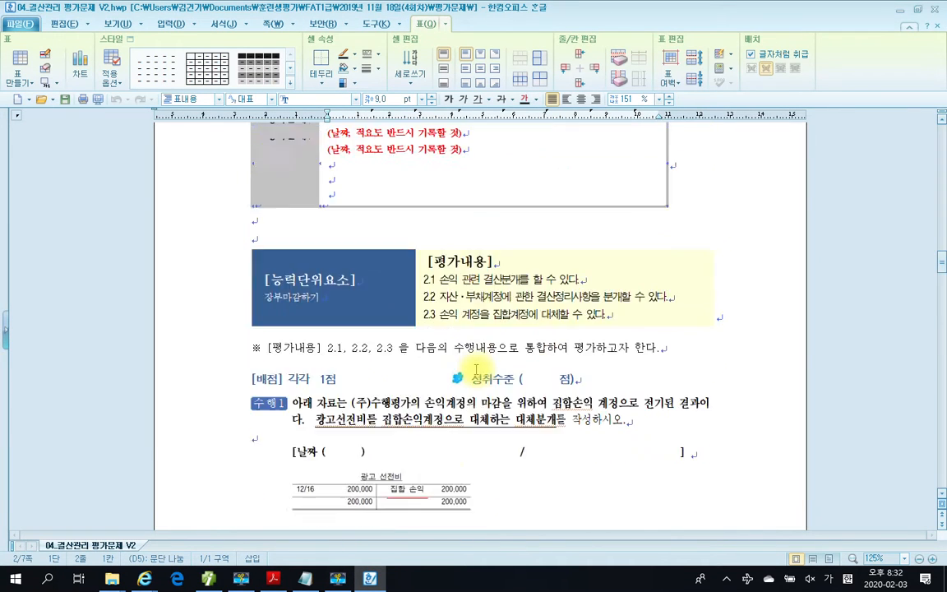
{"action": "scroll", "coordinate": [476, 369], "scroll_direction": "up", "scroll_amount": 15}
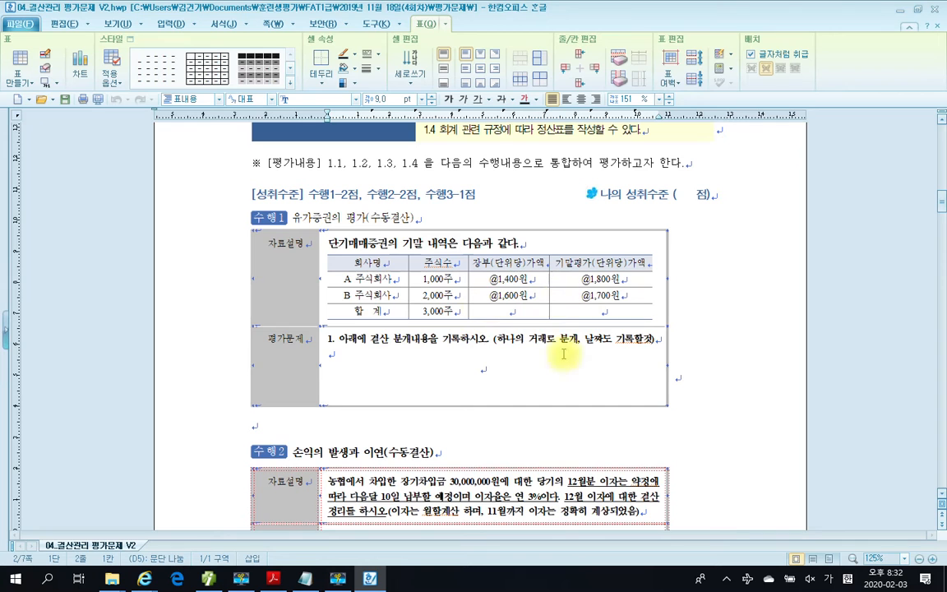
{"action": "scroll", "coordinate": [499, 432], "scroll_direction": "down", "scroll_amount": 1}
{"action": "scroll", "coordinate": [499, 436], "scroll_direction": "down", "scroll_amount": 1}
{"action": "left_click", "coordinate": [366, 579]}
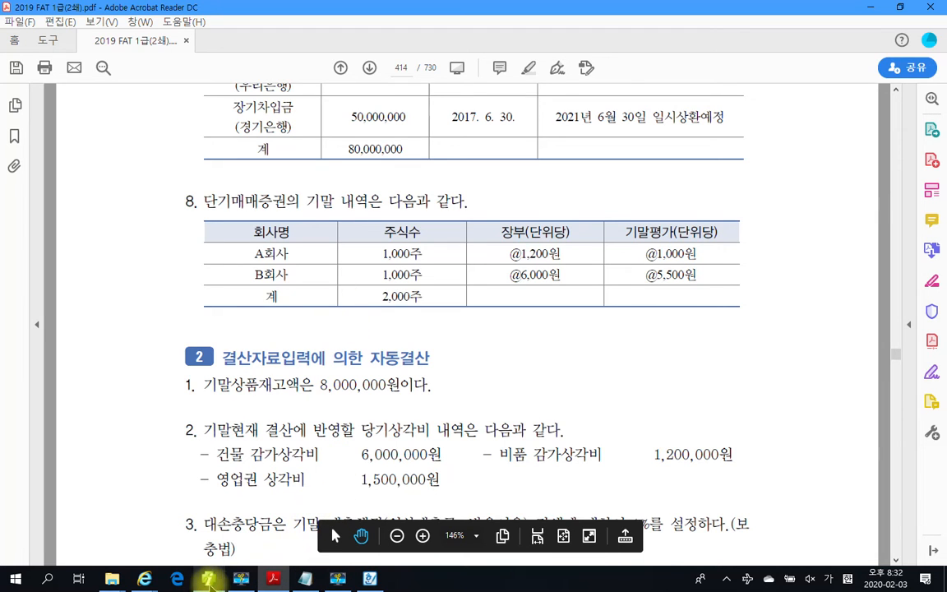
Switch to the accounting program and start a December 31 debit line with account 937 단기매매증권평가손
{"action": "left_click", "coordinate": [209, 579]}
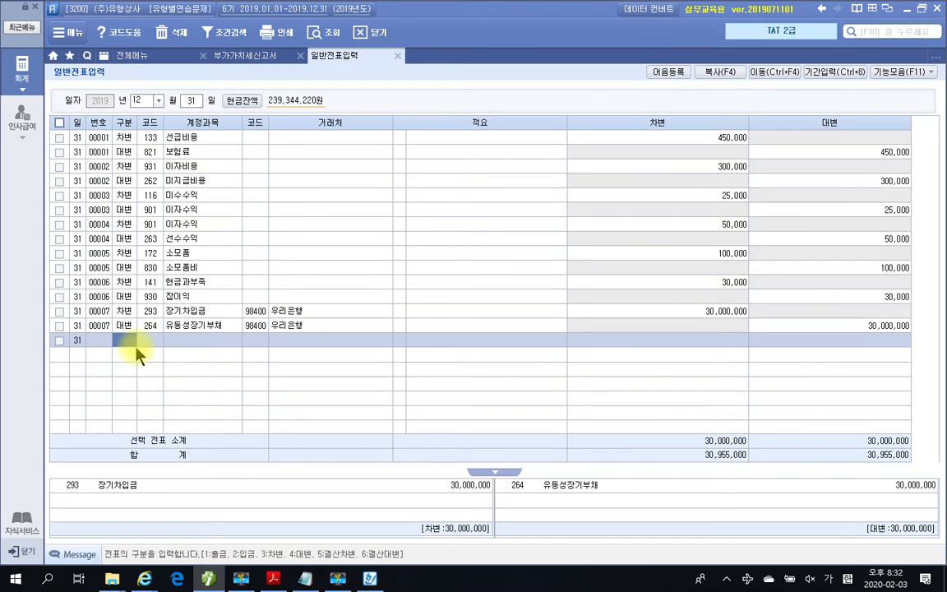
{"action": "type", "text": "3"}
{"action": "key", "text": "Return"}
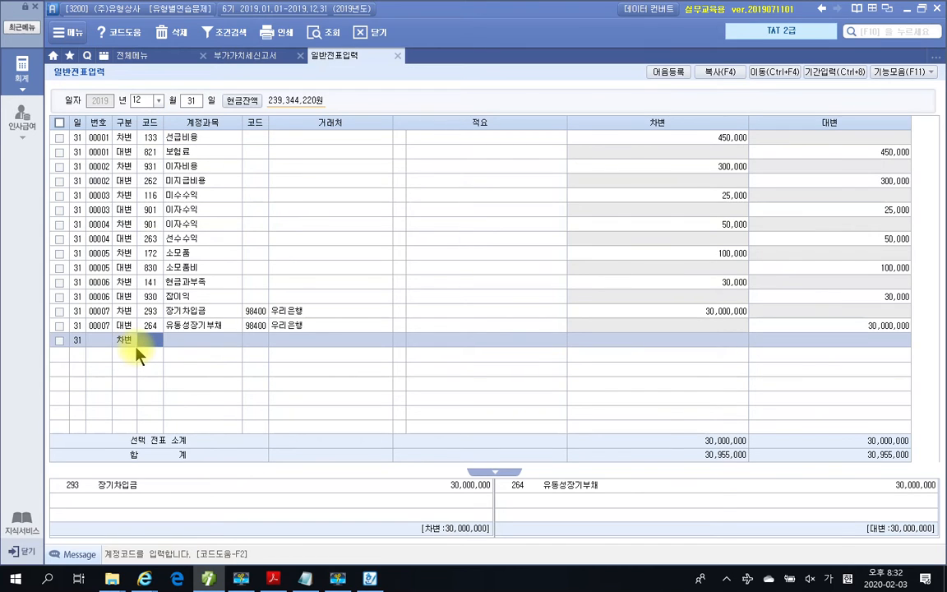
{"action": "type", "text": "단기"}
{"action": "key", "text": "Return"}
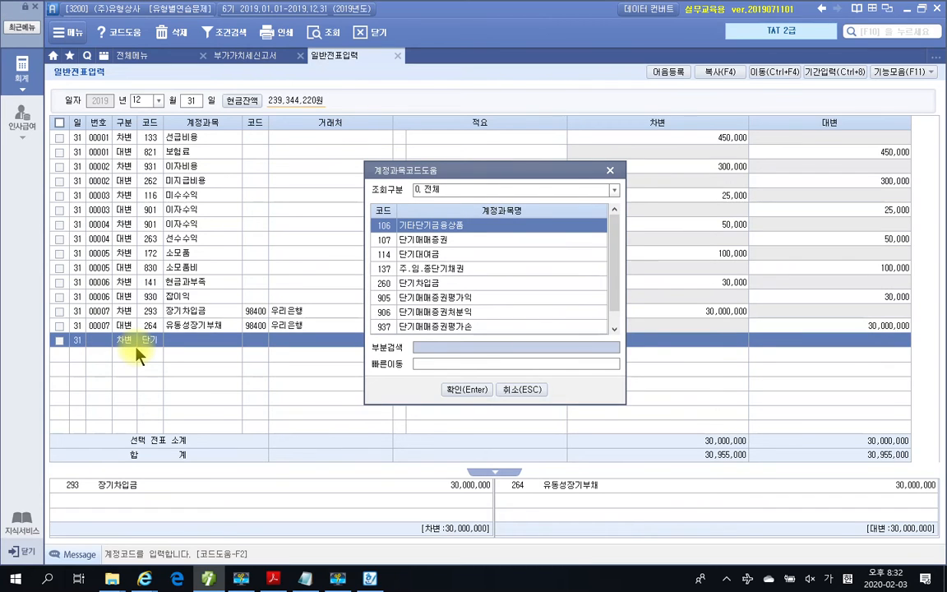
{"action": "key", "text": "Down"}
{"action": "key", "text": "Down"}
{"action": "key", "text": "Down"}
{"action": "key", "text": "Down"}
{"action": "key", "text": "Down"}
{"action": "key", "text": "Down"}
{"action": "key", "text": "Down"}
{"action": "key", "text": "Down"}
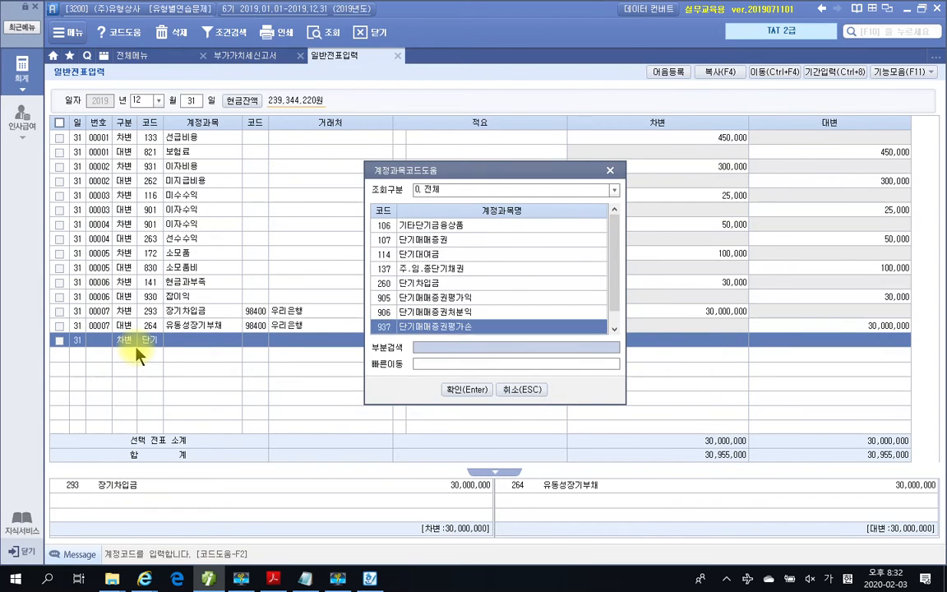
{"action": "key", "text": "Up"}
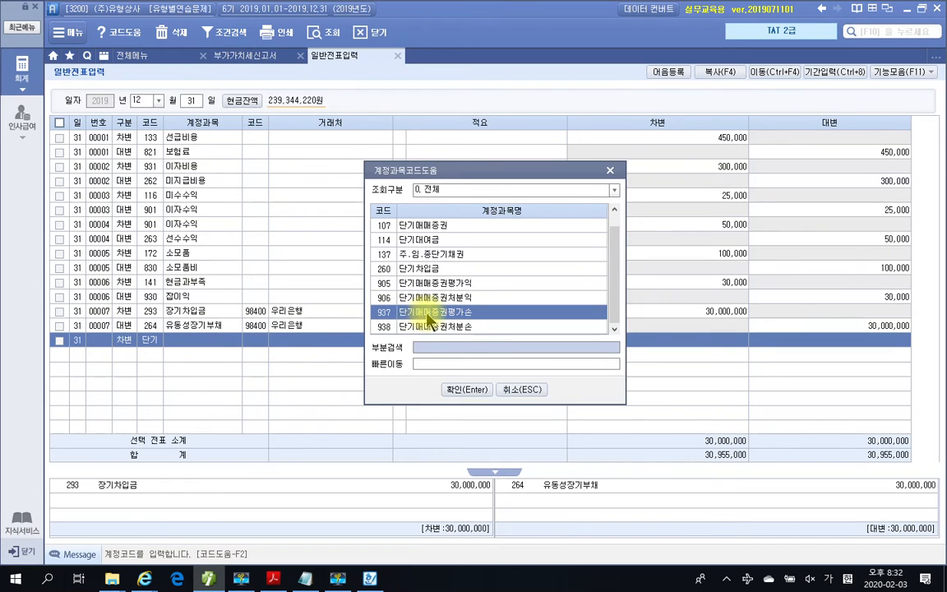
{"action": "left_click", "coordinate": [451, 391]}
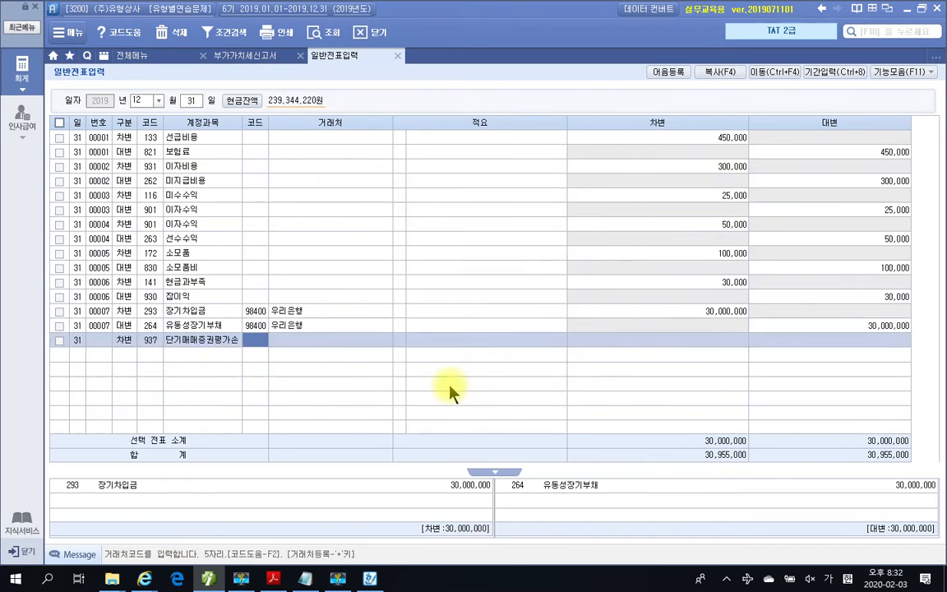
Leave the debit line's business partner and description blank and enter a debit amount of 700,000
{"action": "key", "text": "Return"}
{"action": "key", "text": "Return"}
{"action": "key", "text": "Return"}
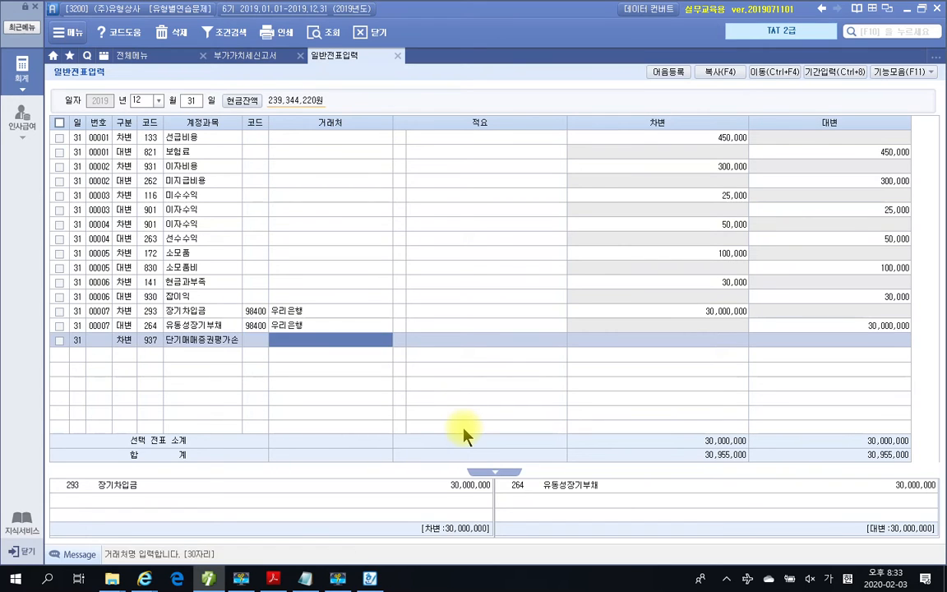
{"action": "type", "text": "7000000"}
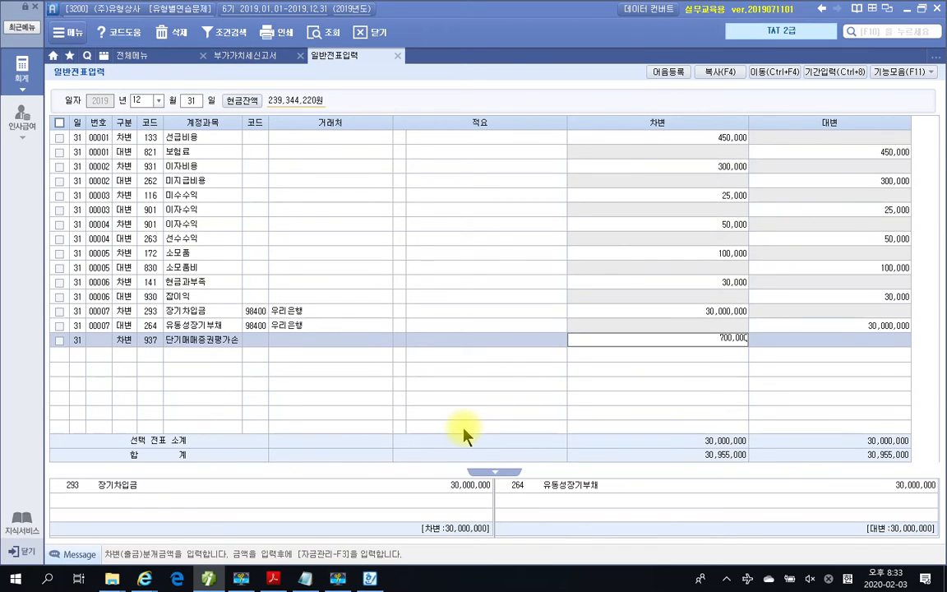
{"action": "key", "text": "Return"}
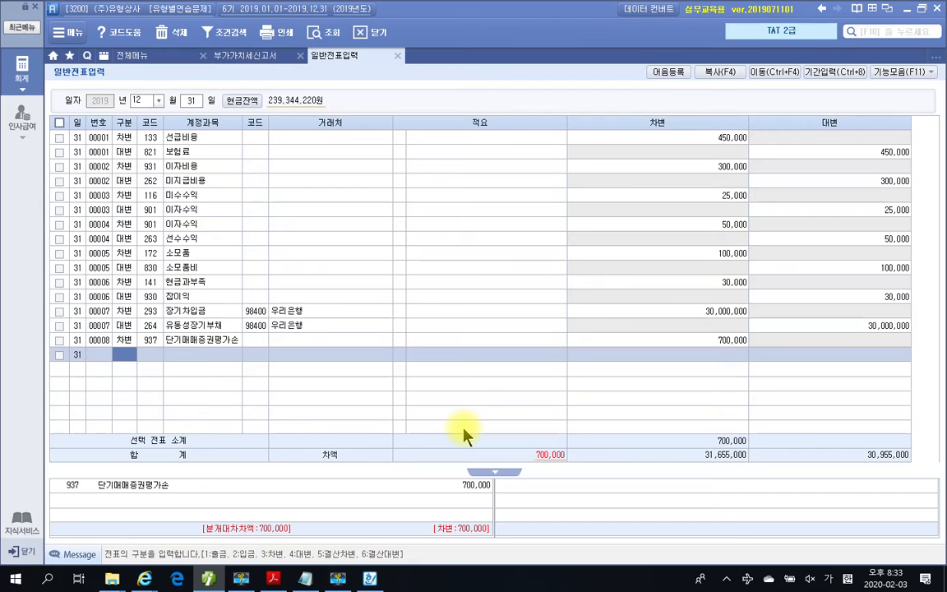
Add the matching credit line with account 107 단기매매증권 and an amount of 700,000
{"action": "type", "text": "4"}
{"action": "type", "text": "단기"}
{"action": "key", "text": "Return"}
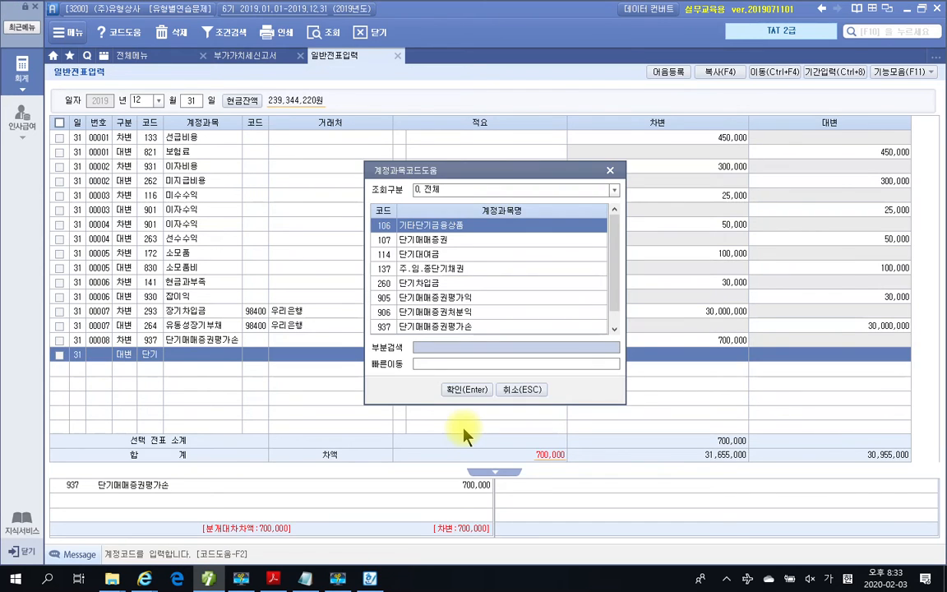
{"action": "key", "text": "Down"}
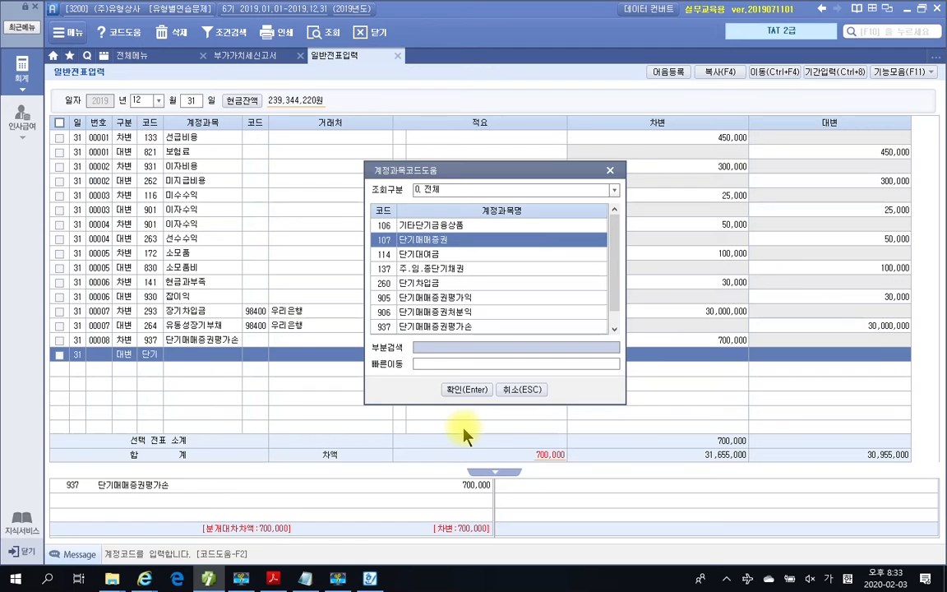
{"action": "key", "text": "Return"}
{"action": "key", "text": "Return"}
{"action": "key", "text": "Return"}
{"action": "type", "text": "7000000"}
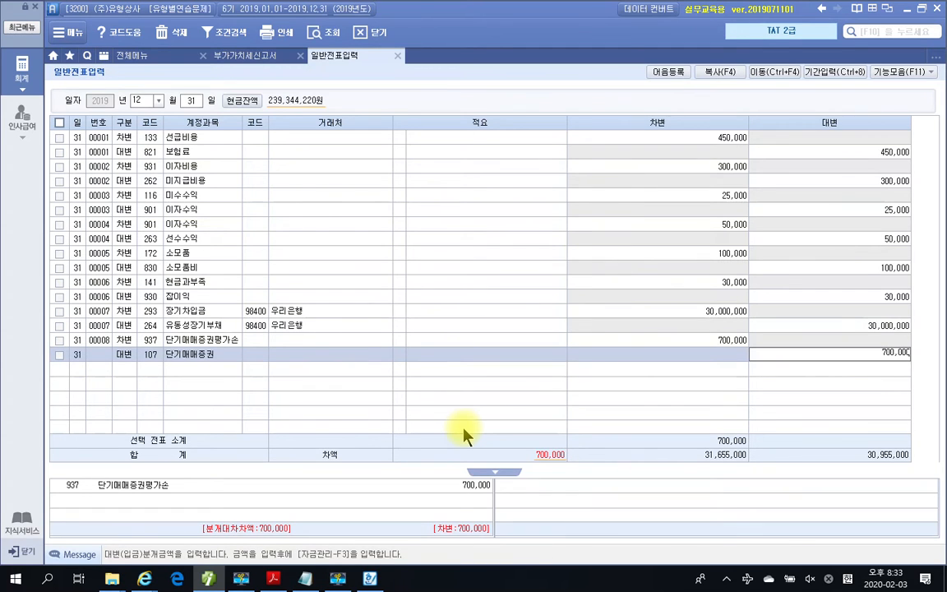
{"action": "key", "text": "Return"}
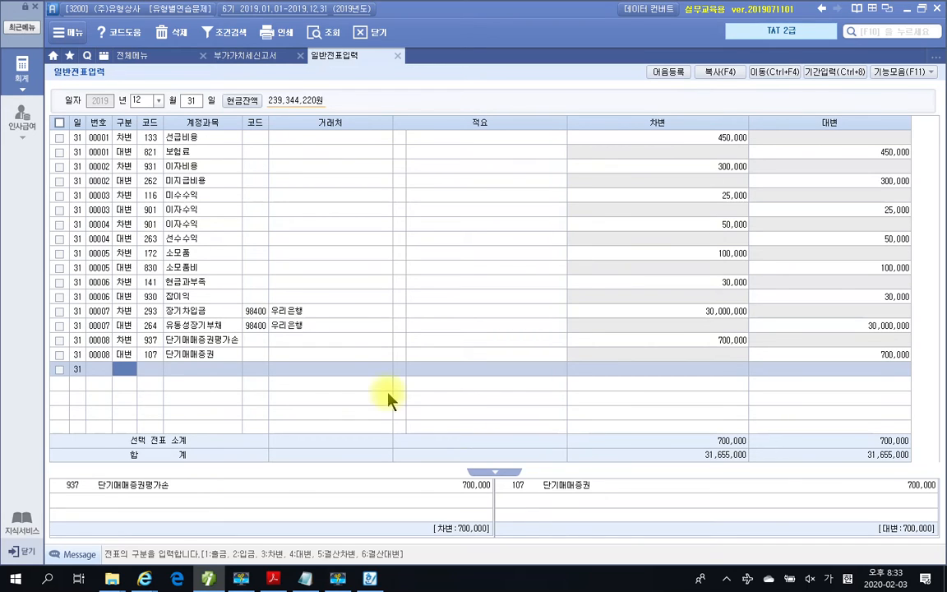
{"action": "key", "text": "Up"}
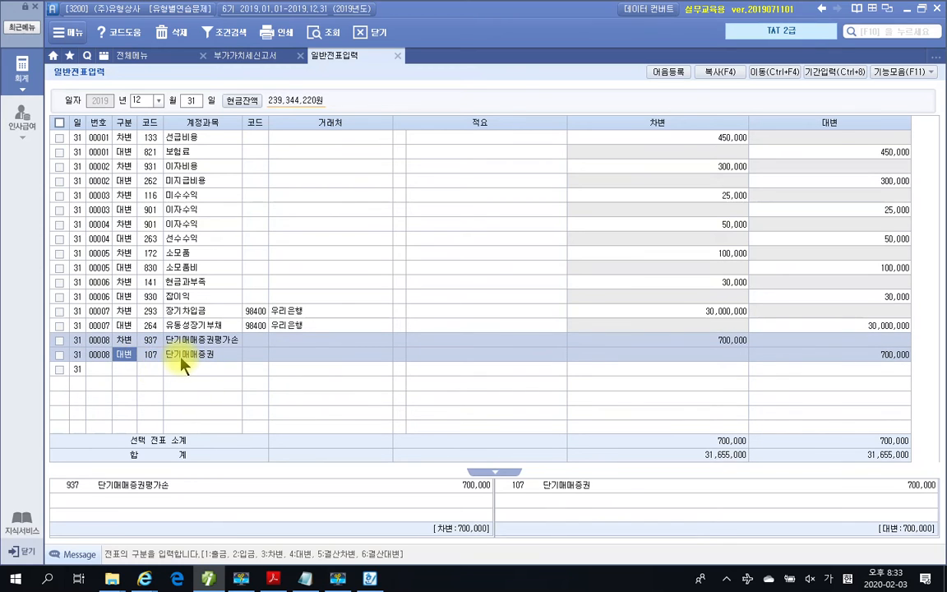
{"action": "key", "text": "Up"}
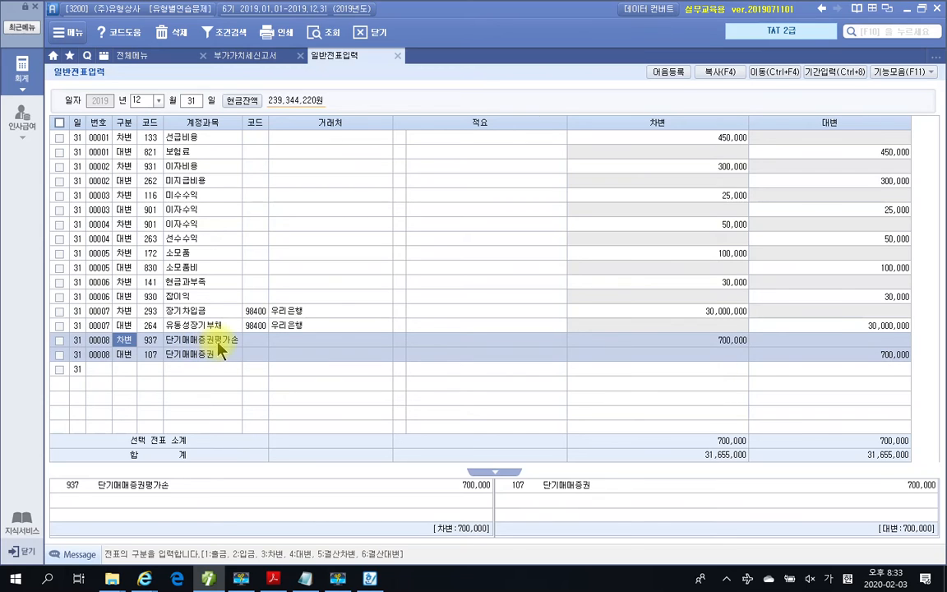
{"action": "key", "text": "Down"}
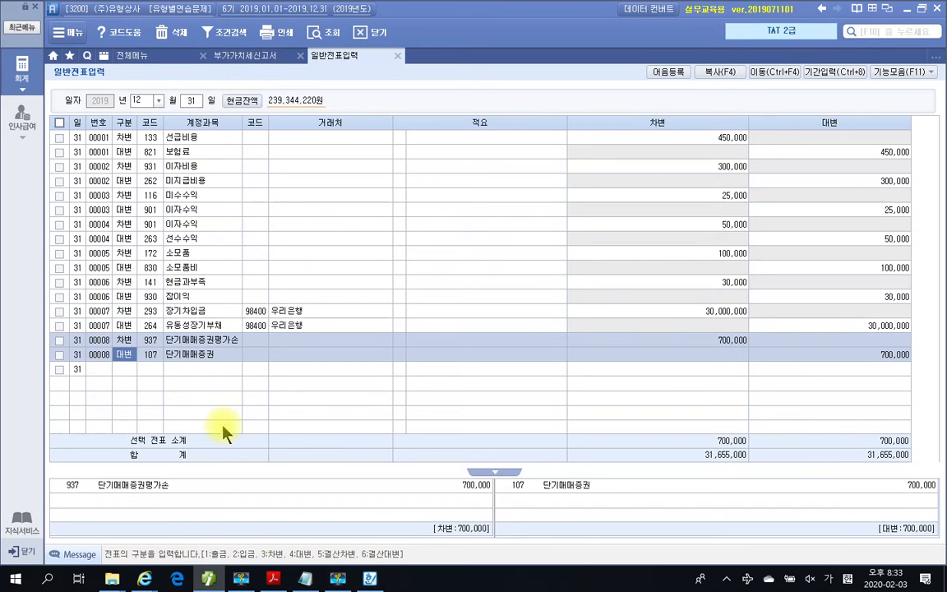
Switch to the PDF workbook and temporarily mark up the section 2 heading, 결산자료입력에 의한 자동결산, with a dividing line, box and circle
{"action": "left_click", "coordinate": [273, 579]}
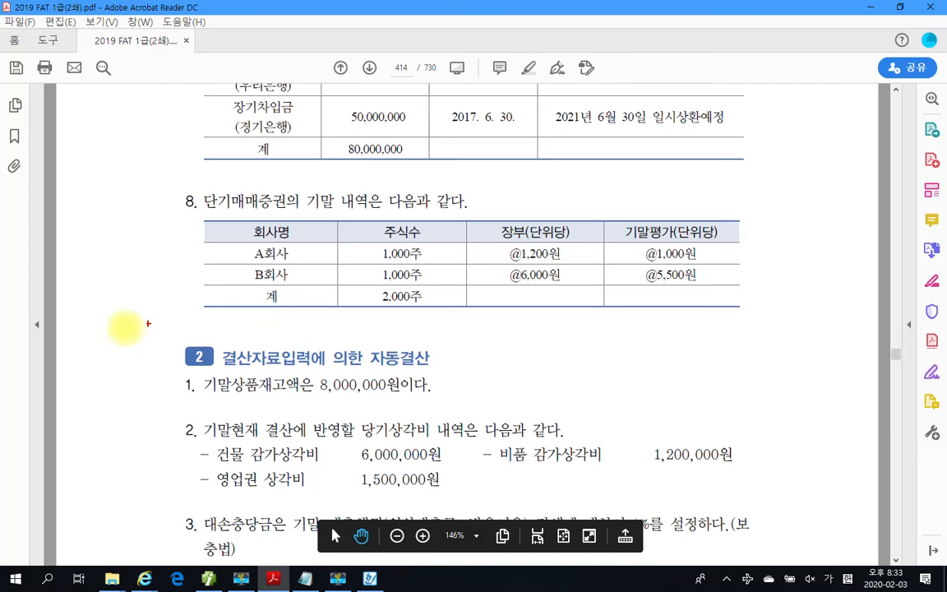
{"action": "left_click_drag", "start_coordinate": [74, 327], "coordinate": [915, 327]}
{"action": "left_click_drag", "start_coordinate": [22, 324], "coordinate": [80, 326]}
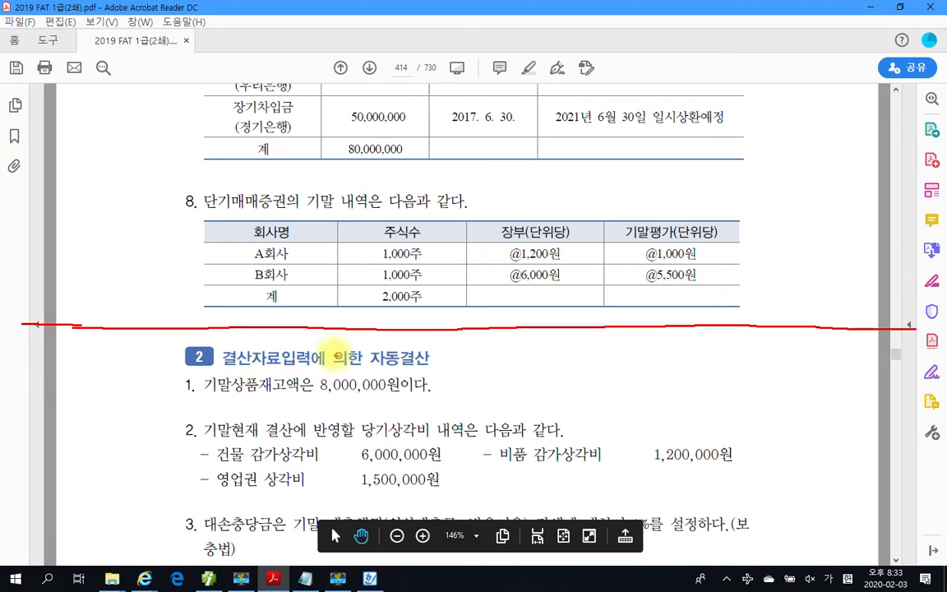
{"action": "left_click_drag", "start_coordinate": [211, 355], "coordinate": [313, 370]}
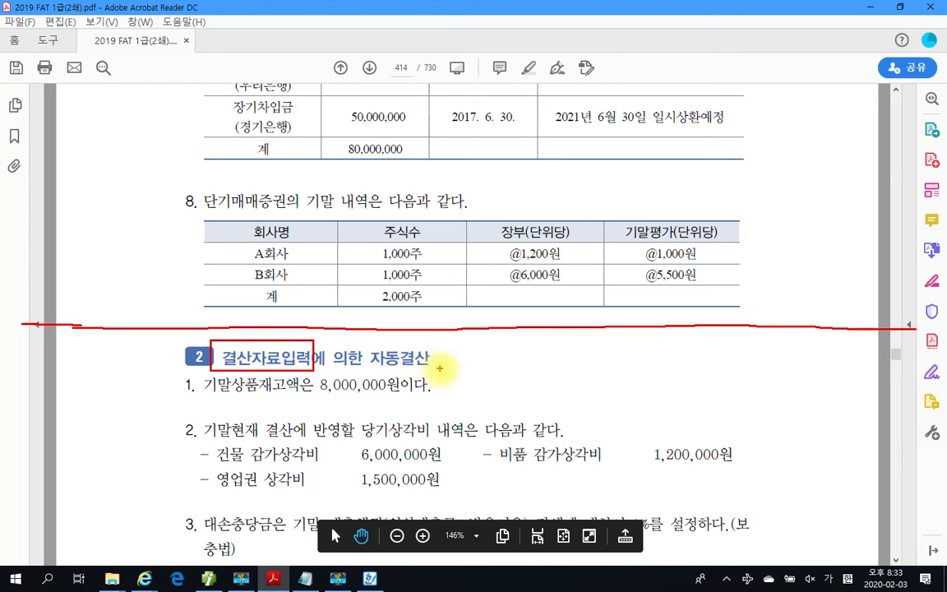
{"action": "mouse_move", "coordinate": [436, 374]}
{"action": "left_mouse_down"}
{"action": "mouse_move", "coordinate": [353, 325]}
{"action": "mouse_move", "coordinate": [436, 397]}
{"action": "left_mouse_up"}
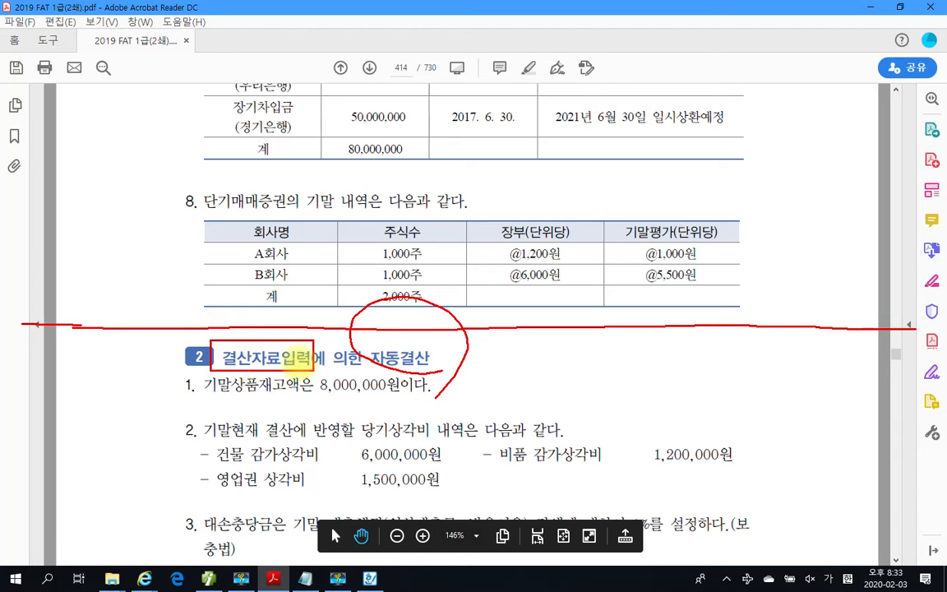
{"action": "key", "text": "Escape"}
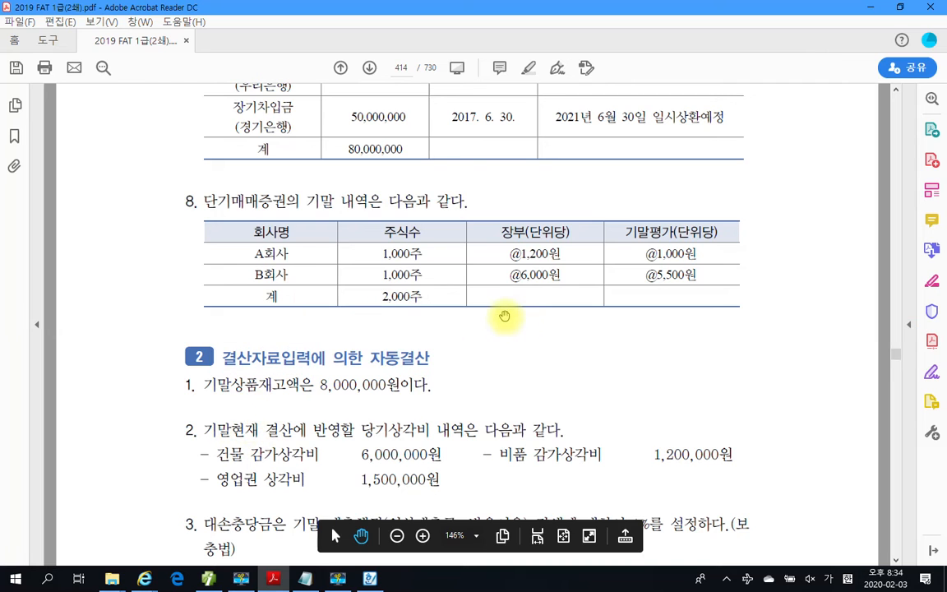
Highlight the ending merchandise inventory amount 8,000,000 in item 1 of section 2
{"action": "scroll", "coordinate": [496, 318], "scroll_direction": "down", "scroll_amount": 2}
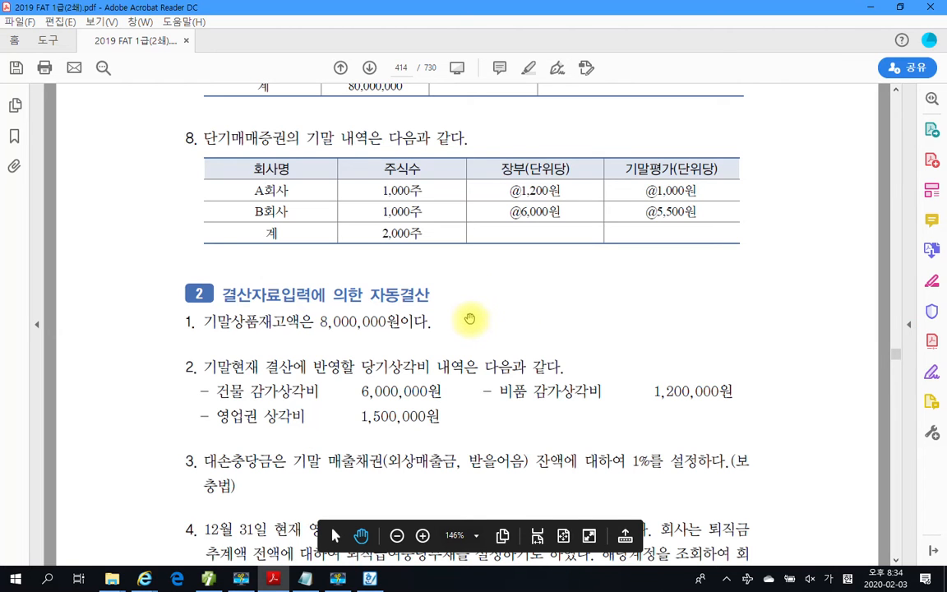
{"action": "scroll", "coordinate": [398, 315], "scroll_direction": "down", "scroll_amount": 3}
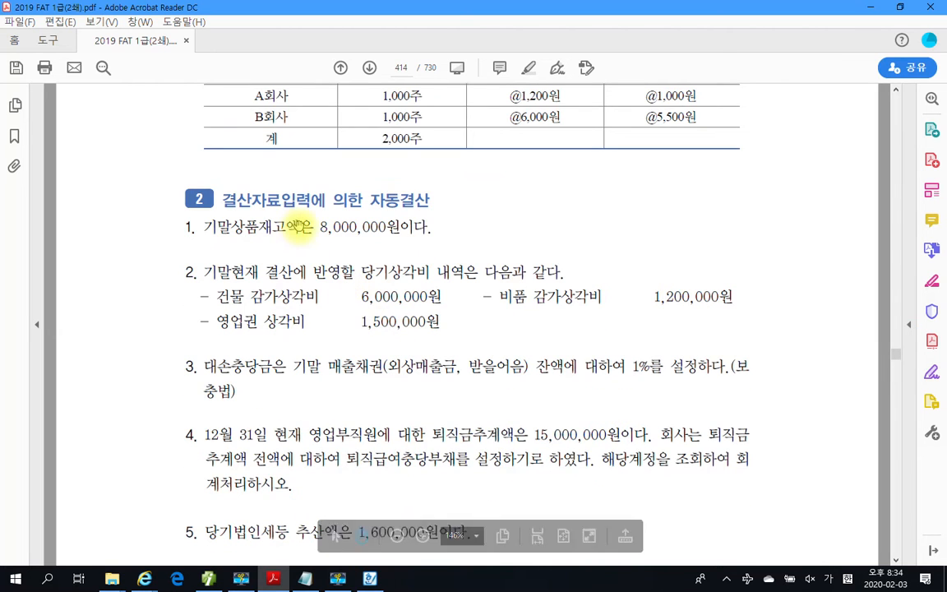
{"action": "left_click_drag", "start_coordinate": [319, 226], "coordinate": [384, 227]}
{"action": "right_click", "coordinate": [366, 231]}
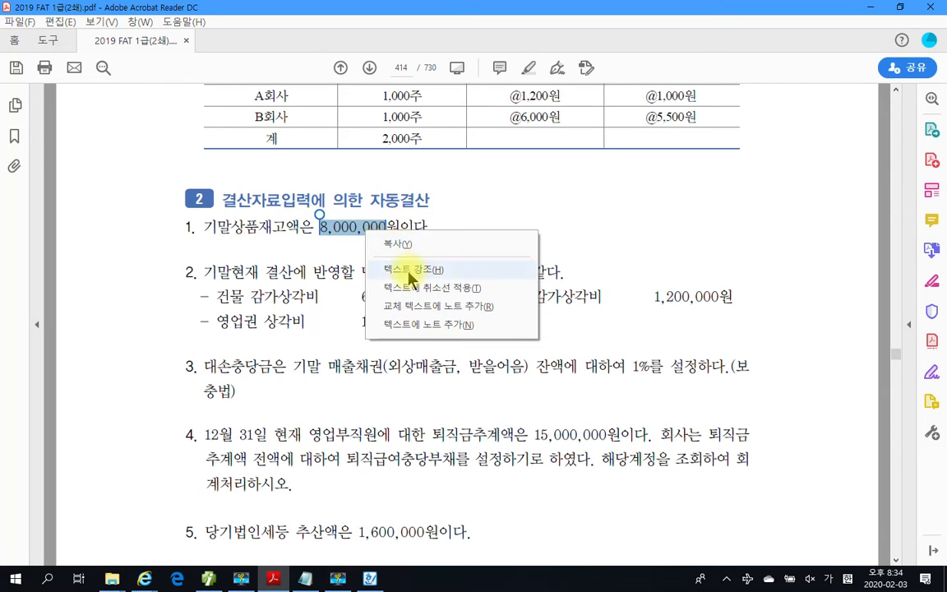
{"action": "left_click", "coordinate": [411, 276]}
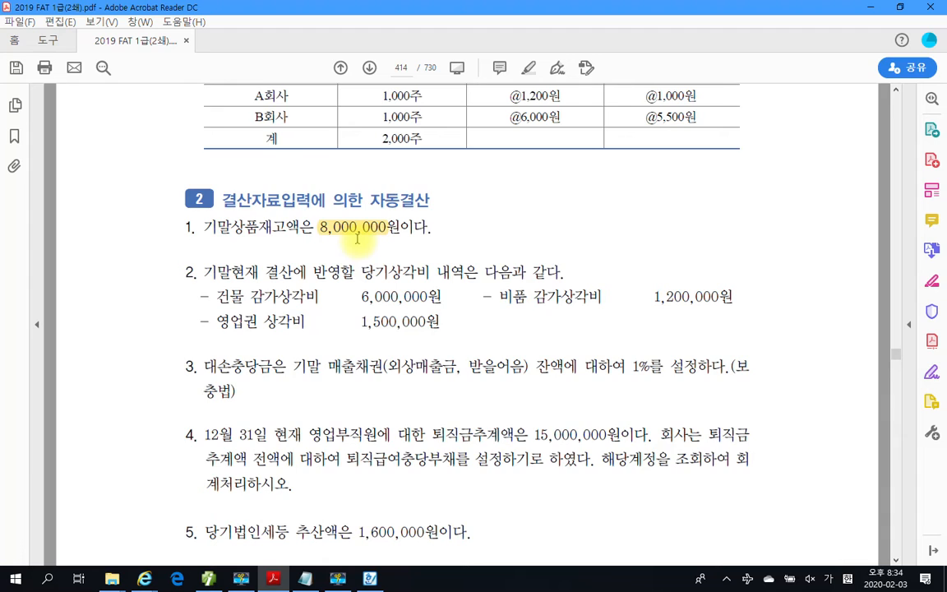
Highlight item 2's amounts for building depreciation (6,000,000), fixture depreciation (1,200,000) and goodwill amortization (1,500,000)
{"action": "scroll", "coordinate": [357, 237], "scroll_direction": "down", "scroll_amount": 1}
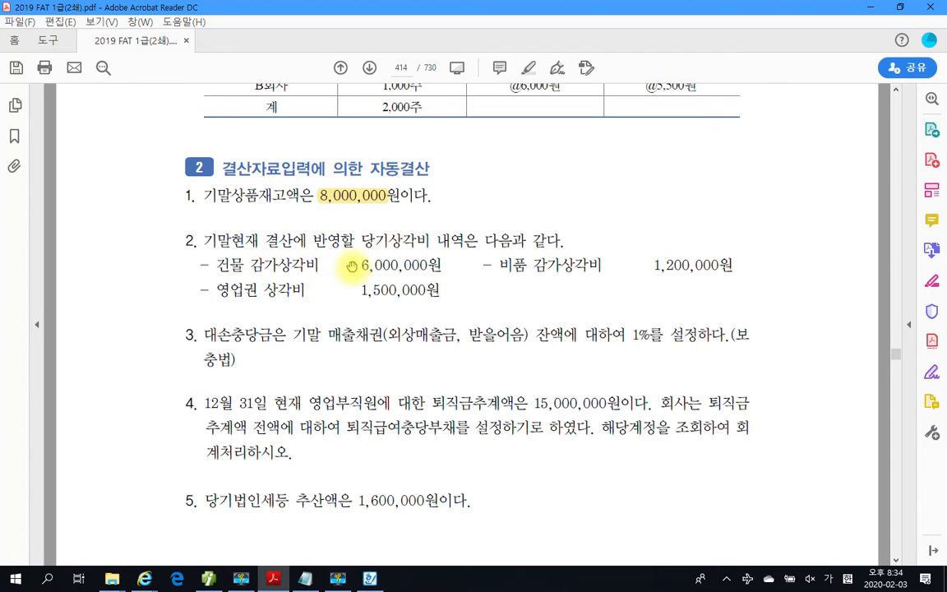
{"action": "left_click_drag", "start_coordinate": [355, 265], "coordinate": [413, 266]}
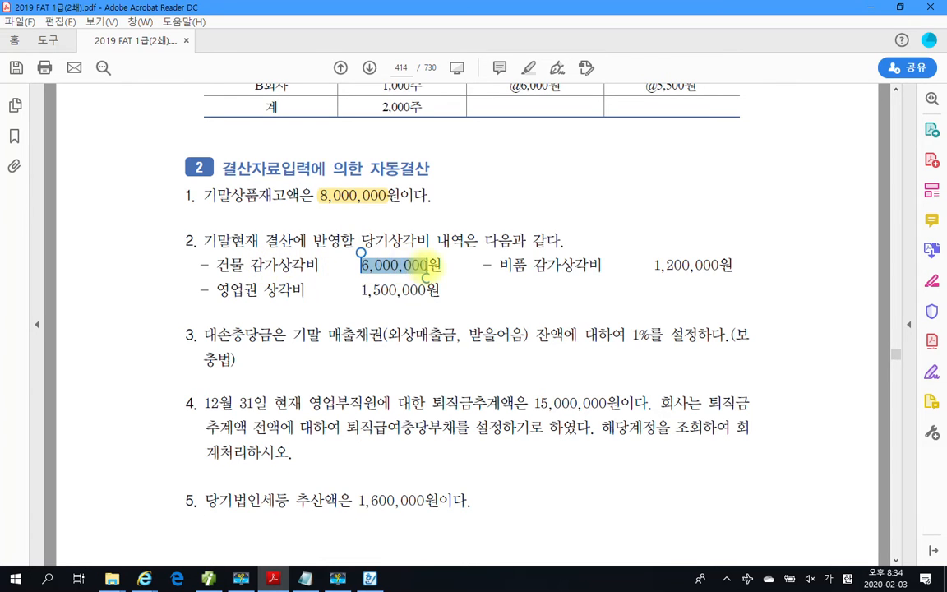
{"action": "right_click", "coordinate": [413, 267]}
{"action": "left_click", "coordinate": [457, 308]}
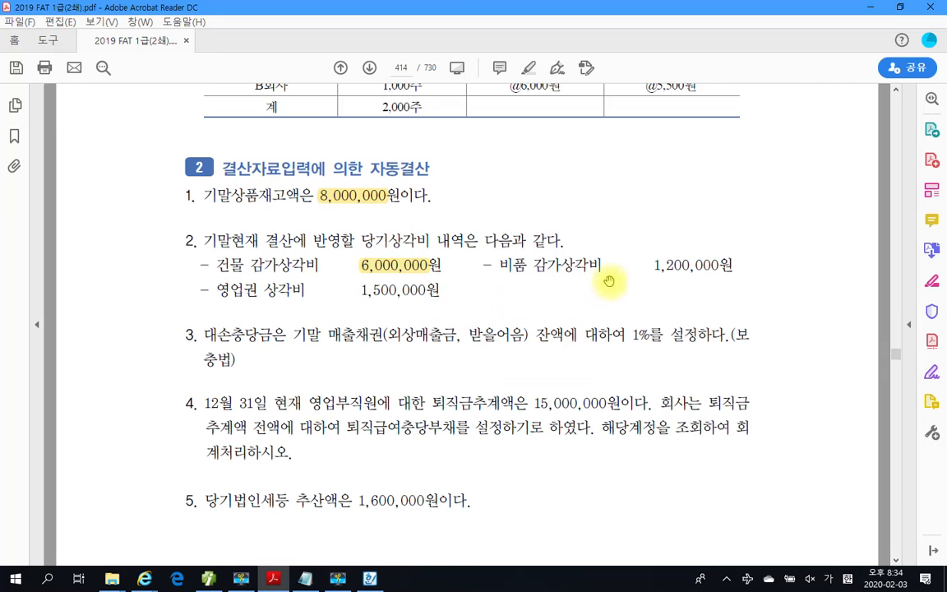
{"action": "left_click_drag", "start_coordinate": [651, 265], "coordinate": [719, 266]}
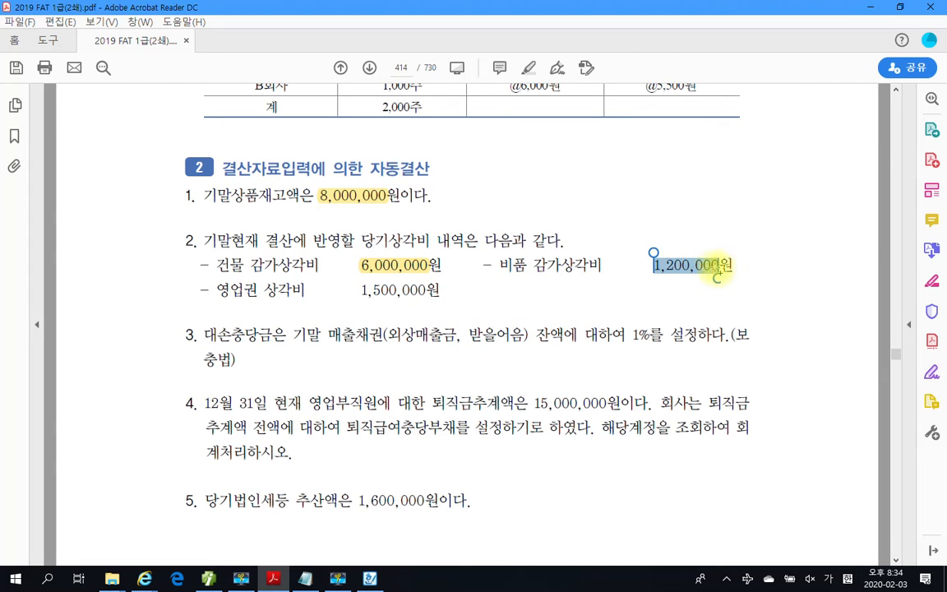
{"action": "right_click", "coordinate": [713, 268]}
{"action": "left_click", "coordinate": [734, 308]}
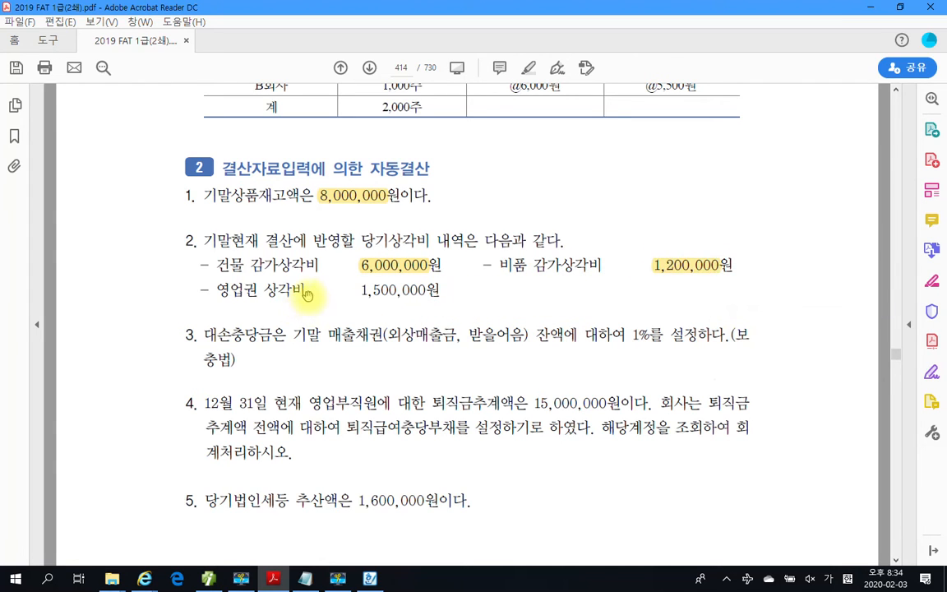
{"action": "left_click_drag", "start_coordinate": [360, 289], "coordinate": [426, 289]}
{"action": "right_click", "coordinate": [417, 300]}
{"action": "left_click", "coordinate": [465, 332]}
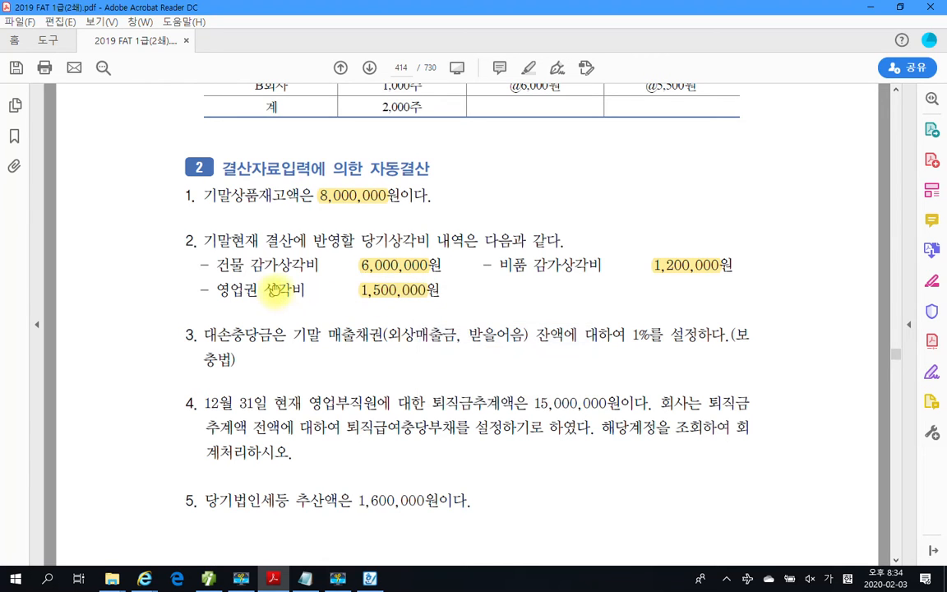
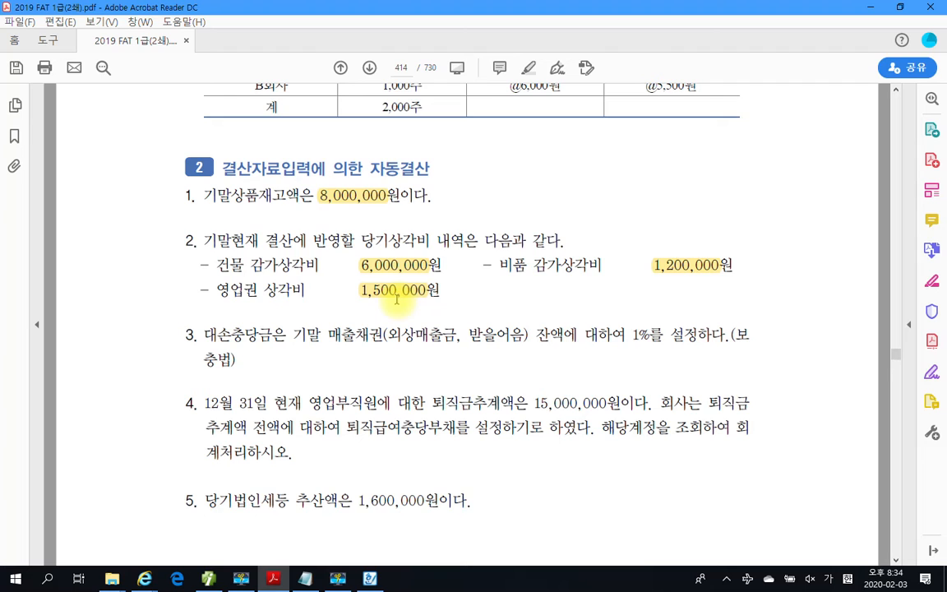
Highlight the supplementary-method note (보충법) at the end of item 3 in the PDF
{"action": "scroll", "coordinate": [393, 302], "scroll_direction": "down", "scroll_amount": 1}
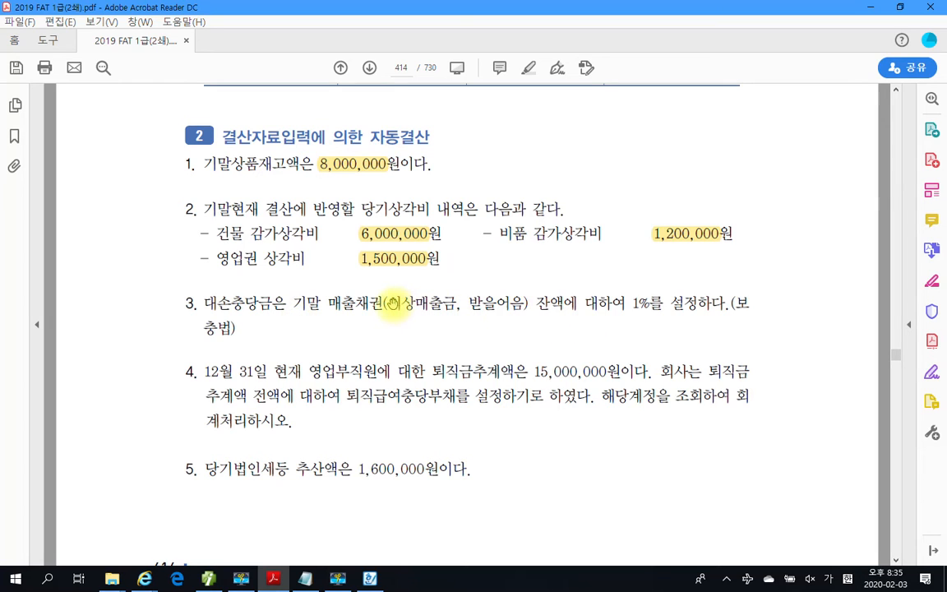
{"action": "left_click_drag", "start_coordinate": [331, 304], "coordinate": [484, 304]}
{"action": "left_click", "coordinate": [484, 303]}
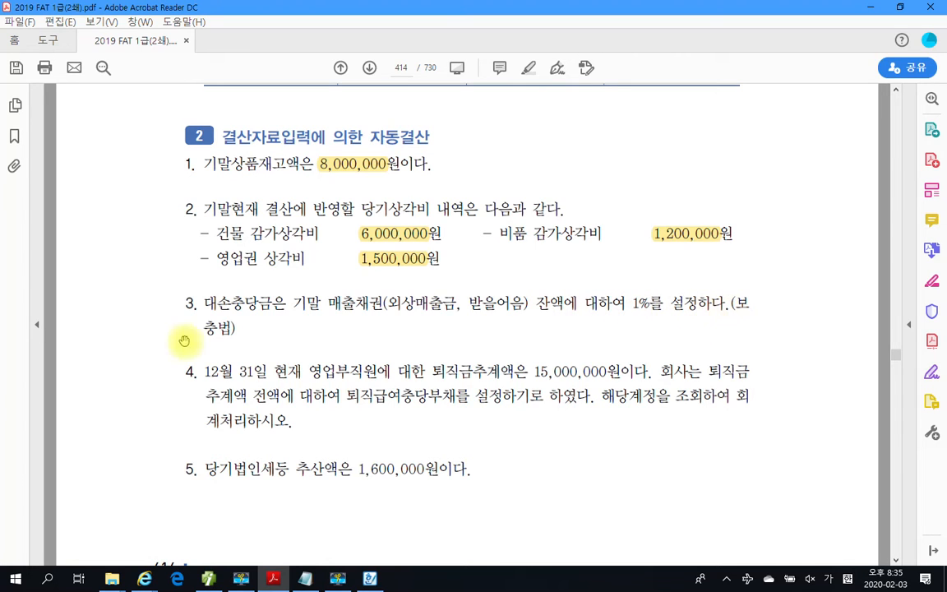
{"action": "left_click_drag", "start_coordinate": [736, 303], "coordinate": [253, 332]}
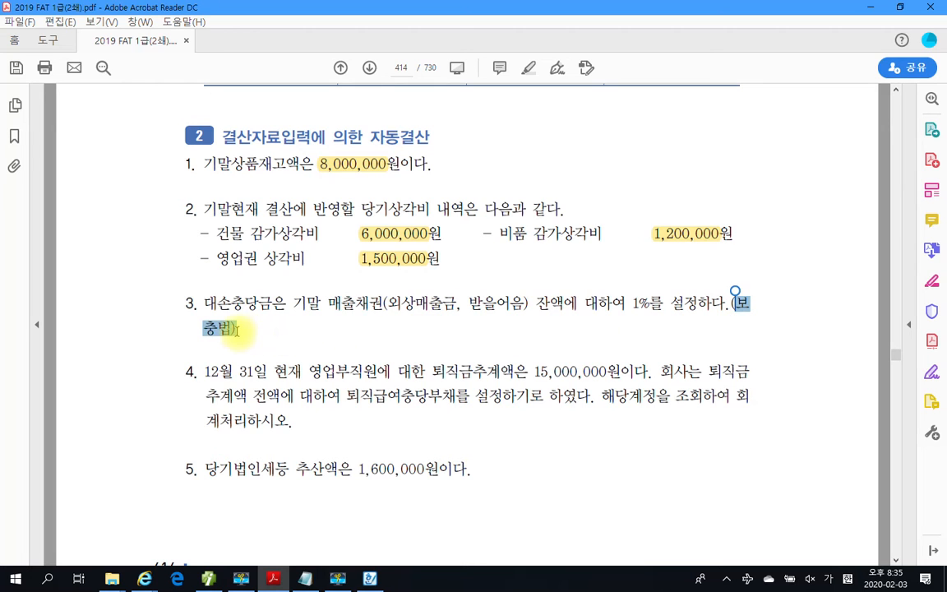
{"action": "right_click", "coordinate": [247, 329]}
{"action": "left_click", "coordinate": [283, 367]}
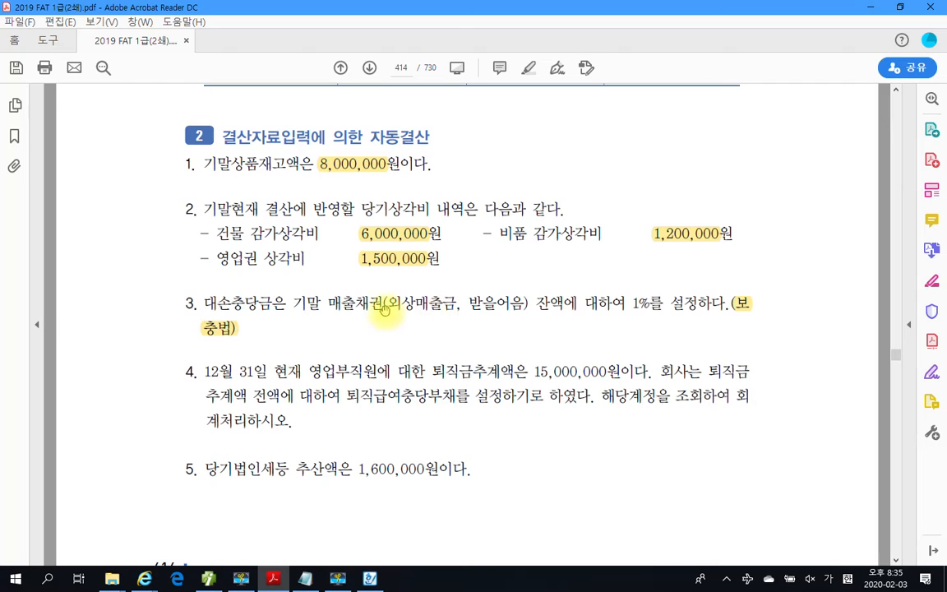
Highlight the accounts 외상매출금 and 받을어음 and the 1% allowance rate in item 3
{"action": "left_click_drag", "start_coordinate": [387, 303], "coordinate": [459, 304]}
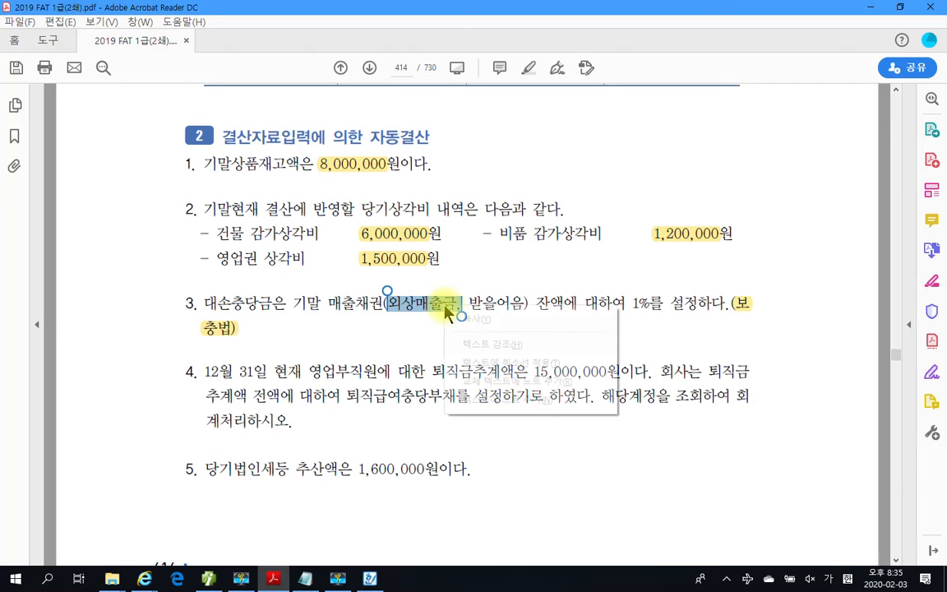
{"action": "right_click", "coordinate": [445, 317]}
{"action": "left_click", "coordinate": [501, 339]}
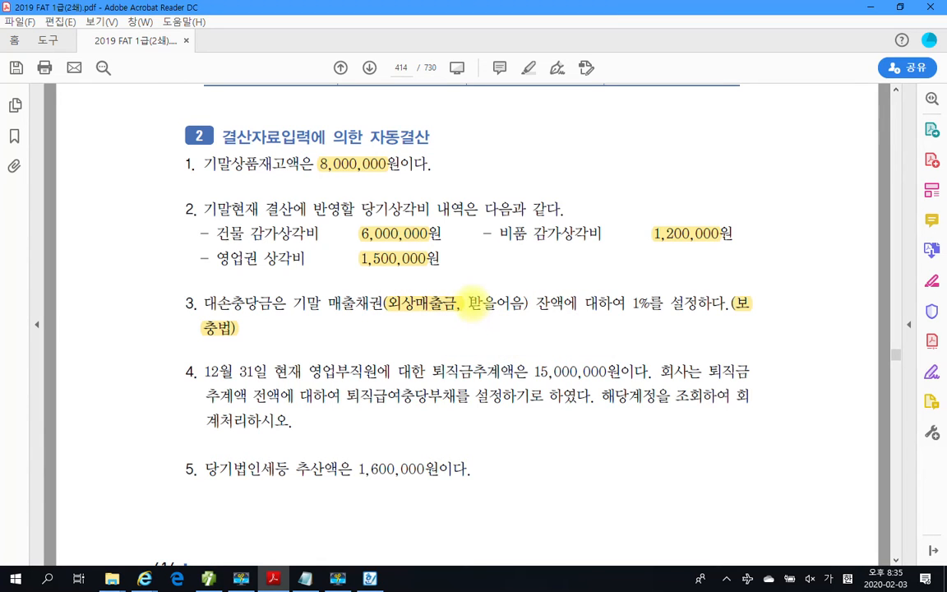
{"action": "left_click_drag", "start_coordinate": [469, 304], "coordinate": [523, 311]}
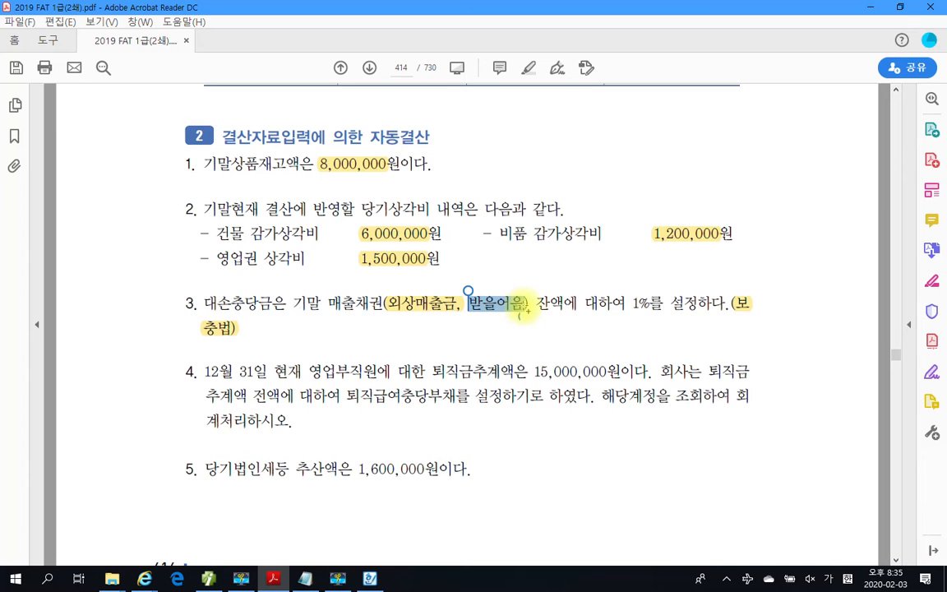
{"action": "right_click", "coordinate": [517, 319]}
{"action": "left_click", "coordinate": [519, 344]}
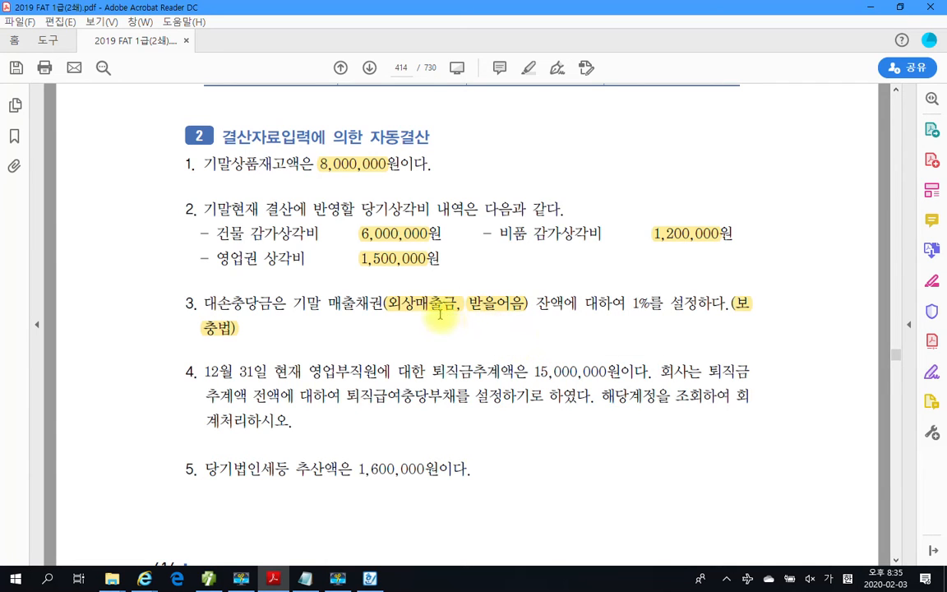
{"action": "left_click_drag", "start_coordinate": [631, 304], "coordinate": [650, 314]}
{"action": "right_click", "coordinate": [649, 314]}
{"action": "left_click", "coordinate": [666, 399]}
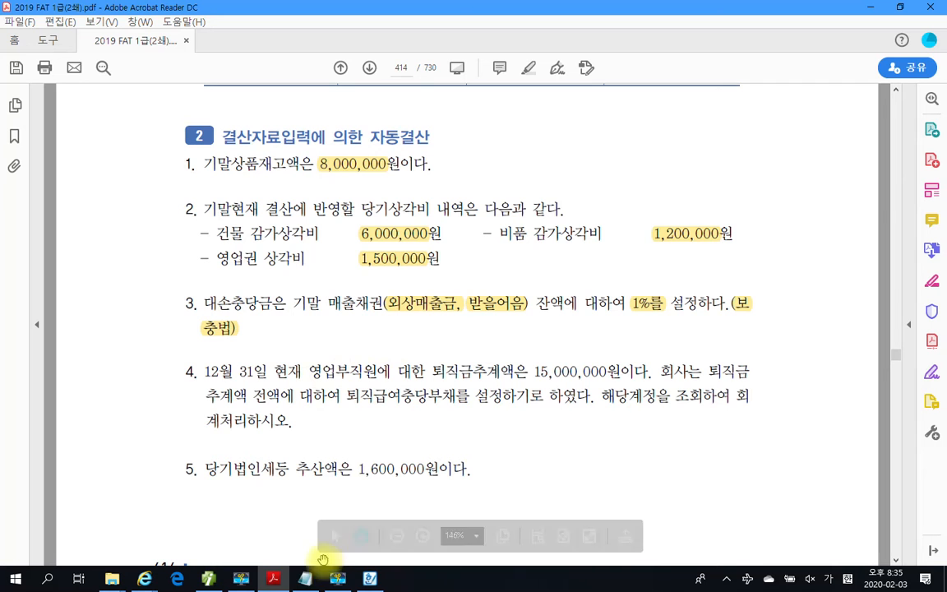
Switch to the accounting program and display the 합계잔액시산표 as of December 31, 2019
{"action": "left_click", "coordinate": [277, 580]}
{"action": "left_click", "coordinate": [148, 55]}
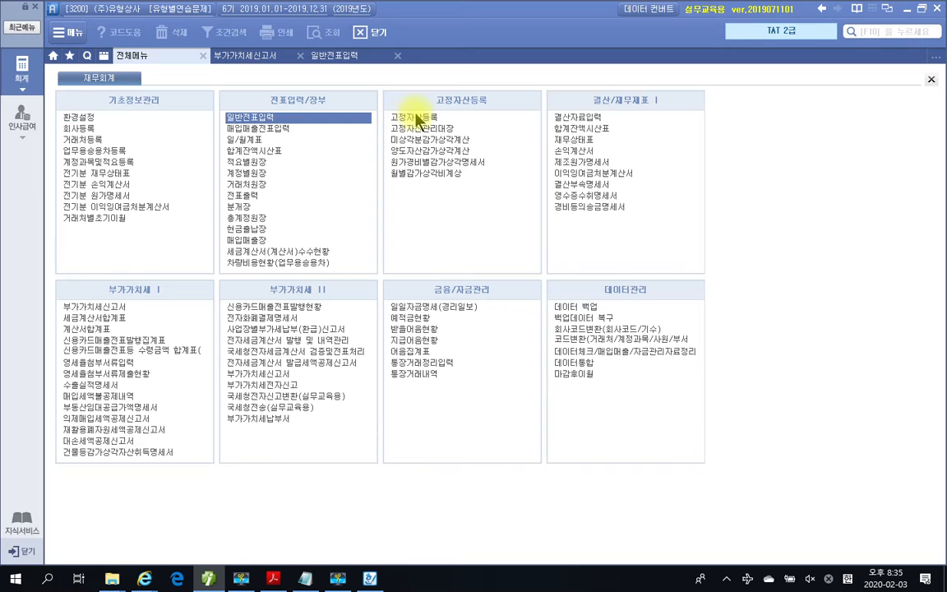
{"action": "left_click", "coordinate": [583, 128]}
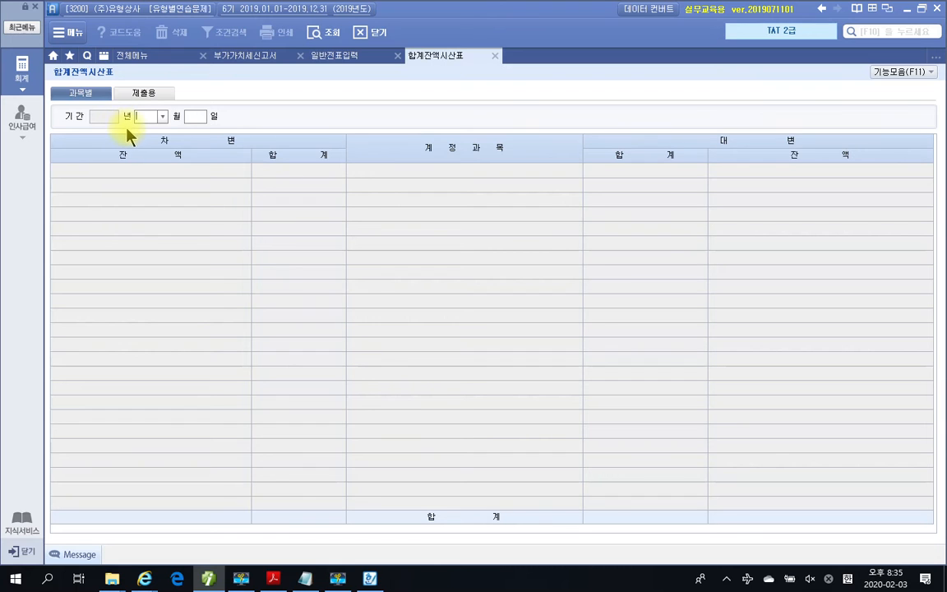
{"action": "type", "text": "12"}
{"action": "key", "text": "Return"}
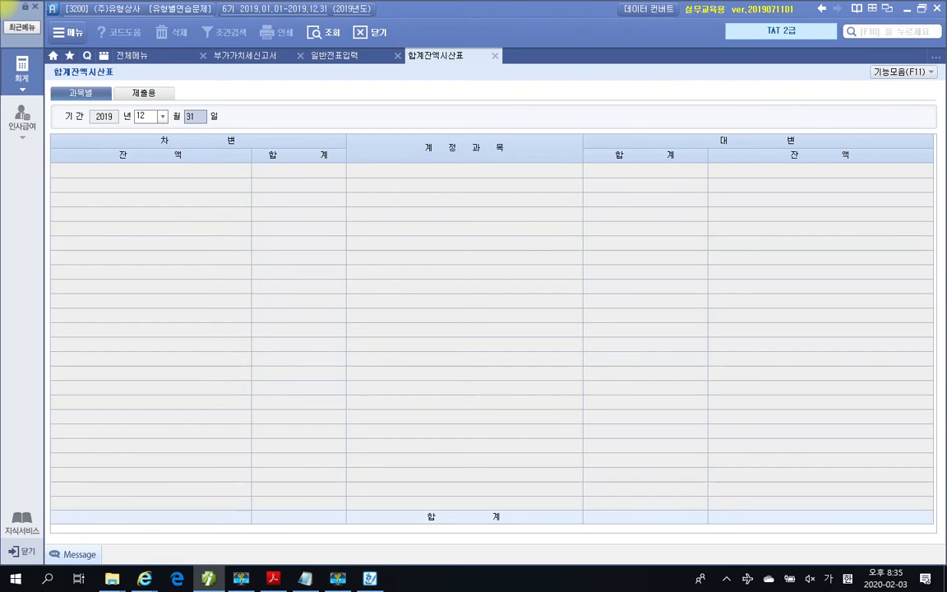
{"action": "key", "text": "Return"}
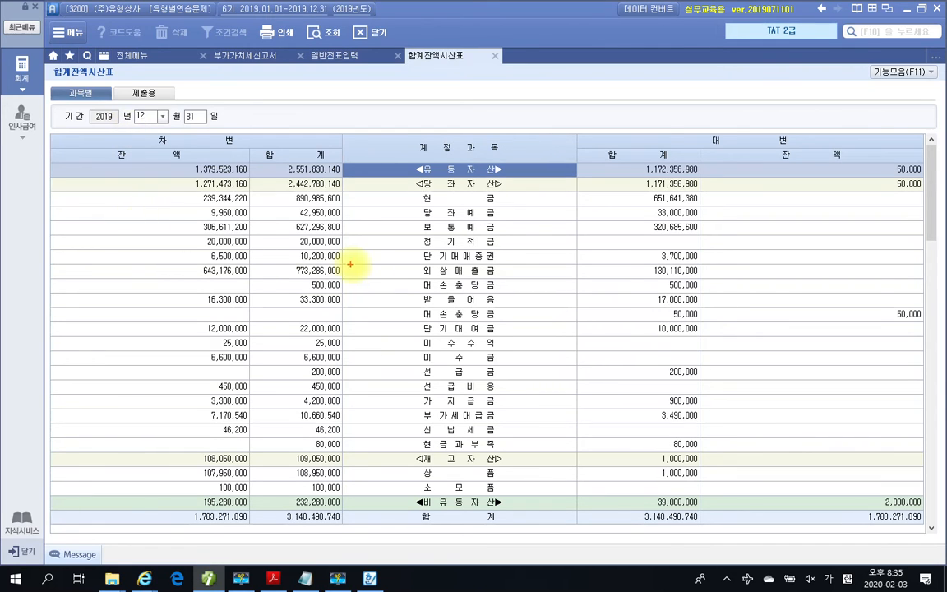
Temporarily box the 외상매출금 balance, cross its allowance balance cell, and write and underline the 1% figure 6,431,760 on the trial balance
{"action": "left_click_drag", "start_coordinate": [182, 264], "coordinate": [252, 277]}
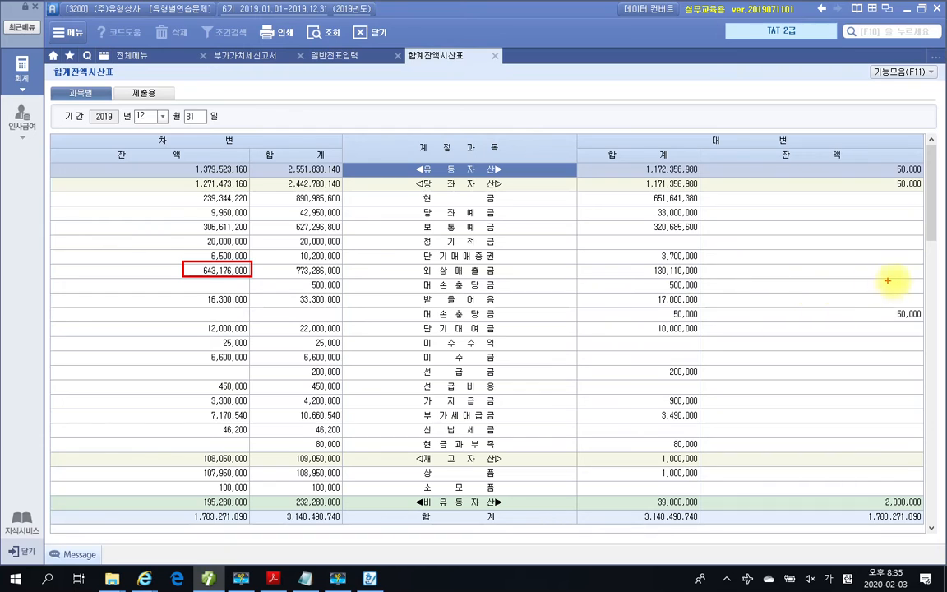
{"action": "mouse_move", "coordinate": [901, 292]}
{"action": "left_mouse_down"}
{"action": "mouse_move", "coordinate": [916, 281]}
{"action": "mouse_move", "coordinate": [915, 291]}
{"action": "left_mouse_up"}
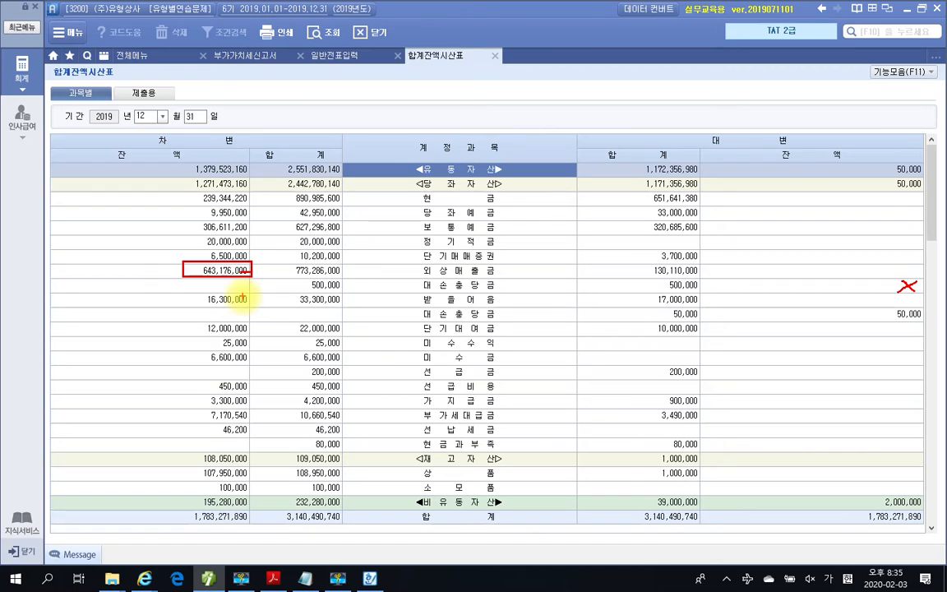
{"action": "left_click_drag", "start_coordinate": [94, 222], "coordinate": [109, 279]}
{"action": "mouse_move", "coordinate": [129, 213]}
{"action": "left_mouse_down"}
{"action": "mouse_move", "coordinate": [152, 226]}
{"action": "mouse_move", "coordinate": [132, 248]}
{"action": "mouse_move", "coordinate": [171, 241]}
{"action": "left_mouse_up"}
{"action": "left_click_drag", "start_coordinate": [182, 173], "coordinate": [205, 234]}
{"action": "left_click_drag", "start_coordinate": [226, 189], "coordinate": [245, 185]}
{"action": "mouse_move", "coordinate": [262, 128]}
{"action": "left_mouse_down"}
{"action": "mouse_move", "coordinate": [270, 177]}
{"action": "mouse_move", "coordinate": [271, 164]}
{"action": "left_mouse_up"}
{"action": "left_click_drag", "start_coordinate": [302, 146], "coordinate": [290, 152]}
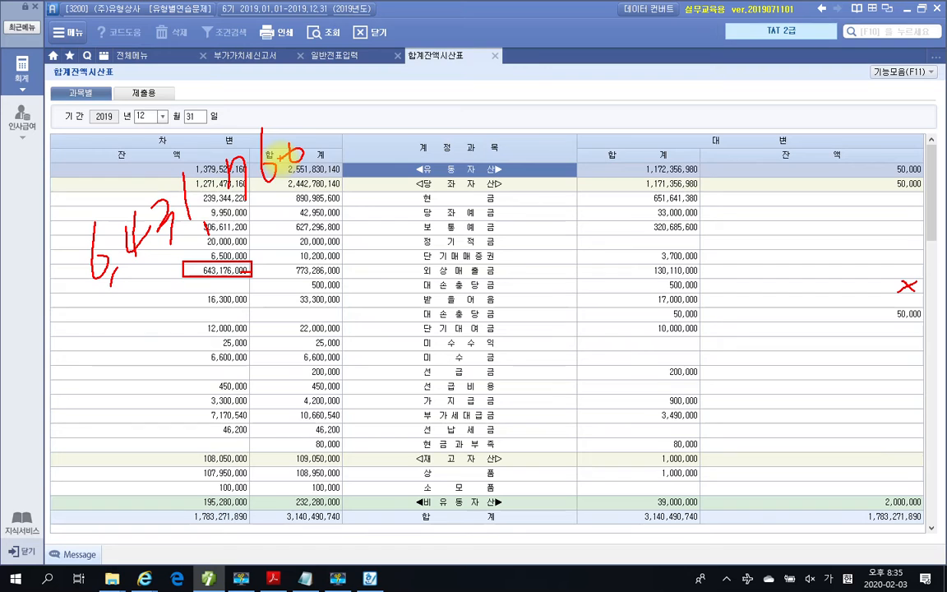
{"action": "left_click_drag", "start_coordinate": [317, 153], "coordinate": [101, 281]}
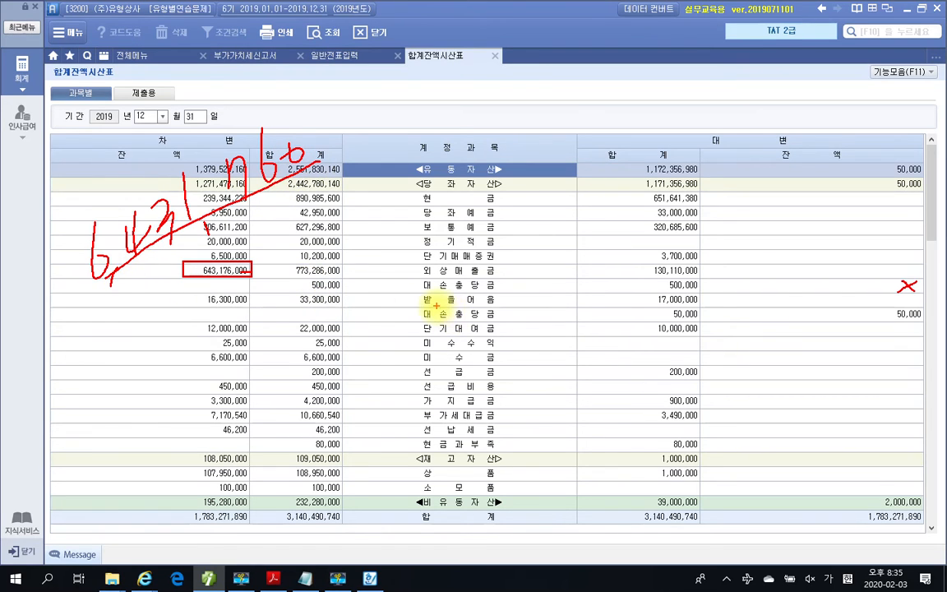
Temporarily mark the 받을어음 balance and its allowance, write 163,000 − 50,000 = 113,000, and ring the additional allowance amounts
{"action": "left_click_drag", "start_coordinate": [421, 306], "coordinate": [495, 305]}
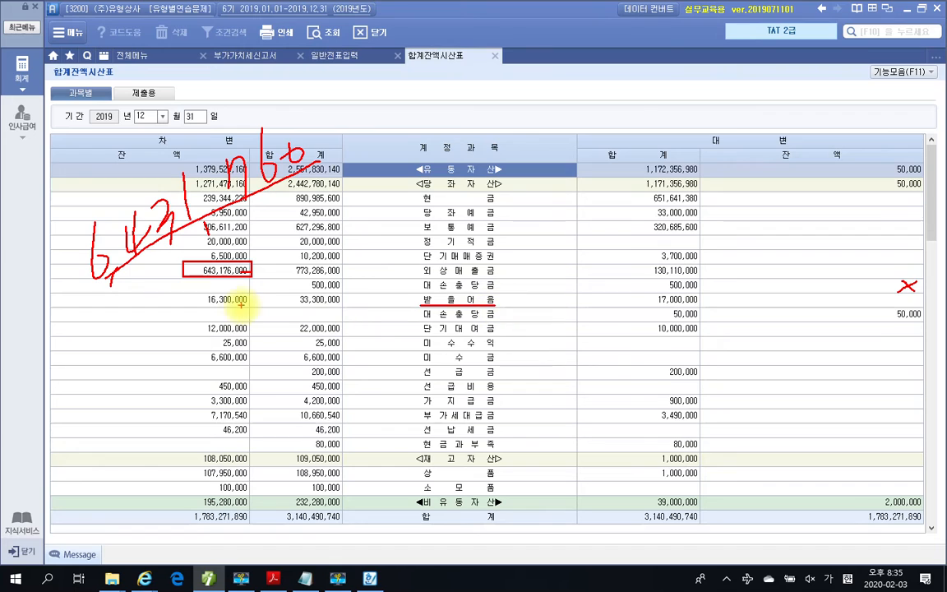
{"action": "left_click_drag", "start_coordinate": [178, 291], "coordinate": [254, 307]}
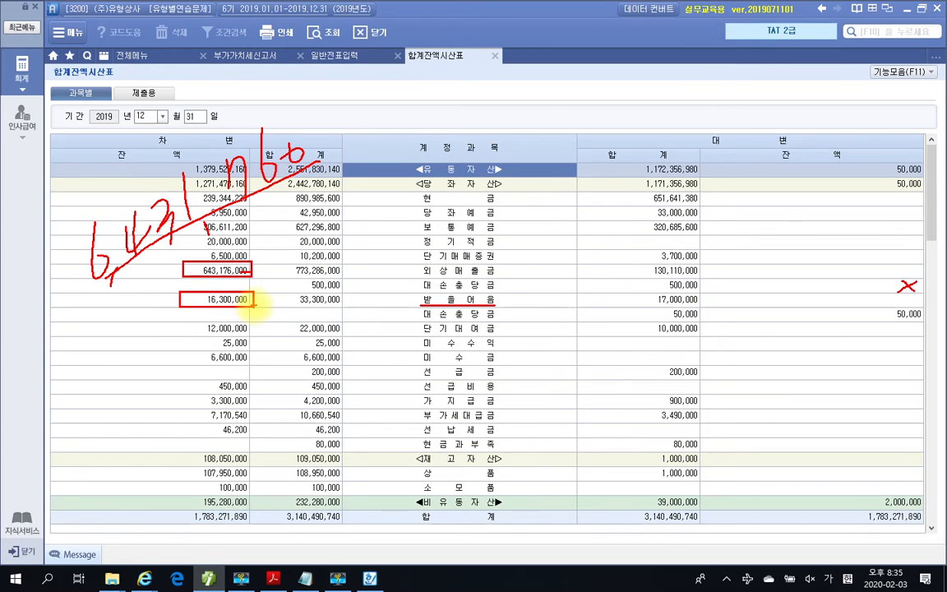
{"action": "left_click_drag", "start_coordinate": [889, 322], "coordinate": [914, 324]}
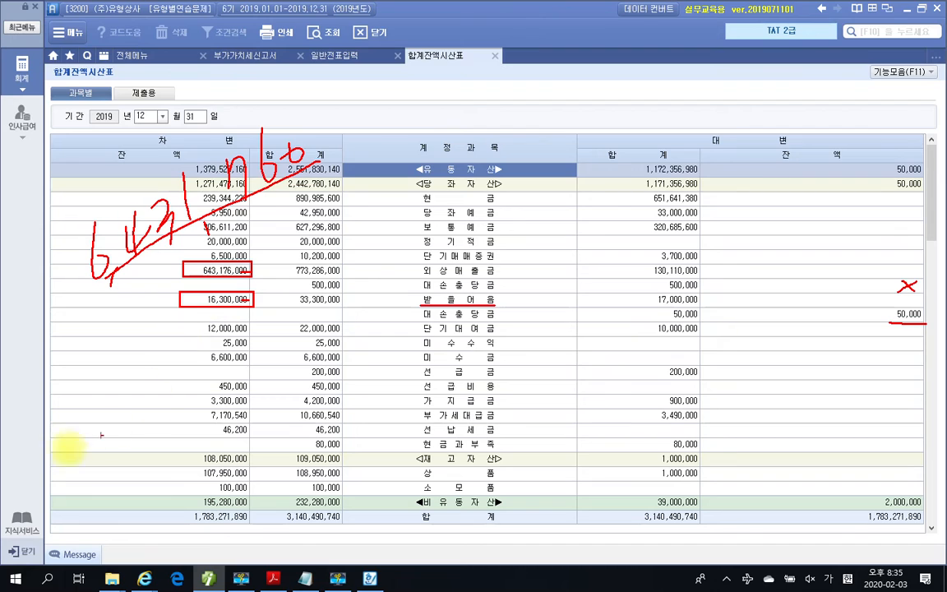
{"action": "left_click_drag", "start_coordinate": [107, 335], "coordinate": [99, 386]}
{"action": "mouse_move", "coordinate": [150, 312]}
{"action": "left_mouse_down"}
{"action": "mouse_move", "coordinate": [136, 357]}
{"action": "mouse_move", "coordinate": [186, 332]}
{"action": "mouse_move", "coordinate": [185, 352]}
{"action": "mouse_move", "coordinate": [206, 284]}
{"action": "mouse_move", "coordinate": [254, 292]}
{"action": "mouse_move", "coordinate": [275, 233]}
{"action": "mouse_move", "coordinate": [343, 272]}
{"action": "mouse_move", "coordinate": [366, 232]}
{"action": "mouse_move", "coordinate": [384, 257]}
{"action": "mouse_move", "coordinate": [423, 150]}
{"action": "mouse_move", "coordinate": [525, 160]}
{"action": "mouse_move", "coordinate": [573, 140]}
{"action": "mouse_move", "coordinate": [573, 159]}
{"action": "mouse_move", "coordinate": [562, 137]}
{"action": "mouse_move", "coordinate": [609, 107]}
{"action": "mouse_move", "coordinate": [657, 94]}
{"action": "mouse_move", "coordinate": [539, 211]}
{"action": "mouse_move", "coordinate": [598, 78]}
{"action": "mouse_move", "coordinate": [720, 129]}
{"action": "left_mouse_up"}
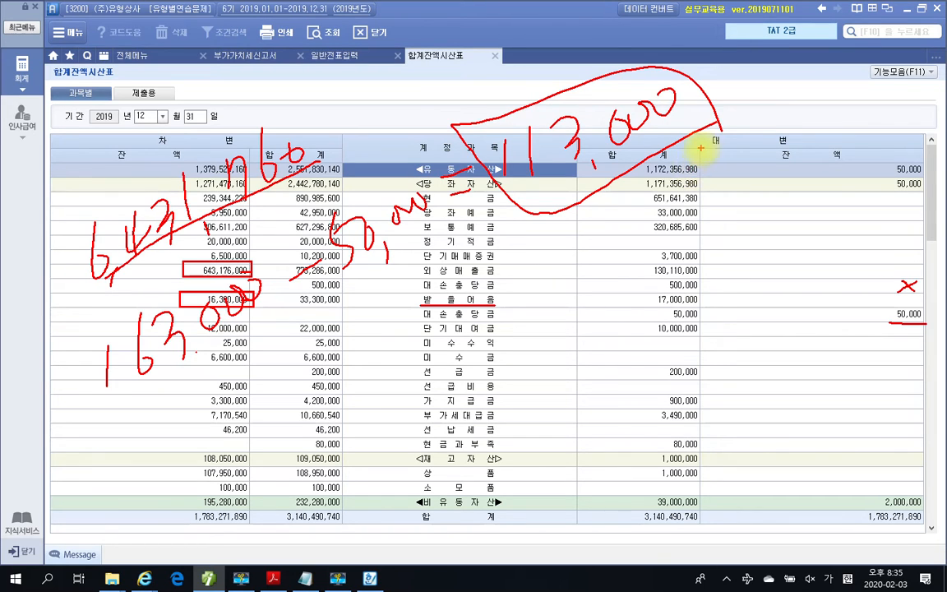
{"action": "mouse_move", "coordinate": [59, 285]}
{"action": "left_mouse_down"}
{"action": "mouse_move", "coordinate": [102, 271]}
{"action": "mouse_move", "coordinate": [59, 242]}
{"action": "mouse_move", "coordinate": [156, 169]}
{"action": "mouse_move", "coordinate": [325, 141]}
{"action": "left_mouse_up"}
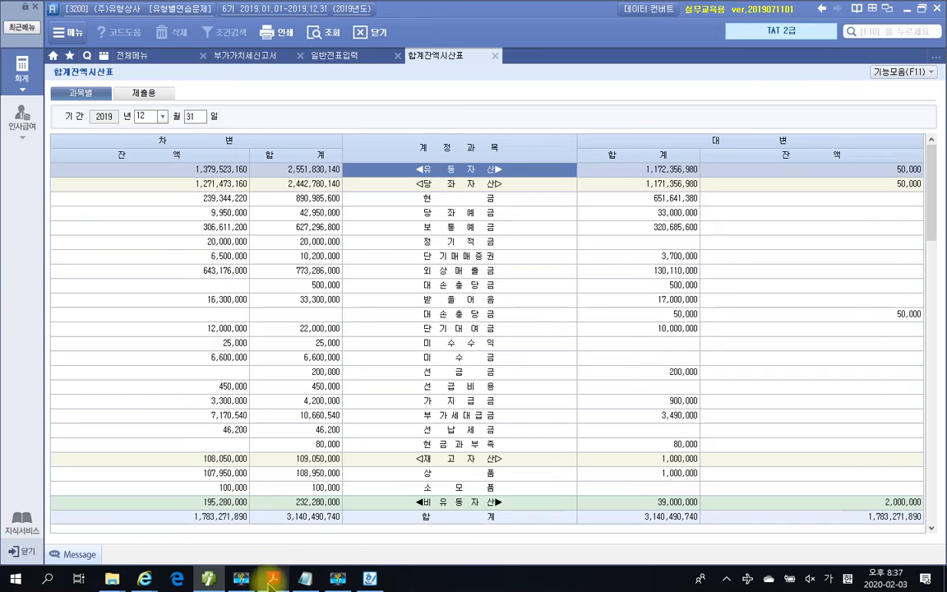
Switch to the PDF and temporarily box item 4, marking its date, 퇴직금추계액, 15,000,000 and the instruction to look up the account
{"action": "left_click", "coordinate": [272, 580]}
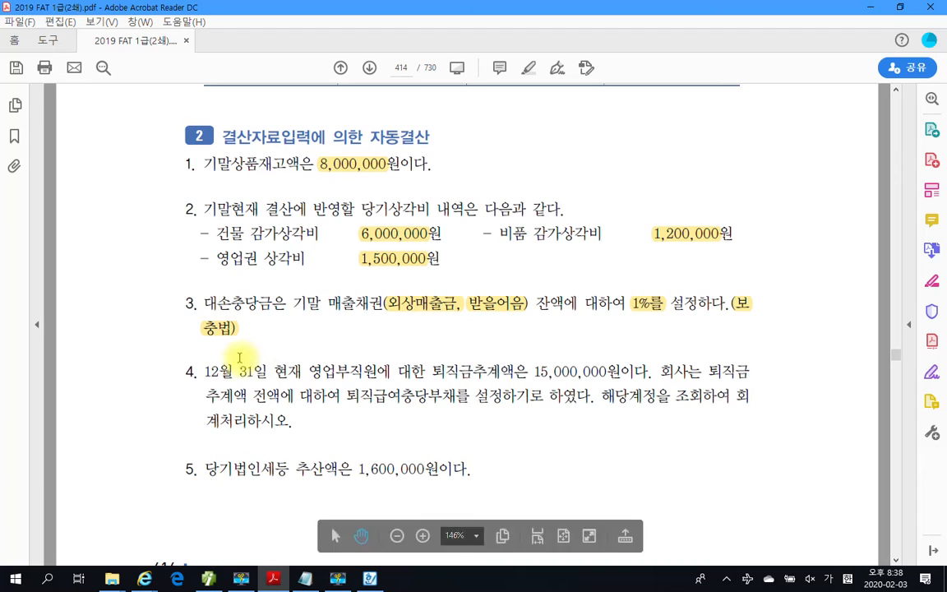
{"action": "left_click_drag", "start_coordinate": [199, 355], "coordinate": [756, 439]}
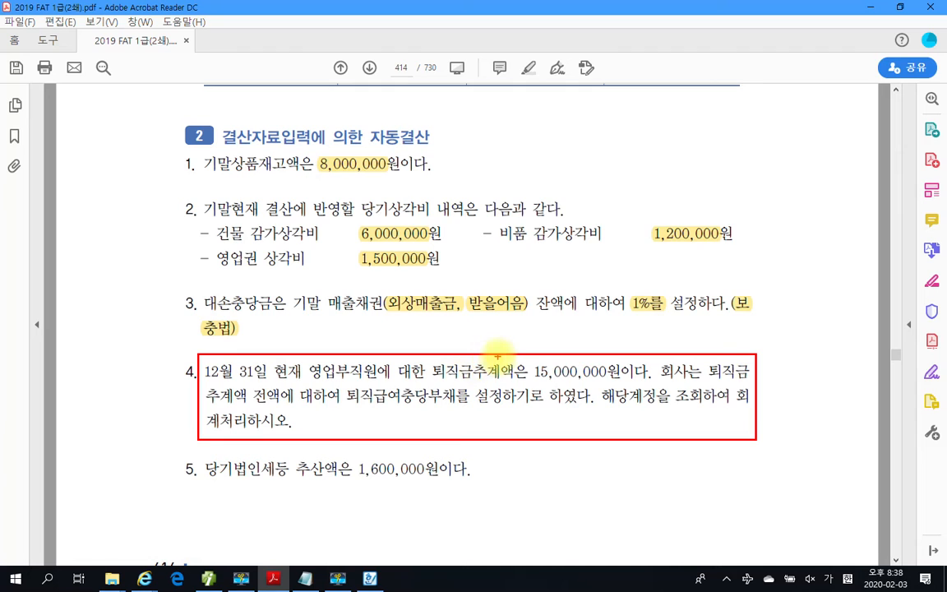
{"action": "mouse_move", "coordinate": [429, 379]}
{"action": "left_mouse_down"}
{"action": "mouse_move", "coordinate": [515, 379]}
{"action": "mouse_move", "coordinate": [532, 355]}
{"action": "mouse_move", "coordinate": [613, 359]}
{"action": "mouse_move", "coordinate": [618, 379]}
{"action": "left_mouse_up"}
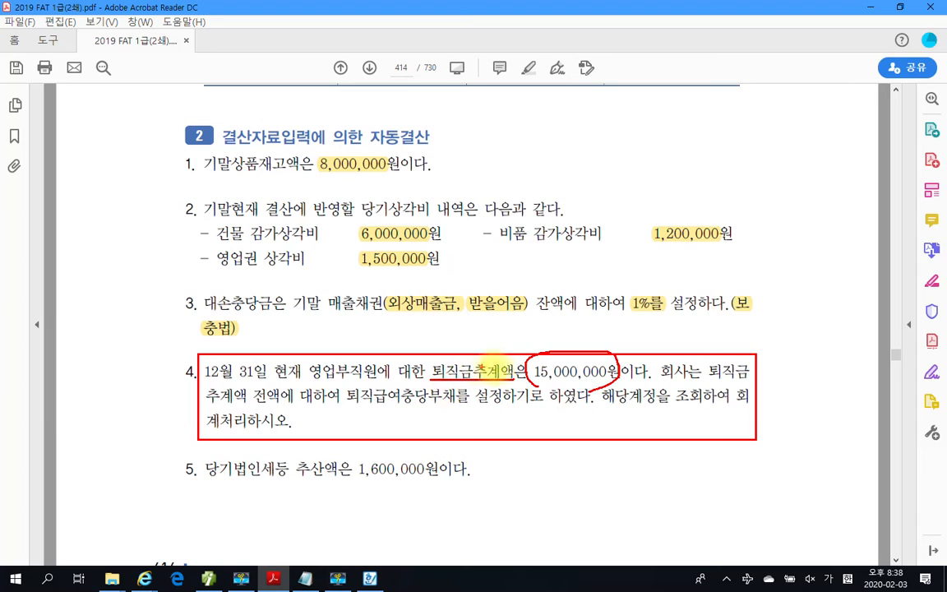
{"action": "mouse_move", "coordinate": [268, 371]}
{"action": "left_mouse_down"}
{"action": "mouse_move", "coordinate": [261, 381]}
{"action": "mouse_move", "coordinate": [205, 382]}
{"action": "mouse_move", "coordinate": [191, 358]}
{"action": "mouse_move", "coordinate": [300, 349]}
{"action": "mouse_move", "coordinate": [286, 384]}
{"action": "left_mouse_up"}
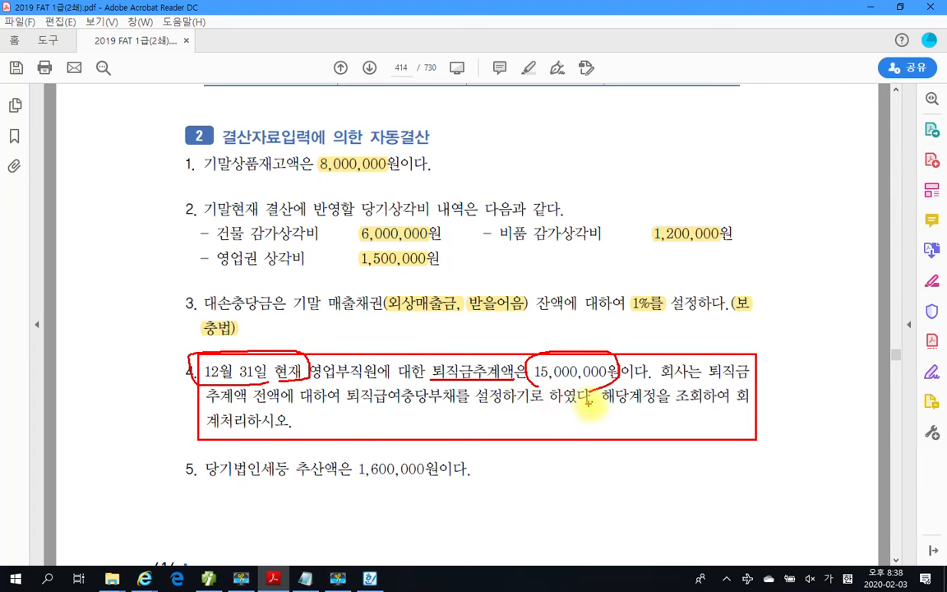
{"action": "left_click_drag", "start_coordinate": [592, 404], "coordinate": [751, 404]}
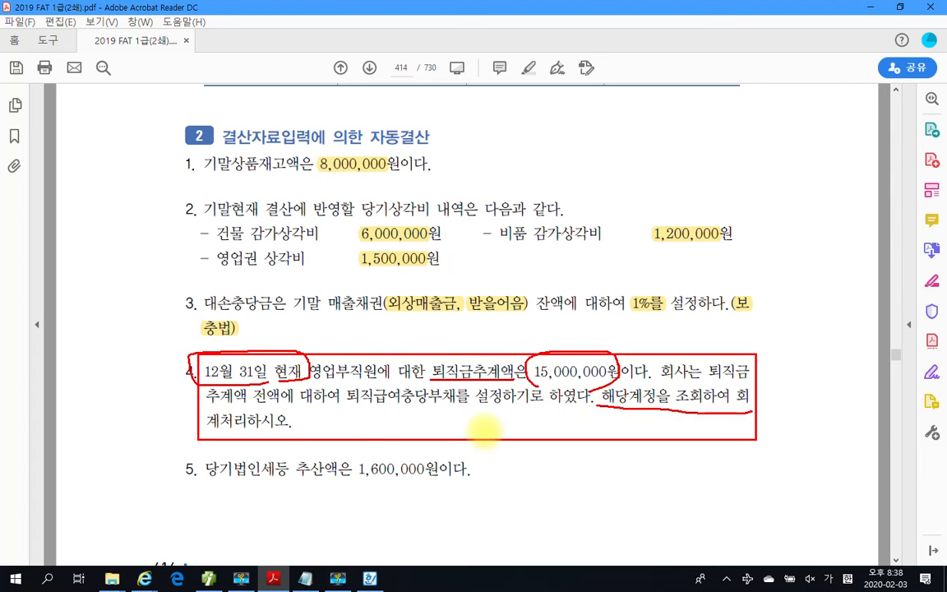
{"action": "left_click_drag", "start_coordinate": [209, 428], "coordinate": [284, 426]}
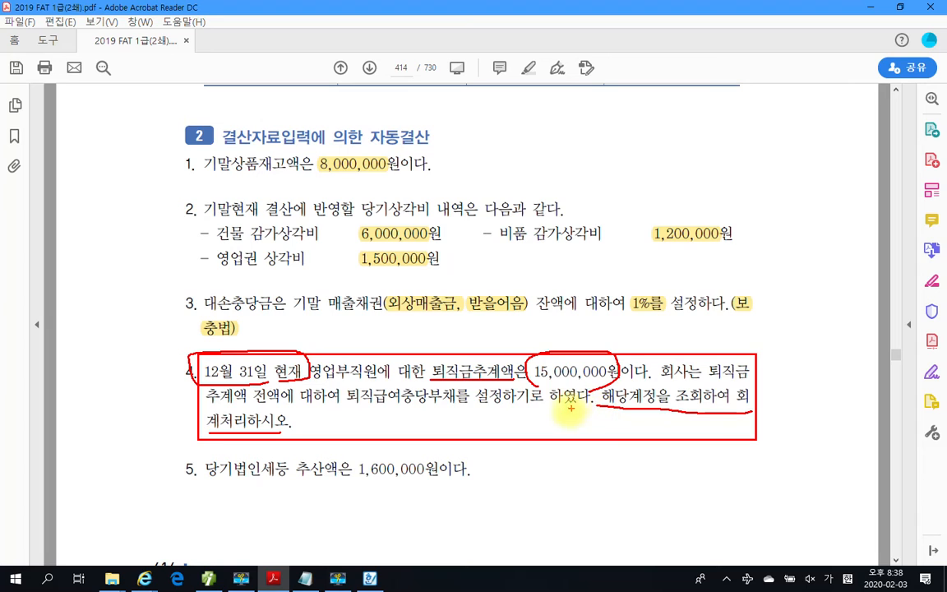
Circle and underline 퇴직급여충당부채 in item 4, tick 외상매출금 and 받을어음 in item 3, and clear the temporary markup
{"action": "mouse_move", "coordinate": [343, 389]}
{"action": "left_mouse_down"}
{"action": "mouse_move", "coordinate": [341, 402]}
{"action": "mouse_move", "coordinate": [458, 407]}
{"action": "mouse_move", "coordinate": [462, 389]}
{"action": "mouse_move", "coordinate": [416, 383]}
{"action": "left_mouse_up"}
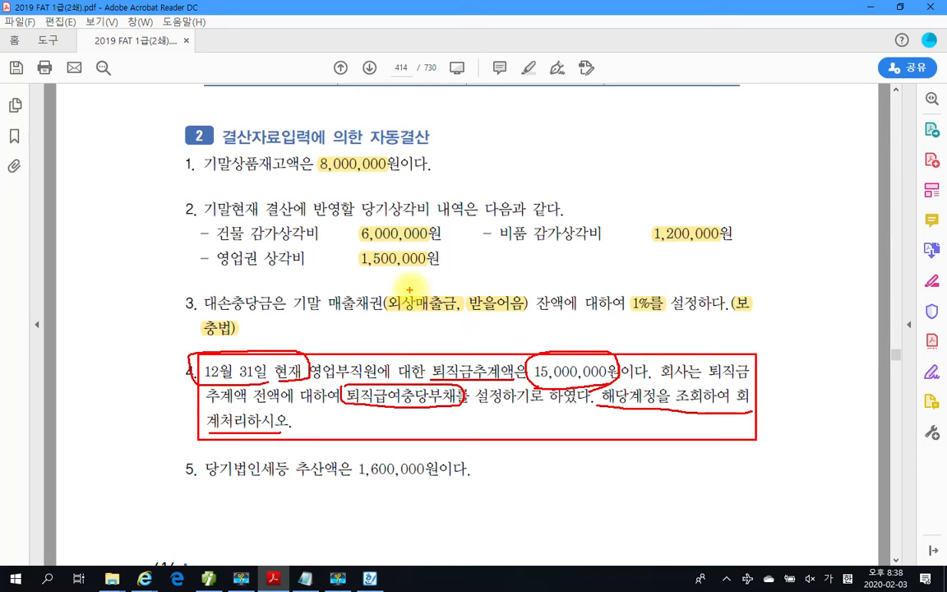
{"action": "left_click_drag", "start_coordinate": [410, 290], "coordinate": [499, 279]}
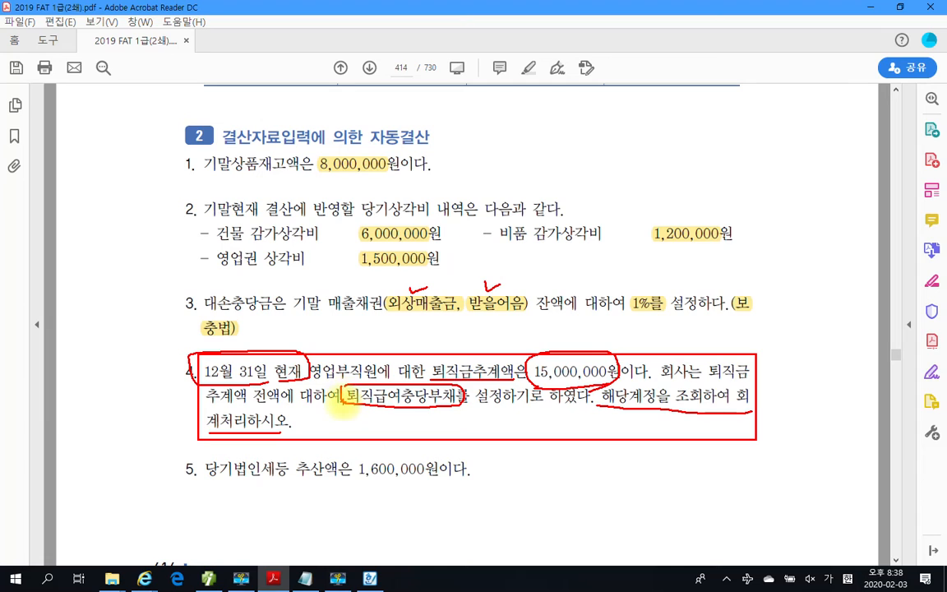
{"action": "left_click_drag", "start_coordinate": [340, 403], "coordinate": [343, 403]}
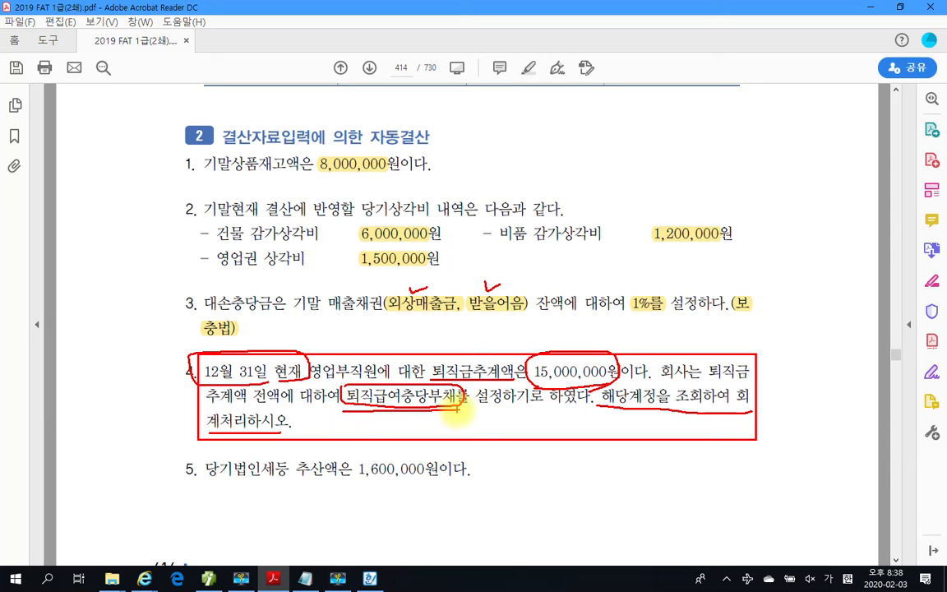
{"action": "left_click_drag", "start_coordinate": [459, 392], "coordinate": [467, 405]}
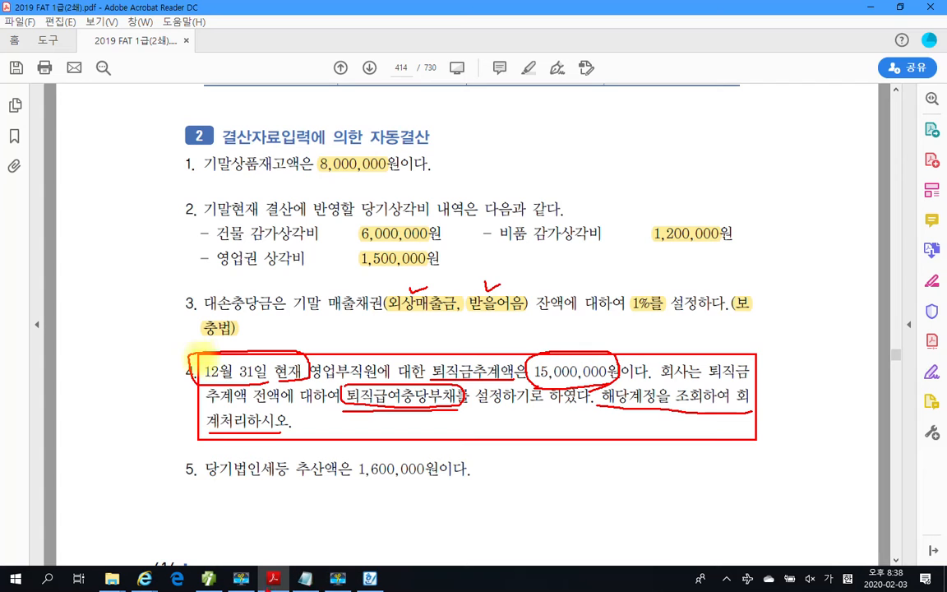
{"action": "key", "text": "Escape"}
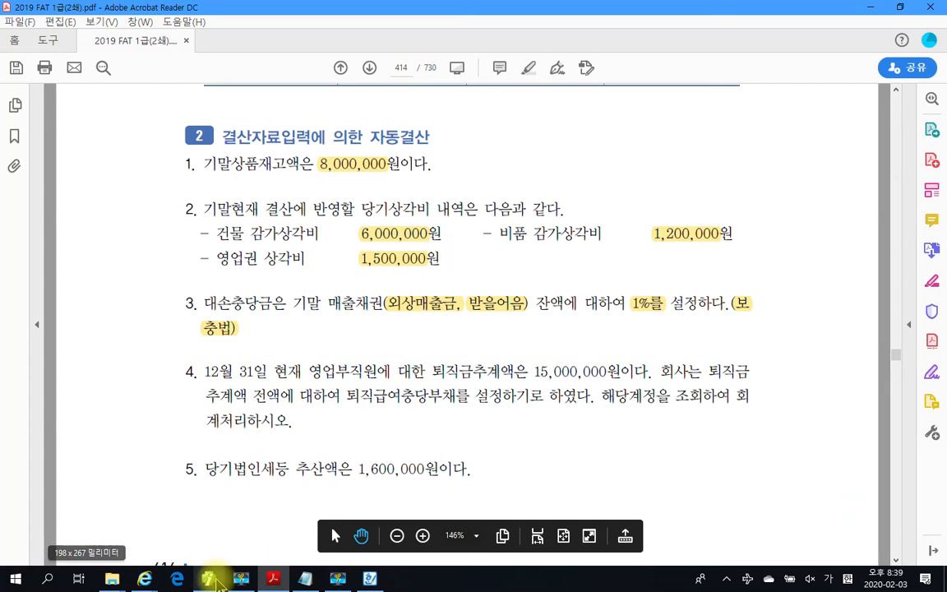
Switch to the accounting program, locate 퇴직급여충당부채 on the trial balance, temporarily box and tick its credit balance, and clear the markup
{"action": "left_click", "coordinate": [215, 580]}
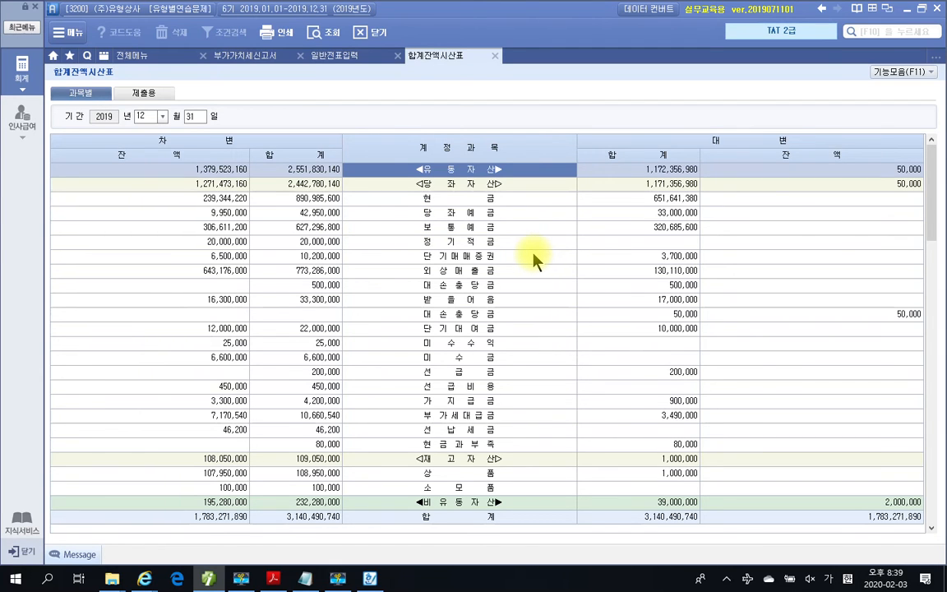
{"action": "scroll", "coordinate": [532, 255], "scroll_direction": "down", "scroll_amount": 6}
{"action": "scroll", "coordinate": [485, 329], "scroll_direction": "down", "scroll_amount": 6}
{"action": "left_click", "coordinate": [457, 370]}
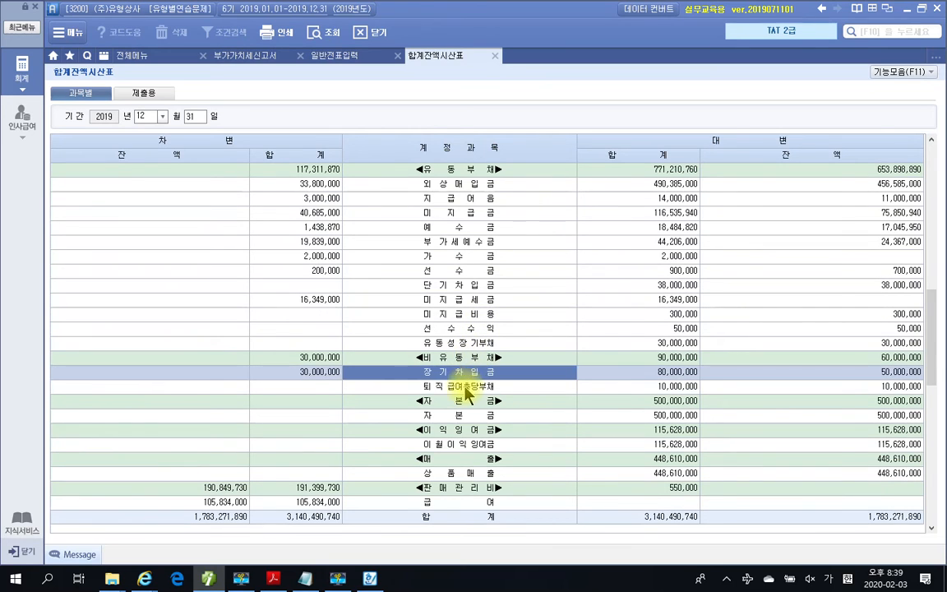
{"action": "left_click", "coordinate": [465, 386]}
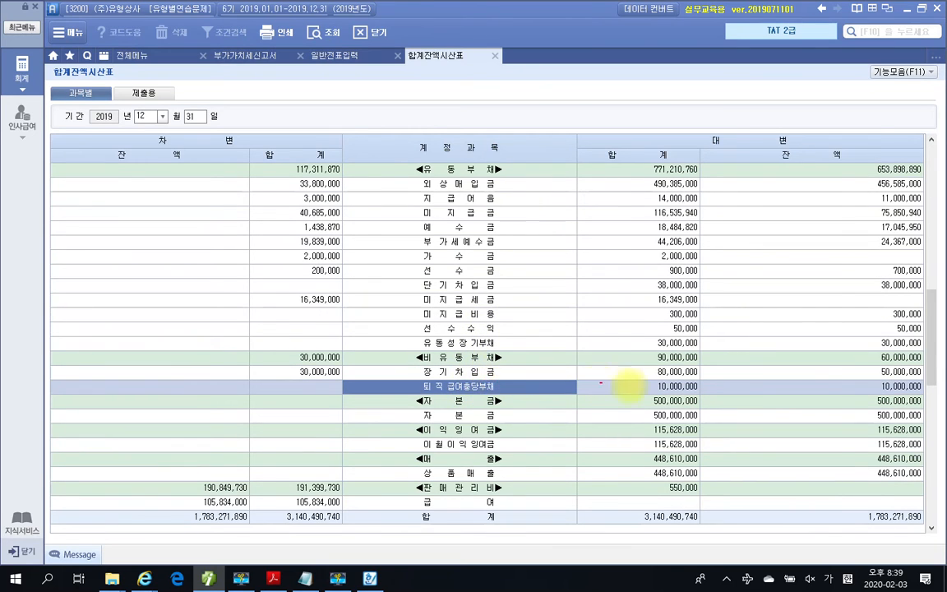
{"action": "left_click_drag", "start_coordinate": [868, 377], "coordinate": [928, 396]}
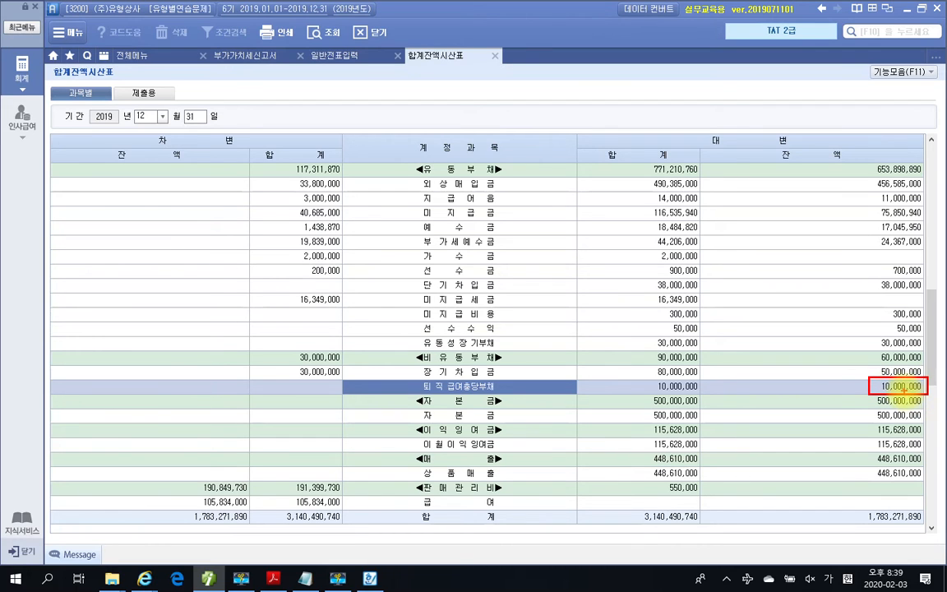
{"action": "left_click_drag", "start_coordinate": [845, 376], "coordinate": [862, 374]}
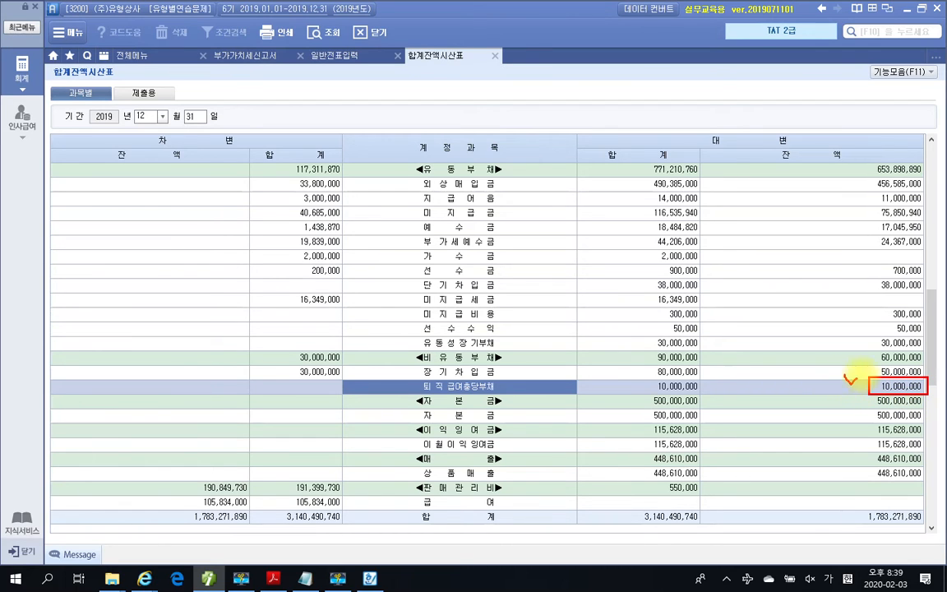
{"action": "key", "text": "Escape"}
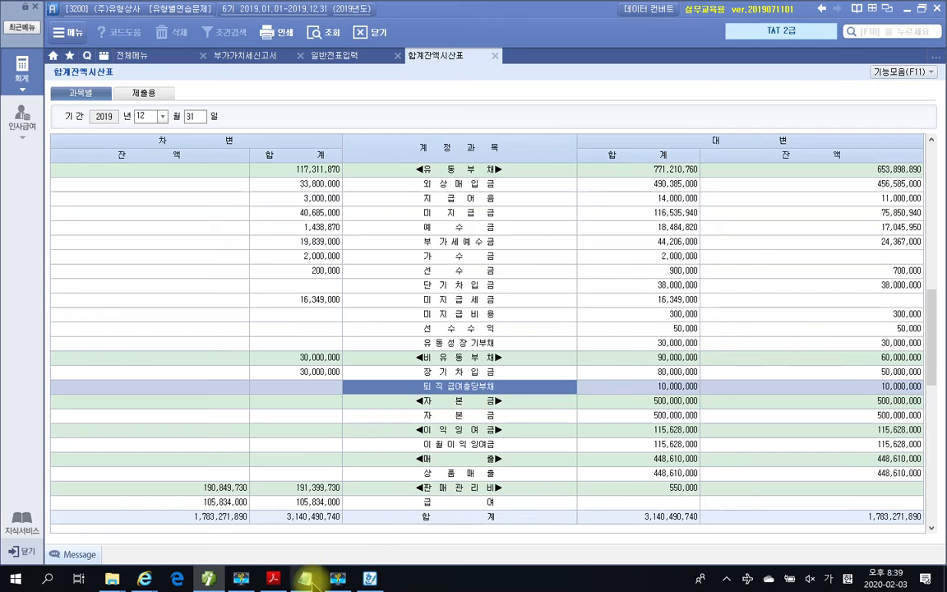
Switch to the PDF, temporarily strike through 15,000,000원 in item 4, write the additional provision above it, and clear the markup
{"action": "left_click", "coordinate": [212, 580]}
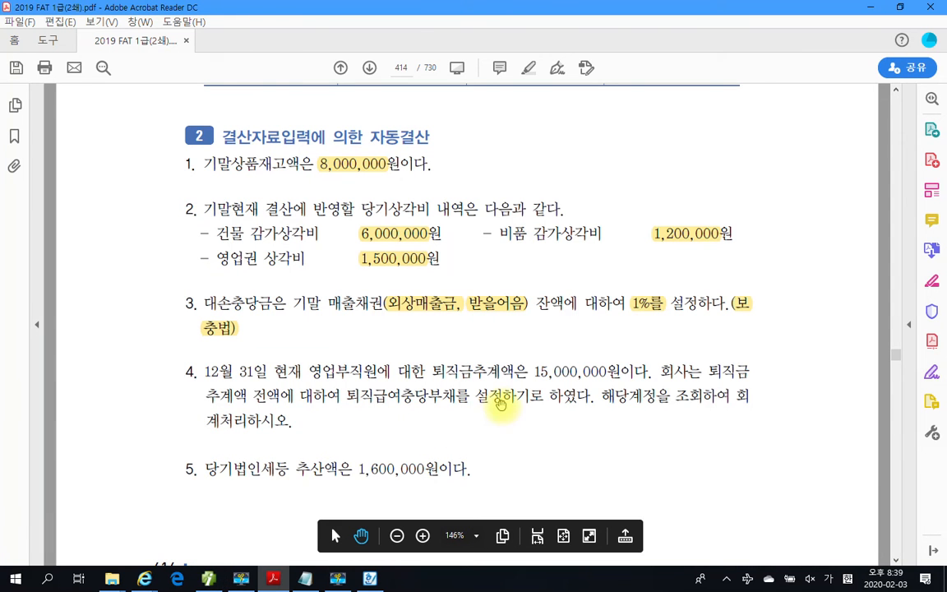
{"action": "left_click_drag", "start_coordinate": [532, 372], "coordinate": [625, 372]}
{"action": "mouse_move", "coordinate": [553, 339]}
{"action": "left_mouse_down"}
{"action": "mouse_move", "coordinate": [557, 349]}
{"action": "mouse_move", "coordinate": [561, 335]}
{"action": "mouse_move", "coordinate": [577, 347]}
{"action": "left_mouse_up"}
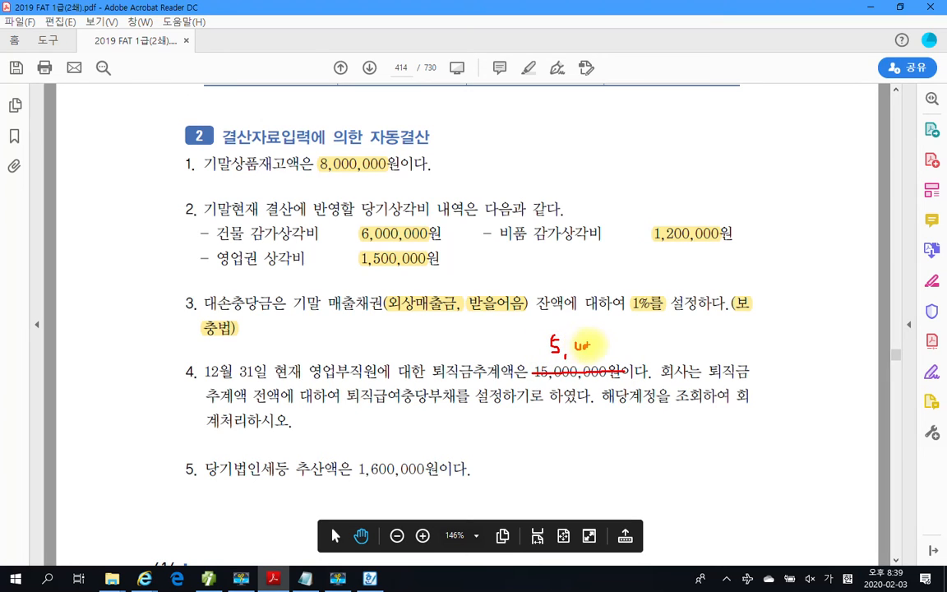
{"action": "mouse_move", "coordinate": [593, 347]}
{"action": "left_mouse_down"}
{"action": "mouse_move", "coordinate": [602, 355]}
{"action": "mouse_move", "coordinate": [626, 348]}
{"action": "left_mouse_up"}
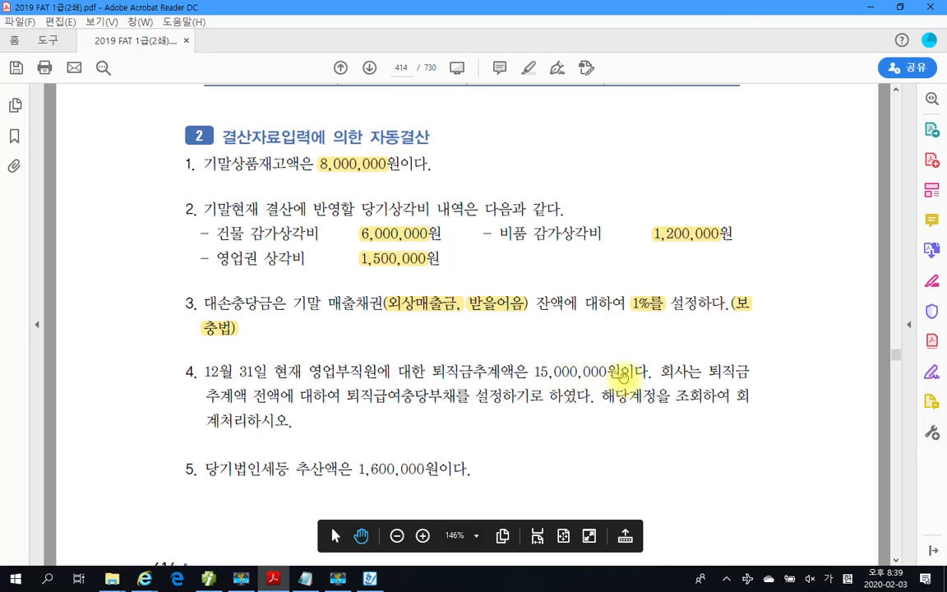
Highlight the 당기법인세등 추산액 figure 1,600,000 in item 5 of the PDF
{"action": "scroll", "coordinate": [600, 386], "scroll_direction": "down", "scroll_amount": 3}
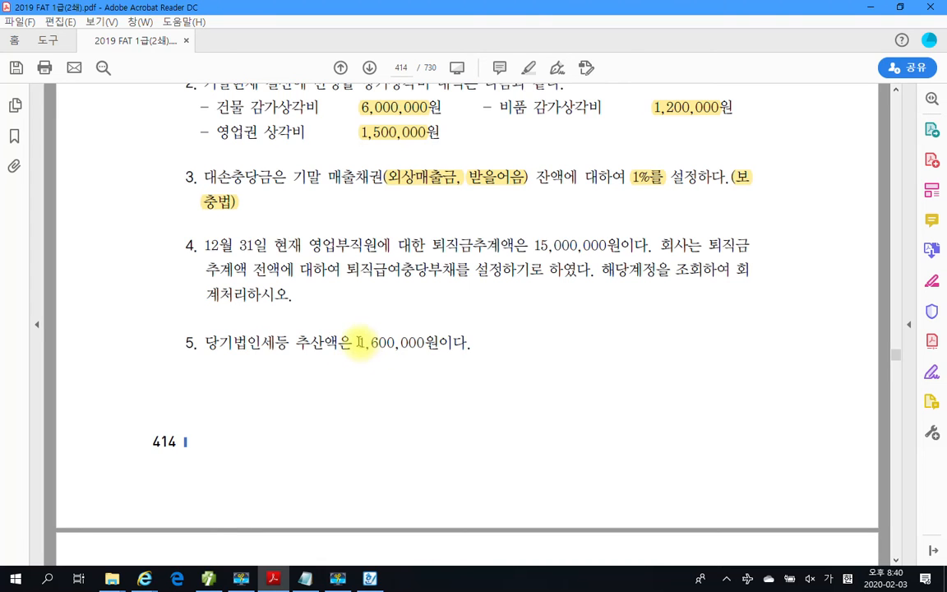
{"action": "left_click_drag", "start_coordinate": [359, 342], "coordinate": [425, 344]}
{"action": "right_click", "coordinate": [403, 347]}
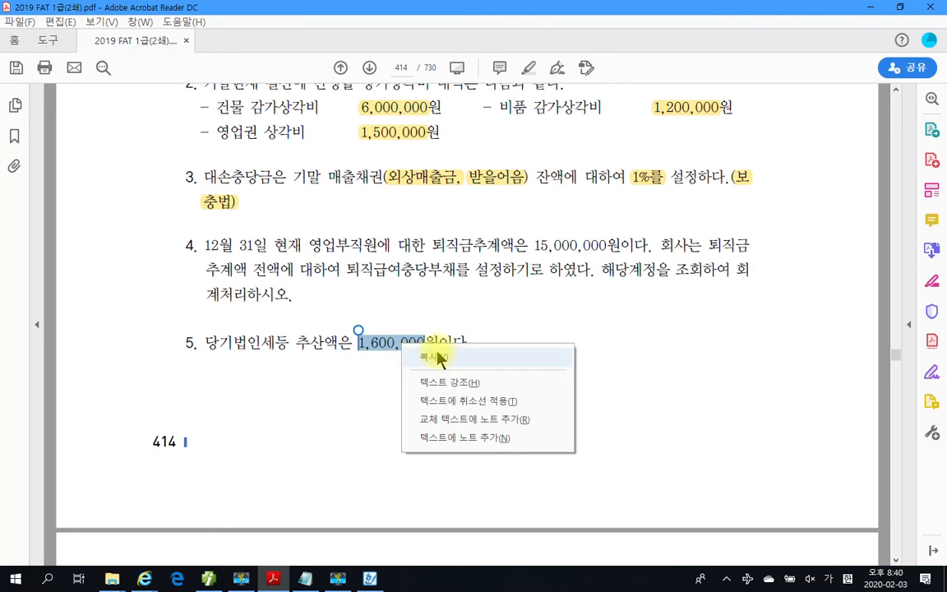
{"action": "left_click", "coordinate": [454, 385]}
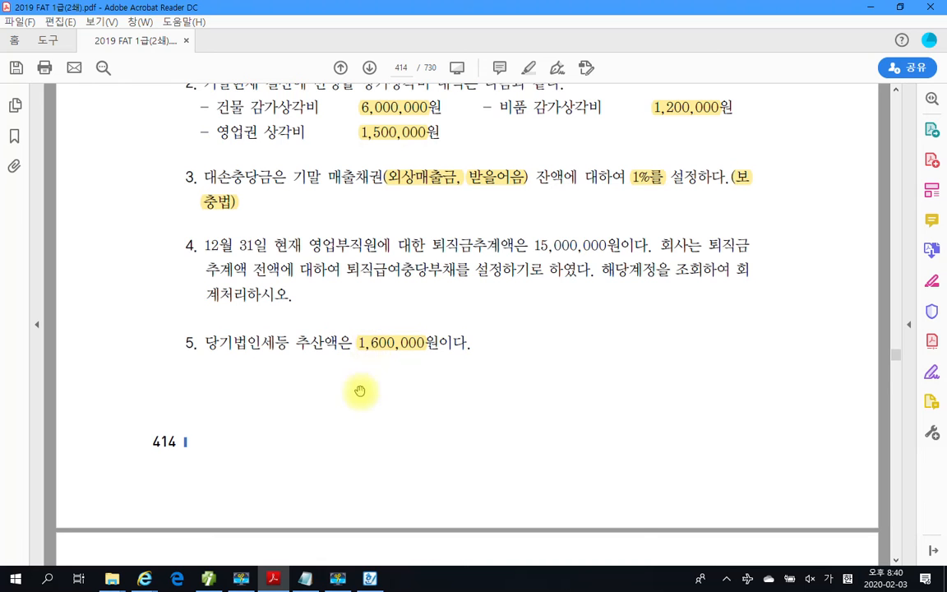
On the accounting program's trial balance, temporarily box the 당좌자산 accounts, mark 선납세금 and its balance, clear the markup, and recheck the PDF's item 5
{"action": "left_click", "coordinate": [208, 578]}
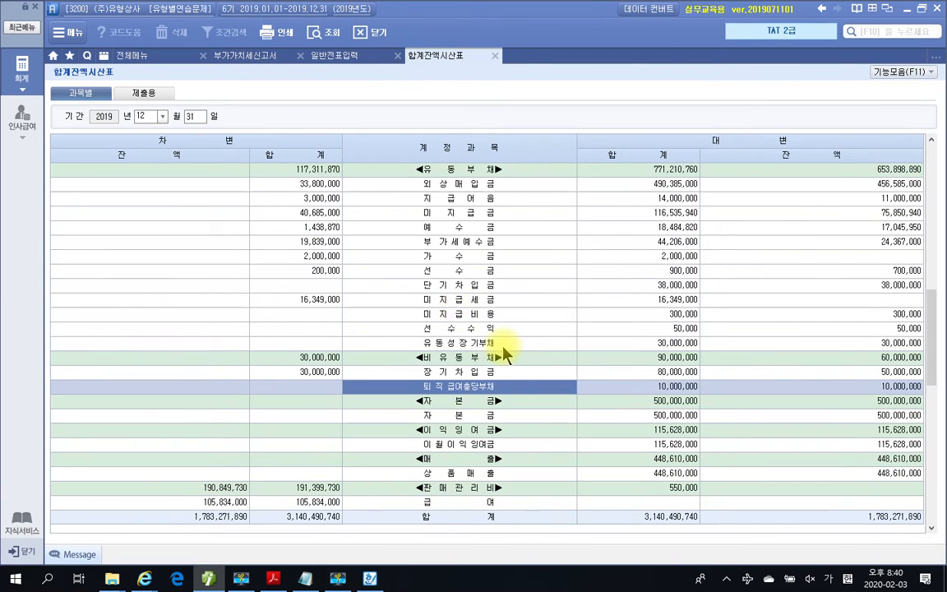
{"action": "scroll", "coordinate": [503, 353], "scroll_direction": "up", "scroll_amount": 10}
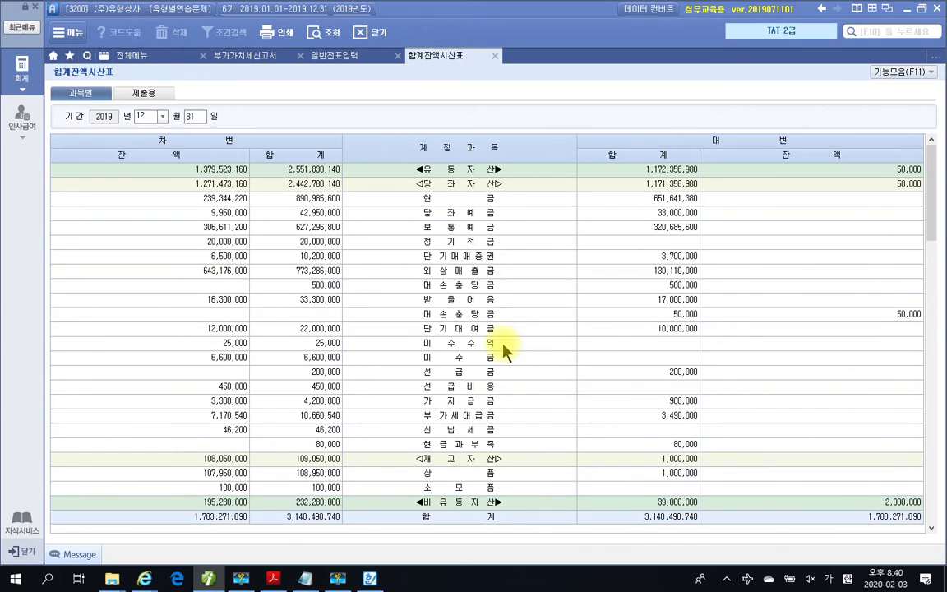
{"action": "mouse_move", "coordinate": [398, 184]}
{"action": "left_mouse_down"}
{"action": "mouse_move", "coordinate": [438, 218]}
{"action": "mouse_move", "coordinate": [540, 406]}
{"action": "mouse_move", "coordinate": [539, 453]}
{"action": "left_mouse_up"}
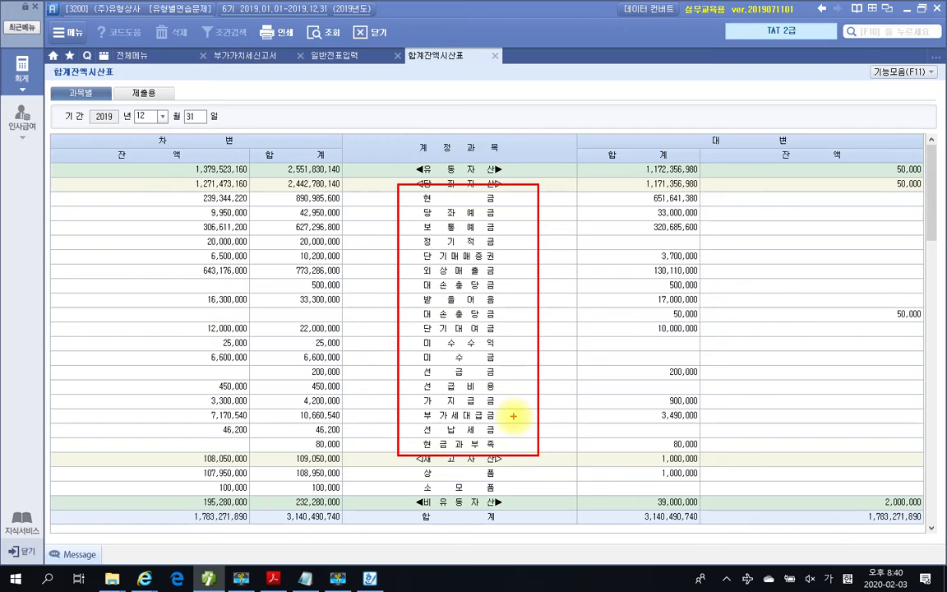
{"action": "left_click_drag", "start_coordinate": [507, 439], "coordinate": [421, 439]}
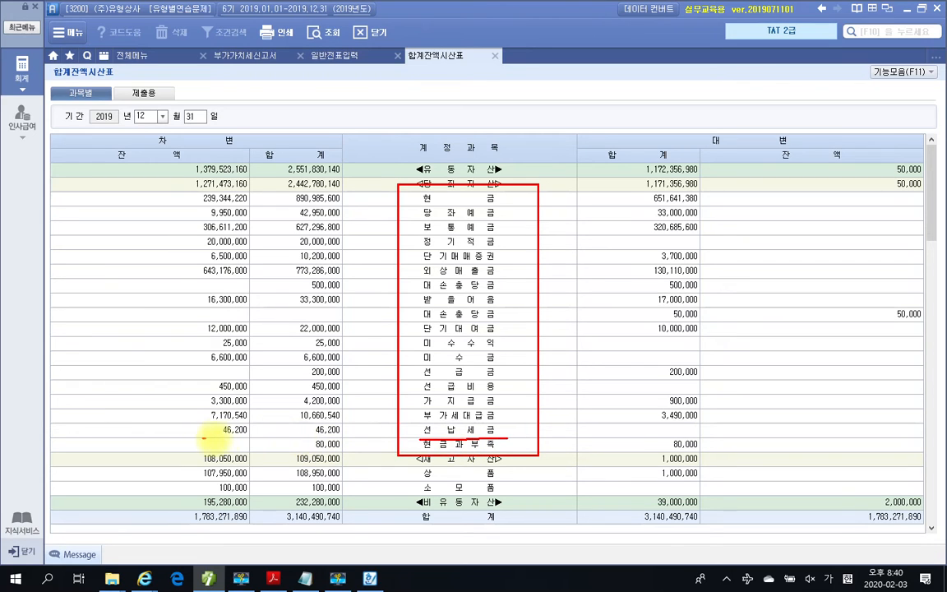
{"action": "left_click_drag", "start_coordinate": [202, 438], "coordinate": [262, 439]}
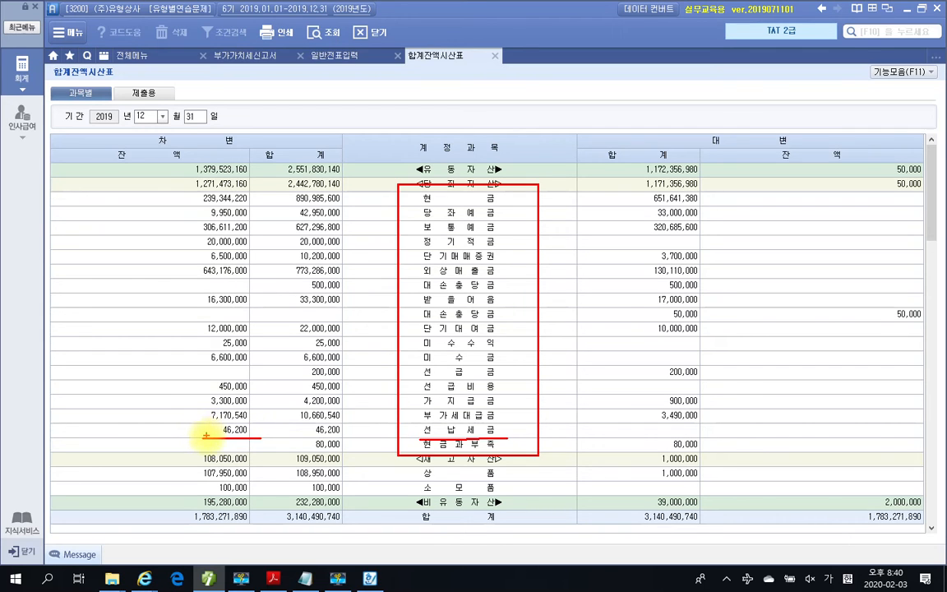
{"action": "mouse_move", "coordinate": [205, 436]}
{"action": "left_mouse_down"}
{"action": "mouse_move", "coordinate": [206, 423]}
{"action": "mouse_move", "coordinate": [252, 422]}
{"action": "mouse_move", "coordinate": [261, 436]}
{"action": "left_mouse_up"}
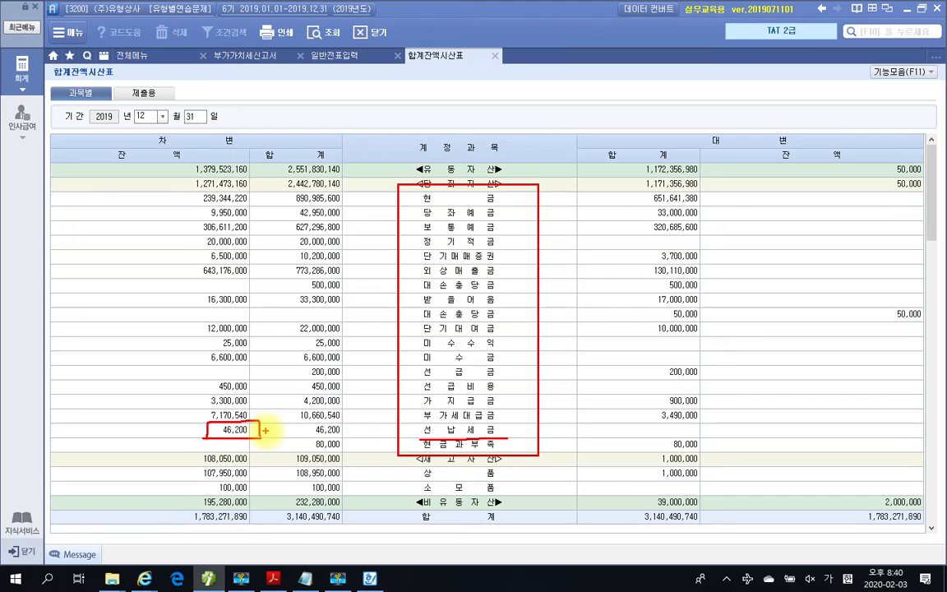
{"action": "key", "text": "Escape"}
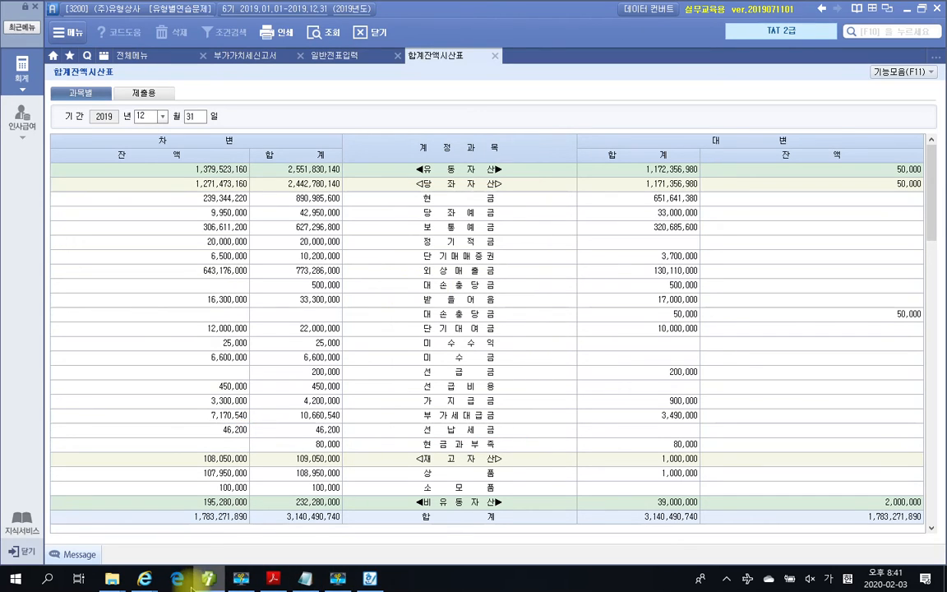
{"action": "left_click", "coordinate": [273, 579]}
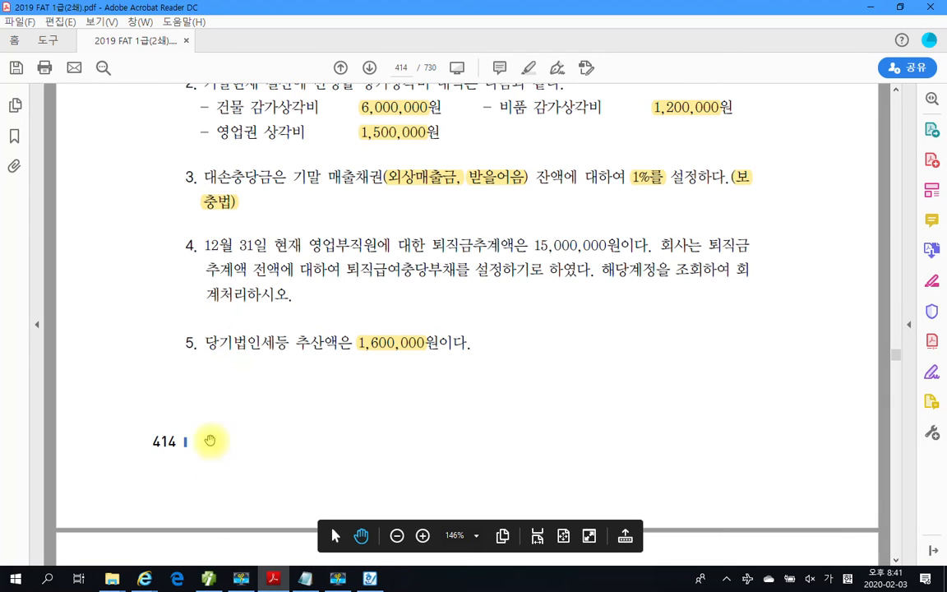
{"action": "left_click", "coordinate": [208, 579]}
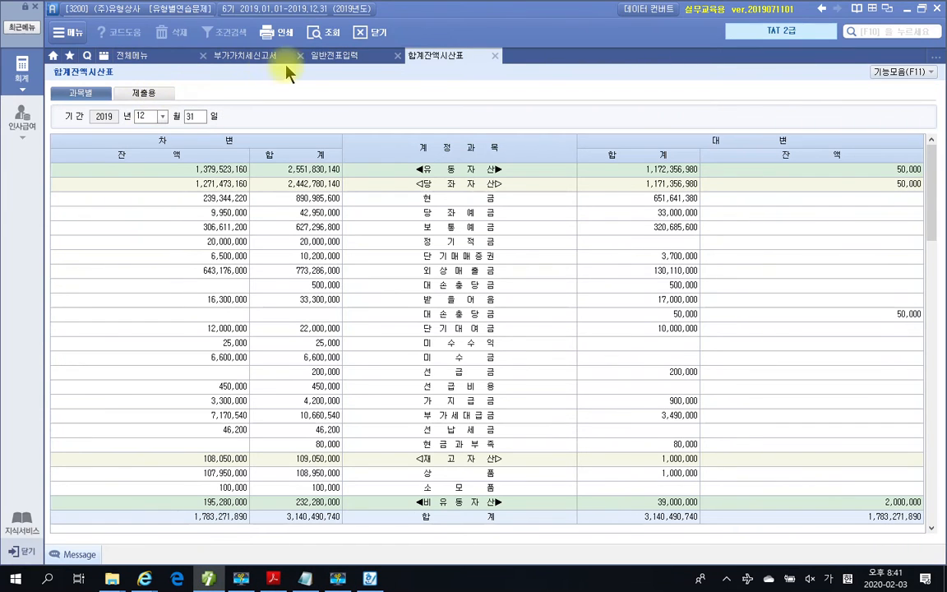
In 일반전표입력, add a December 31 debit line for account 998 법인세등 with the amount 46,000
{"action": "left_click", "coordinate": [325, 55]}
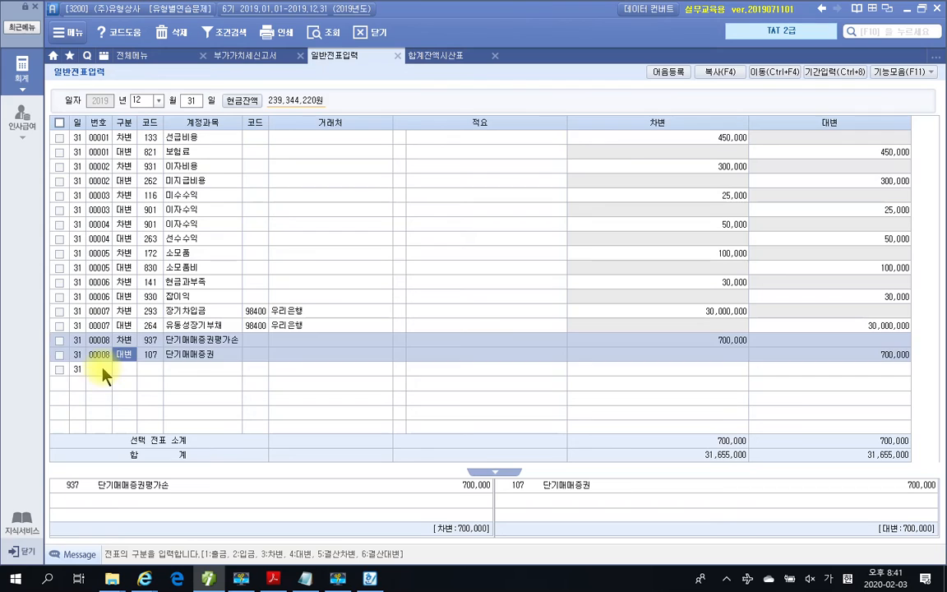
{"action": "left_click", "coordinate": [103, 370]}
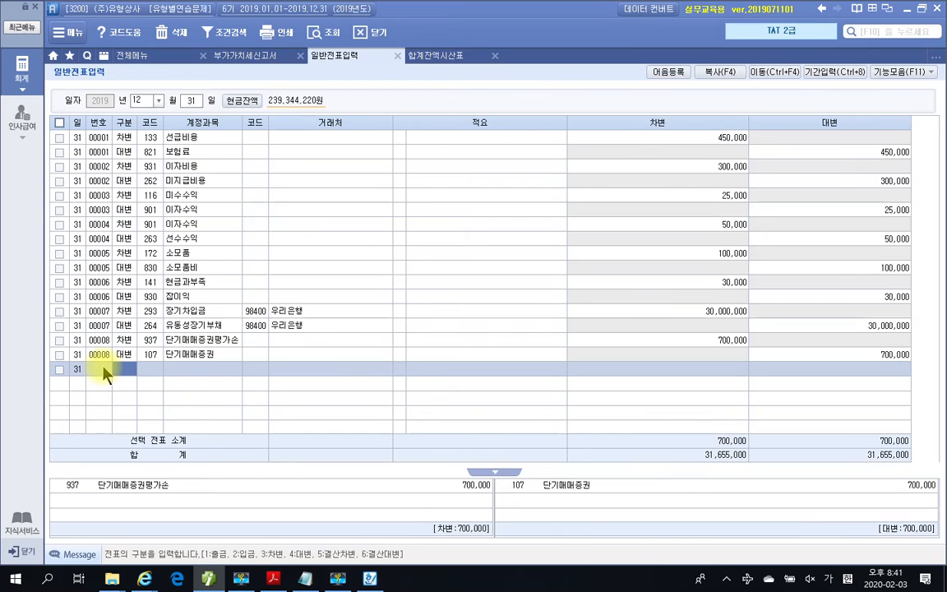
{"action": "type", "text": "3"}
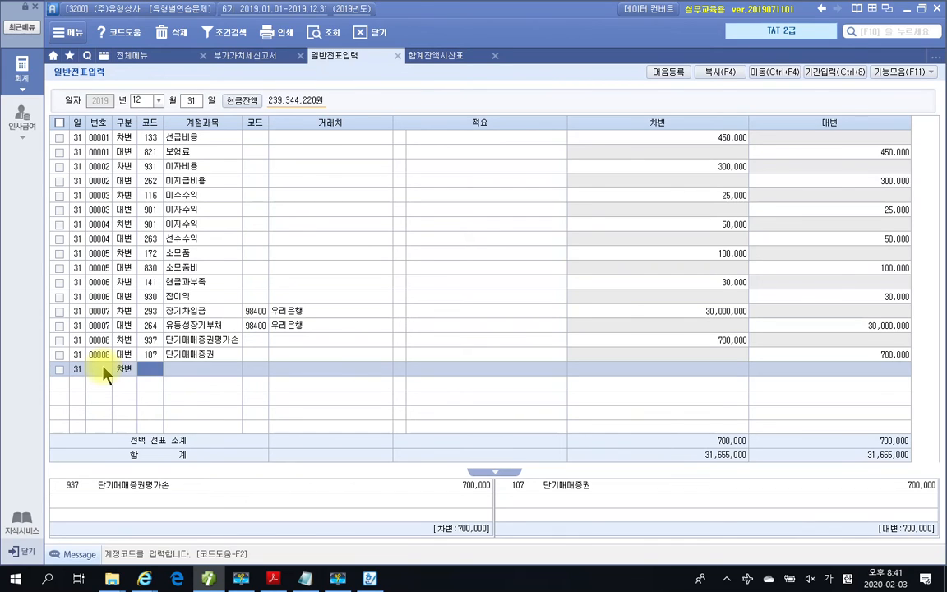
{"action": "type", "text": "법인"}
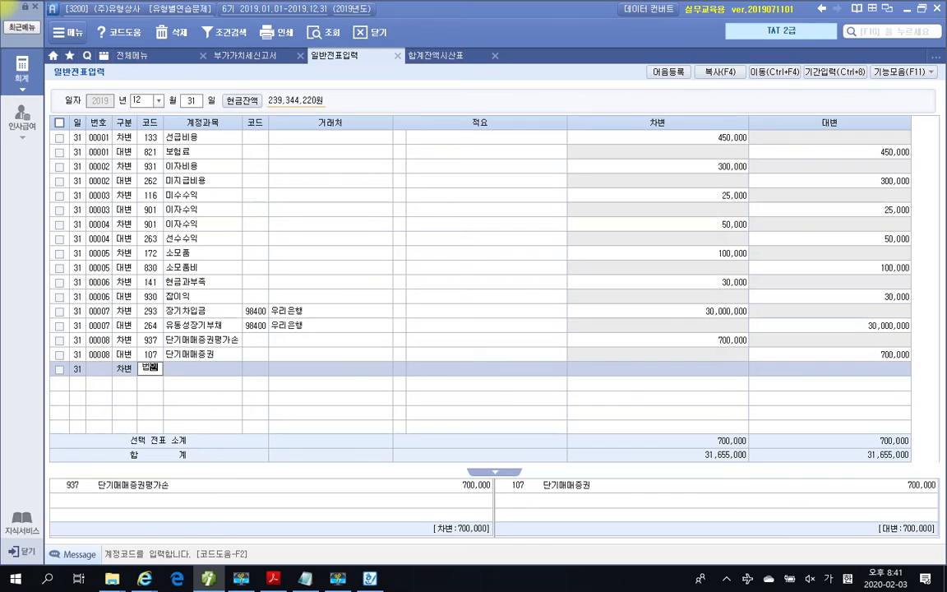
{"action": "key", "text": "Return"}
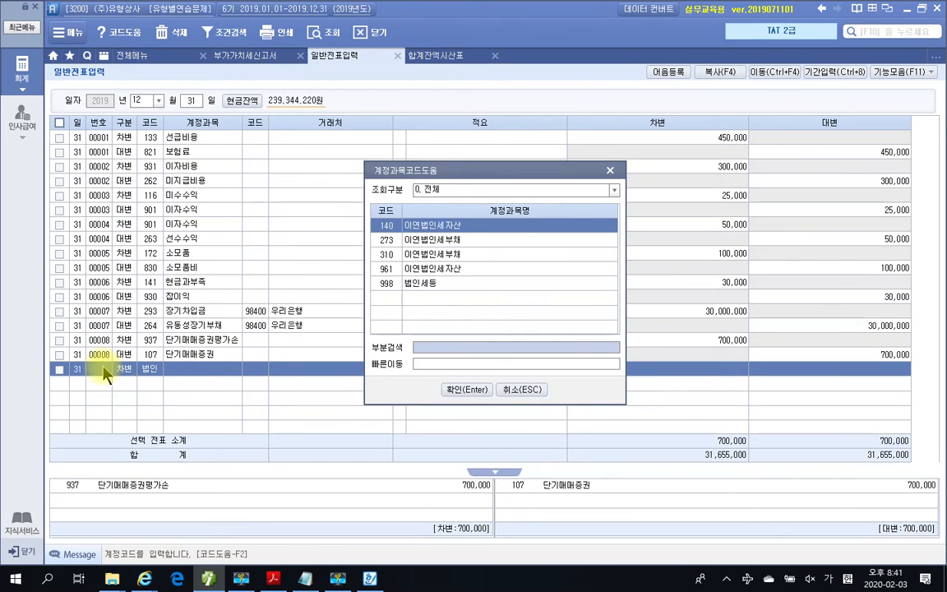
{"action": "key", "text": "Down"}
{"action": "key", "text": "Down"}
{"action": "key", "text": "Down"}
{"action": "key", "text": "Down"}
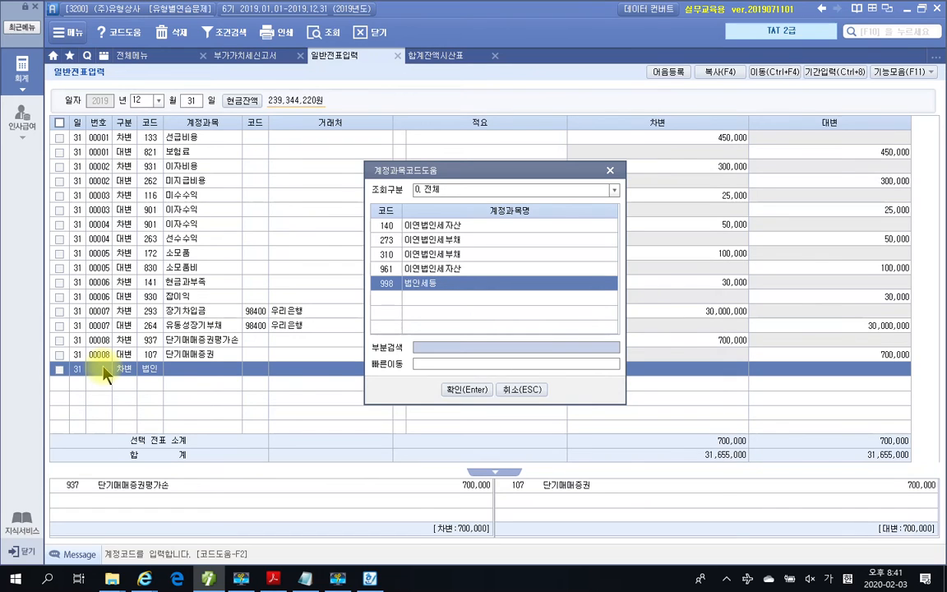
{"action": "key", "text": "Return"}
{"action": "key", "text": "Return"}
{"action": "key", "text": "Return"}
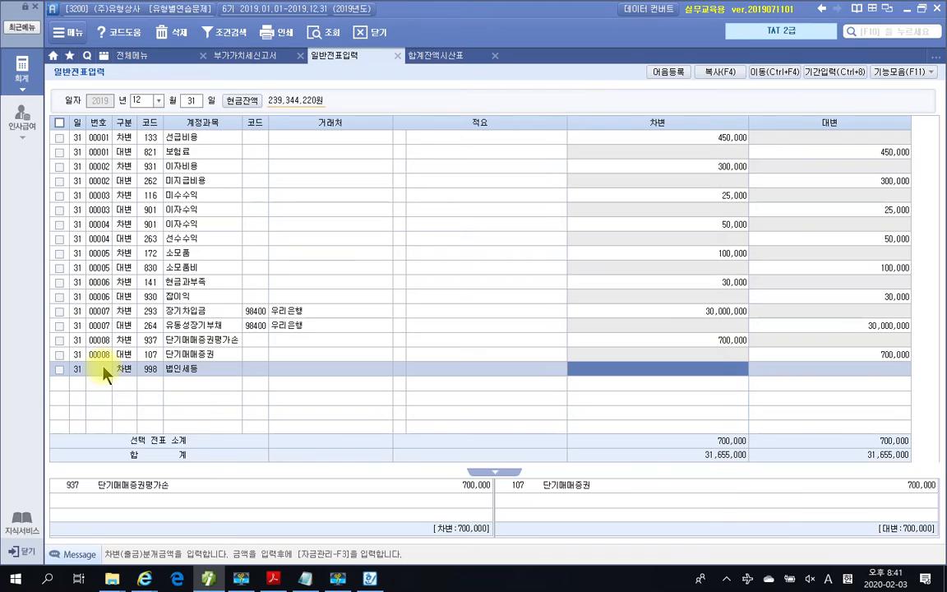
{"action": "type", "text": "460000"}
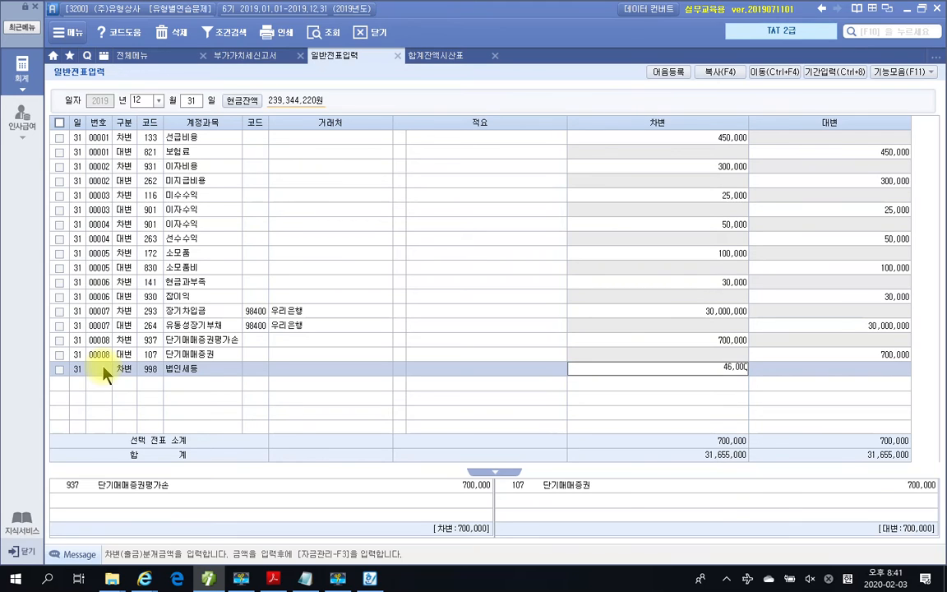
{"action": "key", "text": "Return"}
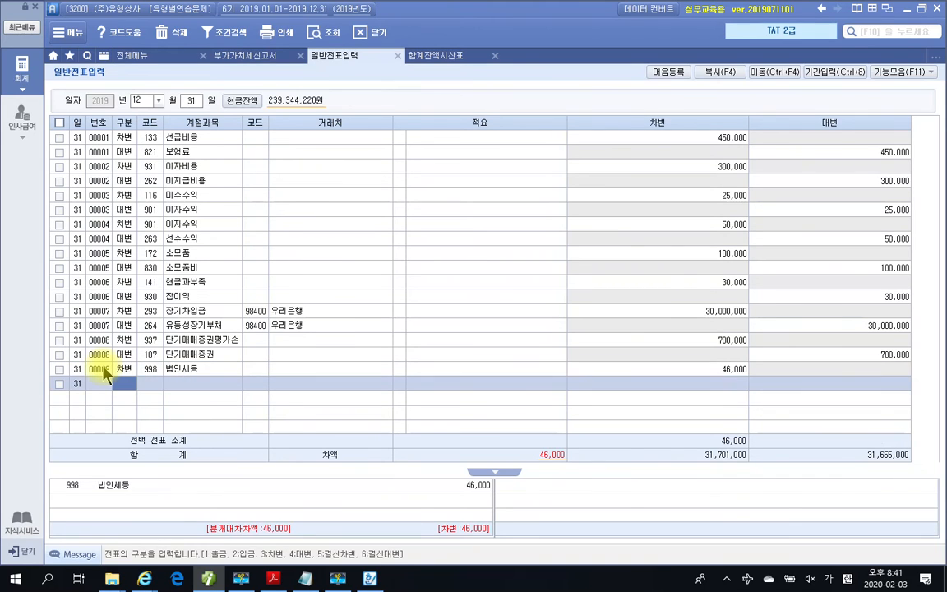
Complete the 법인세등 entry with a credit line for account 136 선납세금 of 46,000
{"action": "type", "text": "4"}
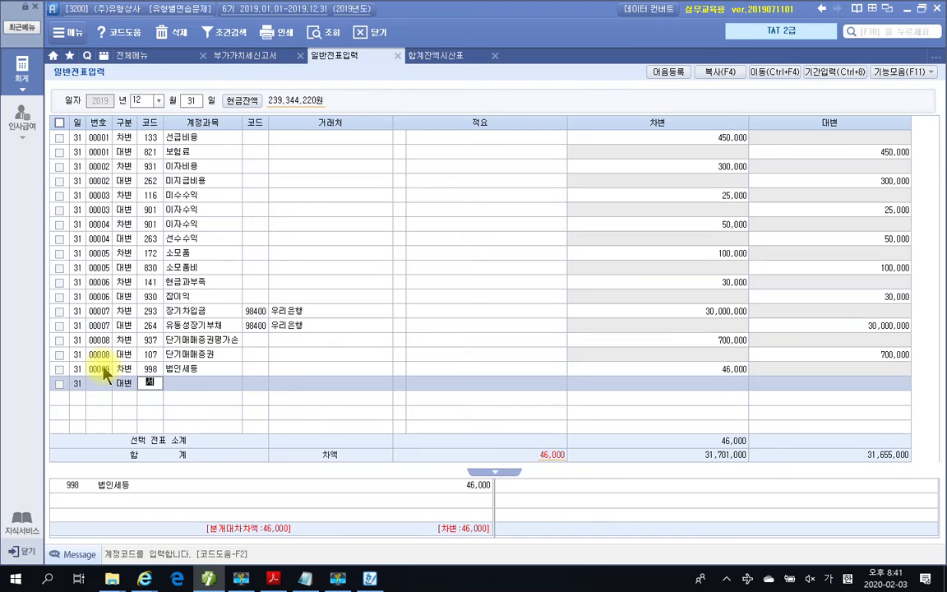
{"action": "type", "text": "136"}
{"action": "key", "text": "Return"}
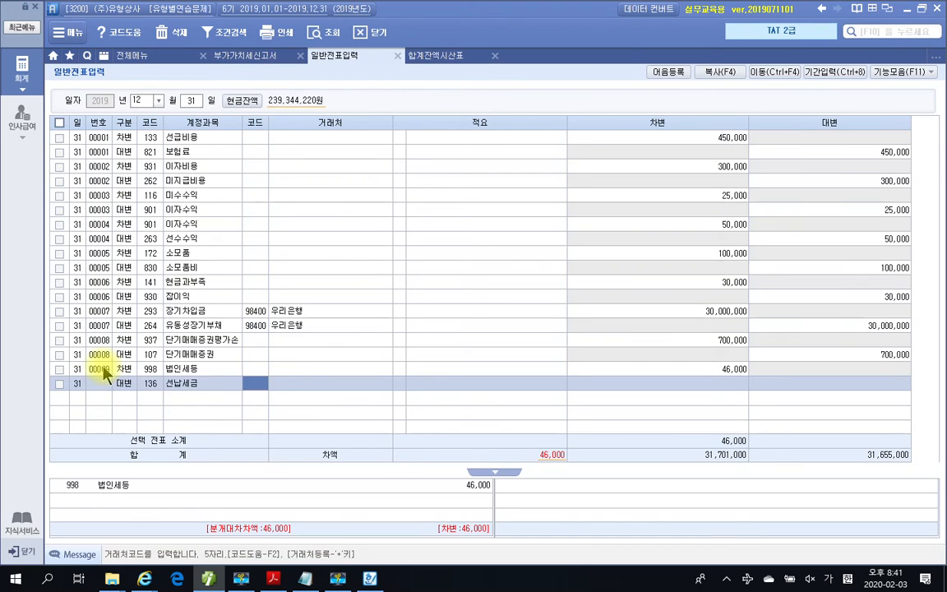
{"action": "key", "text": "Return"}
{"action": "key", "text": "Return"}
{"action": "key", "text": "Return"}
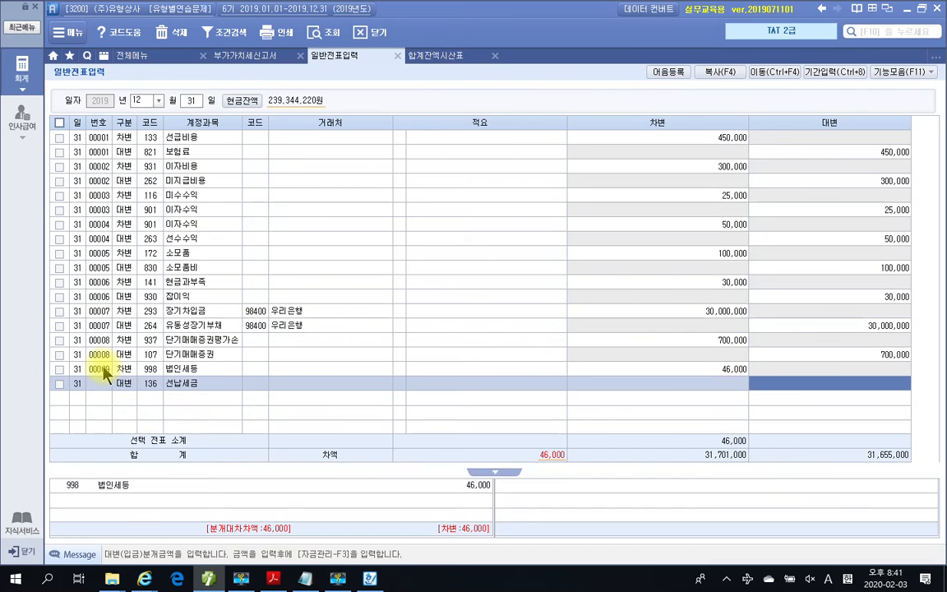
{"action": "type", "text": "460000"}
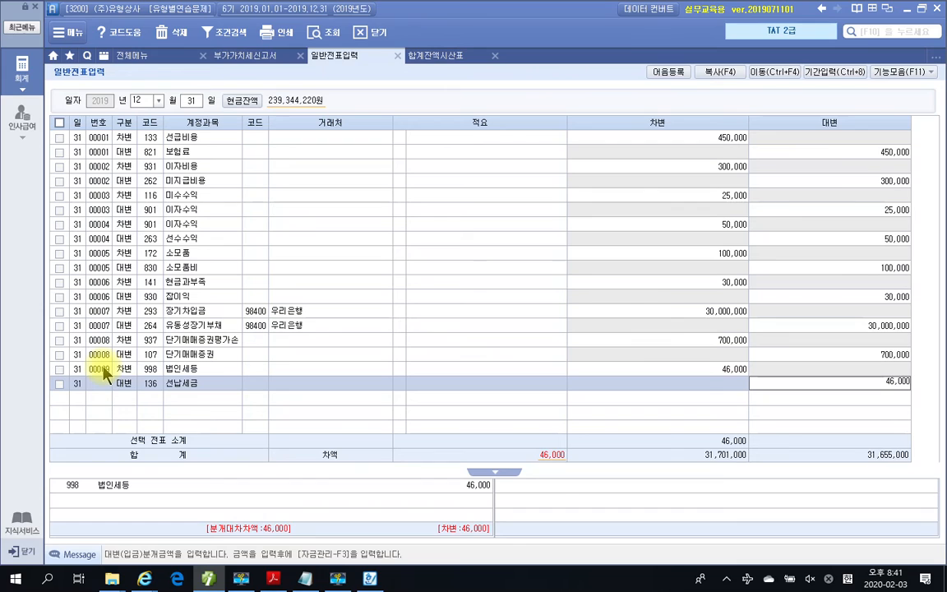
{"action": "key", "text": "Return"}
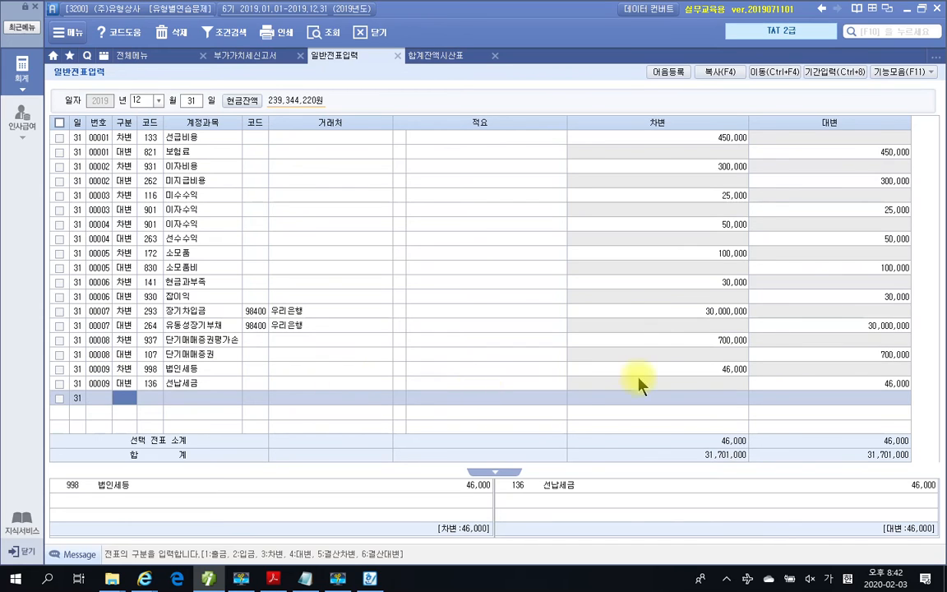
Refresh the 합계잔액시산표, check the 선납세금 balance against the recorded offset, and recheck item 5 in the PDF
{"action": "left_click", "coordinate": [162, 383]}
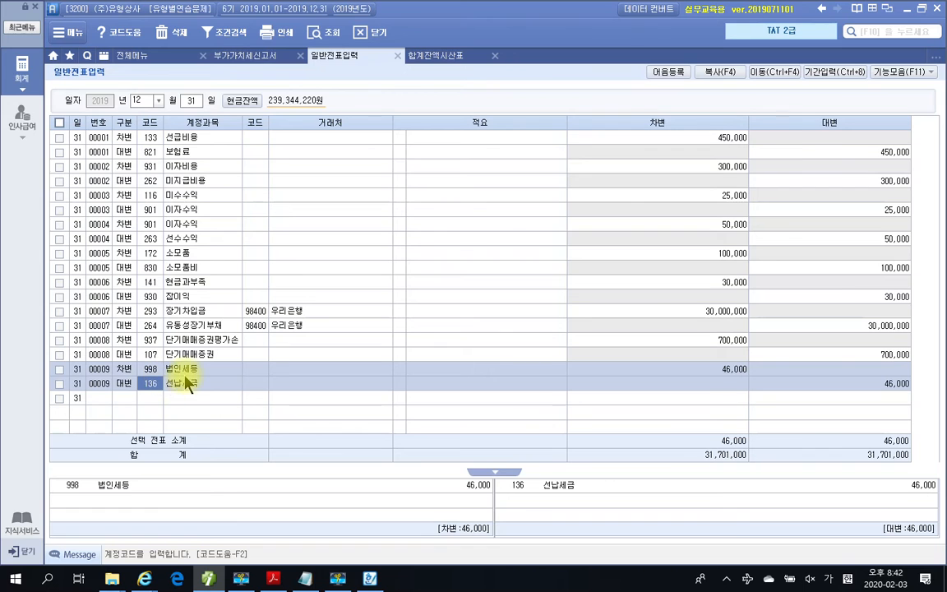
{"action": "left_click", "coordinate": [208, 580]}
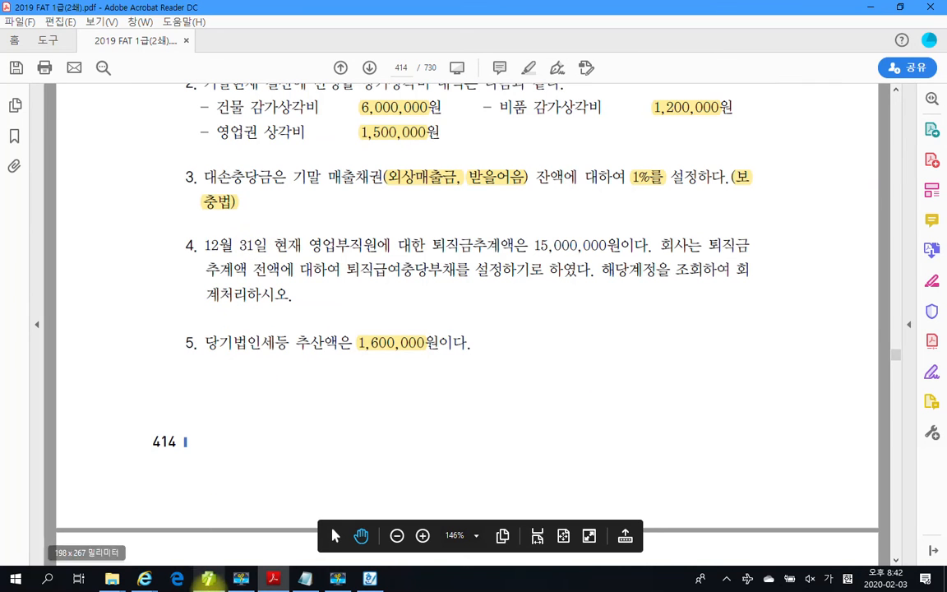
{"action": "left_click", "coordinate": [208, 579]}
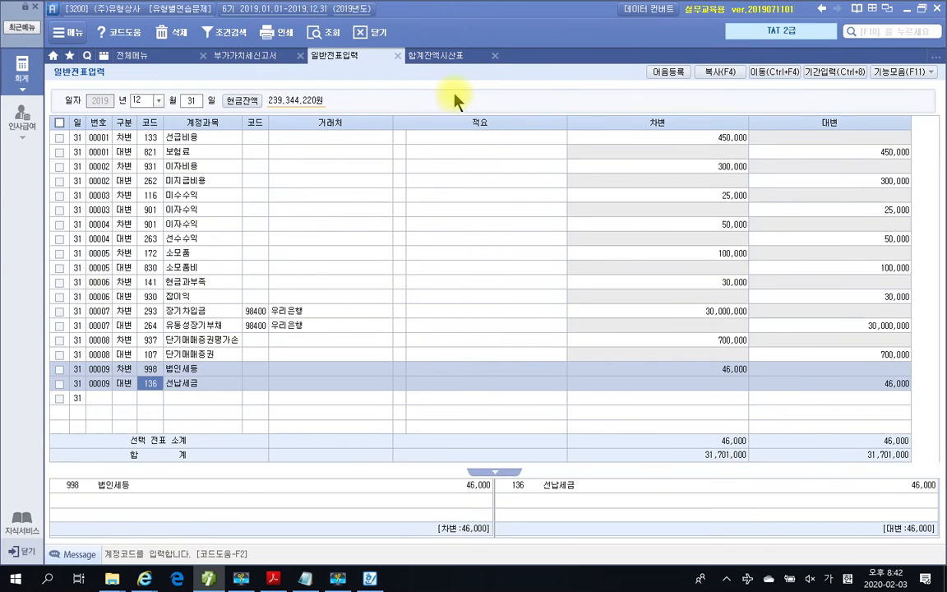
{"action": "left_click", "coordinate": [442, 56]}
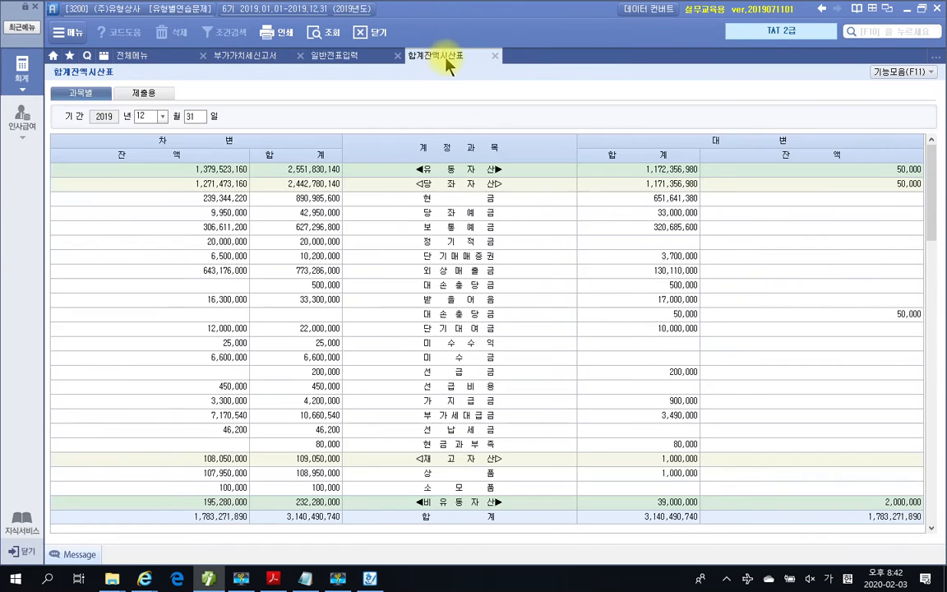
{"action": "left_click", "coordinate": [320, 31]}
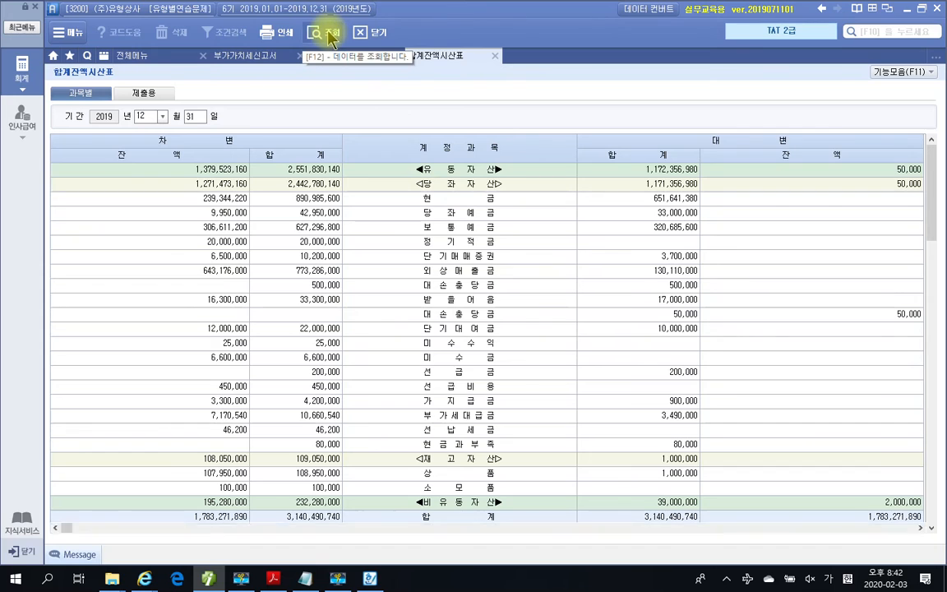
{"action": "left_click", "coordinate": [477, 431]}
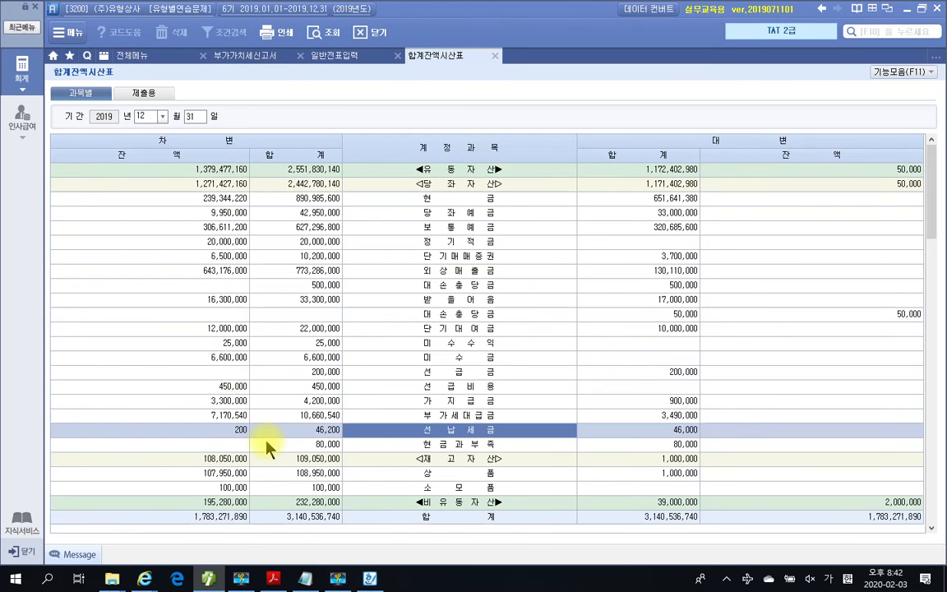
{"action": "left_click", "coordinate": [216, 579]}
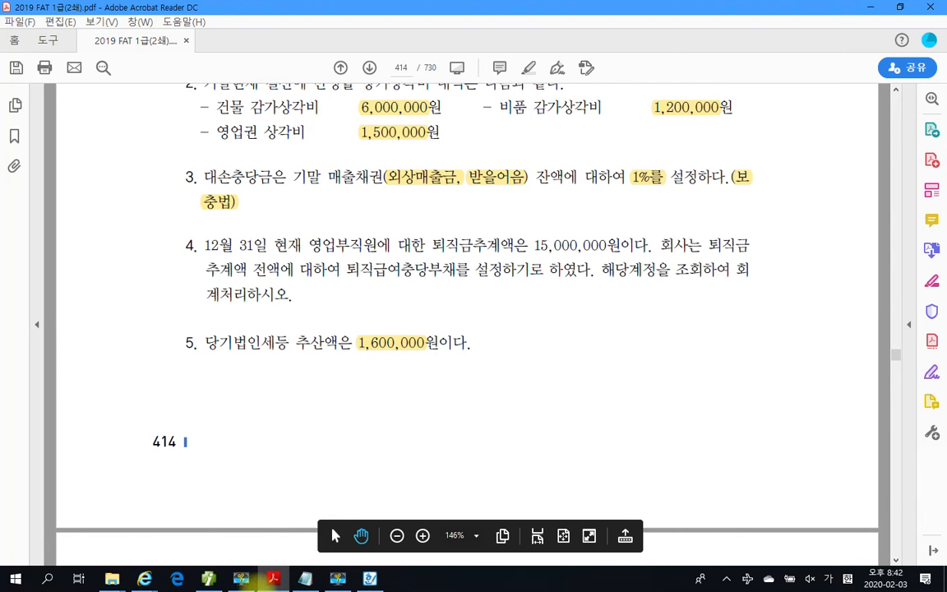
{"action": "left_click", "coordinate": [209, 579]}
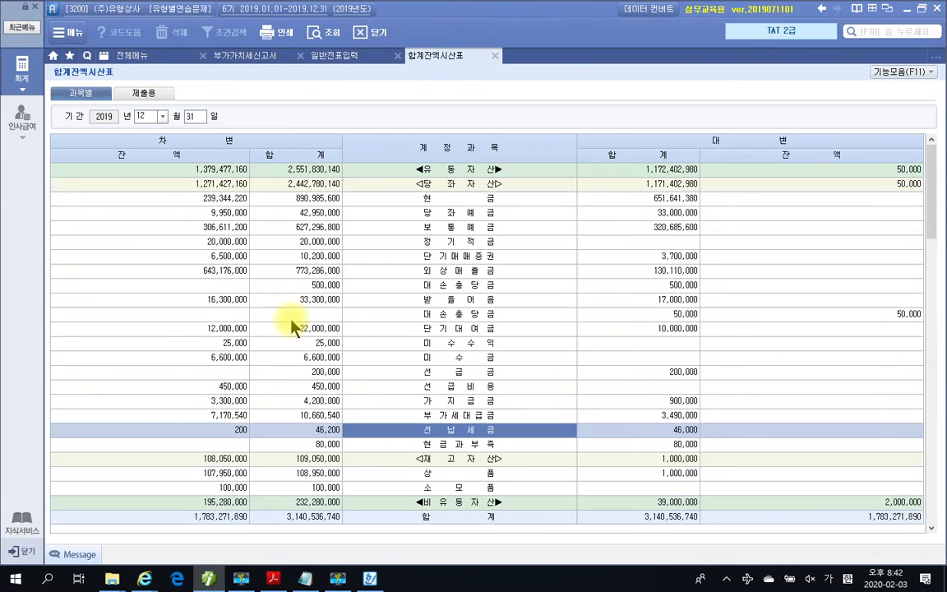
In 일반전표입력, correct the debit amount of the December 31 법인세등 line to 46,200
{"action": "left_click", "coordinate": [331, 55]}
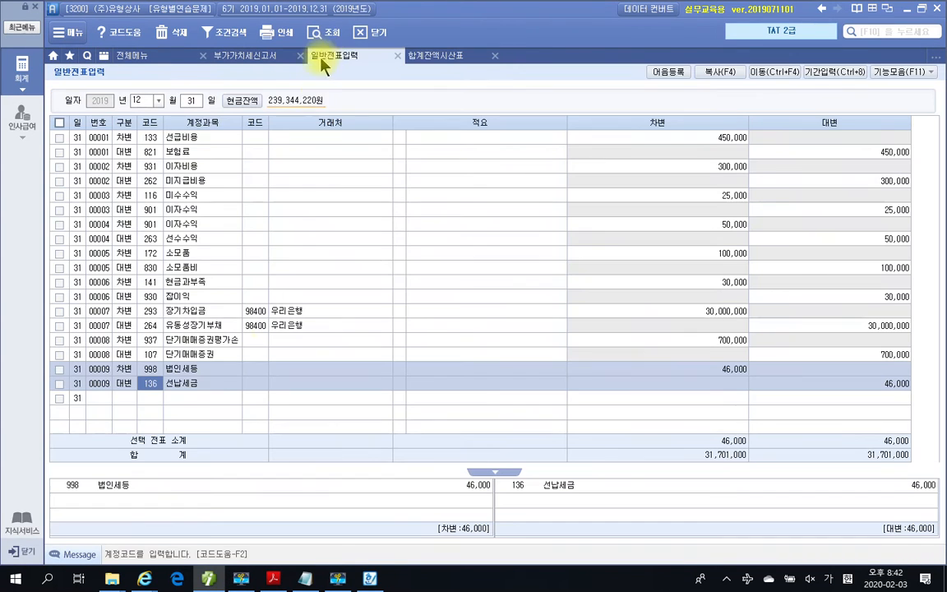
{"action": "left_click", "coordinate": [734, 369]}
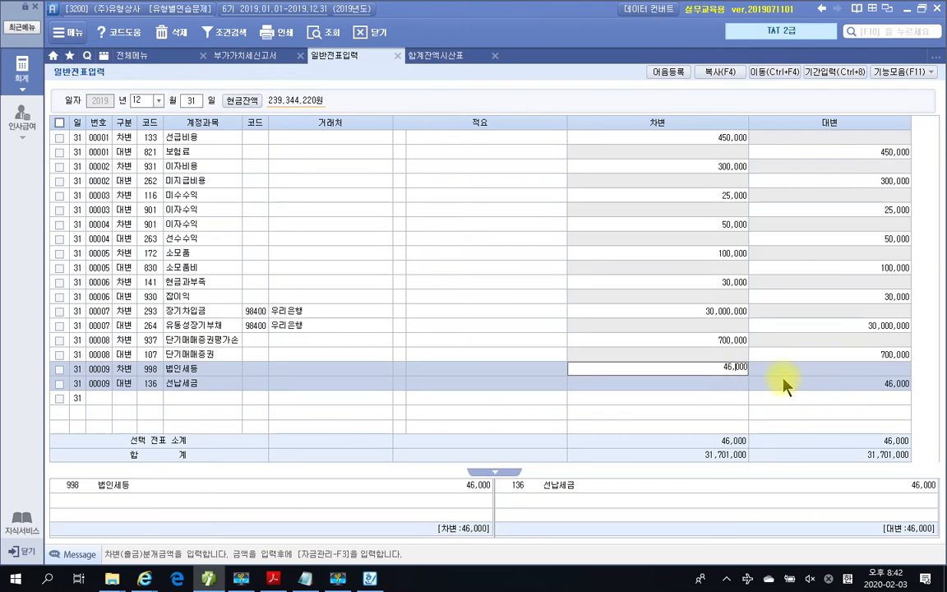
{"action": "key", "text": "BackSpace"}
{"action": "type", "text": "2"}
{"action": "key", "text": "Return"}
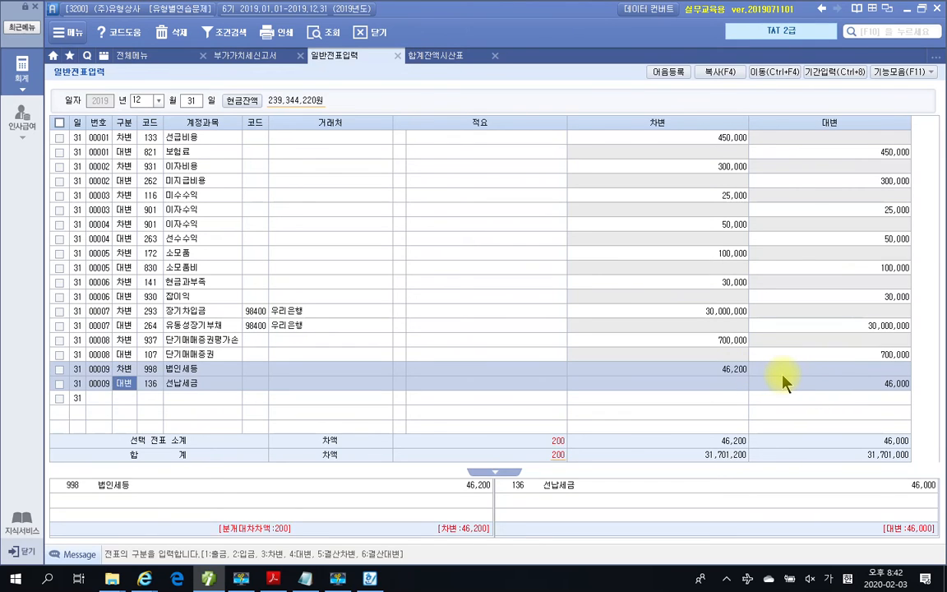
Set the credit amount of the matching 선납세금 line to 46,200
{"action": "left_click", "coordinate": [870, 384]}
{"action": "left_click", "coordinate": [897, 385]}
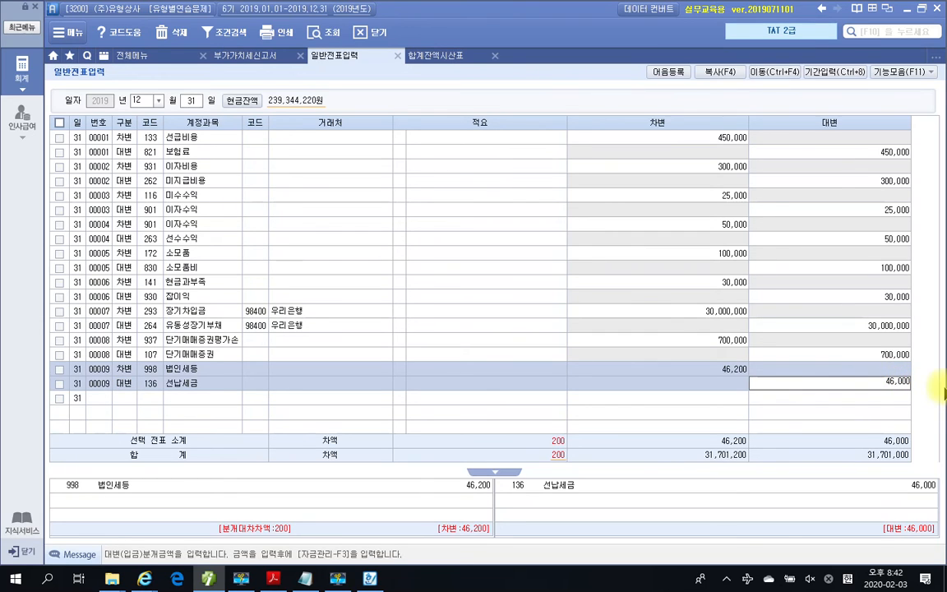
{"action": "key", "text": "BackSpace"}
{"action": "type", "text": "2"}
{"action": "key", "text": "Return"}
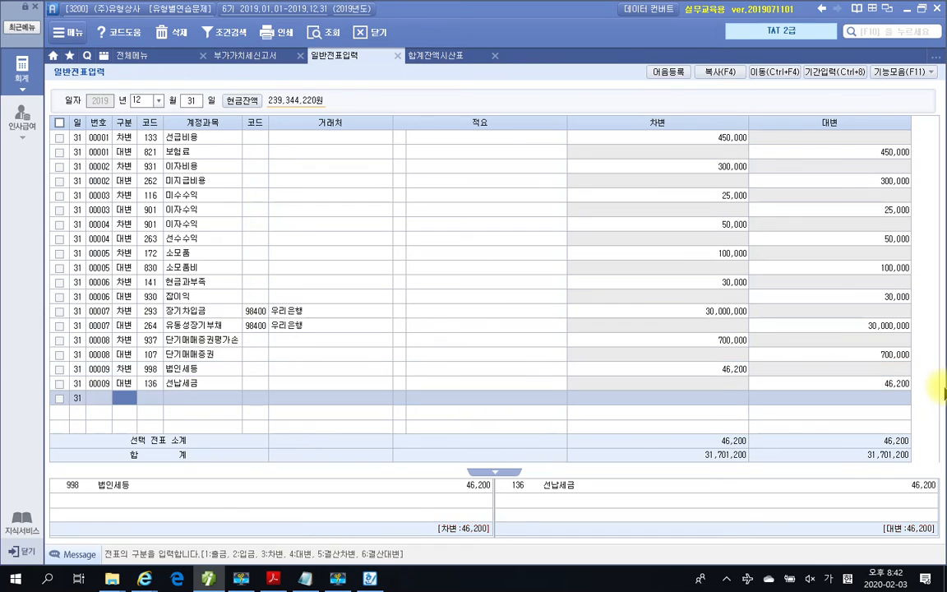
Refresh the trial balance and check the 선납세금 row and the 법인세등 row at the end
{"action": "left_click", "coordinate": [441, 58]}
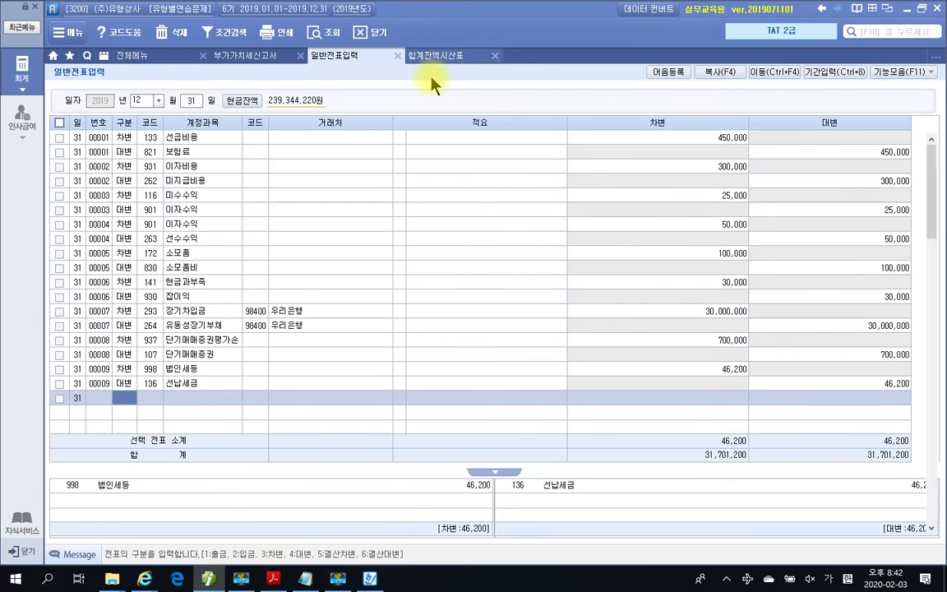
{"action": "left_click", "coordinate": [317, 34]}
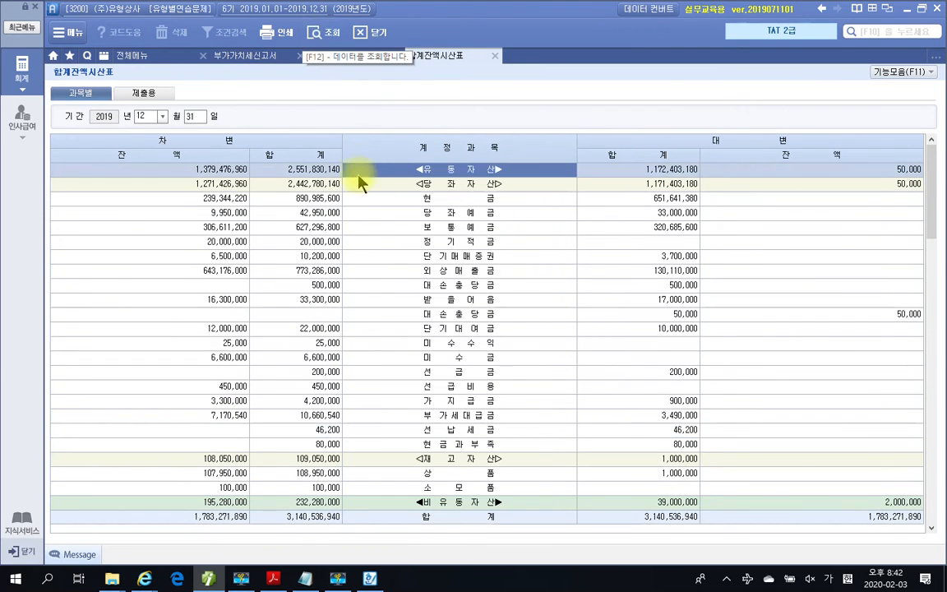
{"action": "left_click", "coordinate": [437, 421]}
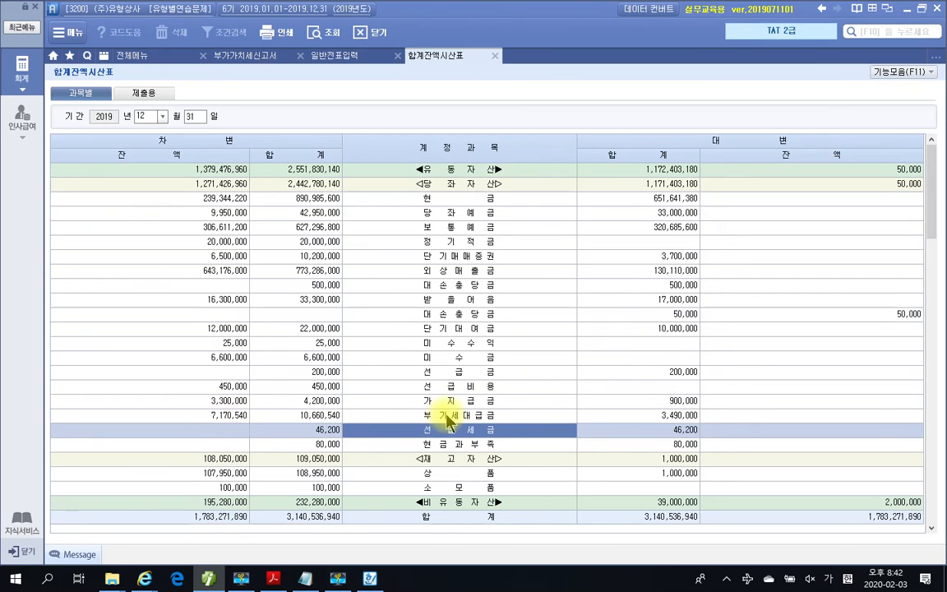
{"action": "scroll", "coordinate": [451, 419], "scroll_direction": "down", "scroll_amount": 15}
{"action": "scroll", "coordinate": [451, 419], "scroll_direction": "down", "scroll_amount": 3}
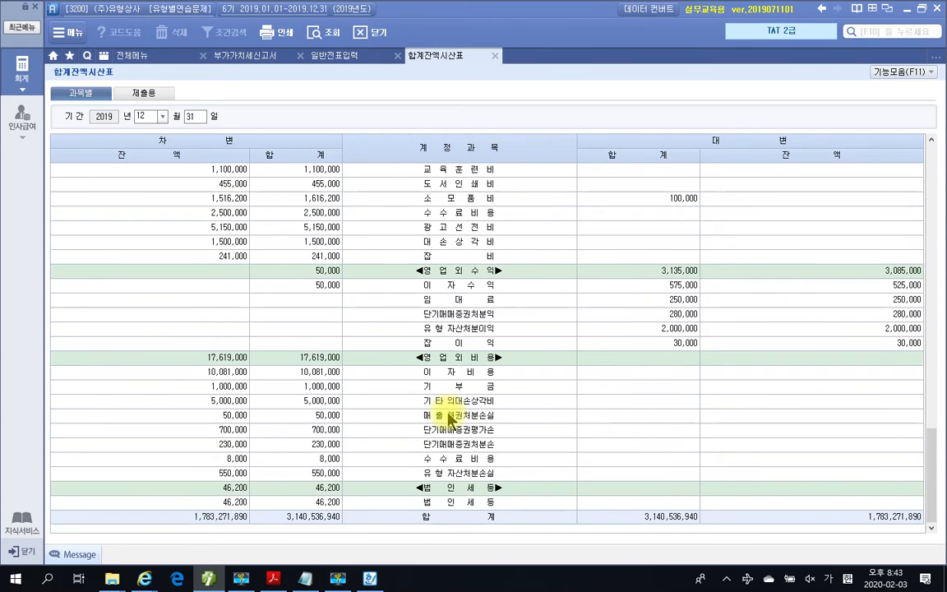
{"action": "left_click", "coordinate": [461, 503]}
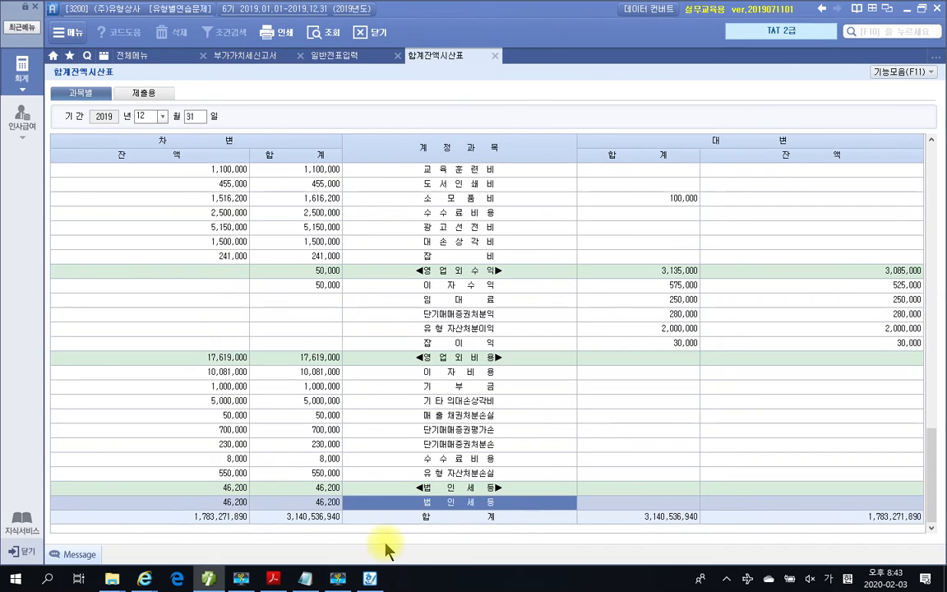
Examine the 외상매출금 row and its 대손충당금 row in the trial balance
{"action": "scroll", "coordinate": [523, 354], "scroll_direction": "up", "scroll_amount": 20}
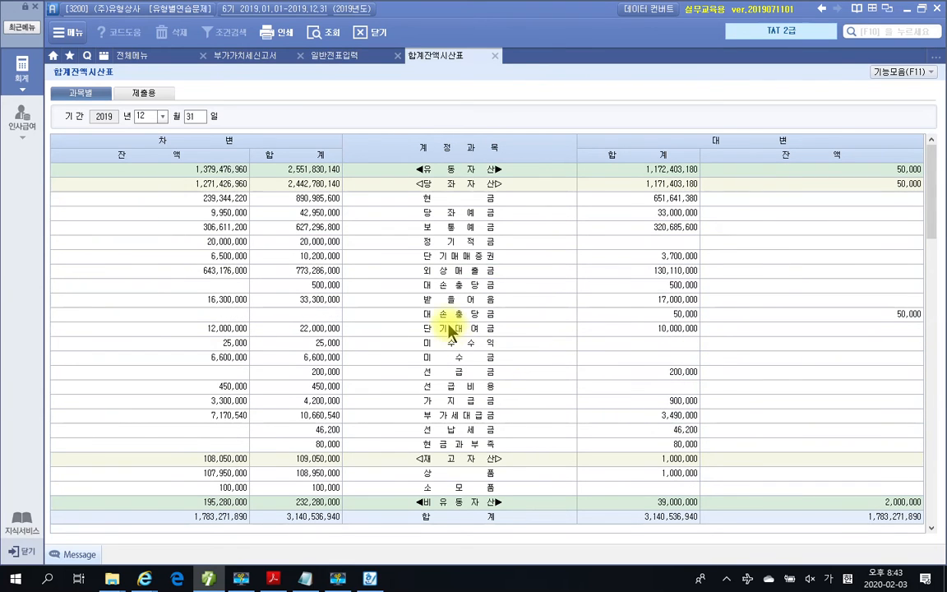
{"action": "left_click", "coordinate": [450, 288]}
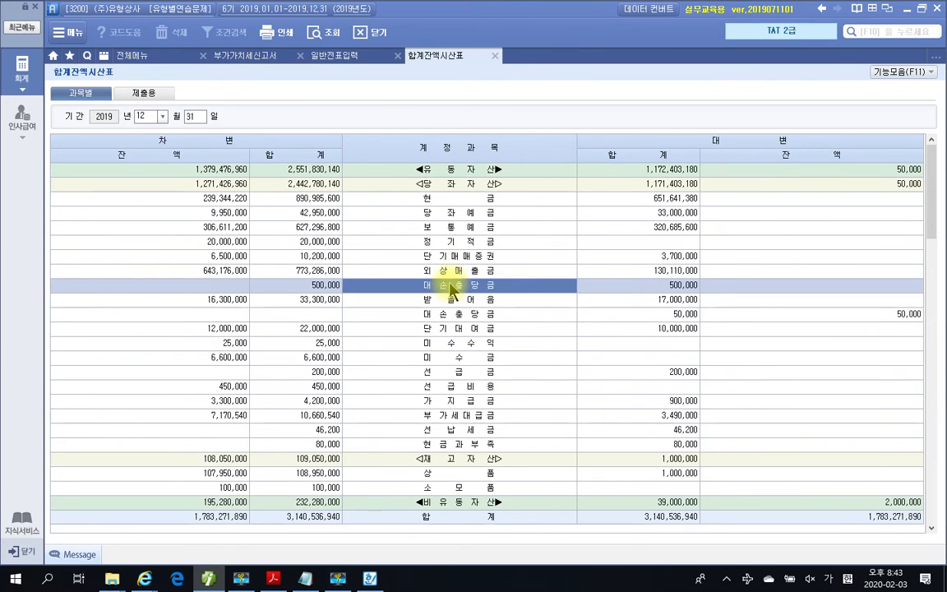
{"action": "left_click", "coordinate": [454, 272]}
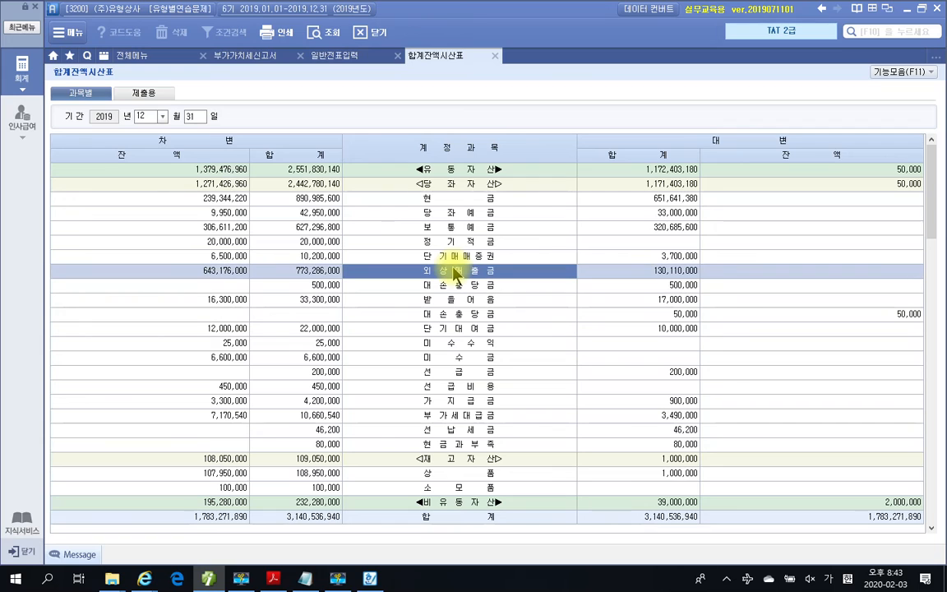
{"action": "left_click", "coordinate": [452, 286]}
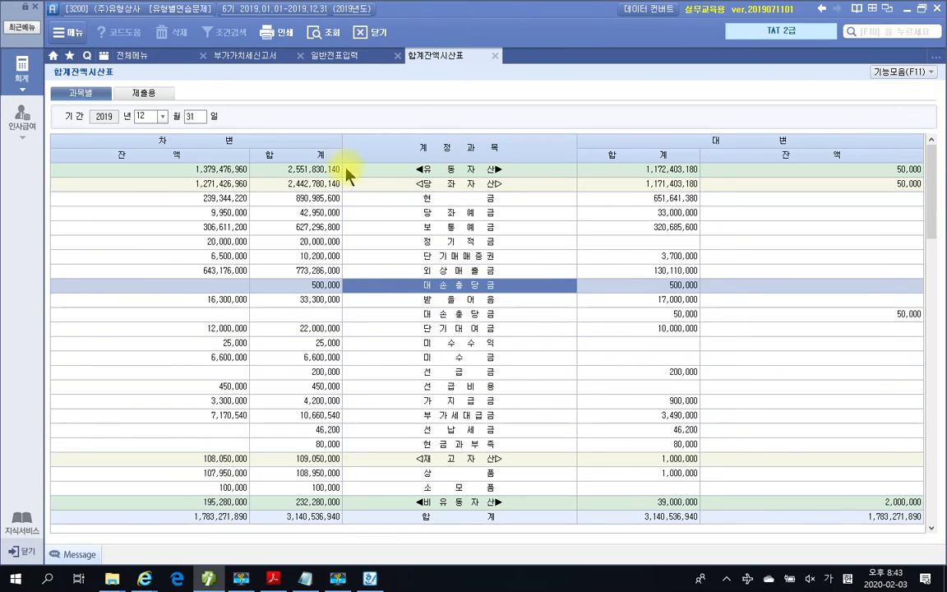
Switch to the PDF, temporarily handwrite 1,600,000 − 46,200 = 1,553,800 beneath item 5, underline the result, and clear the markup
{"action": "key", "text": "alt+Tab"}
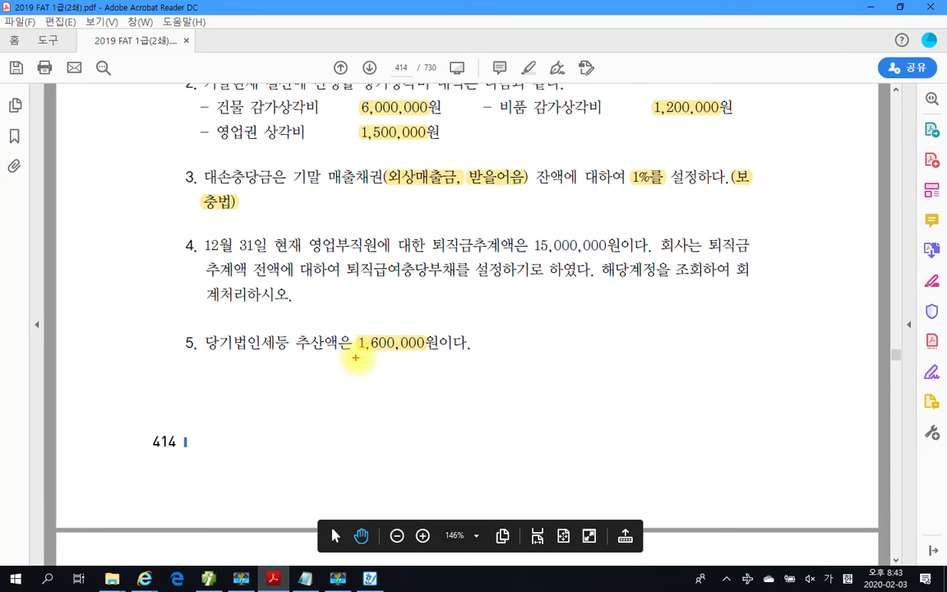
{"action": "mouse_move", "coordinate": [357, 352]}
{"action": "left_mouse_down"}
{"action": "mouse_move", "coordinate": [425, 351]}
{"action": "mouse_move", "coordinate": [420, 381]}
{"action": "mouse_move", "coordinate": [460, 379]}
{"action": "mouse_move", "coordinate": [450, 372]}
{"action": "mouse_move", "coordinate": [464, 362]}
{"action": "mouse_move", "coordinate": [452, 380]}
{"action": "mouse_move", "coordinate": [465, 401]}
{"action": "mouse_move", "coordinate": [505, 379]}
{"action": "mouse_move", "coordinate": [558, 387]}
{"action": "left_mouse_up"}
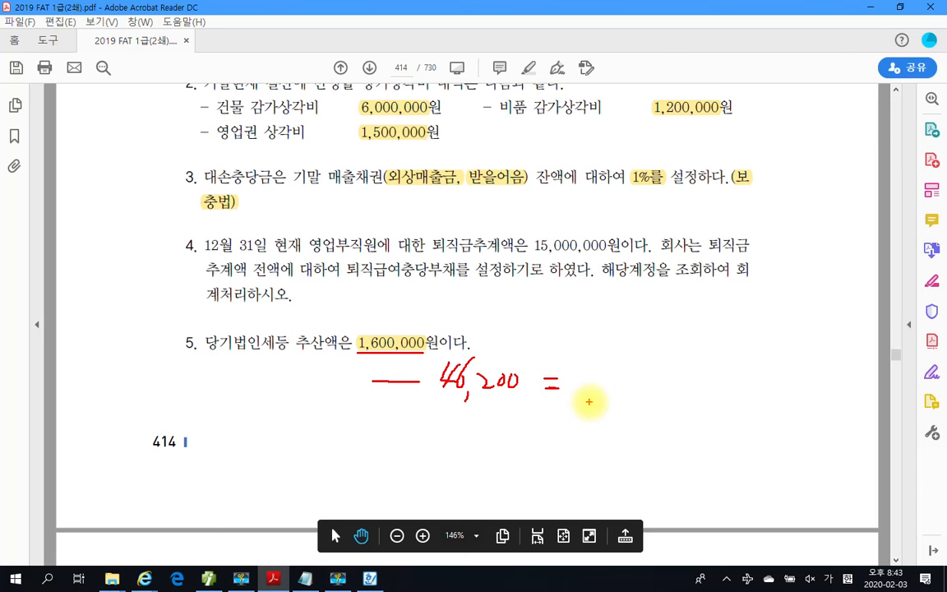
{"action": "mouse_move", "coordinate": [586, 368]}
{"action": "left_mouse_down"}
{"action": "mouse_move", "coordinate": [578, 406]}
{"action": "mouse_move", "coordinate": [649, 362]}
{"action": "mouse_move", "coordinate": [643, 426]}
{"action": "mouse_move", "coordinate": [672, 385]}
{"action": "mouse_move", "coordinate": [637, 407]}
{"action": "mouse_move", "coordinate": [729, 407]}
{"action": "mouse_move", "coordinate": [726, 380]}
{"action": "mouse_move", "coordinate": [781, 376]}
{"action": "left_mouse_up"}
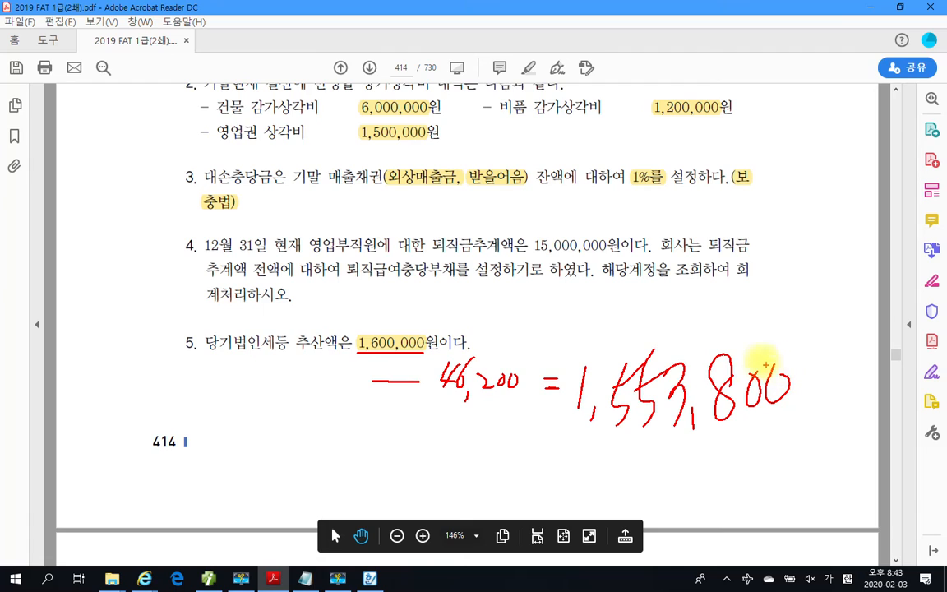
{"action": "left_click_drag", "start_coordinate": [562, 444], "coordinate": [852, 441]}
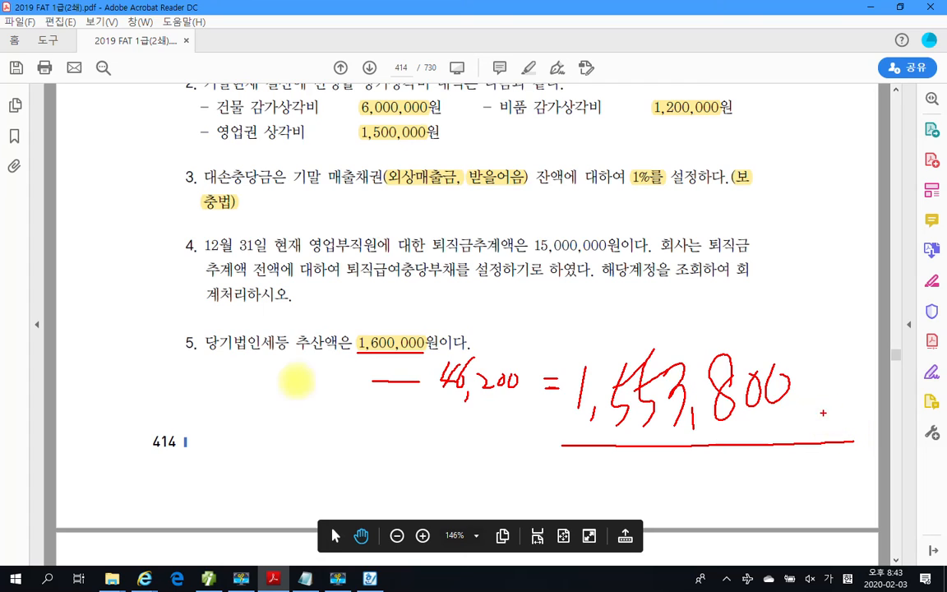
{"action": "right_click", "coordinate": [296, 380]}
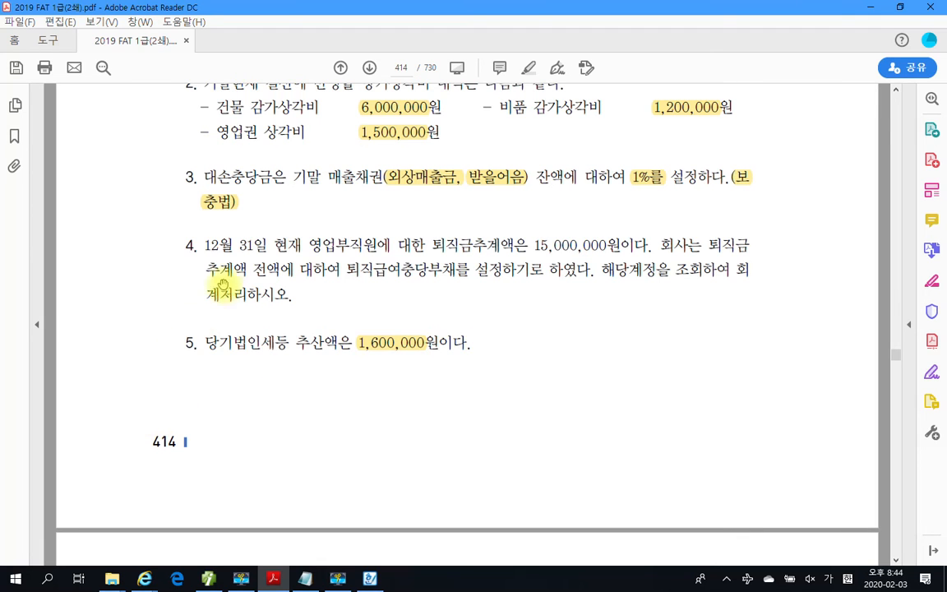
Review the PDF's 자동결산 items, return to the accounting program, and close the trial balance, 일반전표입력 and 부가가치세신고서, saving the VAT return data
{"action": "scroll", "coordinate": [235, 345], "scroll_direction": "up", "scroll_amount": 2}
{"action": "scroll", "coordinate": [234, 345], "scroll_direction": "up", "scroll_amount": 4}
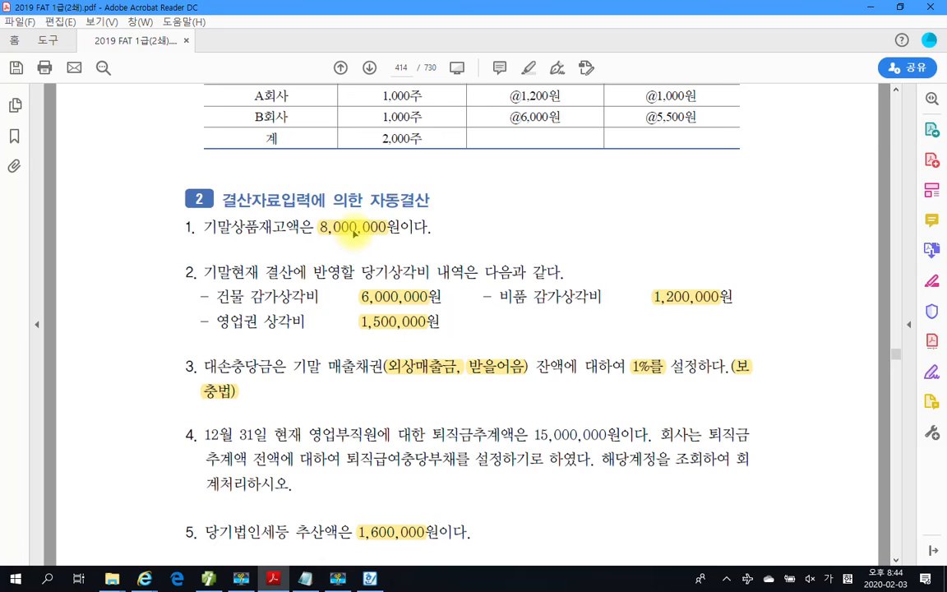
{"action": "scroll", "coordinate": [355, 234], "scroll_direction": "down", "scroll_amount": 1}
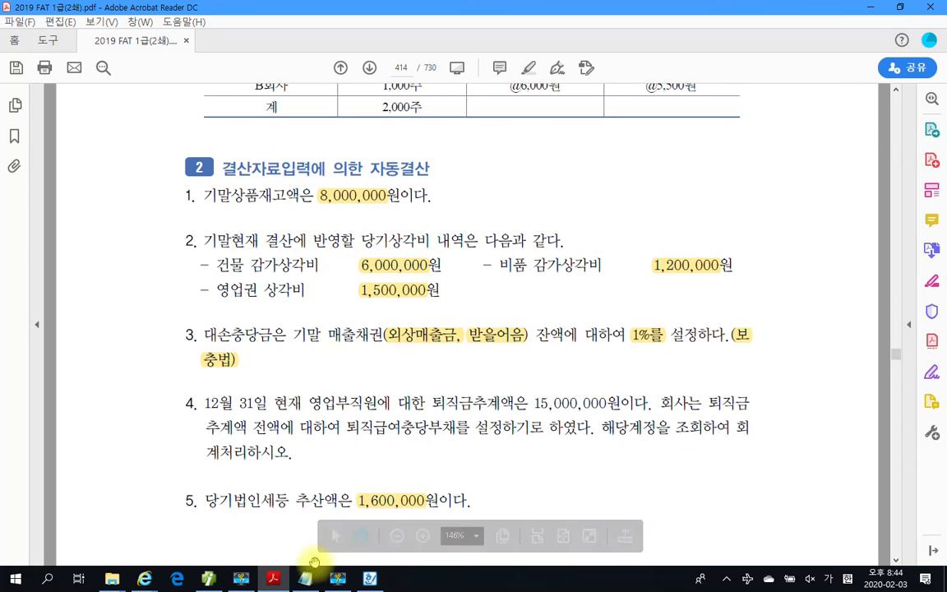
{"action": "left_click", "coordinate": [239, 580]}
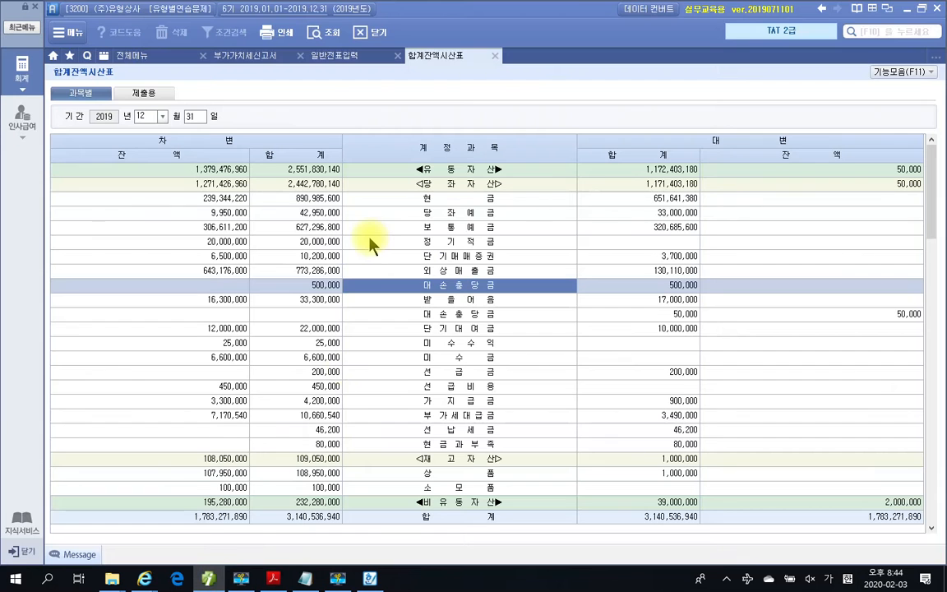
{"action": "left_click", "coordinate": [493, 57]}
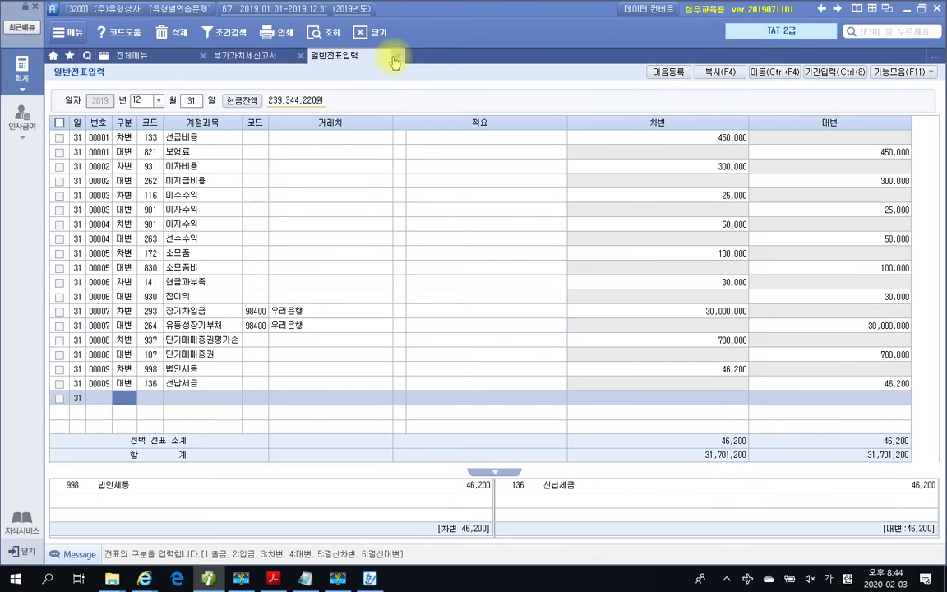
{"action": "left_click", "coordinate": [394, 59]}
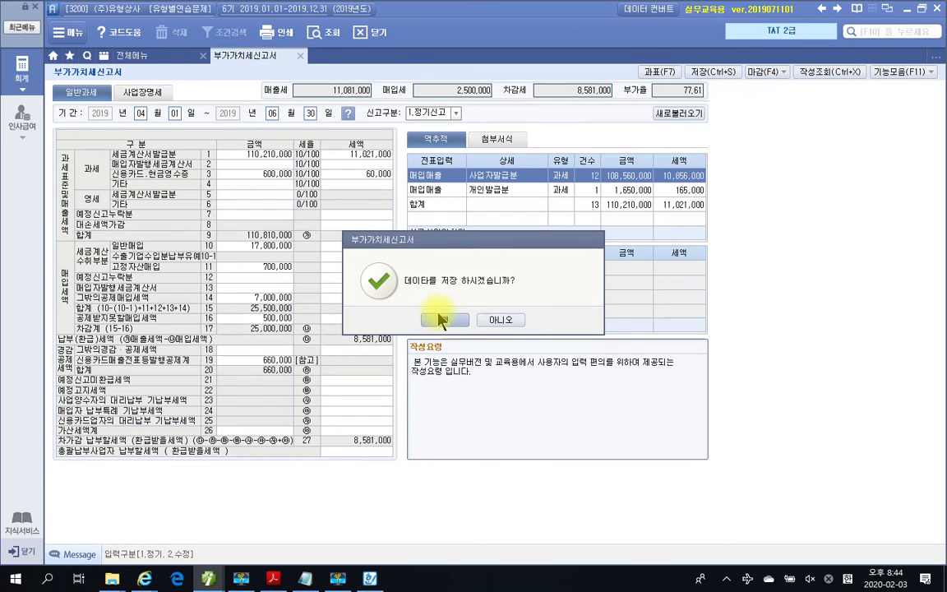
{"action": "left_click", "coordinate": [442, 319]}
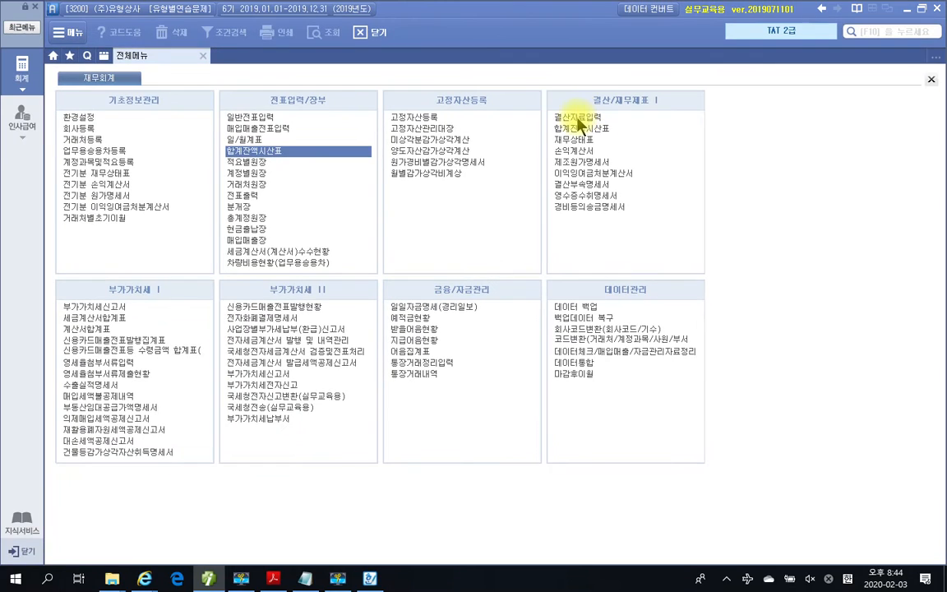
Open 결산자료입력 and set the closing period from month 1 to month 12 of 2019
{"action": "left_click", "coordinate": [574, 119]}
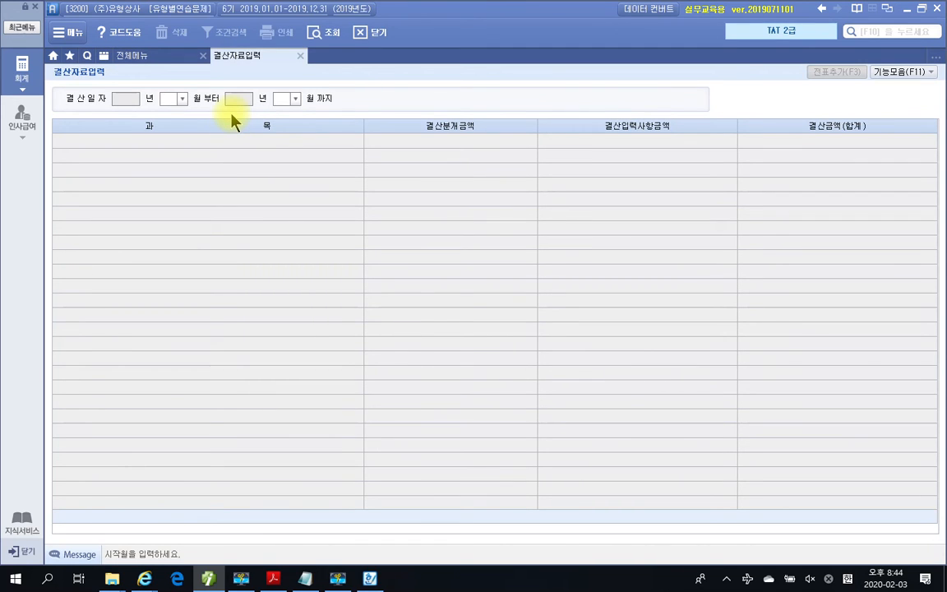
{"action": "type", "text": "1"}
{"action": "key", "text": "Return"}
{"action": "type", "text": "12"}
{"action": "key", "text": "Return"}
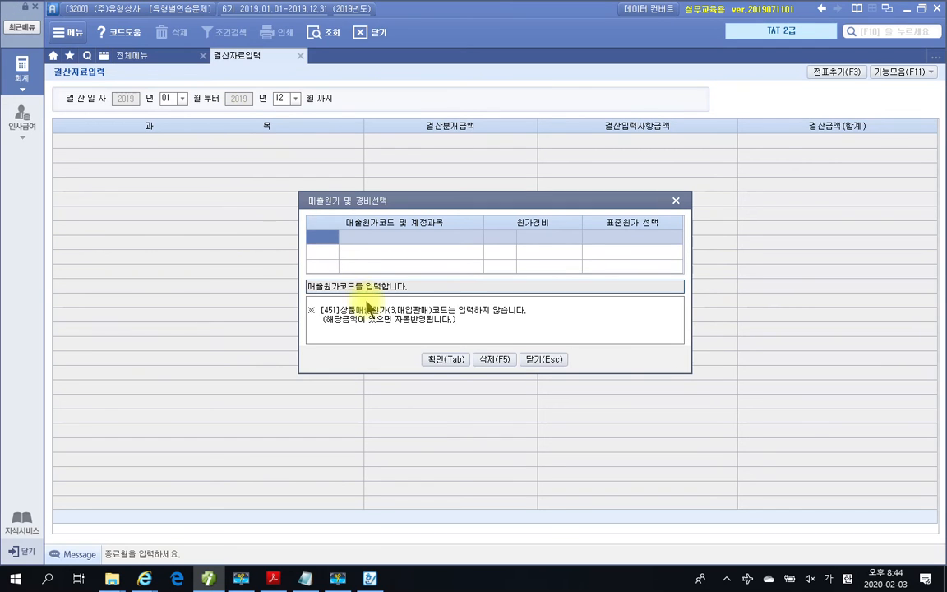
Leaving the 매출원가 및 경비선택 codes blank, briefly box the 기말 상품 재고액 label and amount cell in red and set the amount to 8,000,000
{"action": "left_click", "coordinate": [430, 359]}
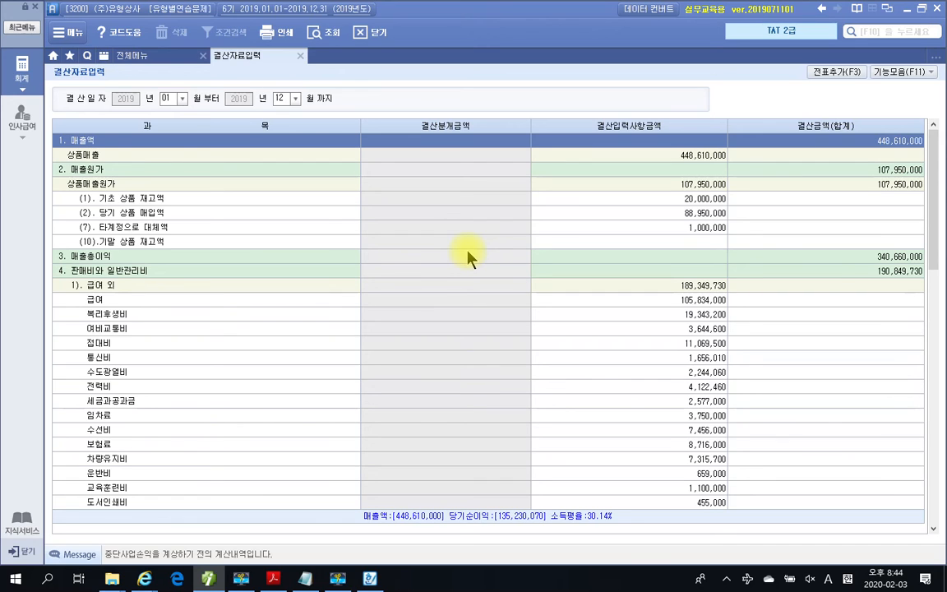
{"action": "left_click", "coordinate": [684, 245]}
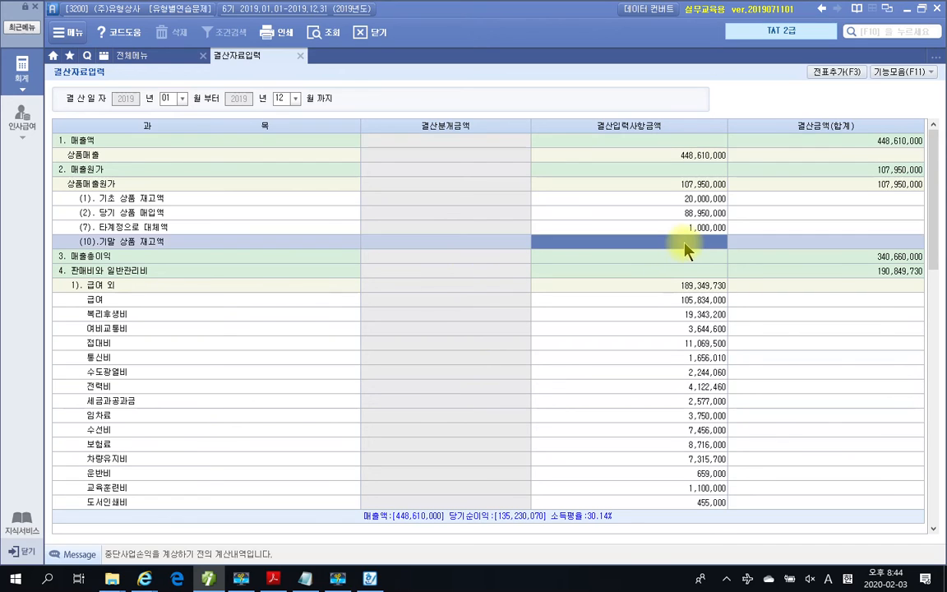
{"action": "key", "text": "ctrl+2"}
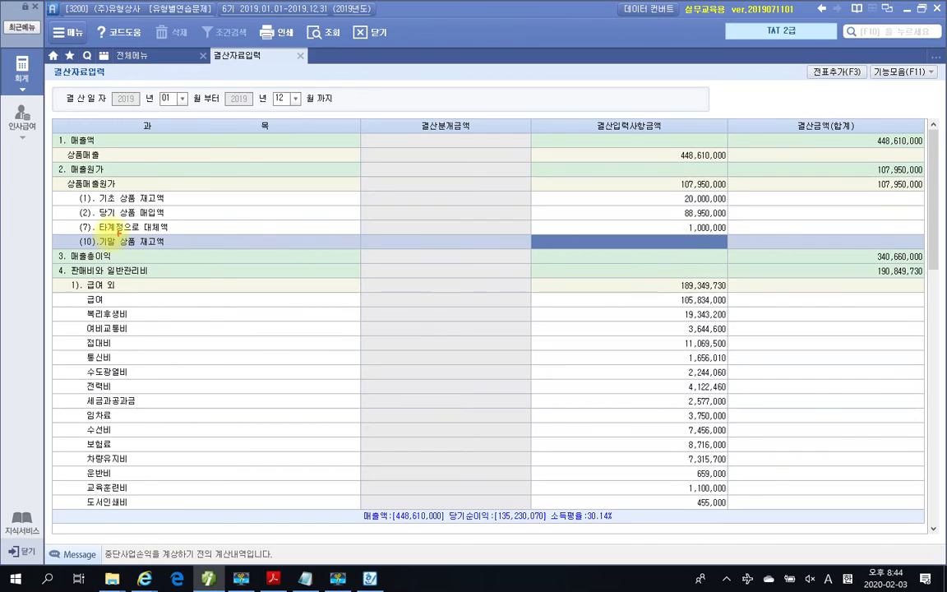
{"action": "left_click_drag", "start_coordinate": [91, 235], "coordinate": [169, 249]}
{"action": "left_click_drag", "start_coordinate": [517, 231], "coordinate": [727, 251]}
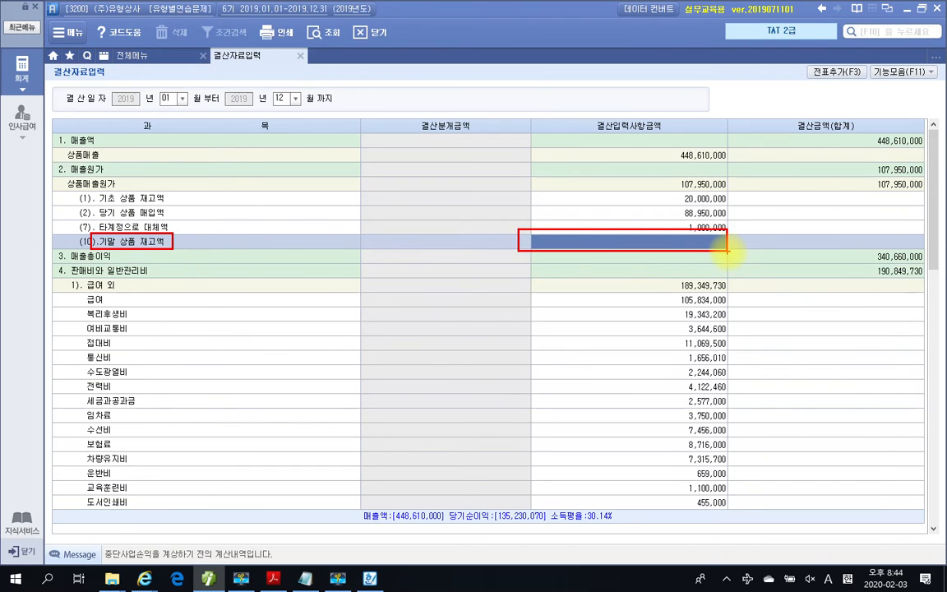
{"action": "key", "text": "Escape"}
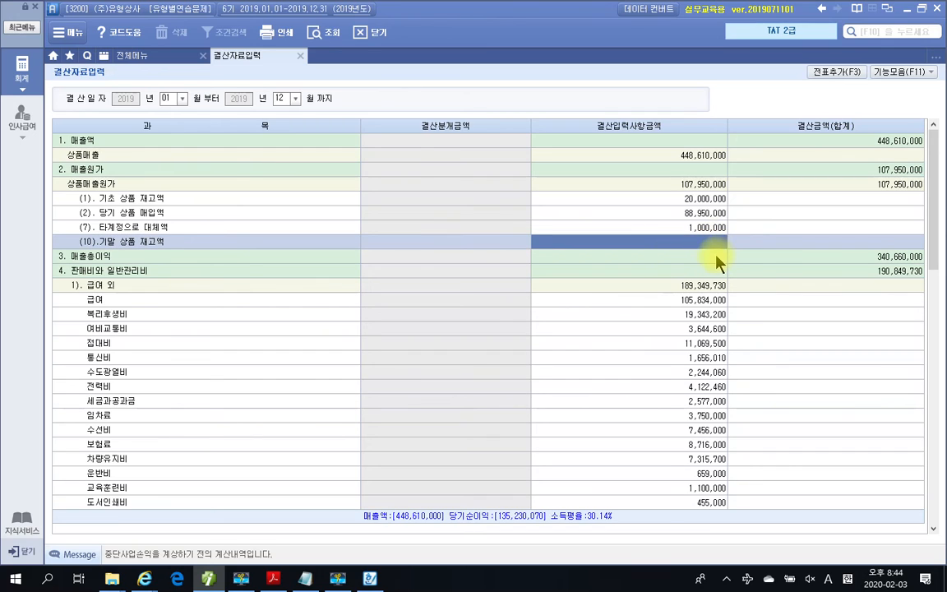
{"action": "type", "text": "8000000"}
{"action": "key", "text": "Return"}
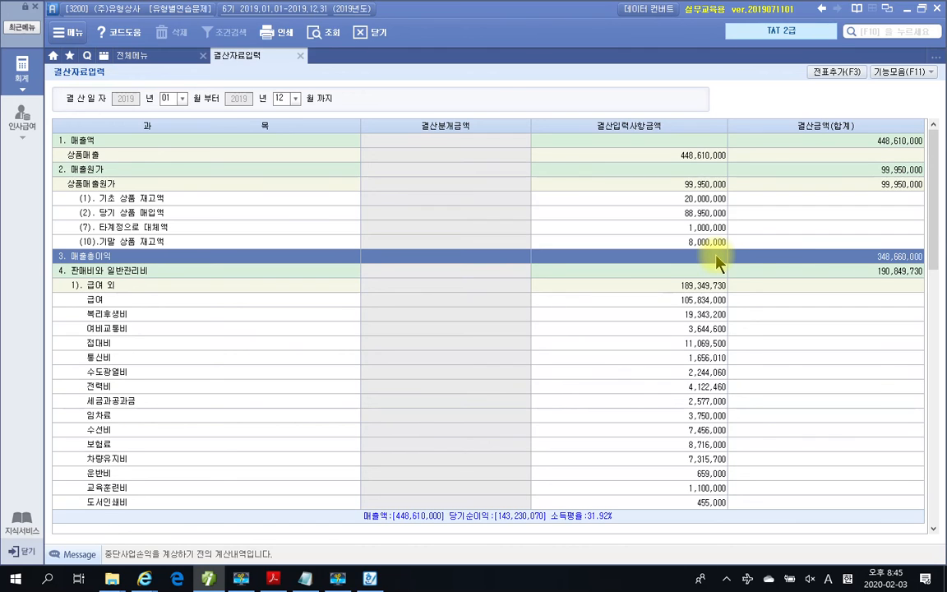
Under 4) 감가상각비, enter 결산입력사항금액 of 6,000,000 for 건물 and 1,200,000 for 비품
{"action": "key", "text": "Down"}
{"action": "key", "text": "Down"}
{"action": "key", "text": "Down"}
{"action": "key", "text": "Down"}
{"action": "key", "text": "Down"}
{"action": "key", "text": "Down"}
{"action": "key", "text": "Down"}
{"action": "key", "text": "Down"}
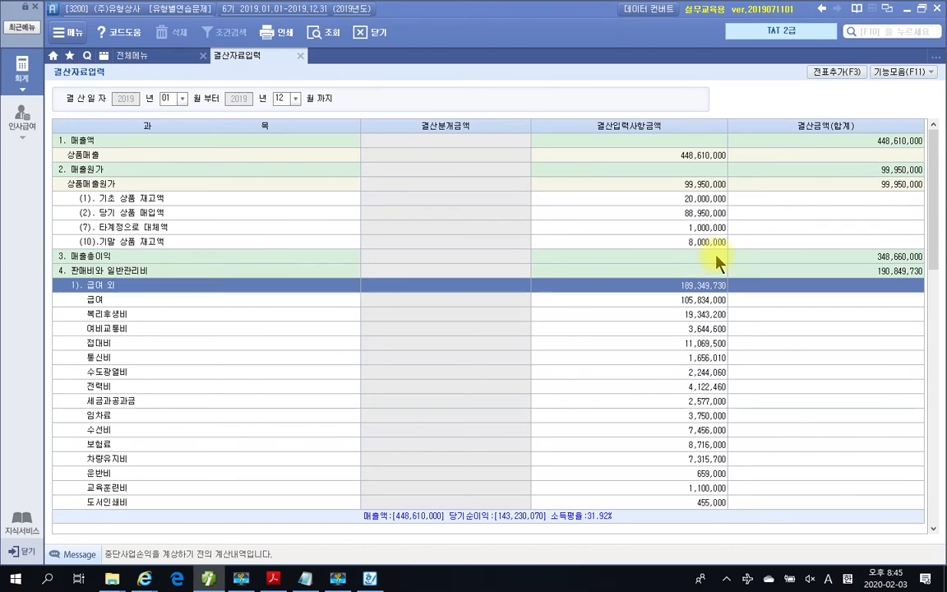
{"action": "key", "text": "Down"}
{"action": "key", "text": "Down"}
{"action": "key", "text": "Down"}
{"action": "key", "text": "Down"}
{"action": "key", "text": "Down"}
{"action": "key", "text": "Down"}
{"action": "key", "text": "Down"}
{"action": "key", "text": "Down"}
{"action": "key", "text": "Down"}
{"action": "key", "text": "Down"}
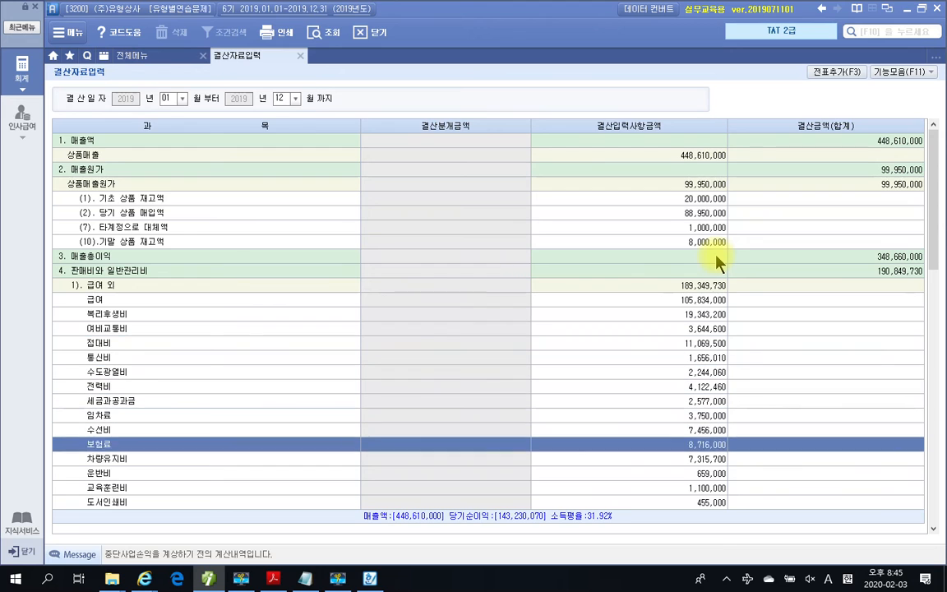
{"action": "key", "text": "Down"}
{"action": "key", "text": "Down"}
{"action": "key", "text": "Down"}
{"action": "key", "text": "Down"}
{"action": "key", "text": "Down"}
{"action": "key", "text": "Down"}
{"action": "key", "text": "Down"}
{"action": "key", "text": "Down"}
{"action": "key", "text": "Down"}
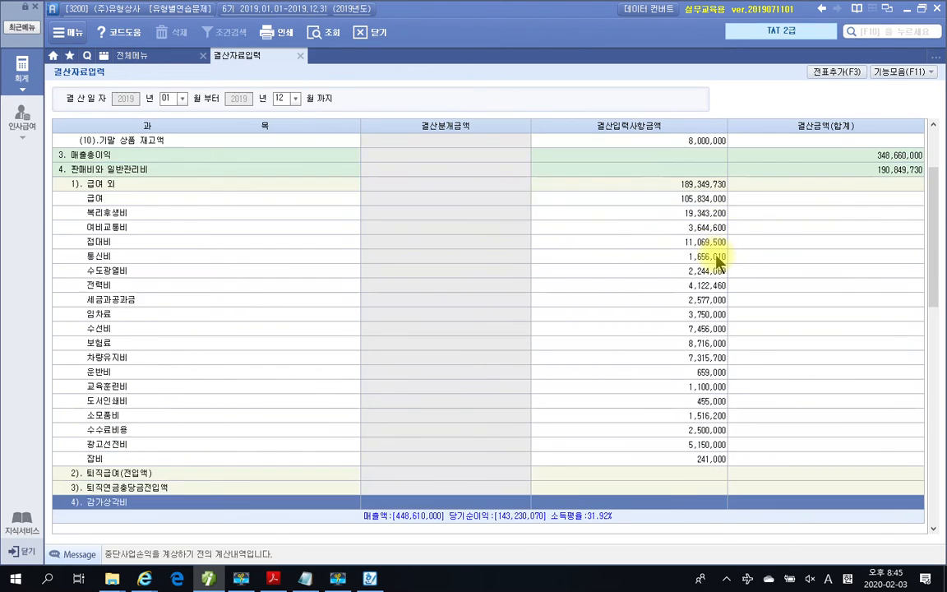
{"action": "key", "text": "Down"}
{"action": "key", "text": "Down"}
{"action": "key", "text": "Down"}
{"action": "key", "text": "Down"}
{"action": "key", "text": "Down"}
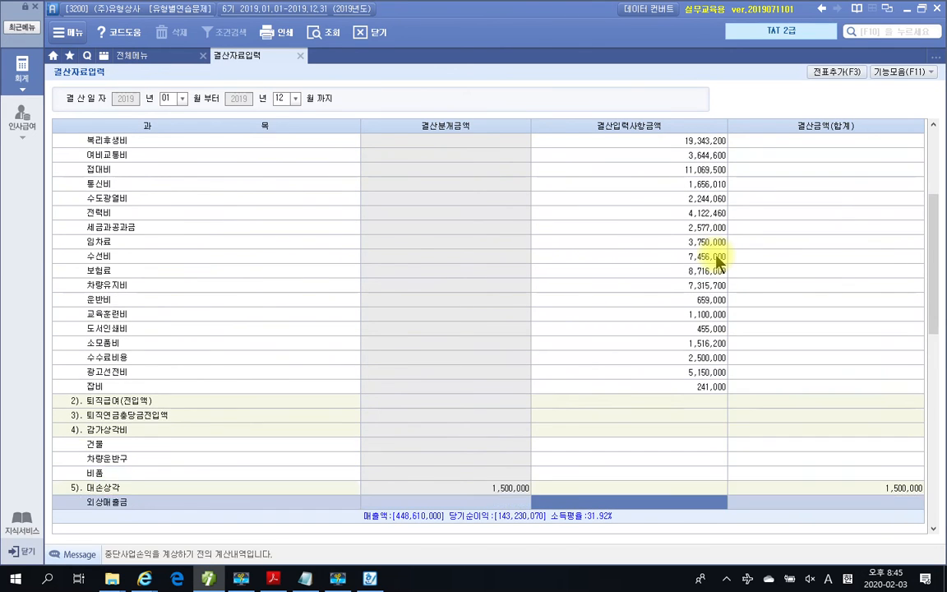
{"action": "key", "text": "Down"}
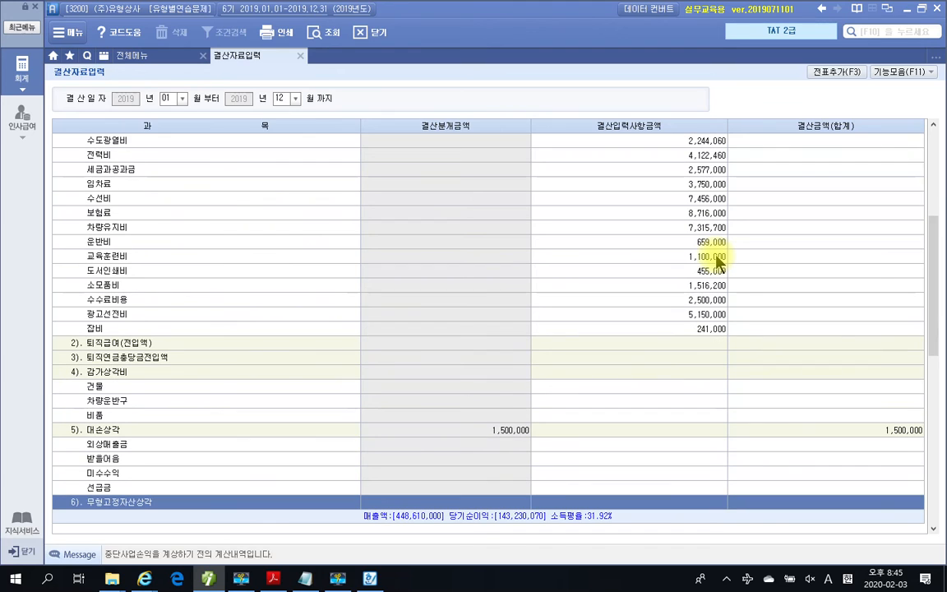
{"action": "left_click", "coordinate": [583, 390]}
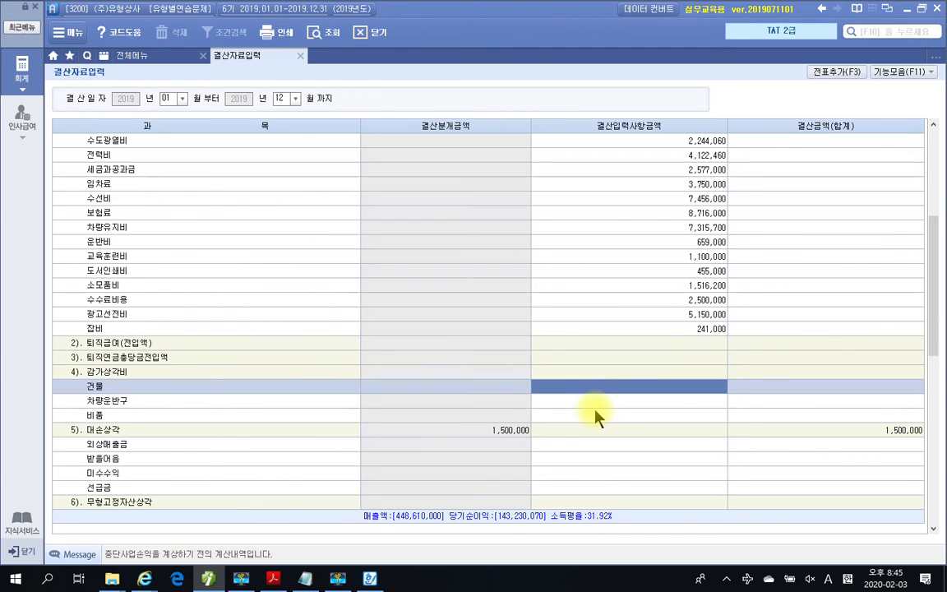
{"action": "key", "text": "Down"}
{"action": "key", "text": "Down"}
{"action": "left_click", "coordinate": [607, 387]}
{"action": "type", "text": "6000000"}
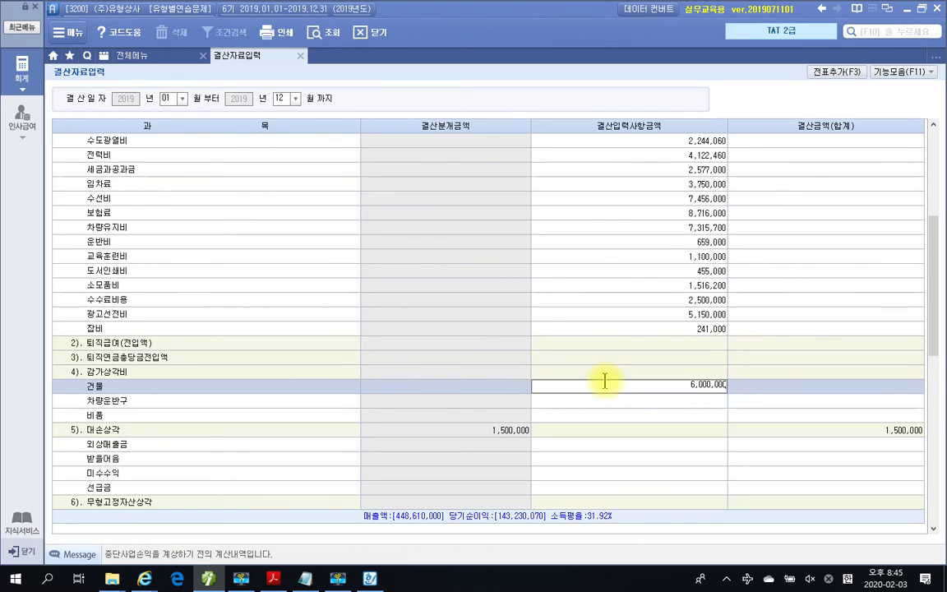
{"action": "key", "text": "Return"}
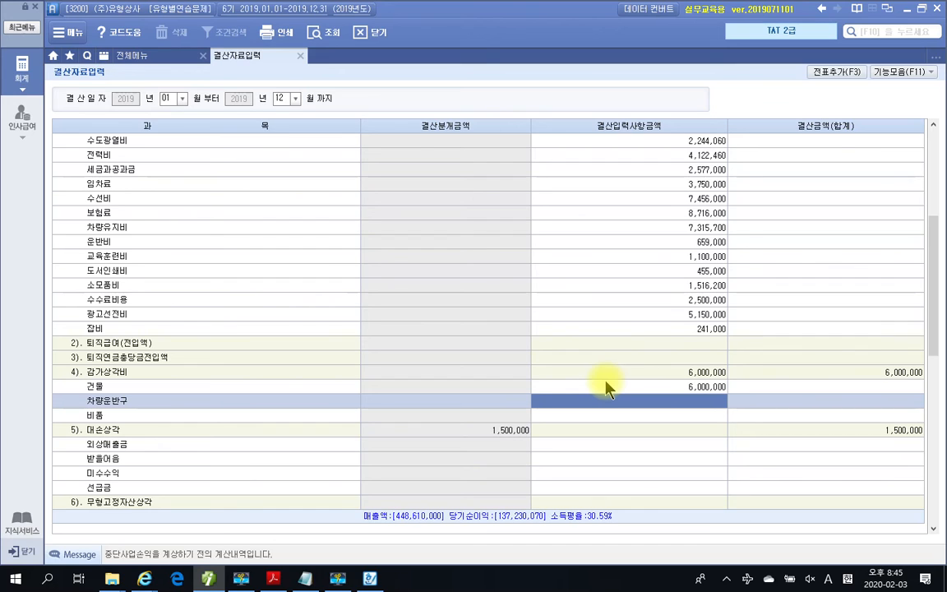
{"action": "key", "text": "Return"}
{"action": "type", "text": "1200000"}
{"action": "key", "text": "Return"}
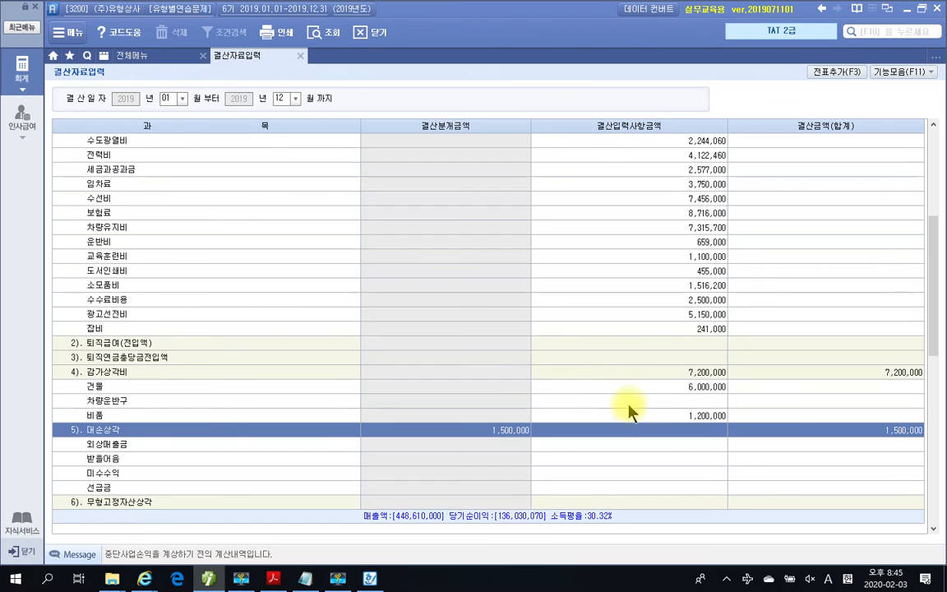
Under 6) 무형고정자산상각, enter 1,500,000 as the 결산입력사항금액 for 영업권
{"action": "left_click", "coordinate": [630, 403]}
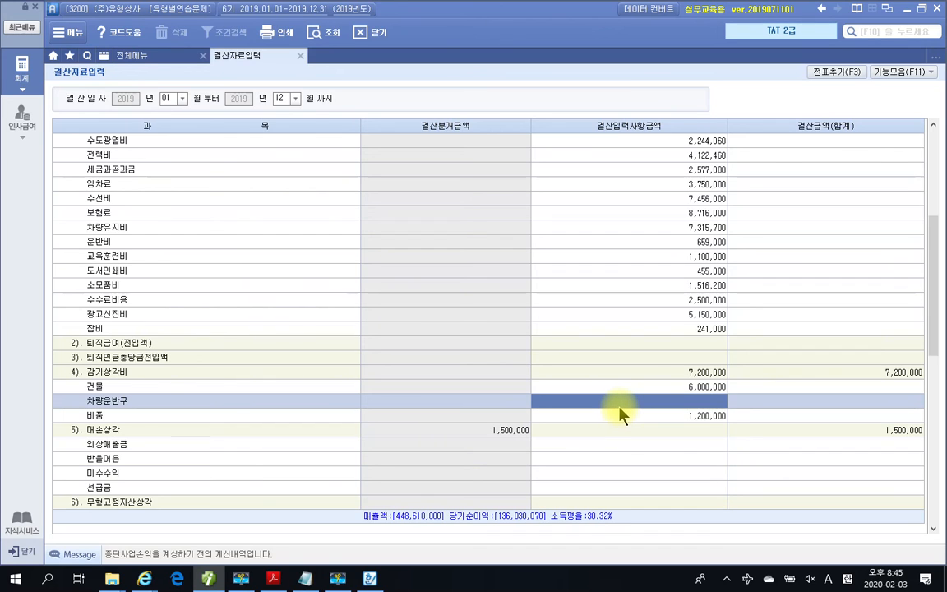
{"action": "scroll", "coordinate": [622, 415], "scroll_direction": "down", "scroll_amount": 3}
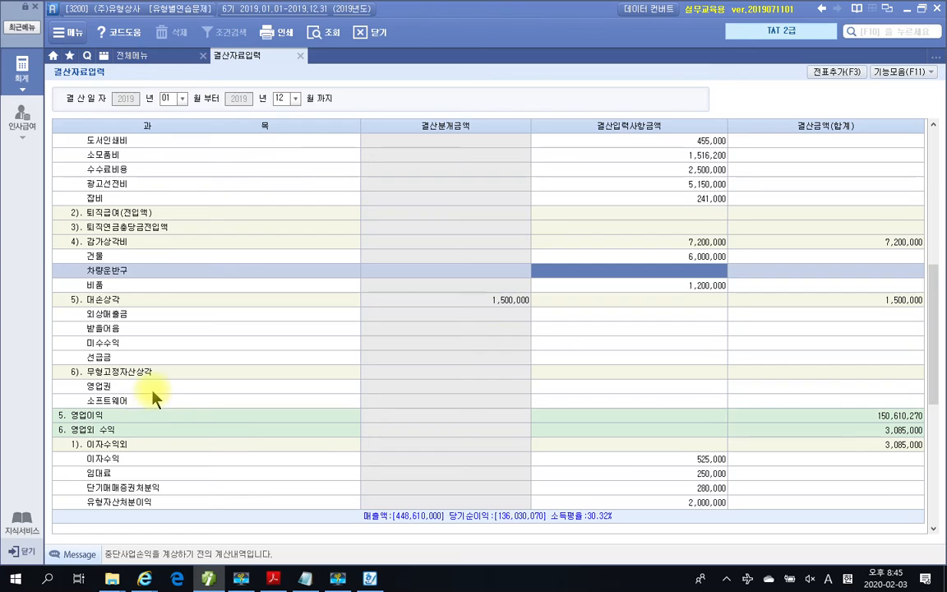
{"action": "left_click", "coordinate": [621, 388]}
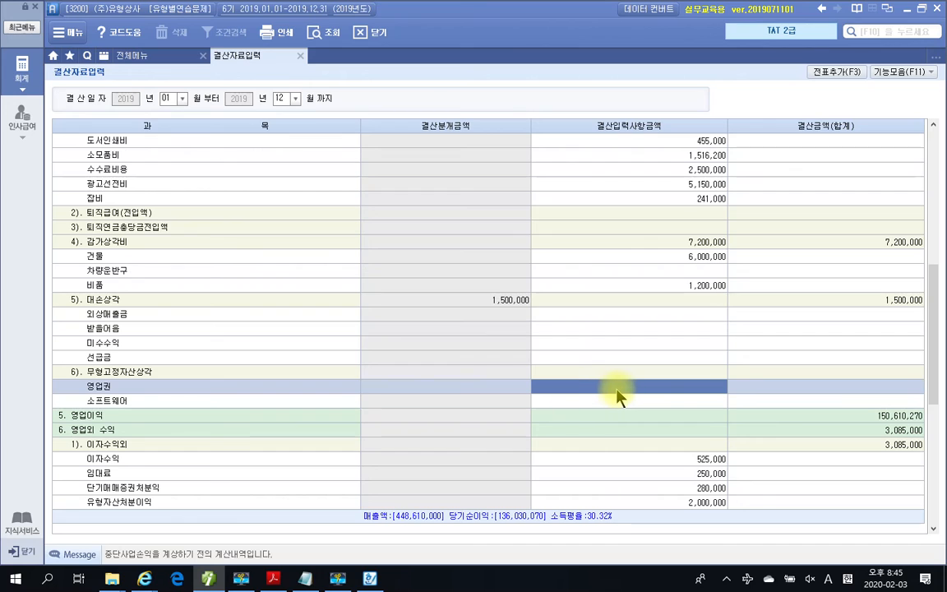
{"action": "type", "text": "1,500,000"}
{"action": "key", "text": "Return"}
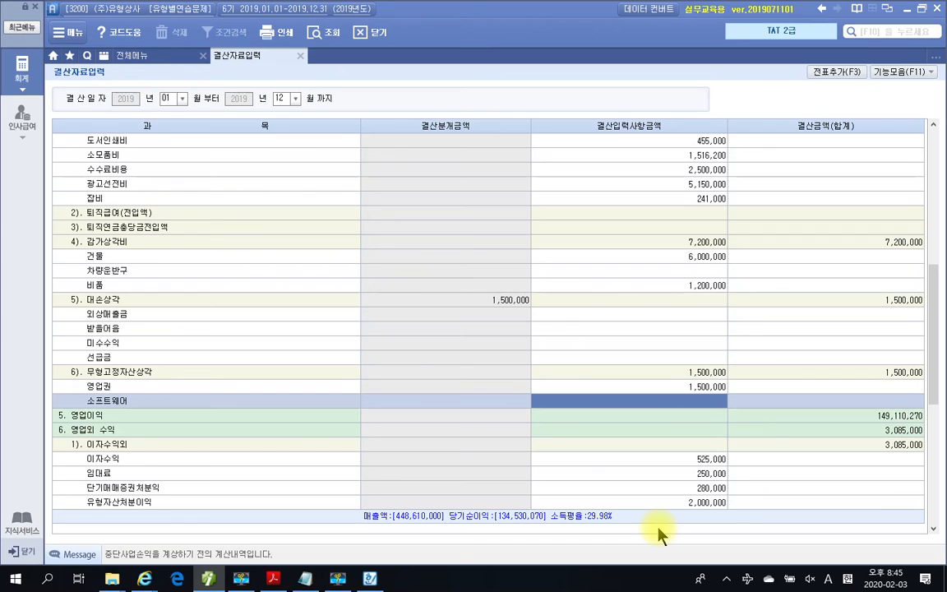
Review the depreciation amounts for 건물 and 비품 and the amortization amount for 영업권
{"action": "left_click", "coordinate": [682, 387]}
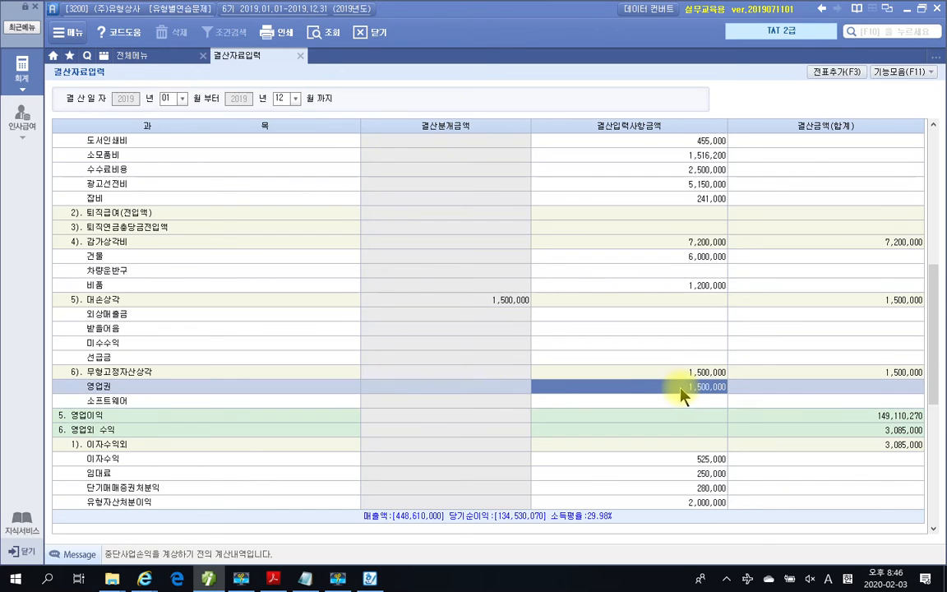
{"action": "left_click", "coordinate": [700, 257]}
{"action": "left_click", "coordinate": [698, 286]}
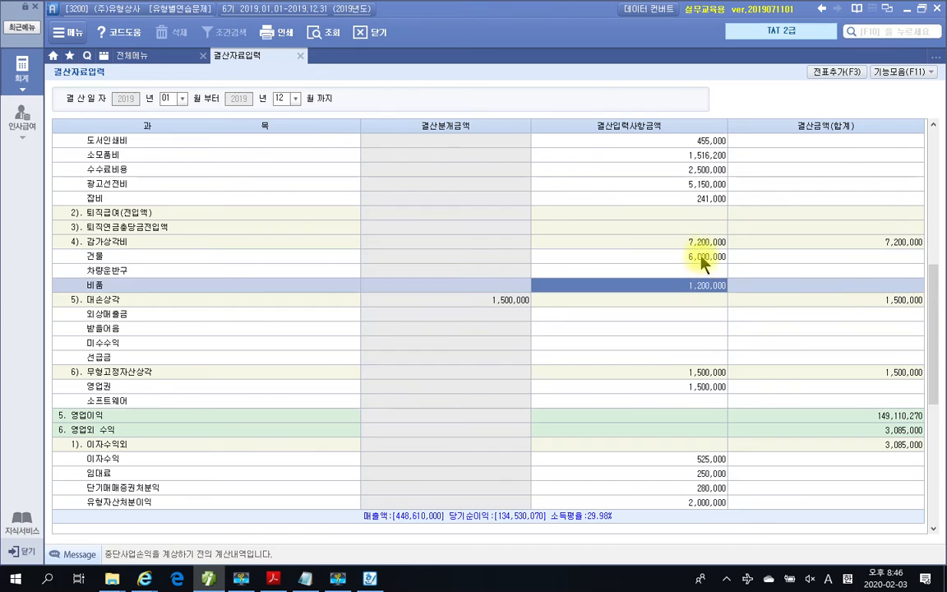
{"action": "left_click", "coordinate": [698, 242]}
{"action": "left_click", "coordinate": [698, 258]}
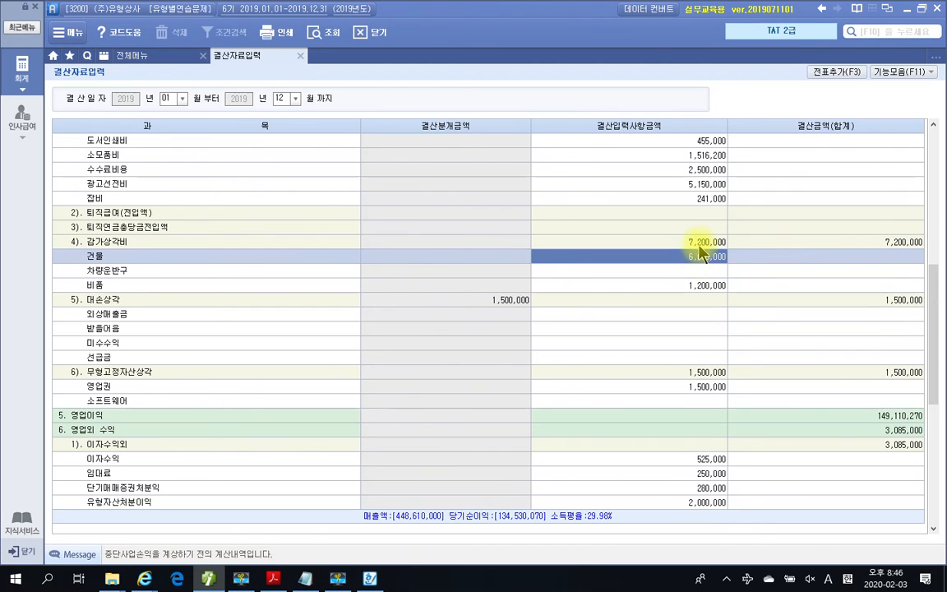
{"action": "left_click", "coordinate": [699, 285]}
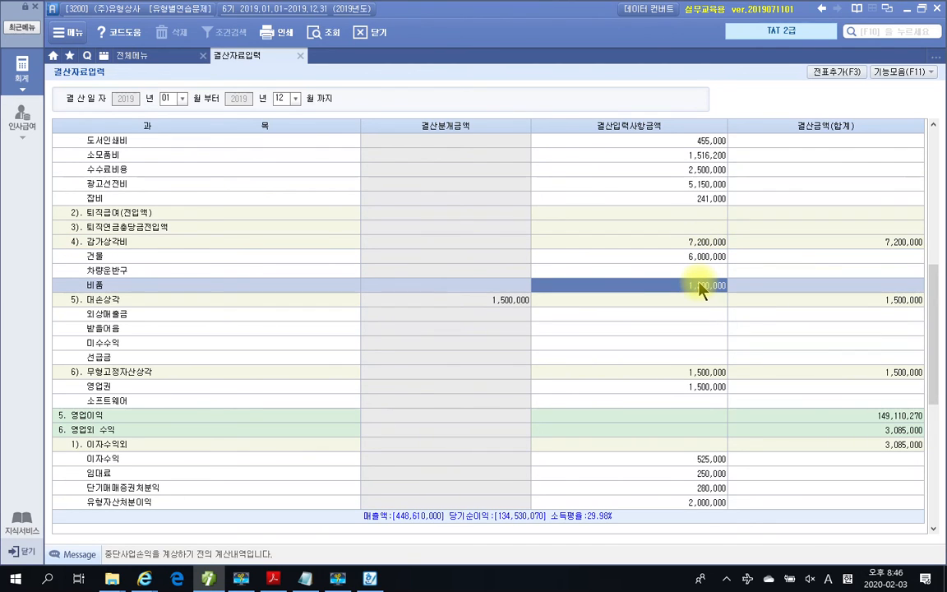
{"action": "left_click", "coordinate": [712, 386]}
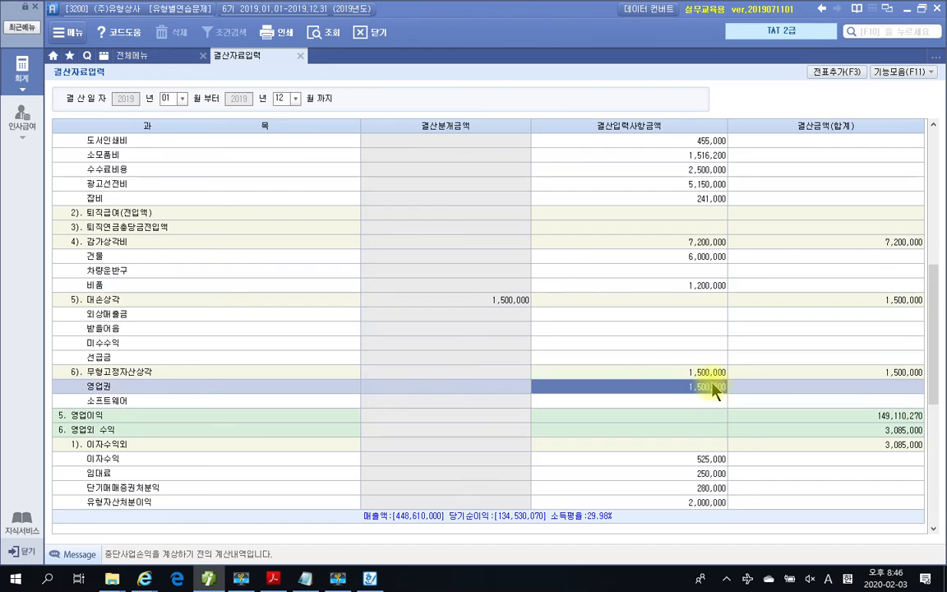
{"action": "left_click", "coordinate": [710, 371]}
{"action": "key", "text": "Down"}
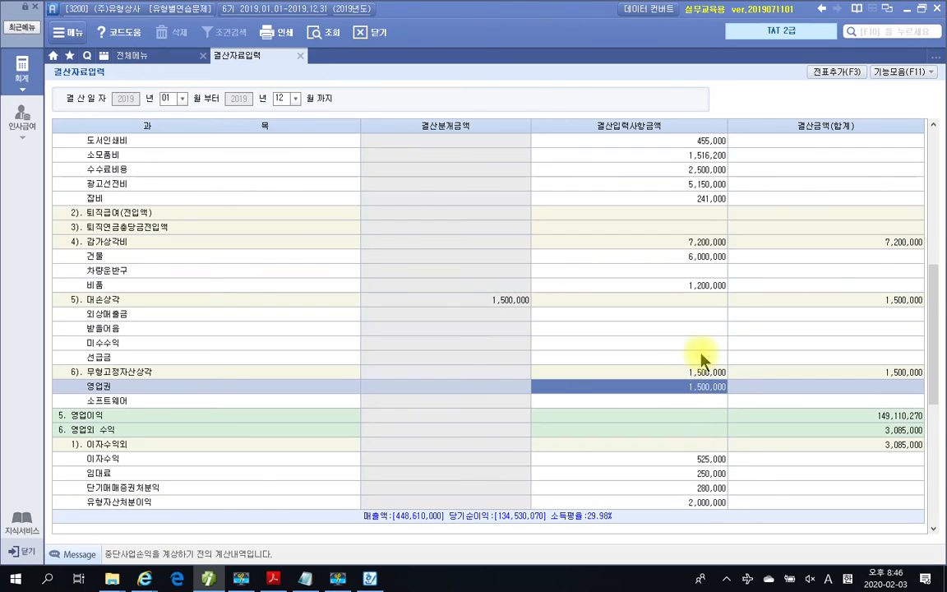
{"action": "left_click", "coordinate": [698, 254]}
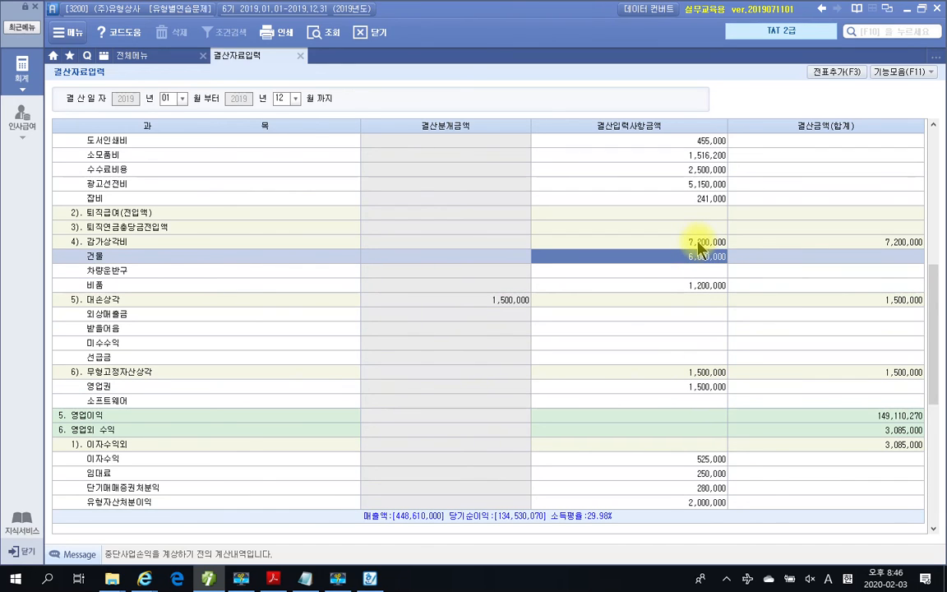
{"action": "left_click", "coordinate": [695, 283]}
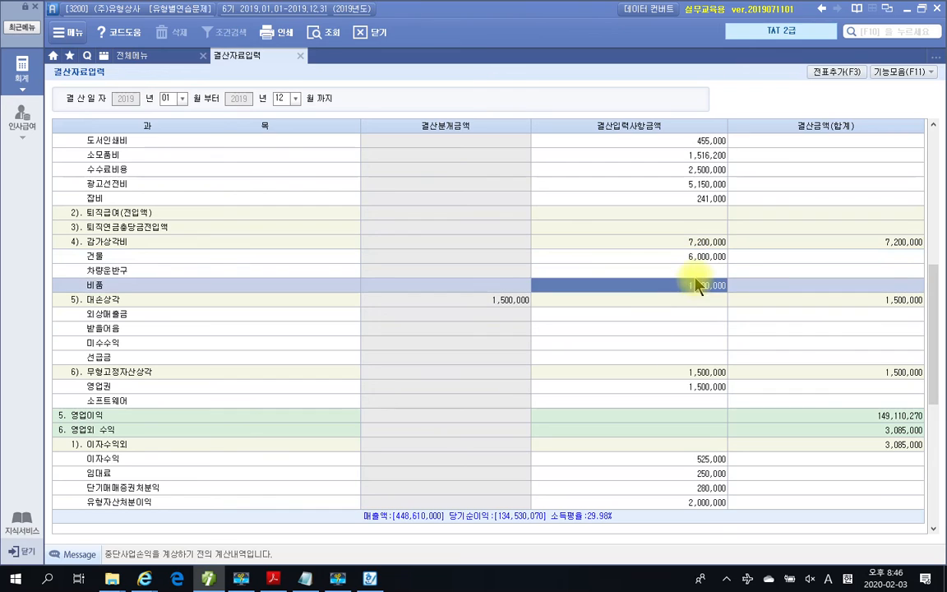
{"action": "left_click", "coordinate": [699, 256]}
{"action": "left_click", "coordinate": [703, 288]}
{"action": "left_click", "coordinate": [703, 258]}
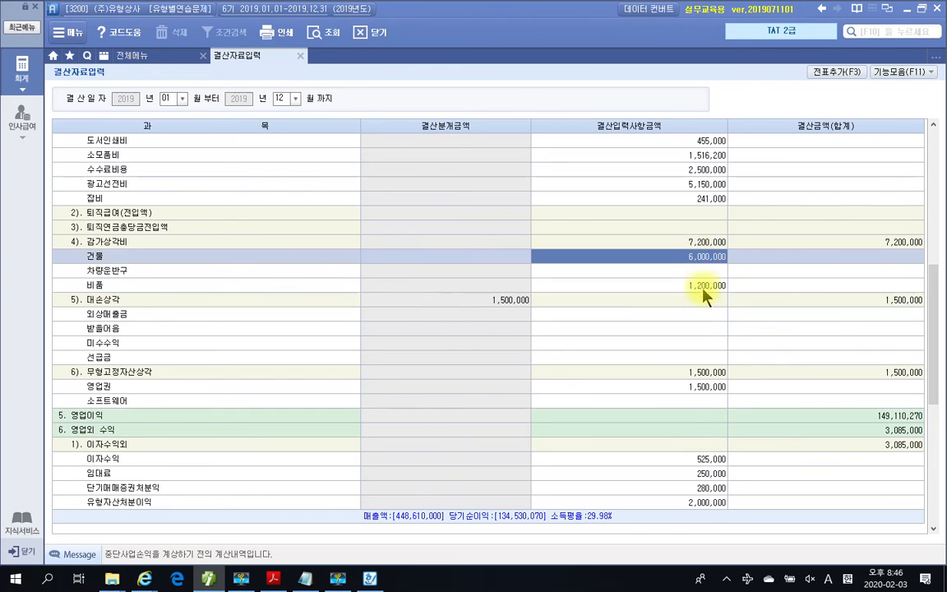
{"action": "left_click", "coordinate": [702, 388]}
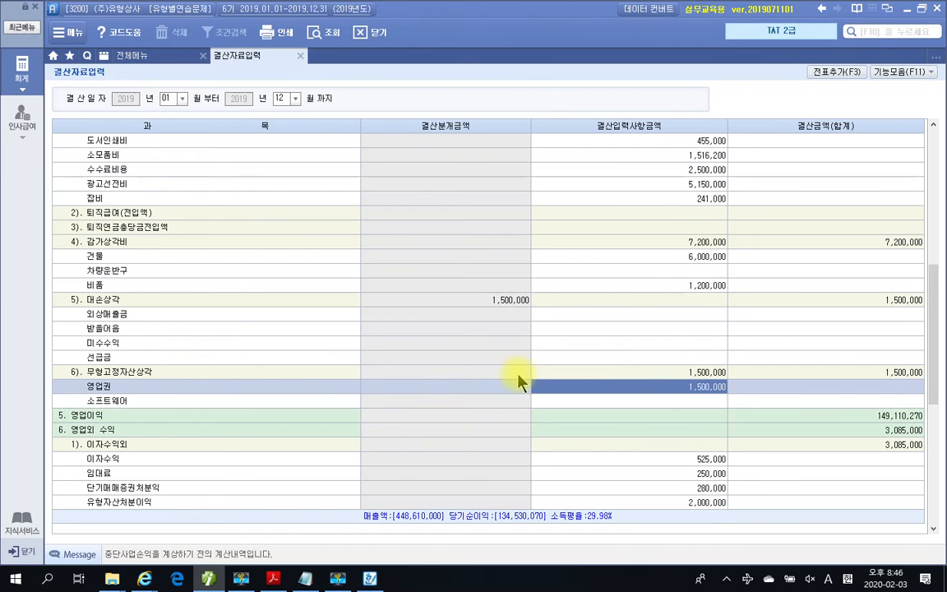
Under 5) 대손상각, enter 6,431,760 for 외상매출금 and 113,000 for 받을어음, leaving 미수수익 blank
{"action": "left_click", "coordinate": [708, 314]}
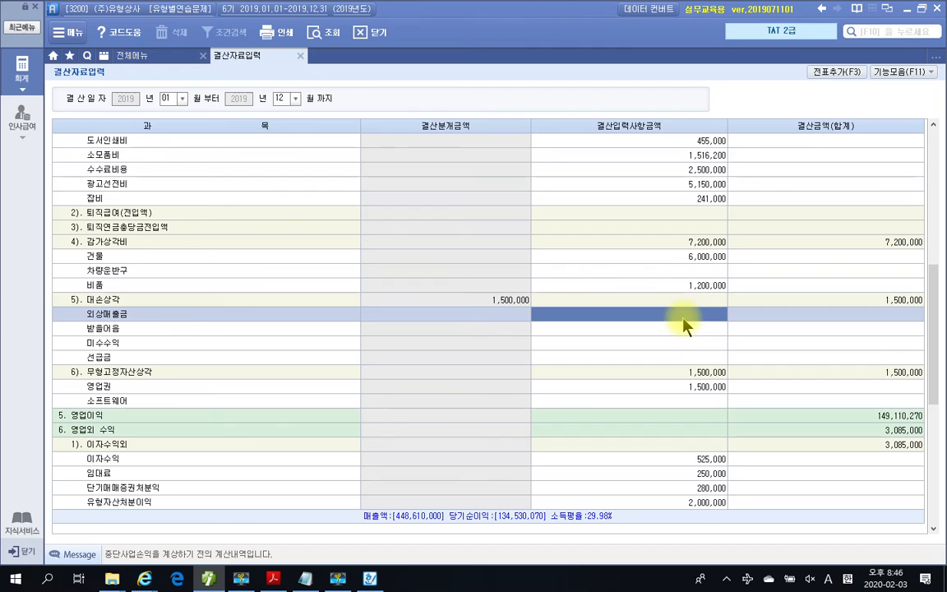
{"action": "type", "text": "6,431,760"}
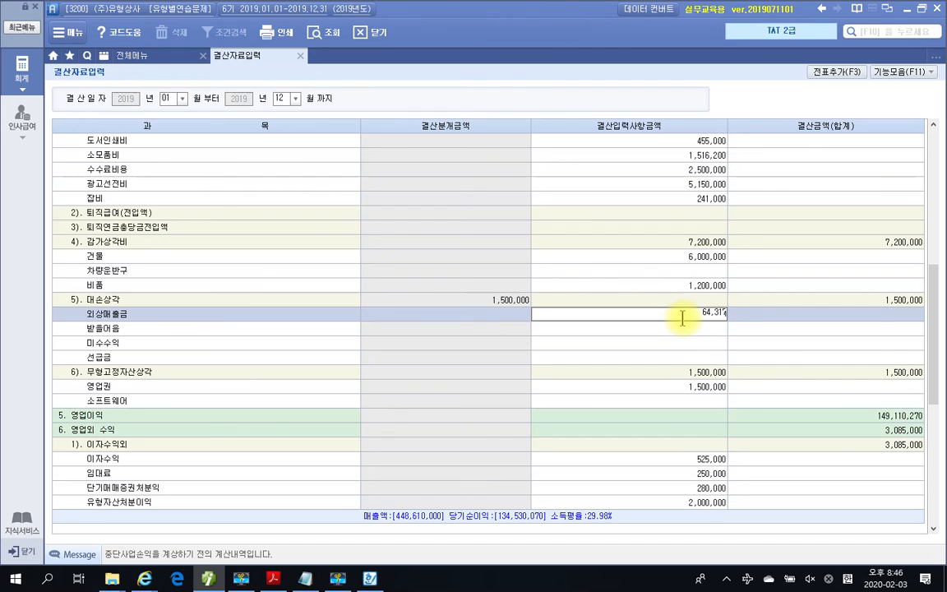
{"action": "key", "text": "Return"}
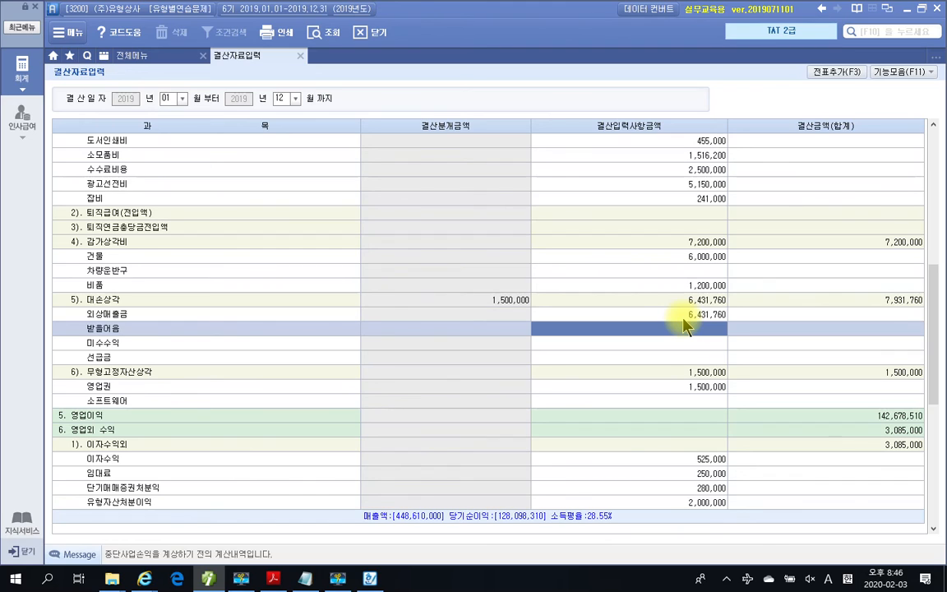
{"action": "type", "text": "1130000"}
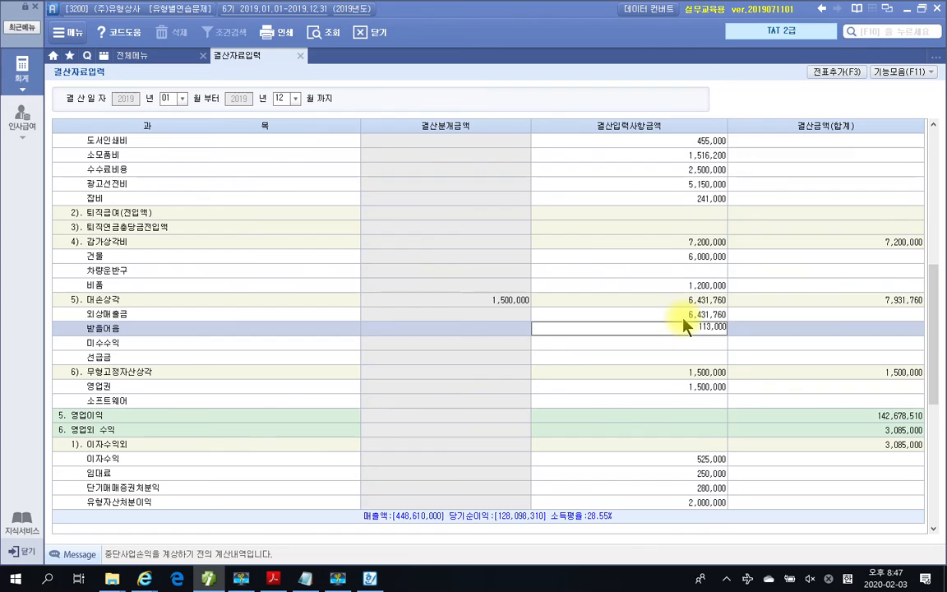
{"action": "key", "text": "Return"}
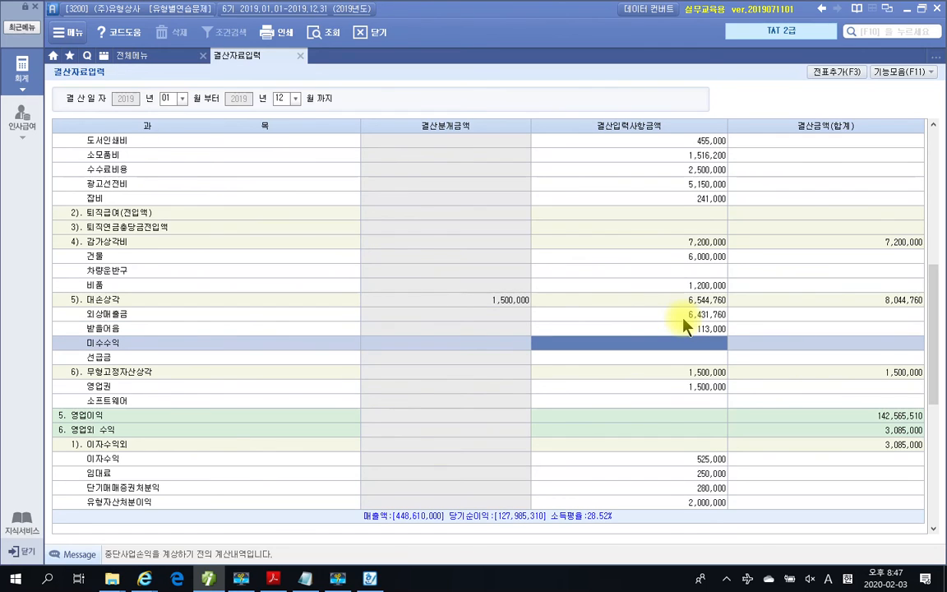
{"action": "key", "text": "Return"}
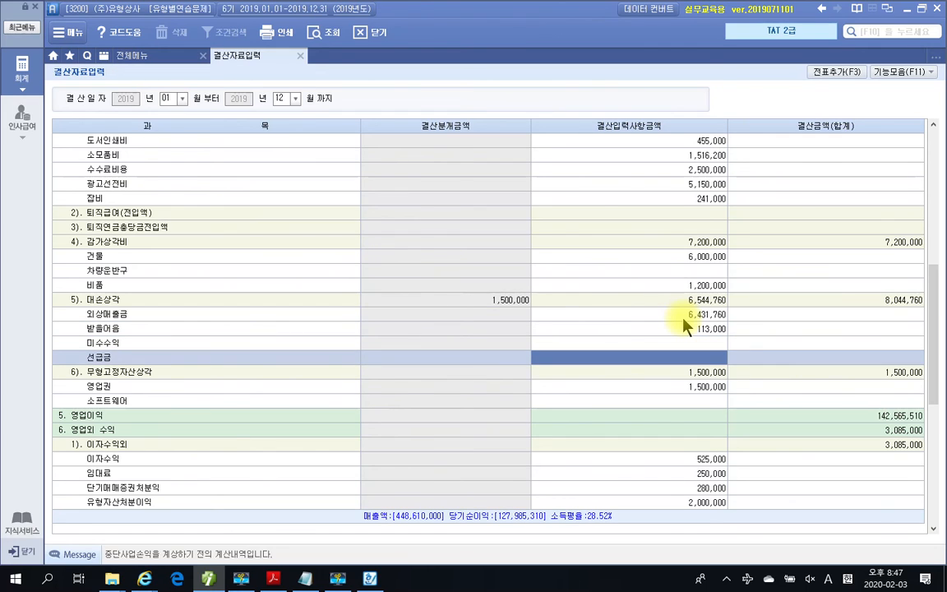
Enter 5,000,000 as the 결산입력사항금액 for 2) 퇴직급여(전입액), leaving 선급금 under 대손상각 blank
{"action": "key", "text": "Return"}
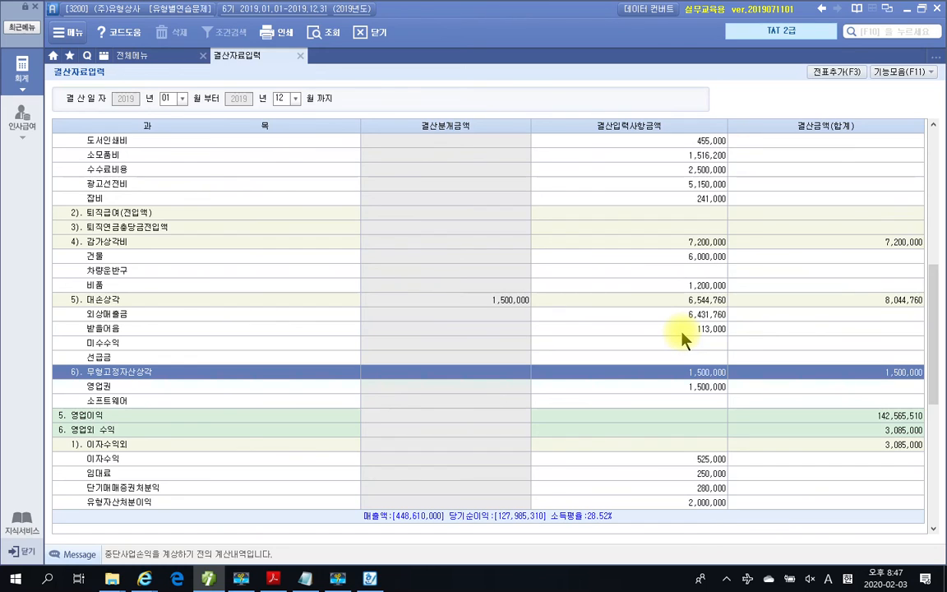
{"action": "left_click", "coordinate": [683, 341]}
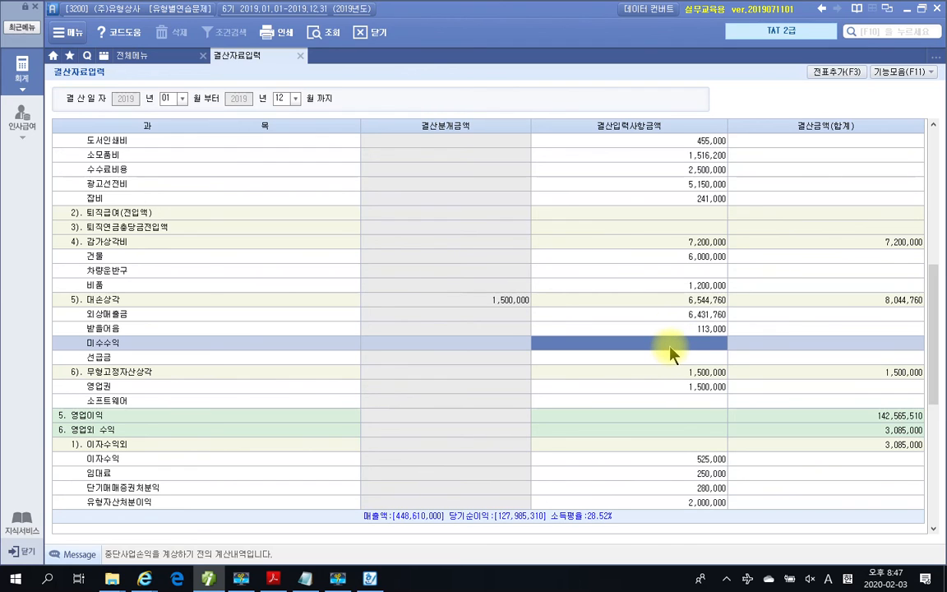
{"action": "scroll", "coordinate": [671, 351], "scroll_direction": "up", "scroll_amount": 6}
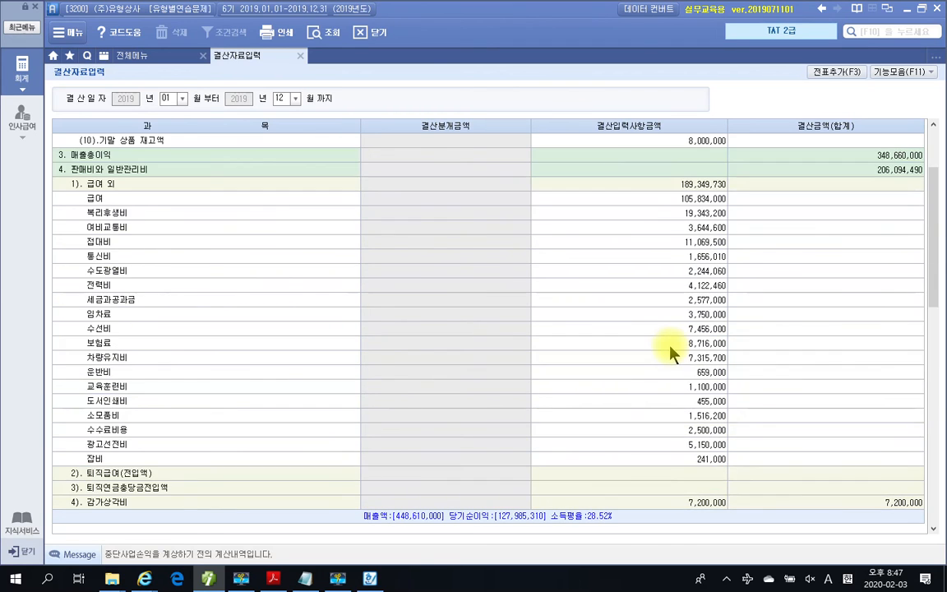
{"action": "scroll", "coordinate": [670, 352], "scroll_direction": "up", "scroll_amount": 2}
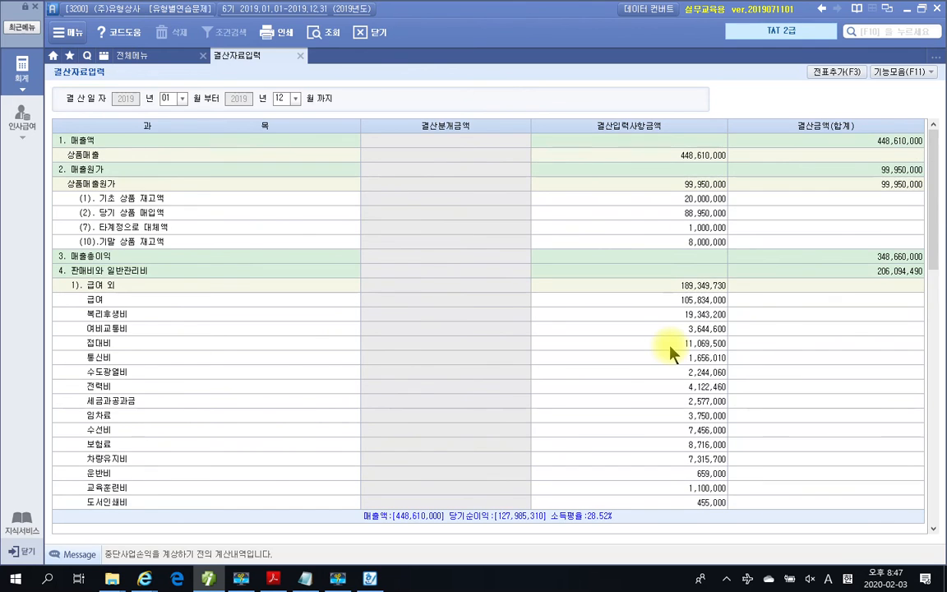
{"action": "scroll", "coordinate": [671, 352], "scroll_direction": "down", "scroll_amount": 6}
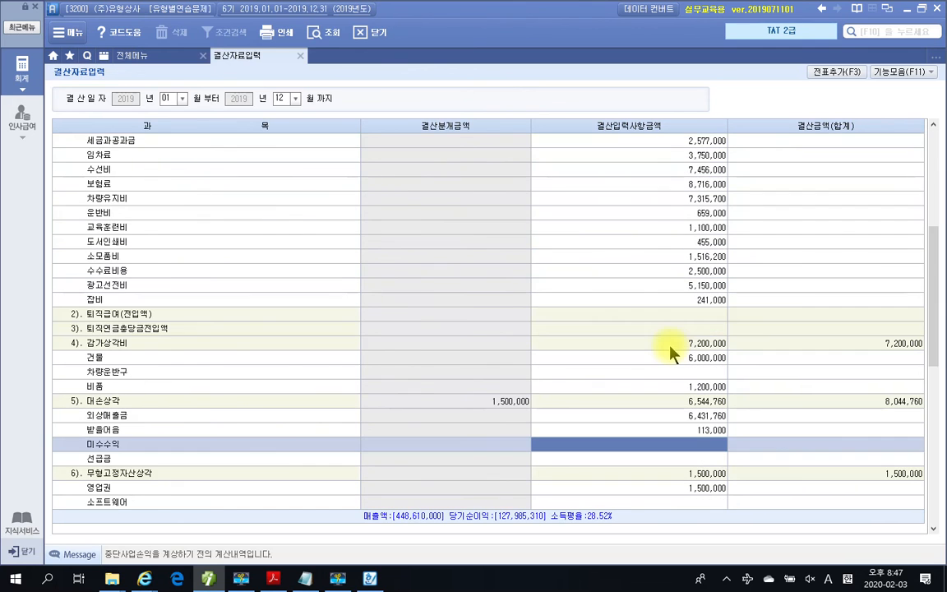
{"action": "left_click", "coordinate": [91, 315]}
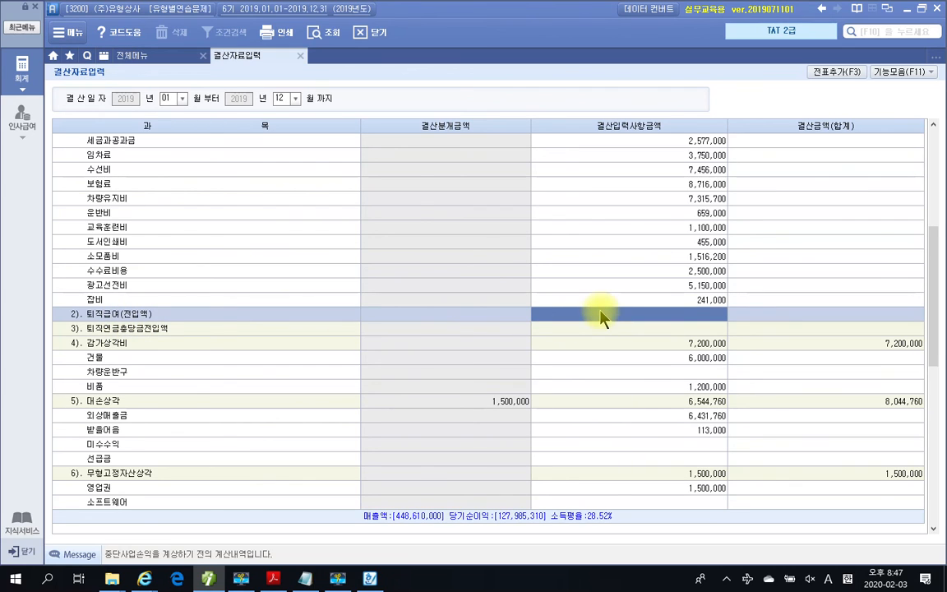
{"action": "mouse_move", "coordinate": [62, 307]}
{"action": "left_mouse_down"}
{"action": "mouse_move", "coordinate": [87, 322]}
{"action": "mouse_move", "coordinate": [180, 322]}
{"action": "left_mouse_up"}
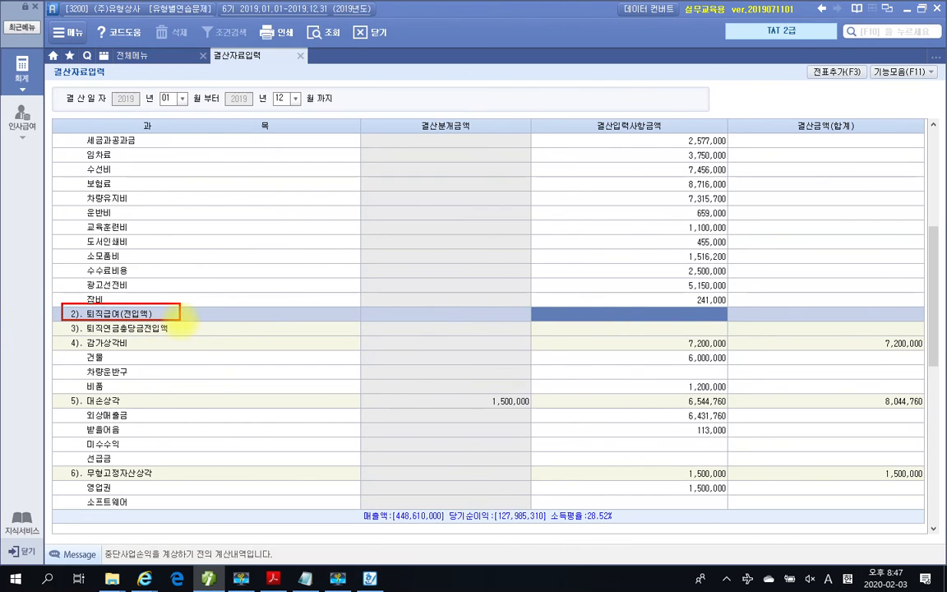
{"action": "left_click_drag", "start_coordinate": [529, 307], "coordinate": [730, 323]}
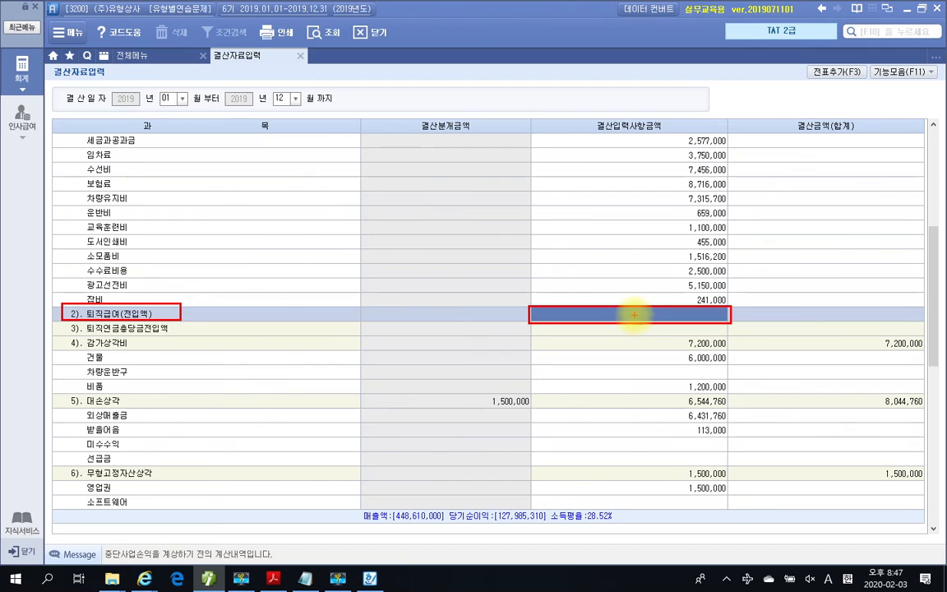
{"action": "left_click_drag", "start_coordinate": [621, 319], "coordinate": [650, 313]}
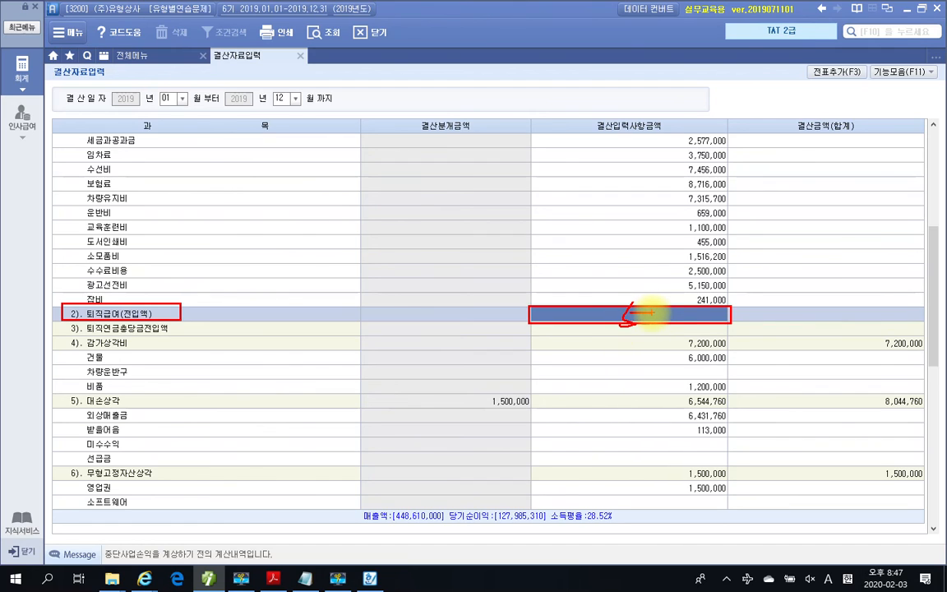
{"action": "key", "text": "Escape"}
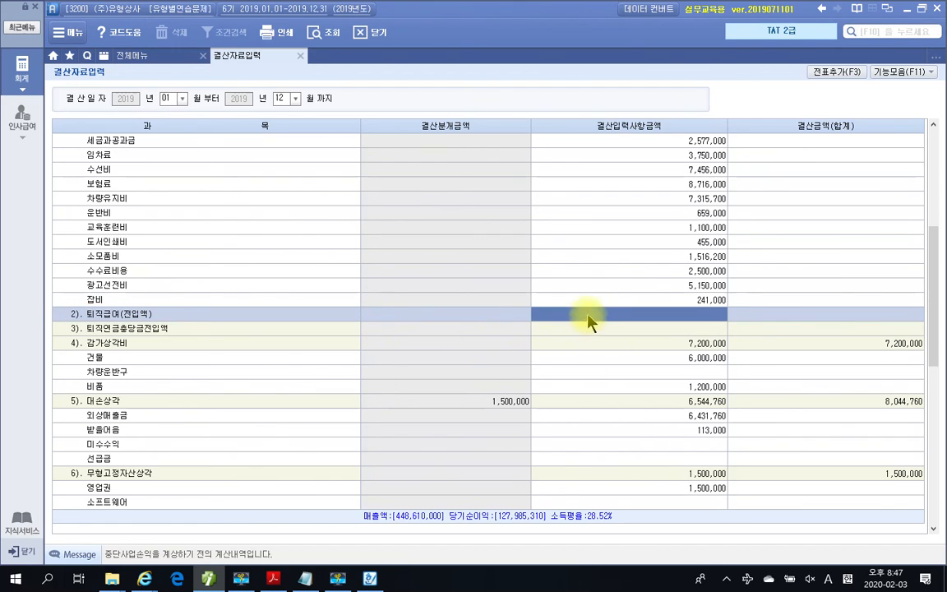
{"action": "type", "text": "5000000"}
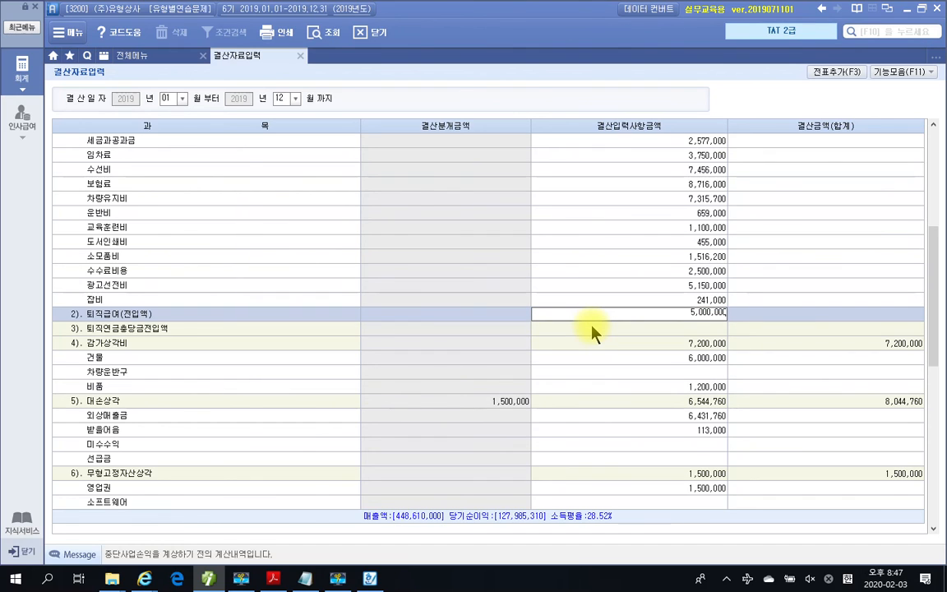
{"action": "key", "text": "Return"}
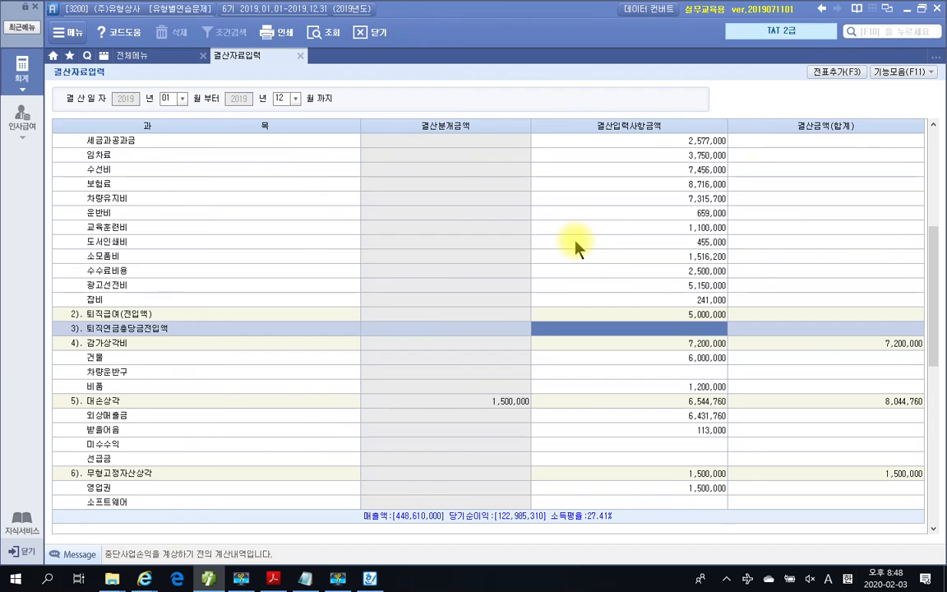
Under 9. 법인세등, enter 1,553,800 as the 결산입력사항금액 for 2) 법인세 계상 and check the 법인세등 total
{"action": "scroll", "coordinate": [664, 292], "scroll_direction": "down", "scroll_amount": 10}
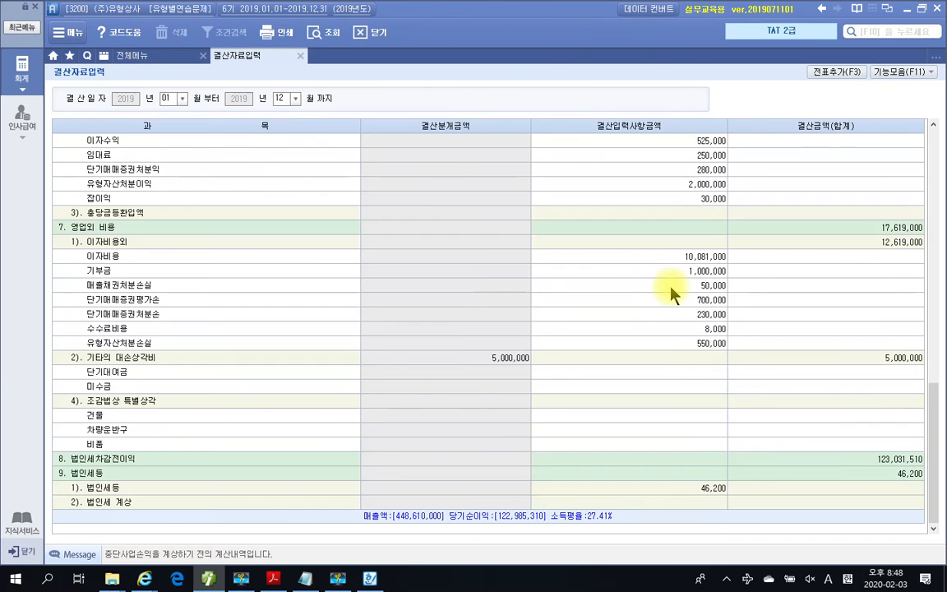
{"action": "left_click", "coordinate": [668, 503]}
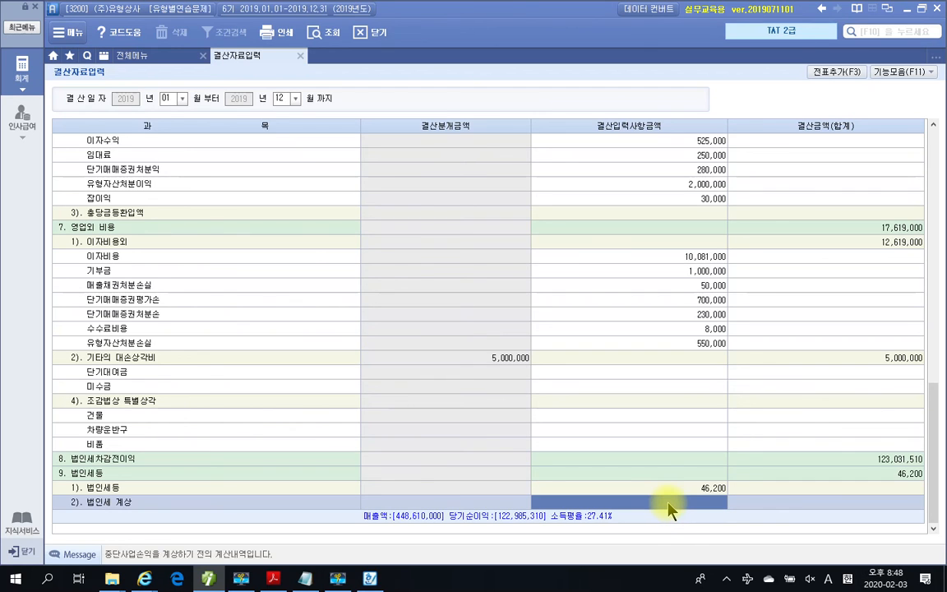
{"action": "left_click_drag", "start_coordinate": [684, 474], "coordinate": [736, 495]}
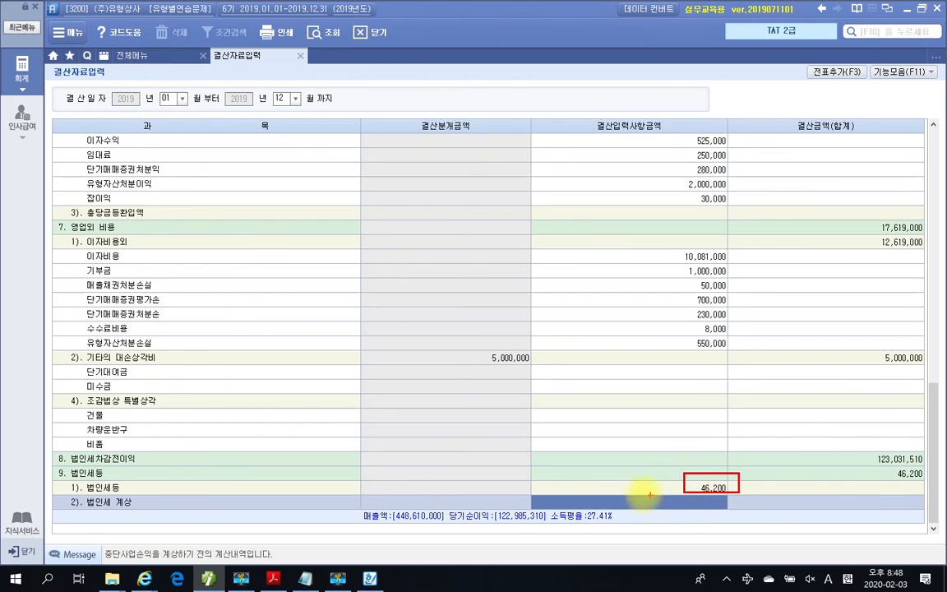
{"action": "left_click_drag", "start_coordinate": [636, 494], "coordinate": [732, 517]}
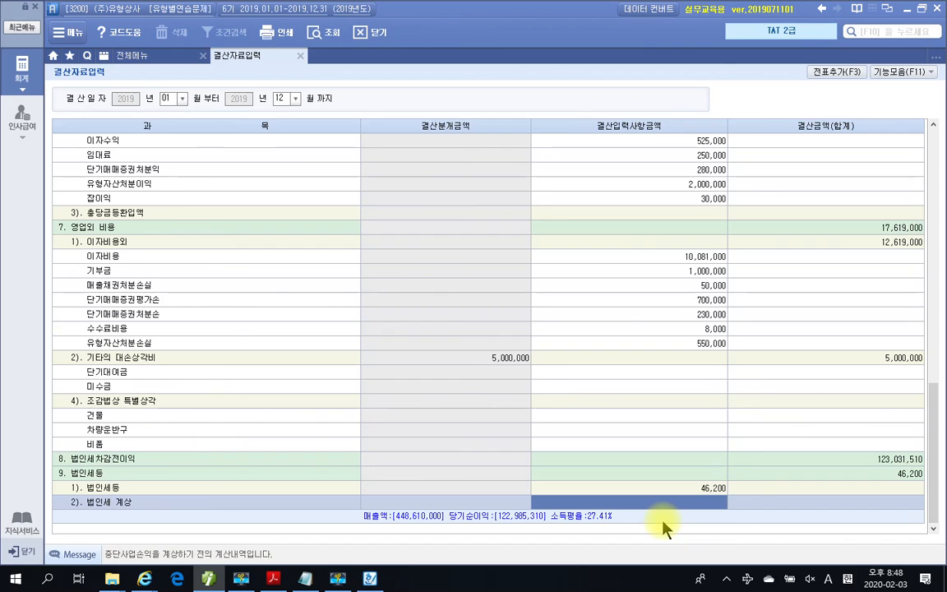
{"action": "type", "text": "1,553"}
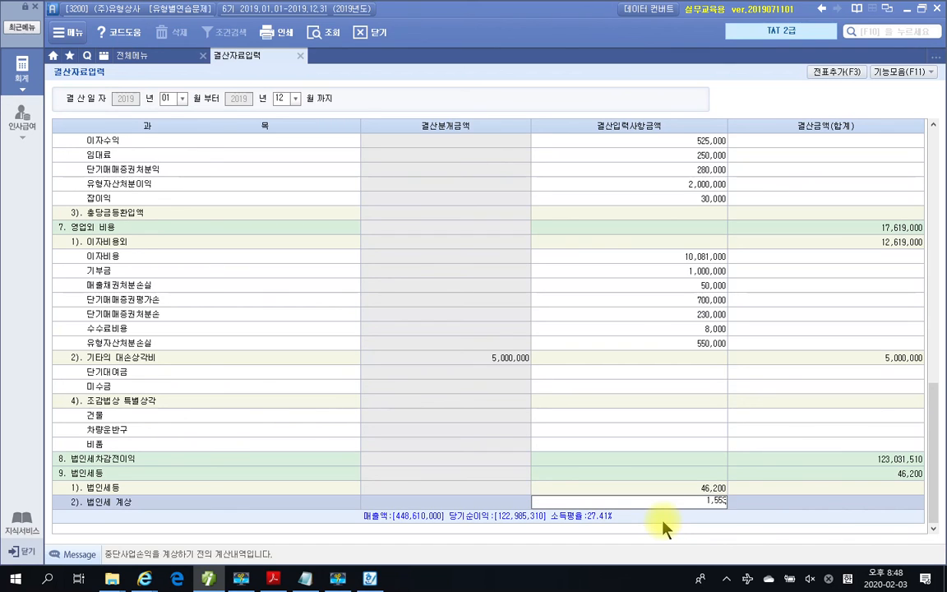
{"action": "type", "text": ",800"}
{"action": "key", "text": "Return"}
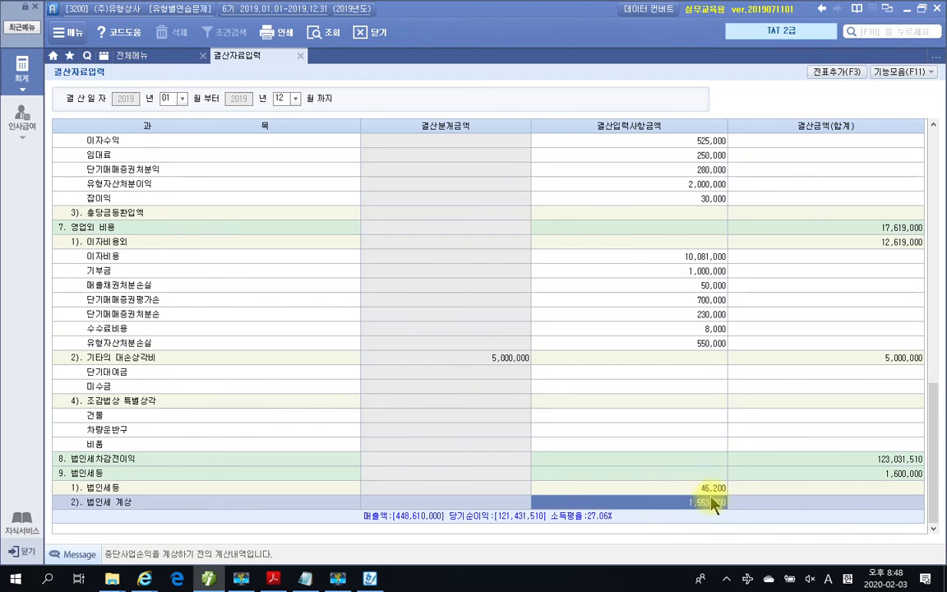
{"action": "mouse_move", "coordinate": [855, 466]}
{"action": "left_mouse_down"}
{"action": "mouse_move", "coordinate": [871, 478]}
{"action": "mouse_move", "coordinate": [934, 487]}
{"action": "left_mouse_up"}
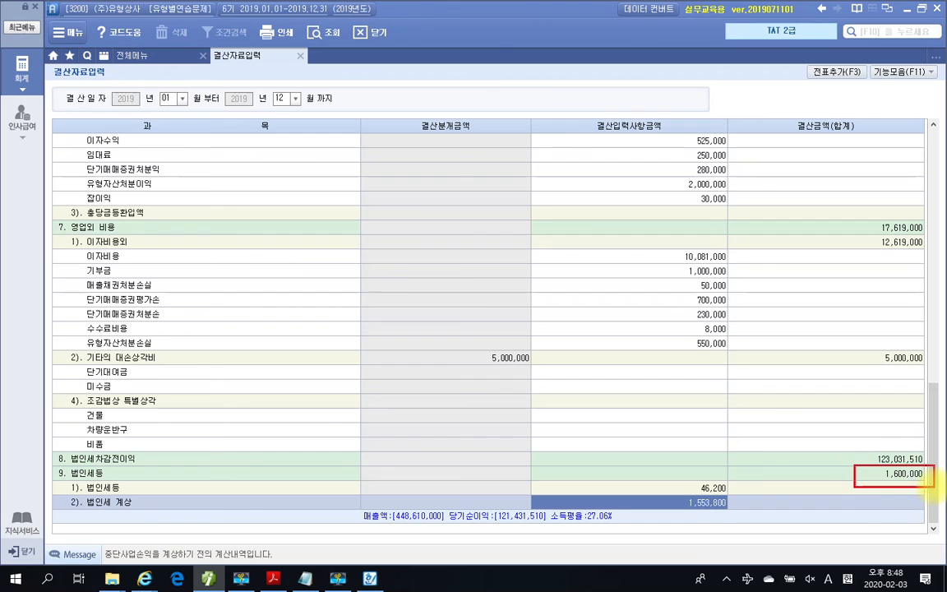
{"action": "left_click_drag", "start_coordinate": [129, 475], "coordinate": [56, 476]}
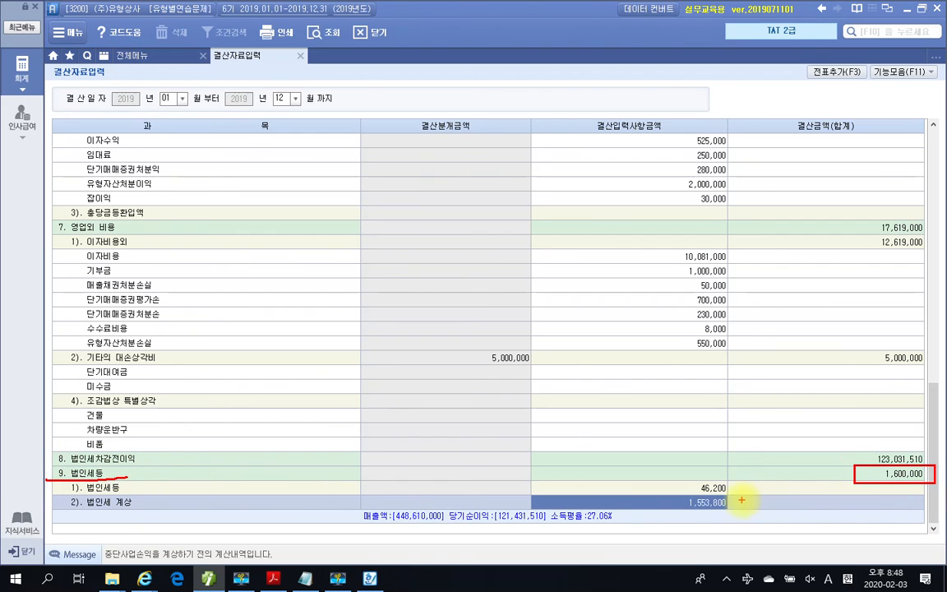
{"action": "left_click_drag", "start_coordinate": [729, 499], "coordinate": [850, 474]}
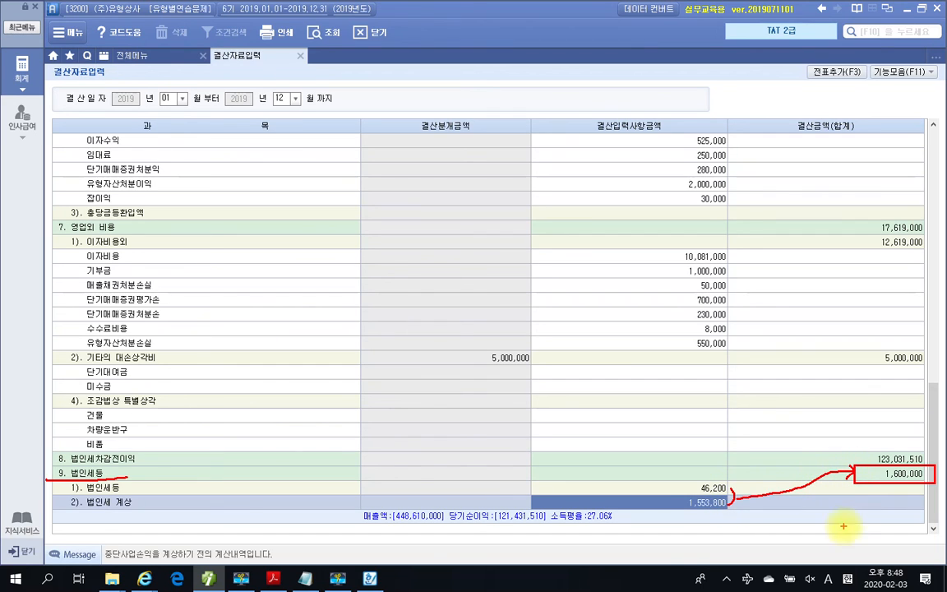
{"action": "key", "text": "Escape"}
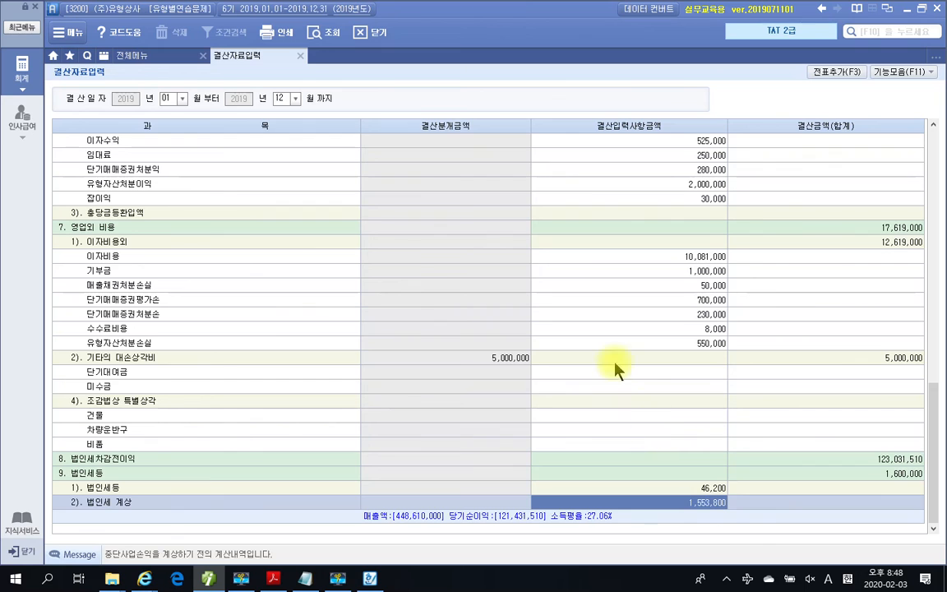
Generate the closing journal entries from the entered 결산자료입력 amounts with 전표추가 and confirm their addition
{"action": "scroll", "coordinate": [597, 372], "scroll_direction": "up", "scroll_amount": 10}
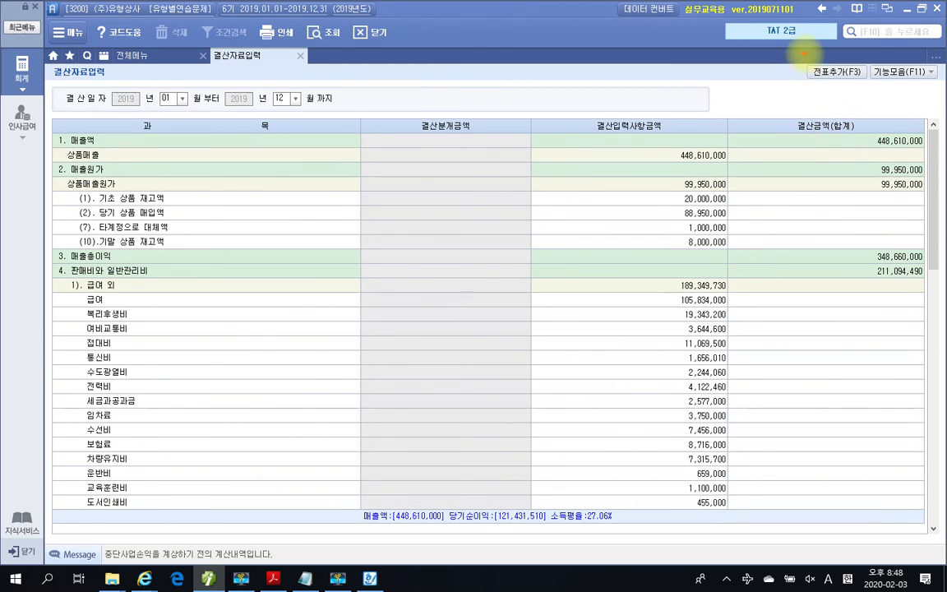
{"action": "left_click_drag", "start_coordinate": [787, 193], "coordinate": [845, 84]}
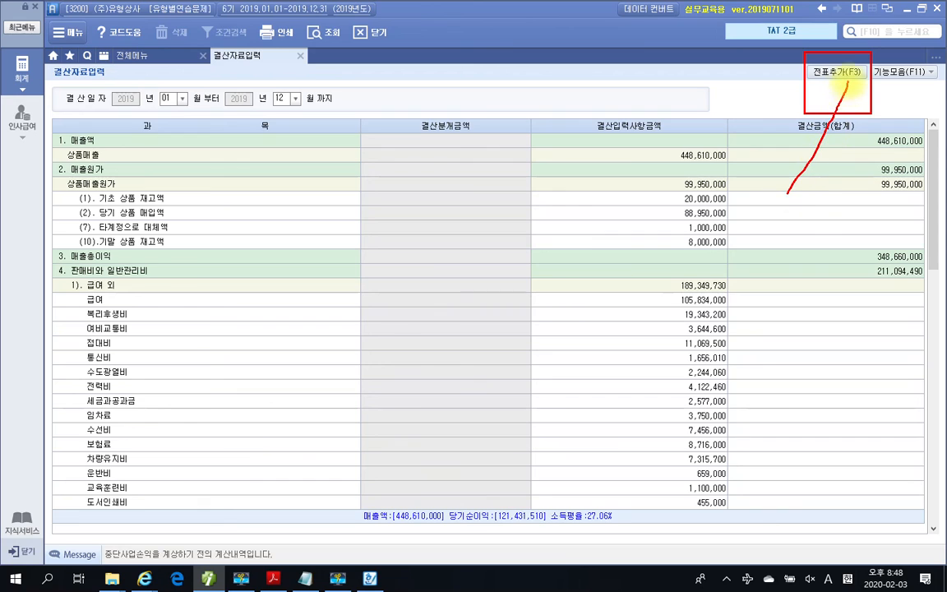
{"action": "key", "text": "Escape"}
{"action": "left_click", "coordinate": [849, 77]}
{"action": "left_click", "coordinate": [444, 320]}
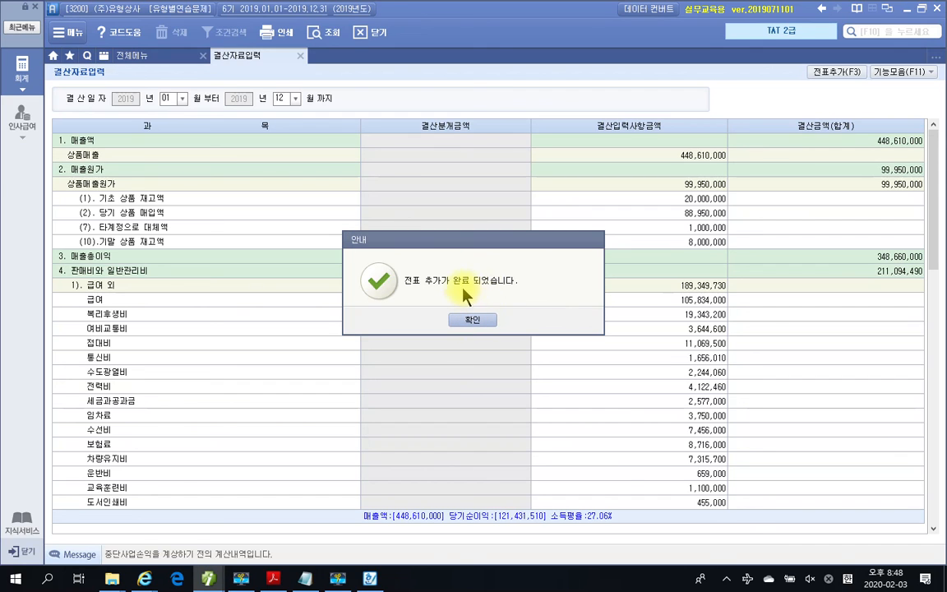
{"action": "left_click", "coordinate": [469, 319]}
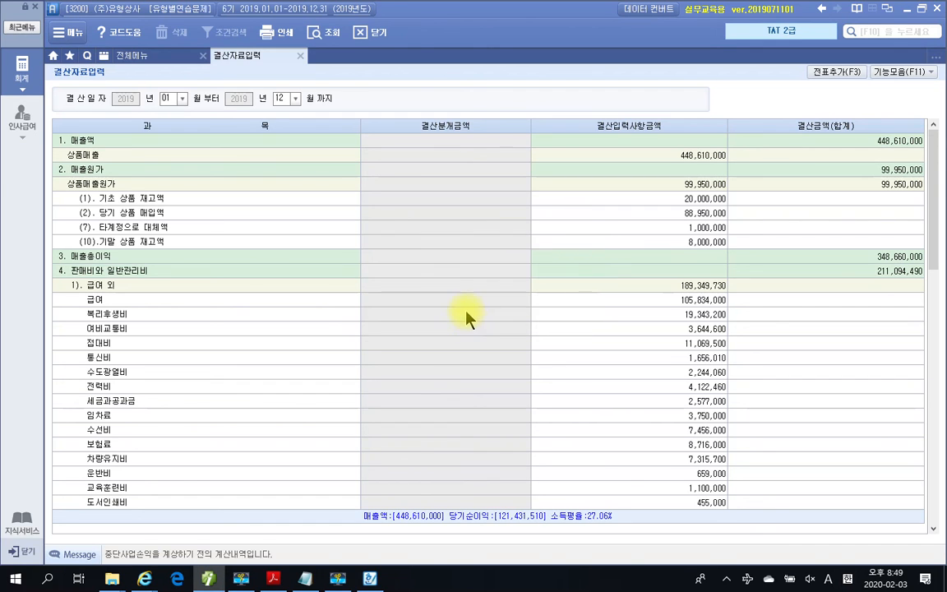
Close 결산자료입력 and bring up the 일반전표입력 vouchers dated December 31 (12월 31일)
{"action": "left_click", "coordinate": [300, 55]}
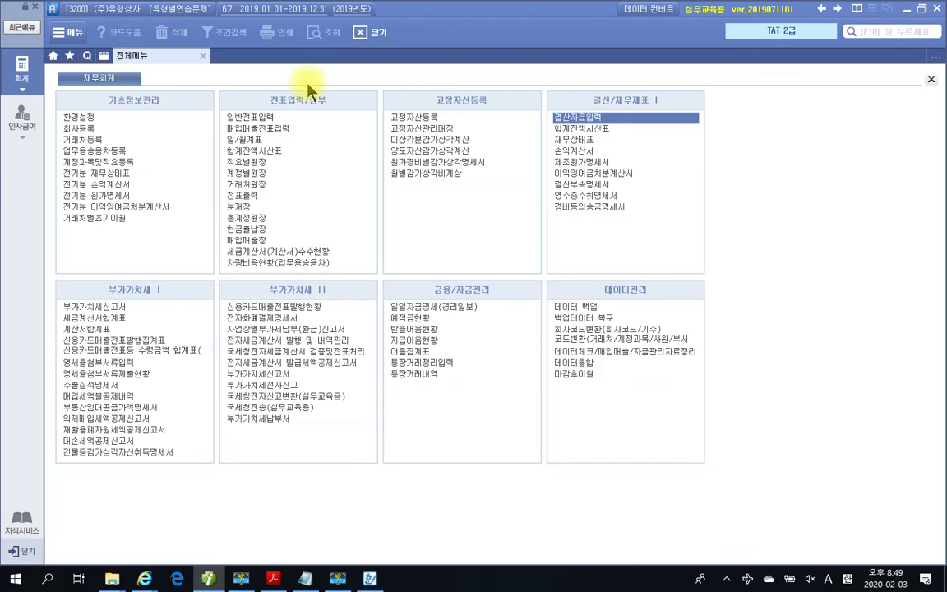
{"action": "left_click", "coordinate": [263, 116]}
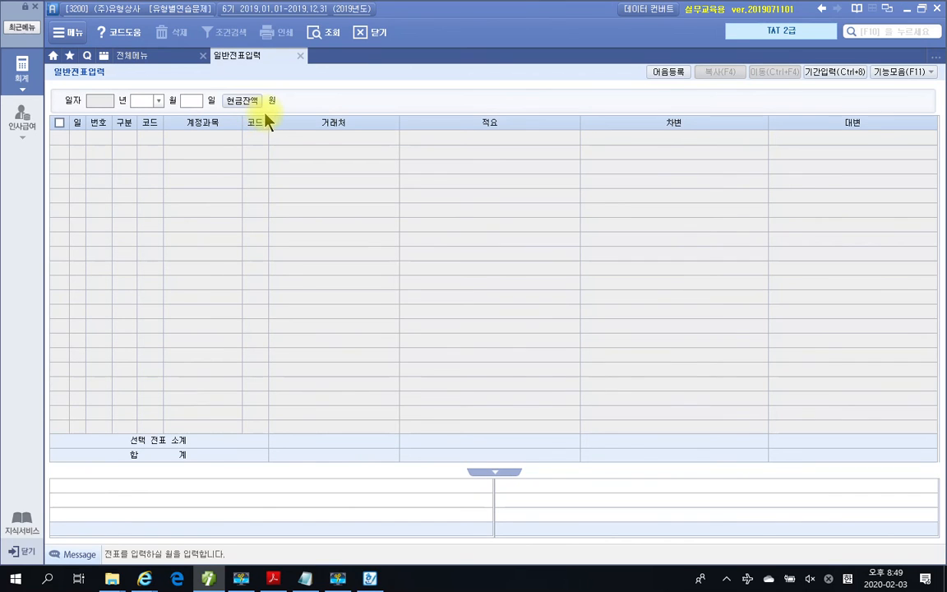
{"action": "type", "text": "12"}
{"action": "key", "text": "Return"}
{"action": "type", "text": "31"}
{"action": "key", "text": "Return"}
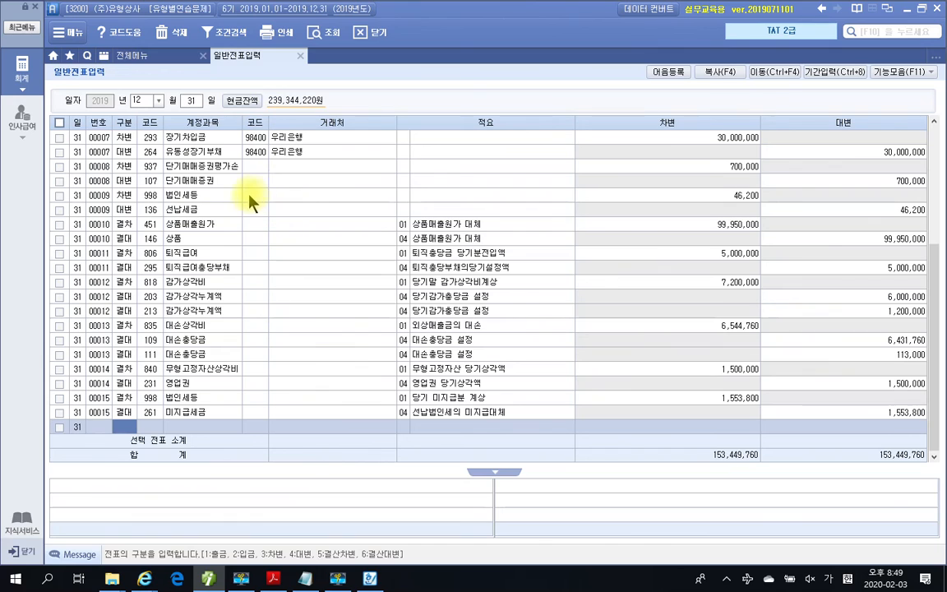
Examine the closing vouchers 00010 to 00015, covering 상품매출원가, 퇴직급여, 감가상각비, 대손상각비, 무형고정자산상각비 and 법인세등
{"action": "left_click", "coordinate": [125, 238]}
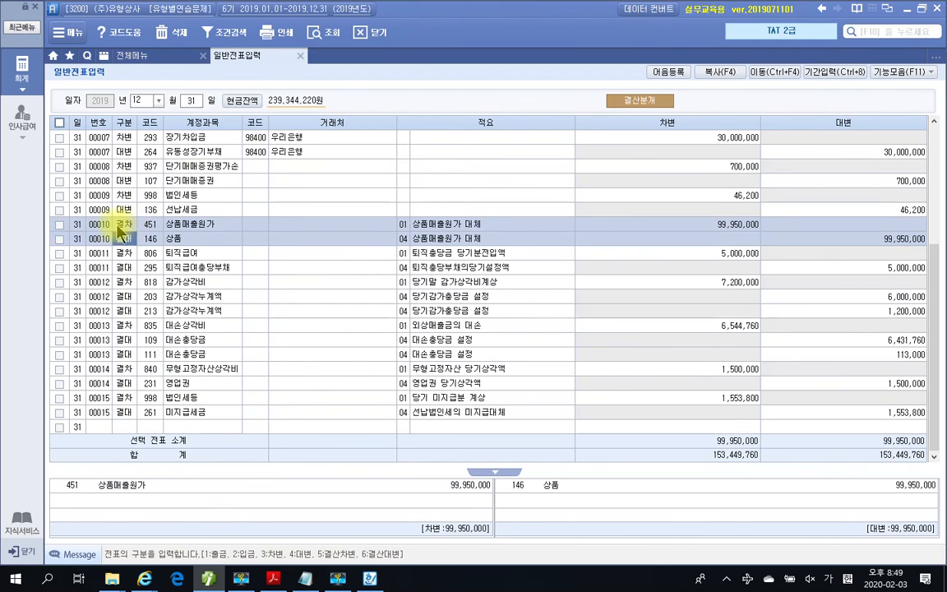
{"action": "left_click", "coordinate": [131, 253]}
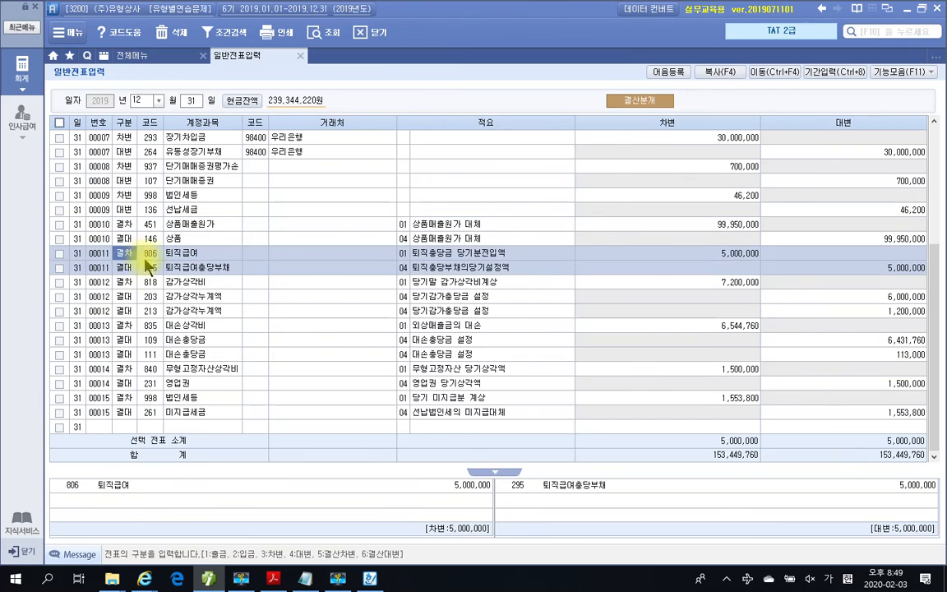
{"action": "left_click", "coordinate": [132, 296]}
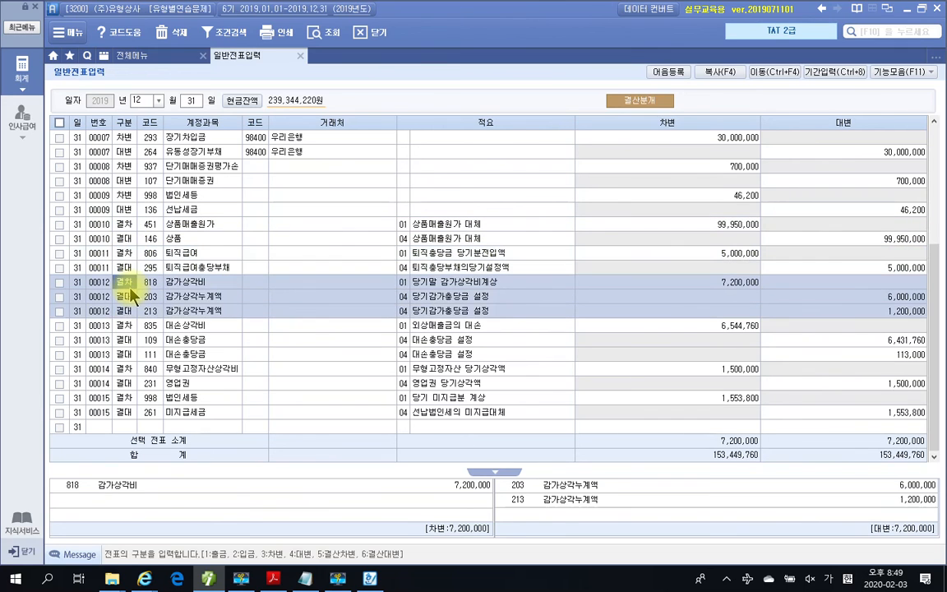
{"action": "left_click", "coordinate": [132, 337]}
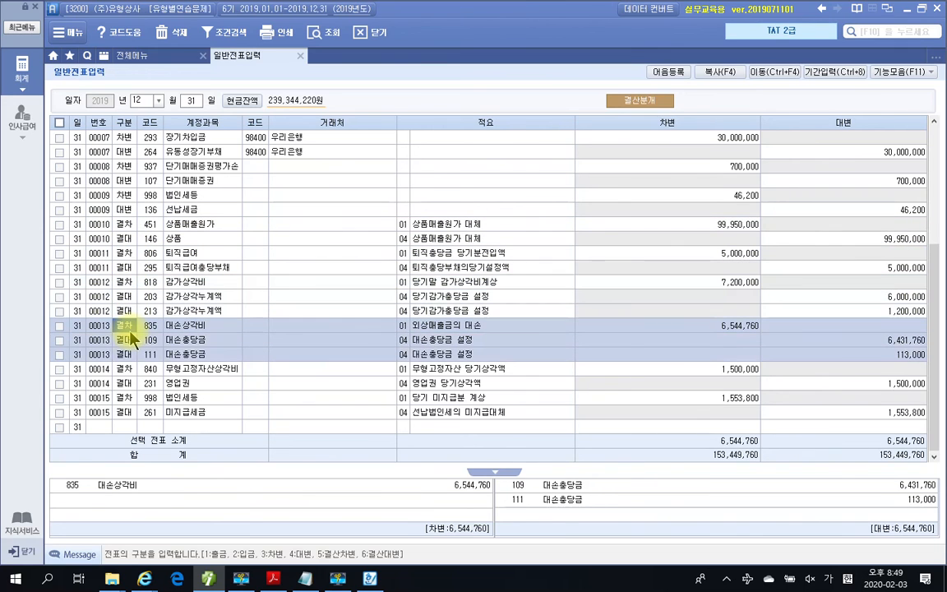
{"action": "left_click", "coordinate": [131, 384]}
{"action": "left_click", "coordinate": [135, 413]}
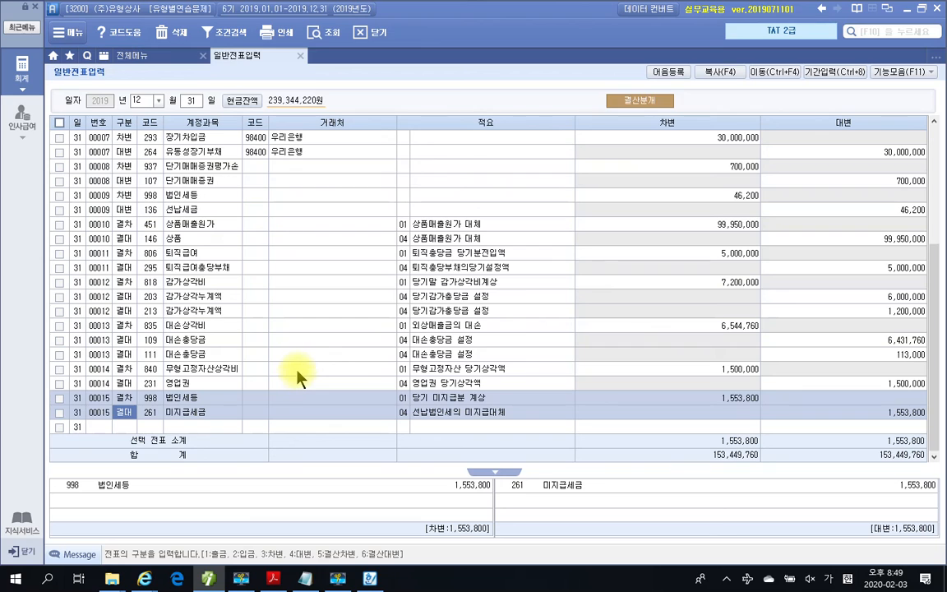
{"action": "left_click", "coordinate": [173, 231]}
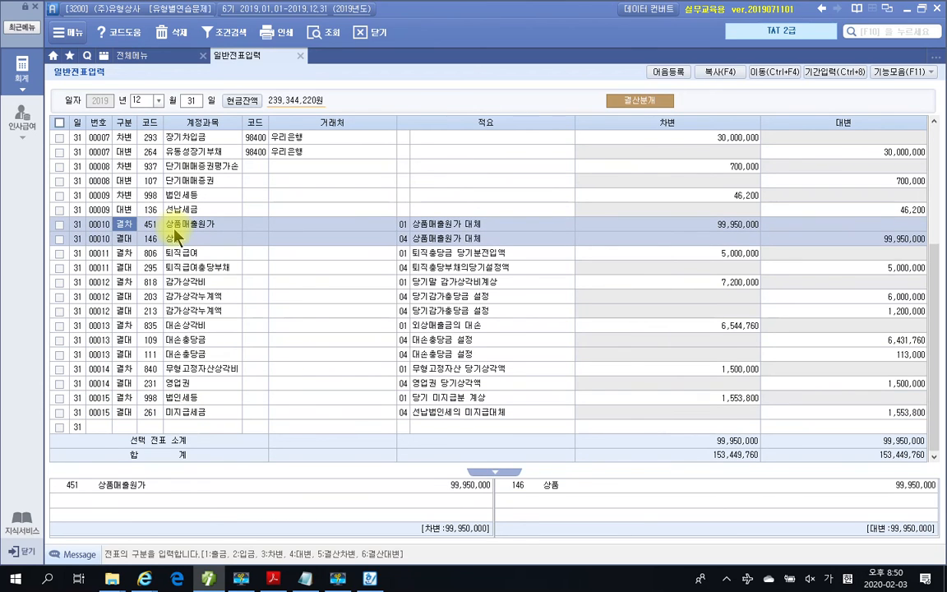
Examine closing voucher 00010, comparing the accounts, 적요 and amounts on its 상품매출원가 debit line and 상품 credit line
{"action": "mouse_move", "coordinate": [49, 215]}
{"action": "left_mouse_down"}
{"action": "mouse_move", "coordinate": [129, 234]}
{"action": "mouse_move", "coordinate": [481, 251]}
{"action": "mouse_move", "coordinate": [935, 254]}
{"action": "left_mouse_up"}
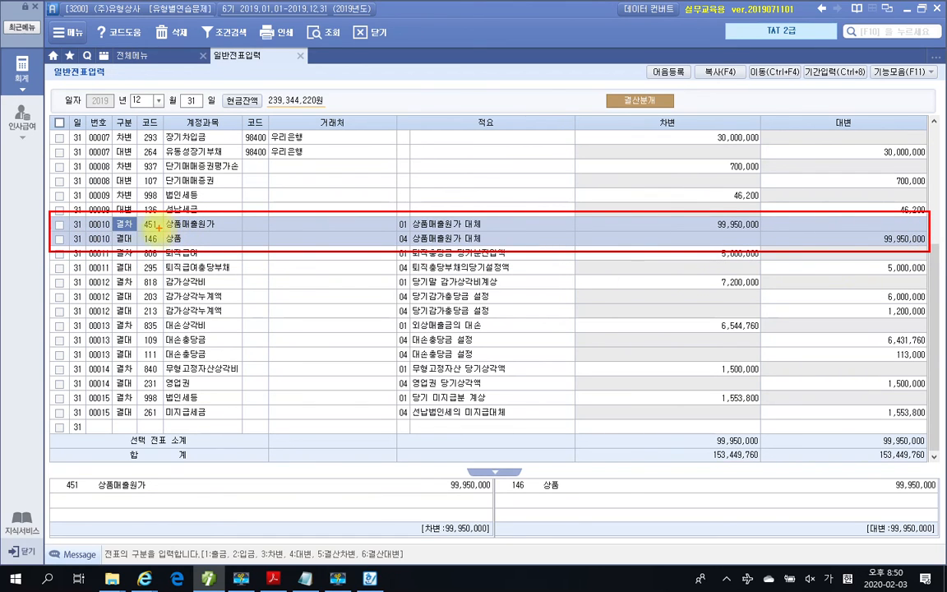
{"action": "left_click_drag", "start_coordinate": [114, 221], "coordinate": [133, 221]}
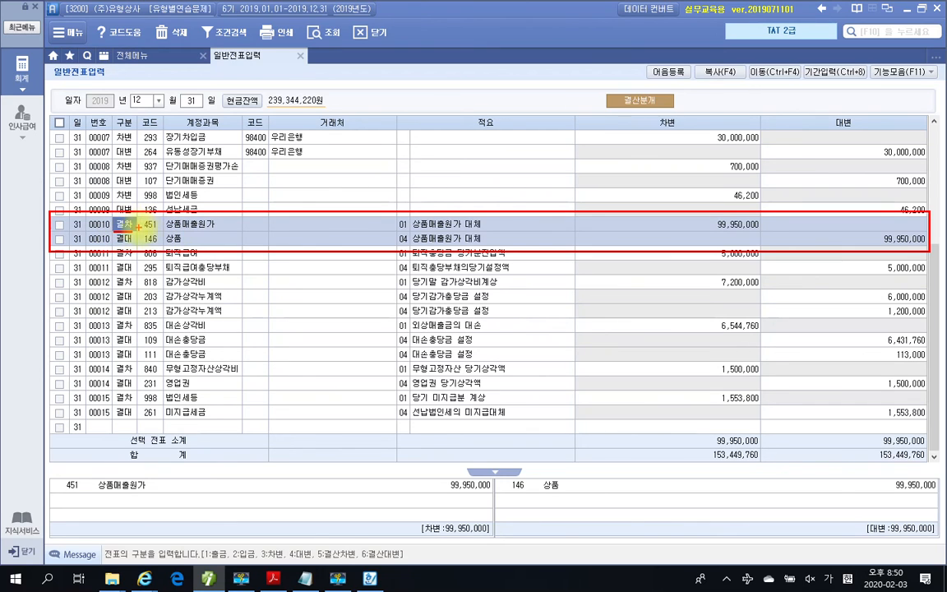
{"action": "left_click_drag", "start_coordinate": [167, 231], "coordinate": [219, 231]}
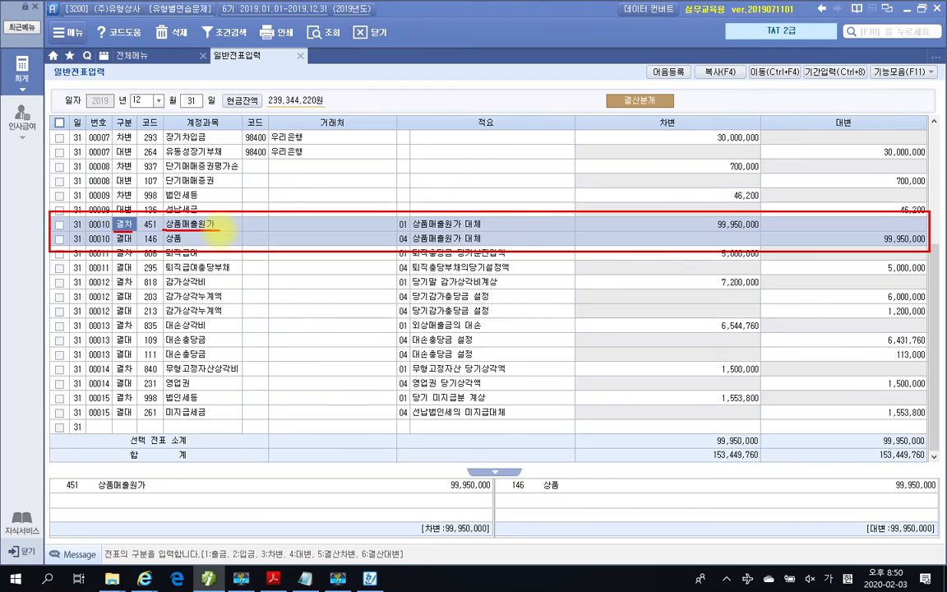
{"action": "left_click_drag", "start_coordinate": [115, 246], "coordinate": [212, 245]}
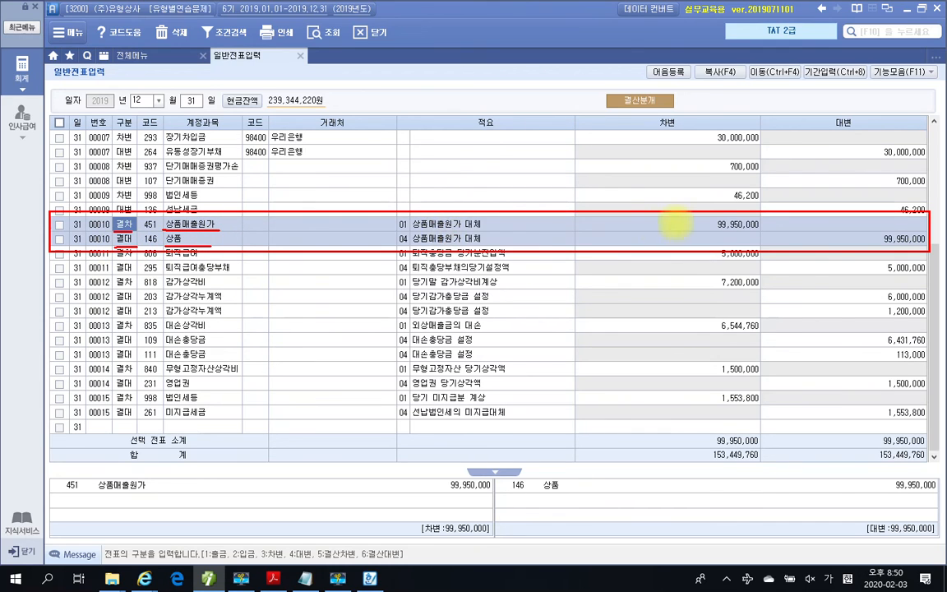
{"action": "mouse_move", "coordinate": [755, 233]}
{"action": "left_mouse_down"}
{"action": "mouse_move", "coordinate": [716, 232]}
{"action": "mouse_move", "coordinate": [760, 222]}
{"action": "left_mouse_up"}
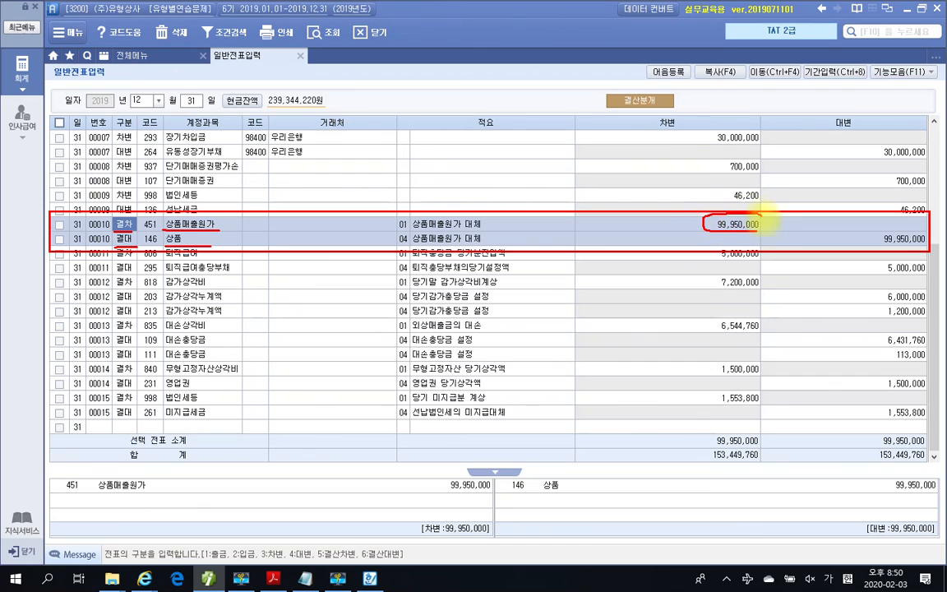
{"action": "mouse_move", "coordinate": [903, 232]}
{"action": "left_mouse_down"}
{"action": "mouse_move", "coordinate": [911, 245]}
{"action": "mouse_move", "coordinate": [929, 236]}
{"action": "left_mouse_up"}
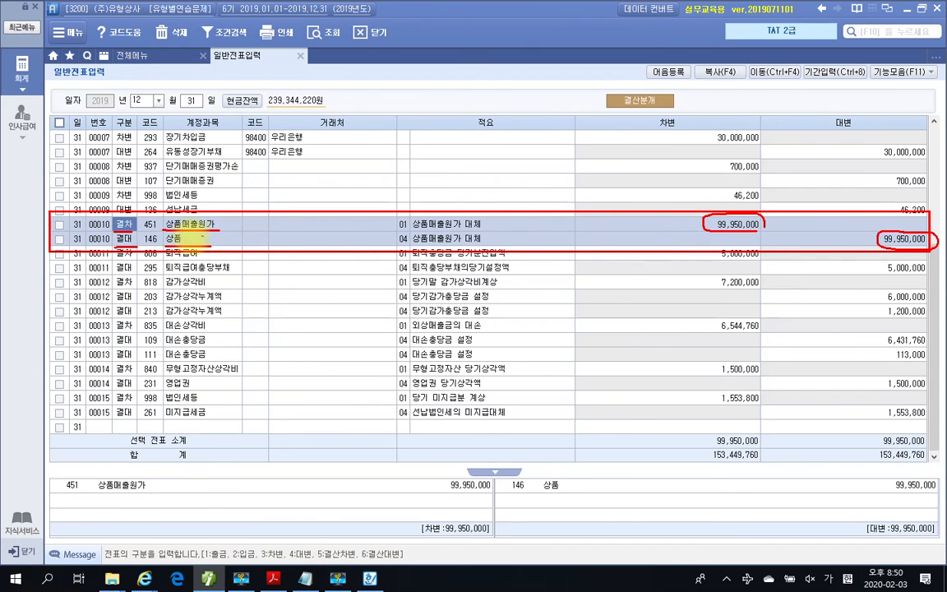
{"action": "left_click_drag", "start_coordinate": [168, 231], "coordinate": [262, 230]}
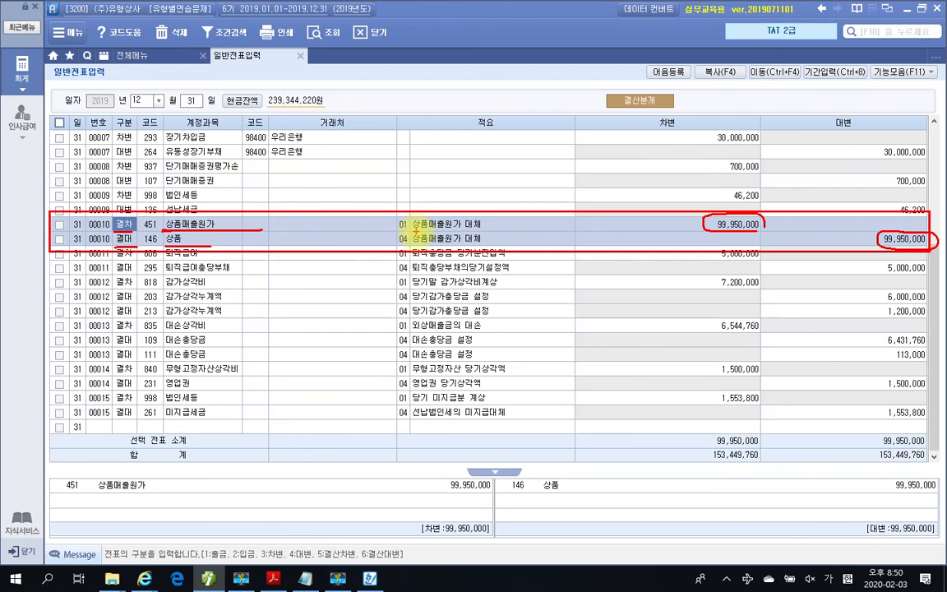
{"action": "mouse_move", "coordinate": [423, 211]}
{"action": "left_mouse_down"}
{"action": "mouse_move", "coordinate": [349, 220]}
{"action": "mouse_move", "coordinate": [393, 222]}
{"action": "mouse_move", "coordinate": [355, 211]}
{"action": "left_mouse_up"}
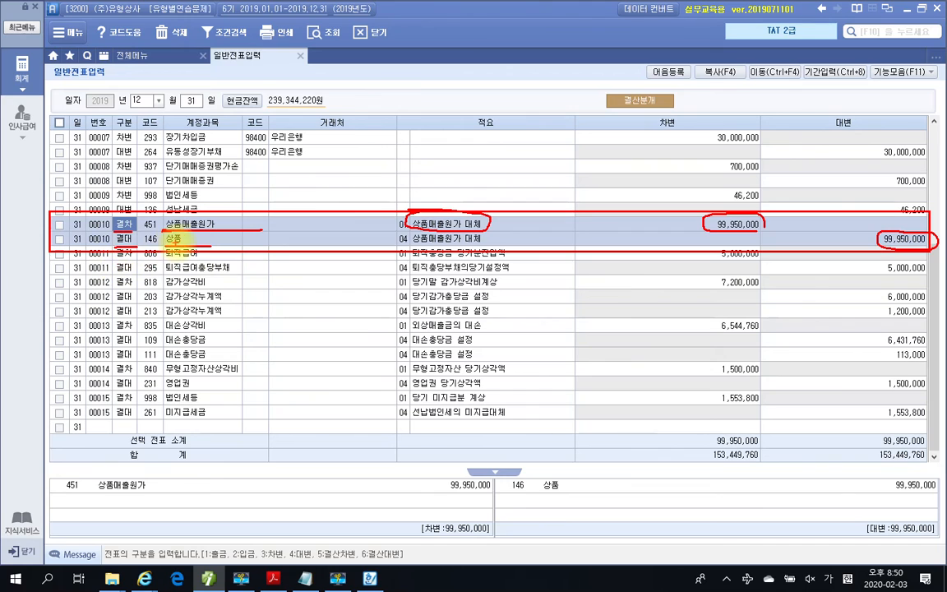
{"action": "left_click_drag", "start_coordinate": [152, 238], "coordinate": [169, 232]}
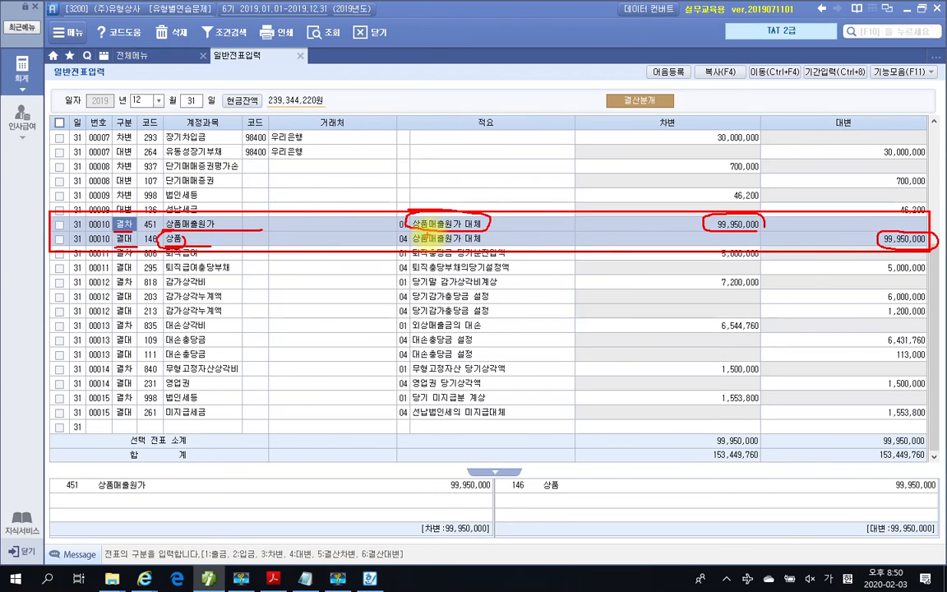
{"action": "mouse_move", "coordinate": [391, 226]}
{"action": "left_mouse_down"}
{"action": "mouse_move", "coordinate": [416, 239]}
{"action": "mouse_move", "coordinate": [456, 223]}
{"action": "left_mouse_up"}
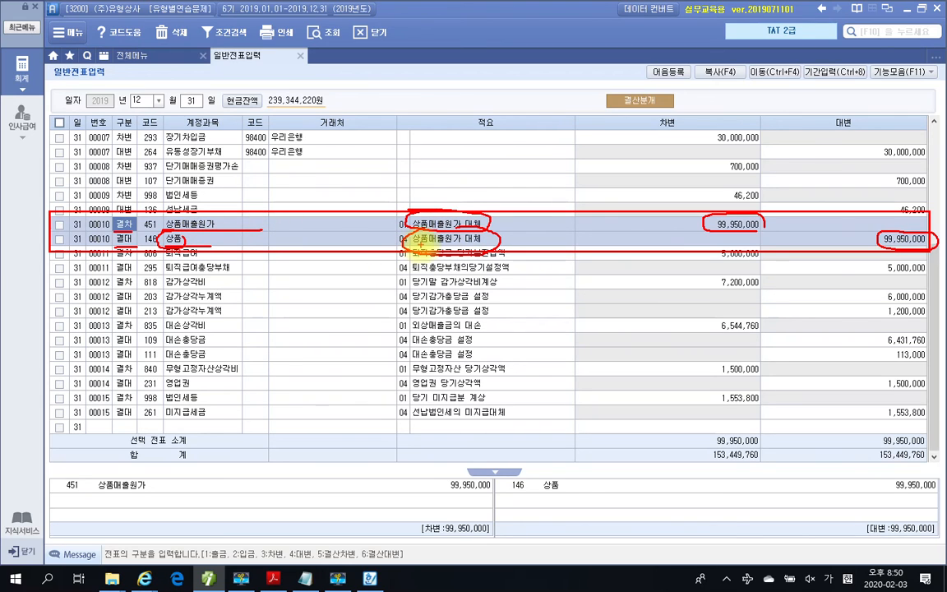
{"action": "left_click_drag", "start_coordinate": [508, 242], "coordinate": [522, 234]}
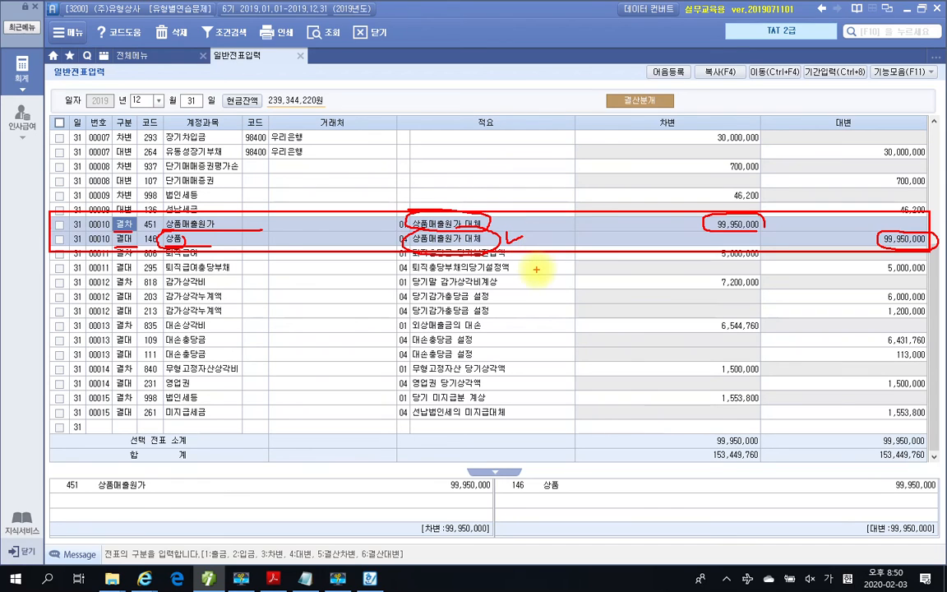
{"action": "left_click_drag", "start_coordinate": [29, 231], "coordinate": [41, 211]}
{"action": "key", "text": "Escape"}
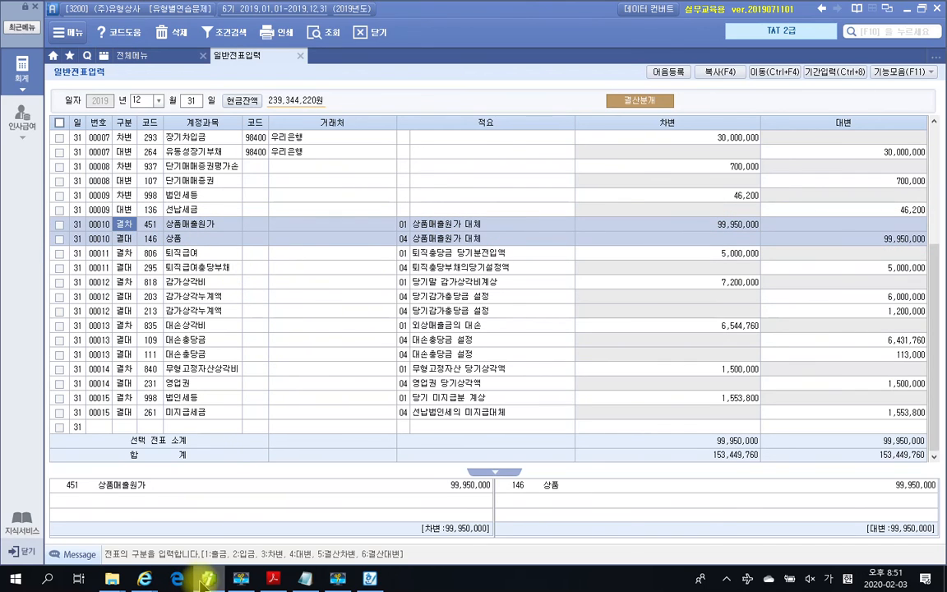
{"action": "key", "text": "Down"}
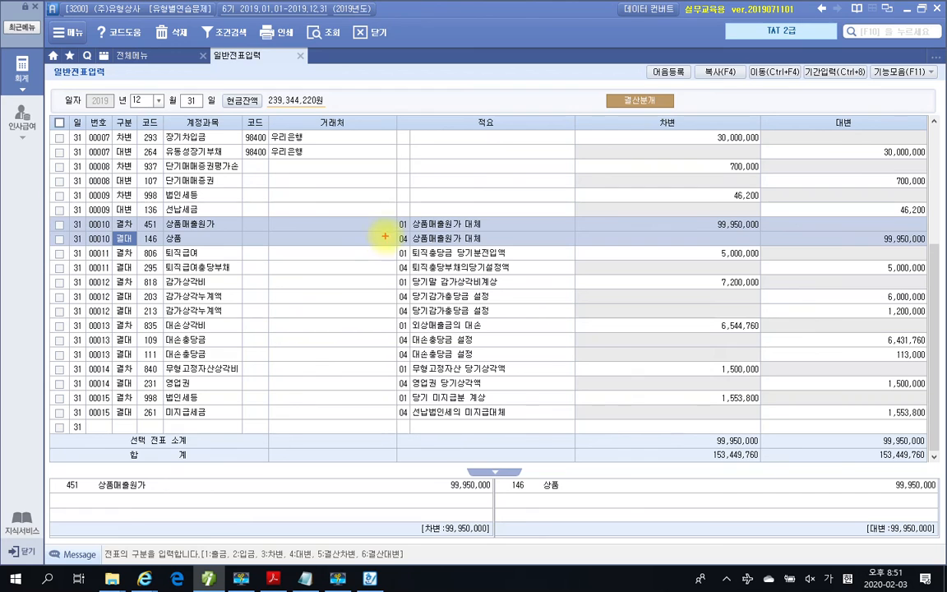
{"action": "left_click_drag", "start_coordinate": [384, 233], "coordinate": [508, 245]}
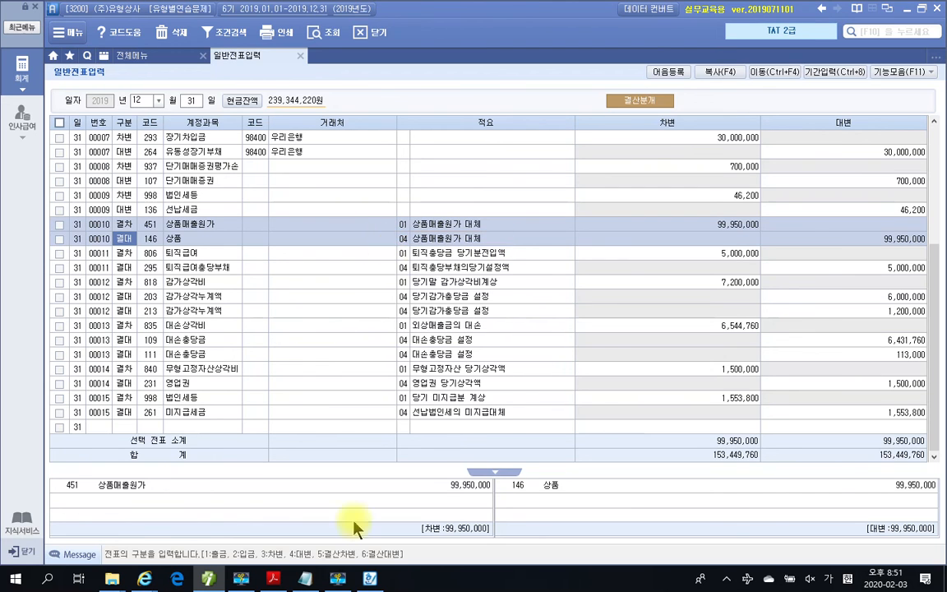
Switch to the FAT 1급 PDF workbook and look through the 05 회계정보분석 questions that follow the 결산 exercises
{"action": "left_click", "coordinate": [209, 577]}
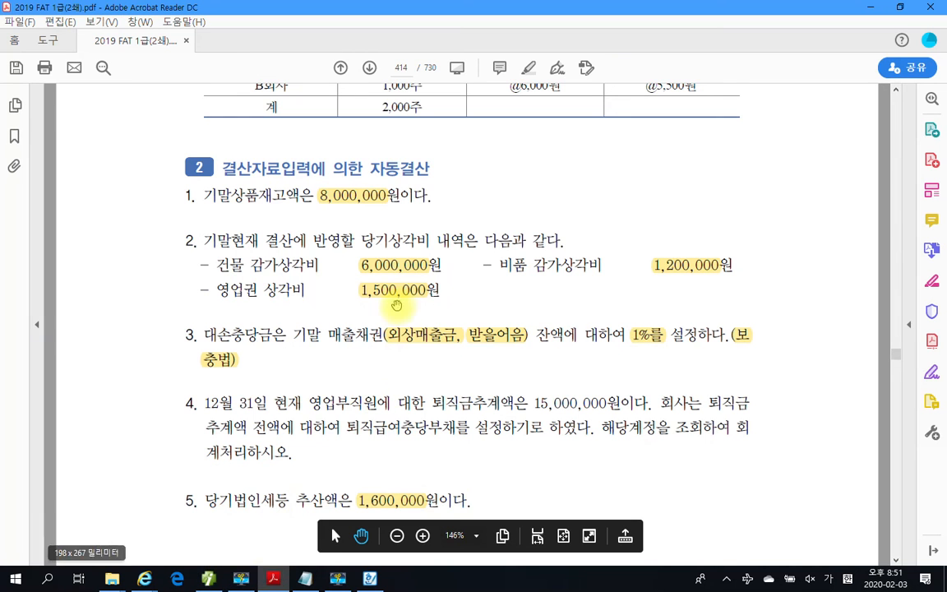
{"action": "scroll", "coordinate": [423, 339], "scroll_direction": "down", "scroll_amount": 3}
{"action": "scroll", "coordinate": [424, 339], "scroll_direction": "down", "scroll_amount": 15}
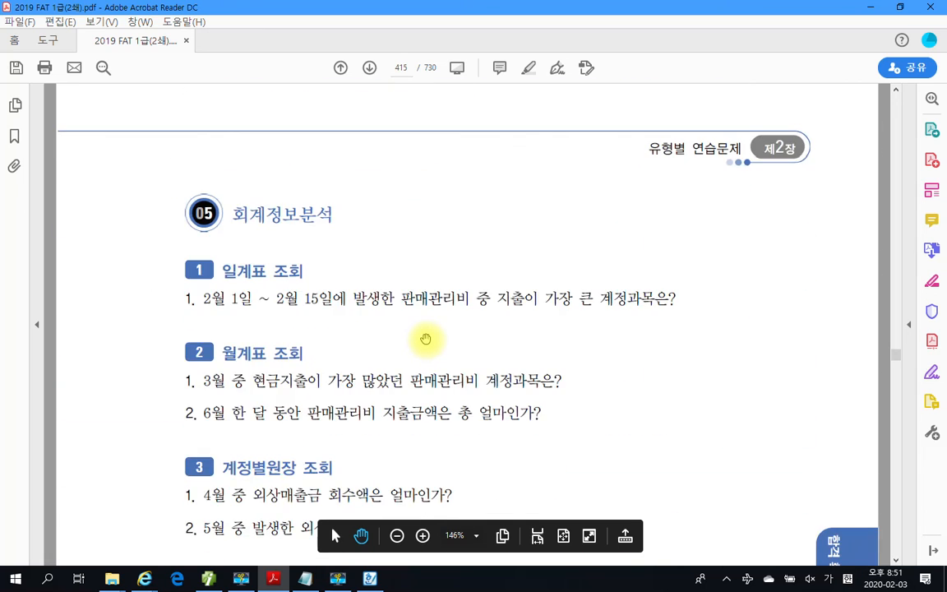
{"action": "scroll", "coordinate": [425, 339], "scroll_direction": "down", "scroll_amount": 3}
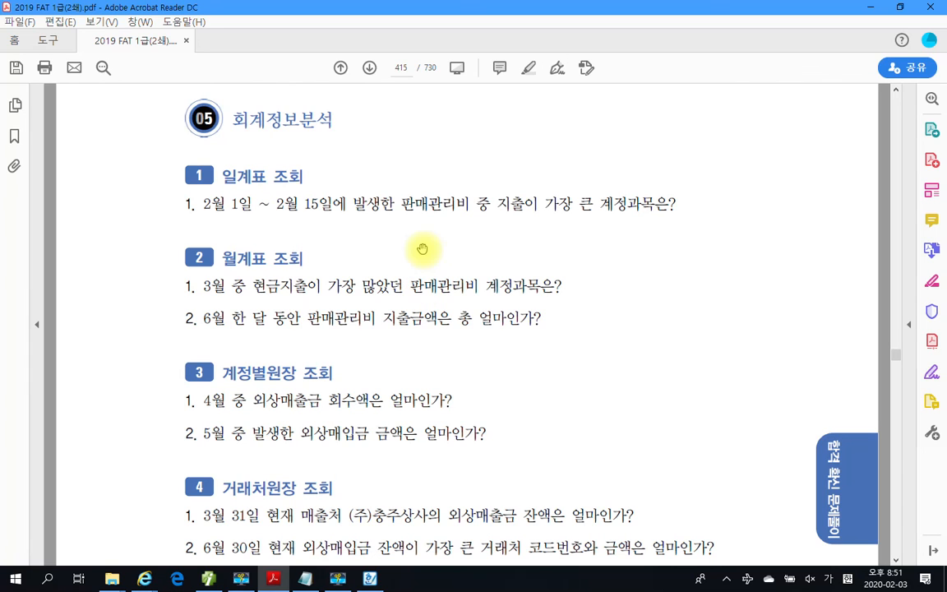
{"action": "scroll", "coordinate": [559, 202], "scroll_direction": "down", "scroll_amount": 20}
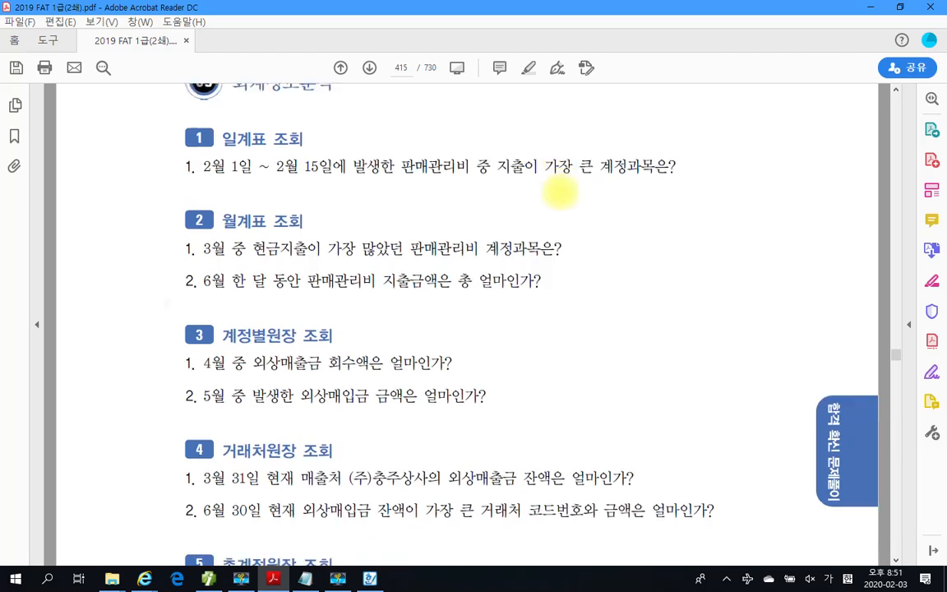
{"action": "scroll", "coordinate": [552, 195], "scroll_direction": "down", "scroll_amount": 20}
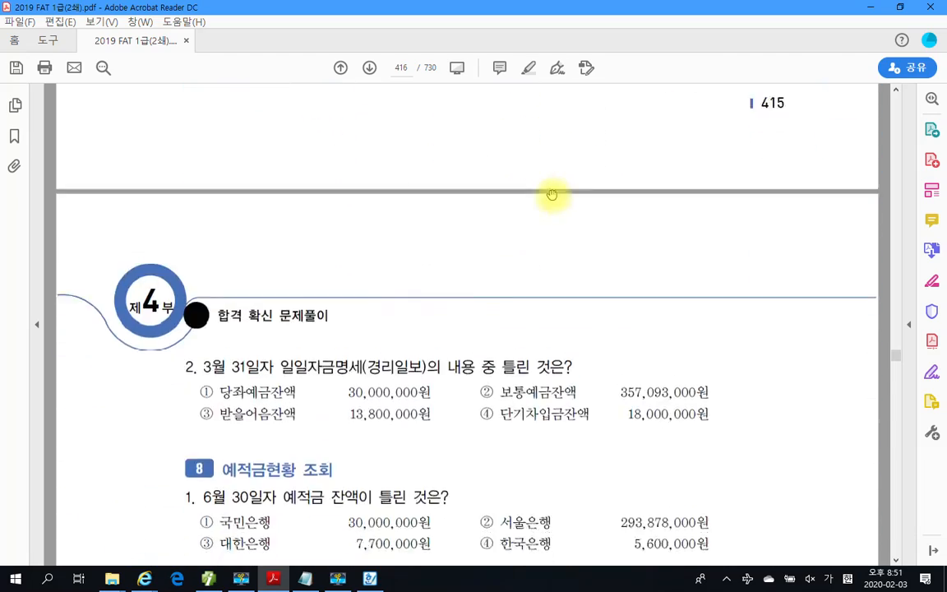
{"action": "scroll", "coordinate": [551, 195], "scroll_direction": "down", "scroll_amount": 20}
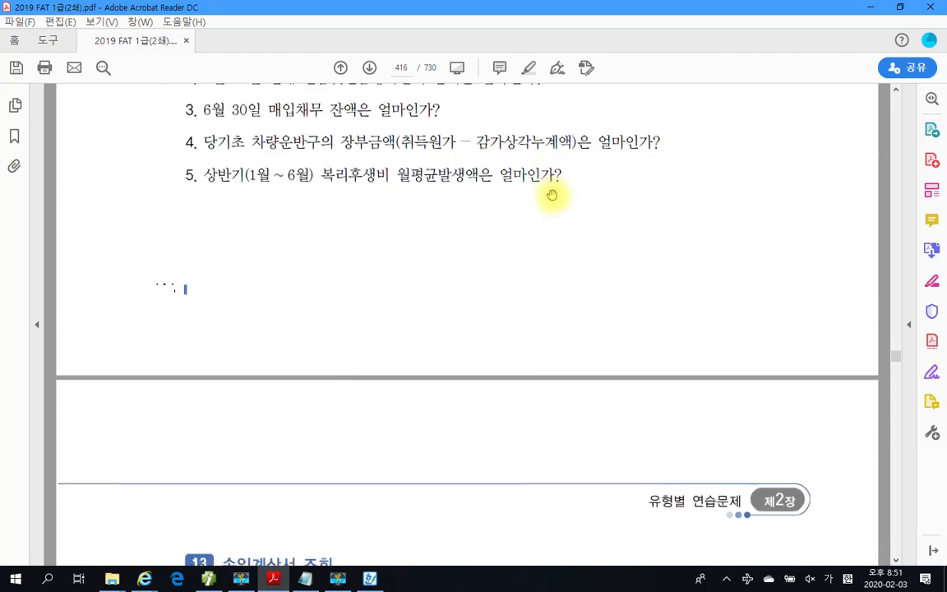
{"action": "scroll", "coordinate": [550, 195], "scroll_direction": "down", "scroll_amount": 18}
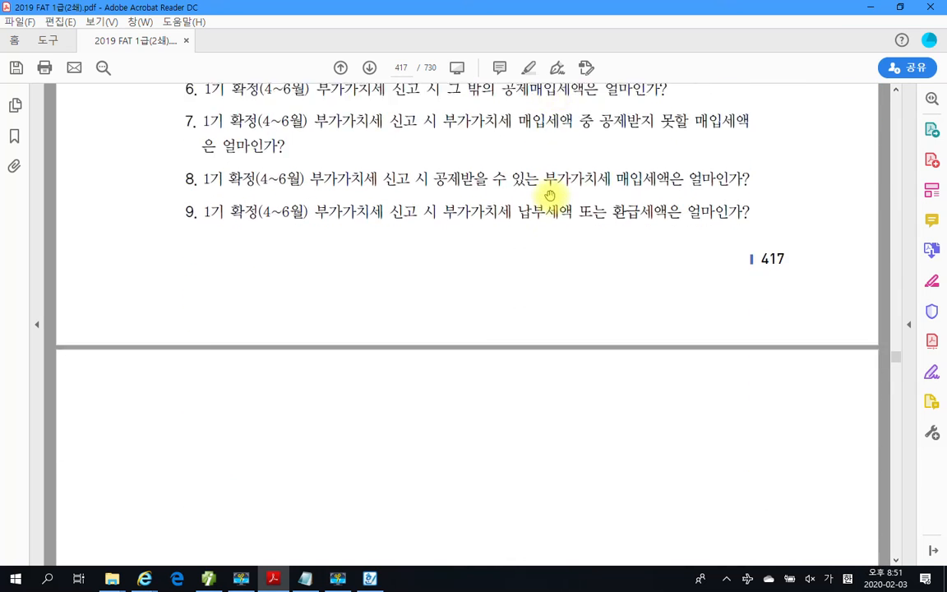
Look through the workbook's 제3장 모의고사 chapter, from its title page past 백데이터 파일 설치방법 to question 11
{"action": "scroll", "coordinate": [550, 195], "scroll_direction": "down", "scroll_amount": 20}
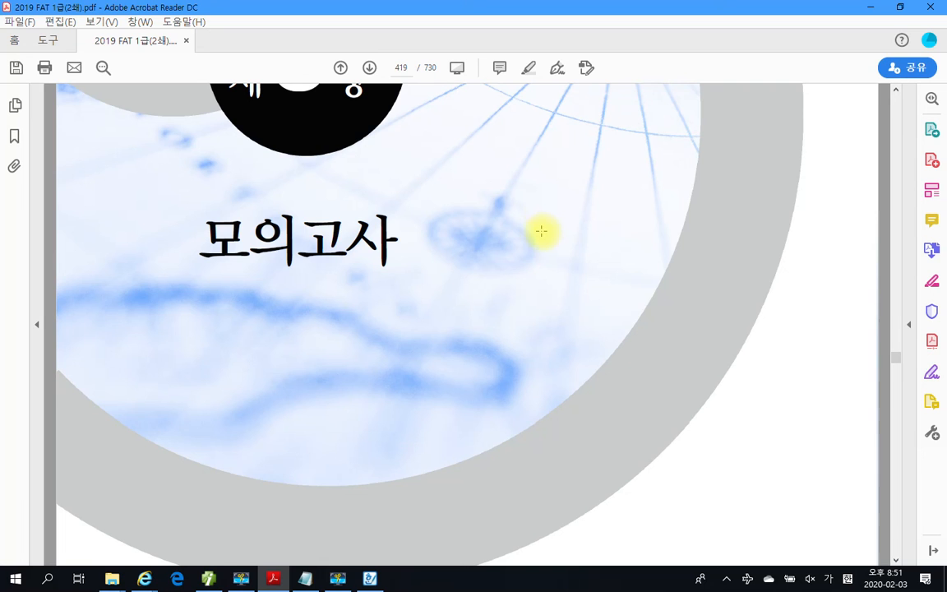
{"action": "scroll", "coordinate": [542, 231], "scroll_direction": "up", "scroll_amount": 15}
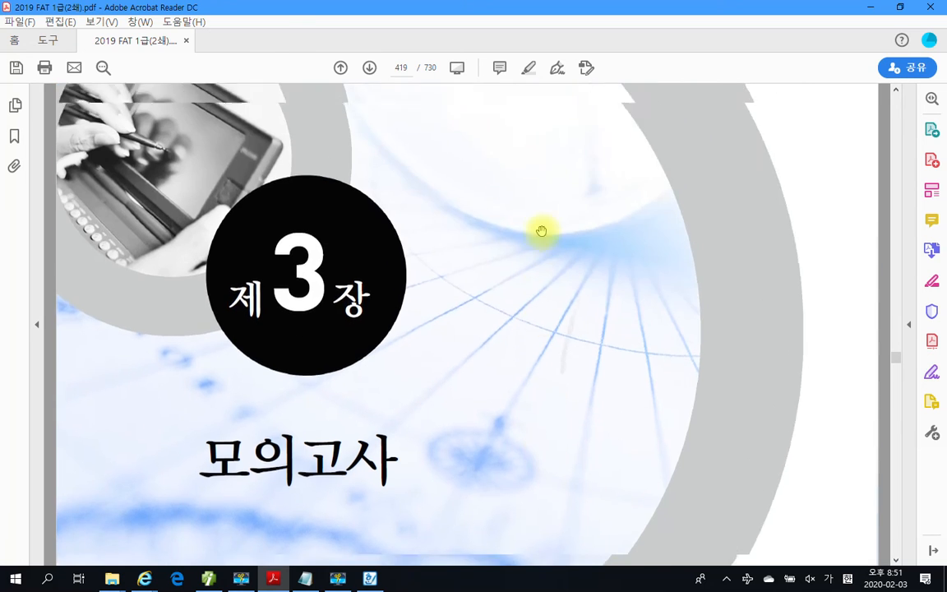
{"action": "scroll", "coordinate": [542, 231], "scroll_direction": "up", "scroll_amount": 5}
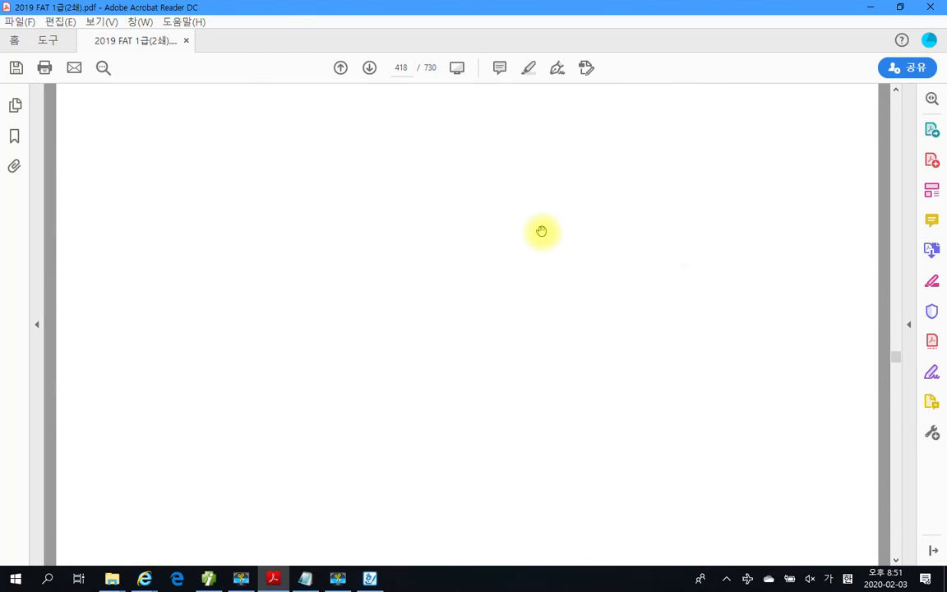
{"action": "scroll", "coordinate": [542, 231], "scroll_direction": "down", "scroll_amount": 8}
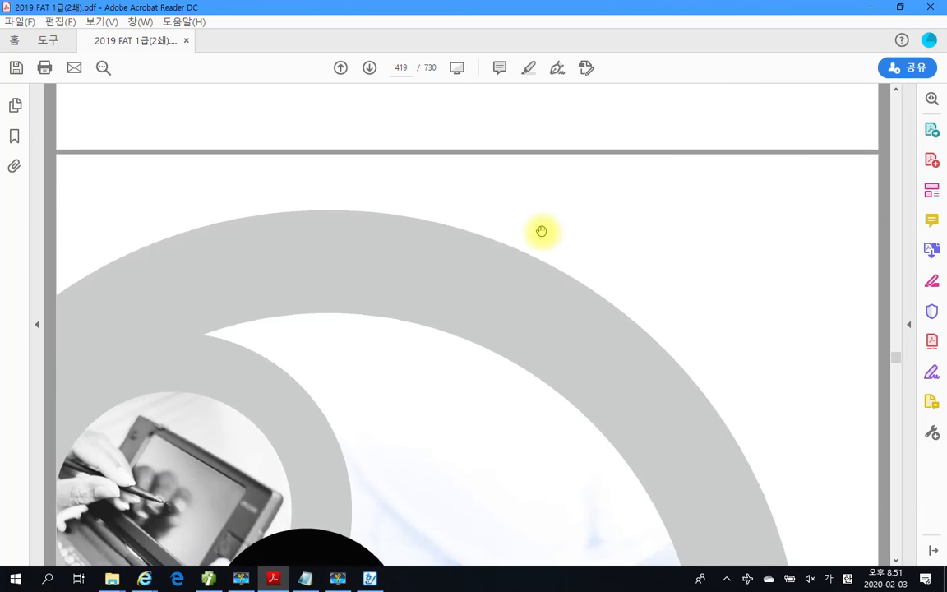
{"action": "scroll", "coordinate": [541, 235], "scroll_direction": "down", "scroll_amount": 10}
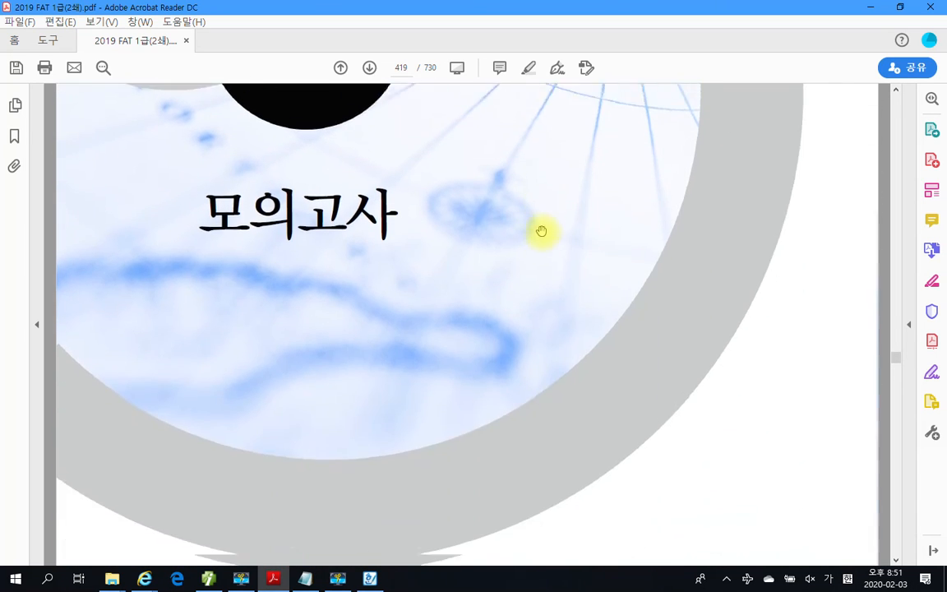
{"action": "scroll", "coordinate": [542, 231], "scroll_direction": "up", "scroll_amount": 3}
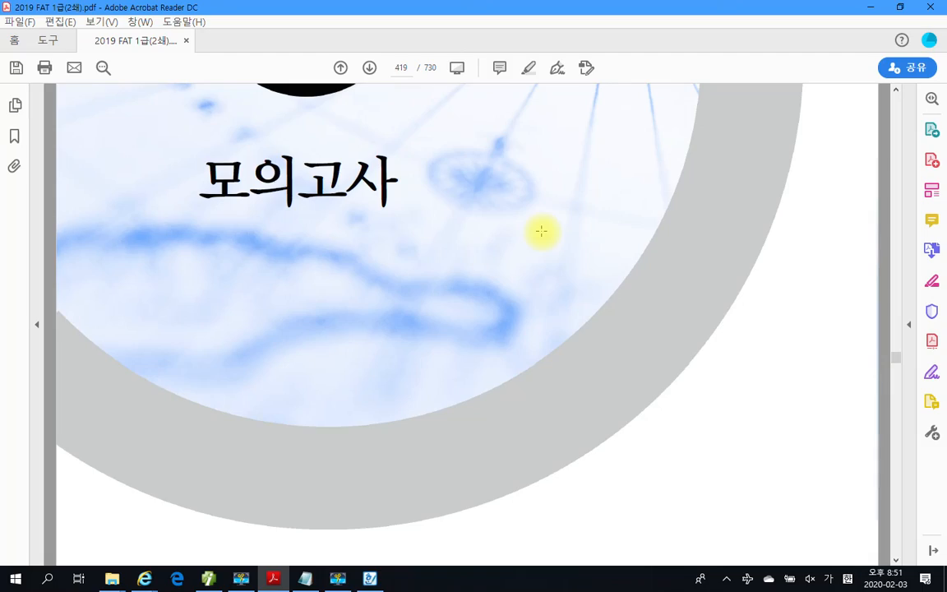
{"action": "scroll", "coordinate": [542, 231], "scroll_direction": "down", "scroll_amount": 20}
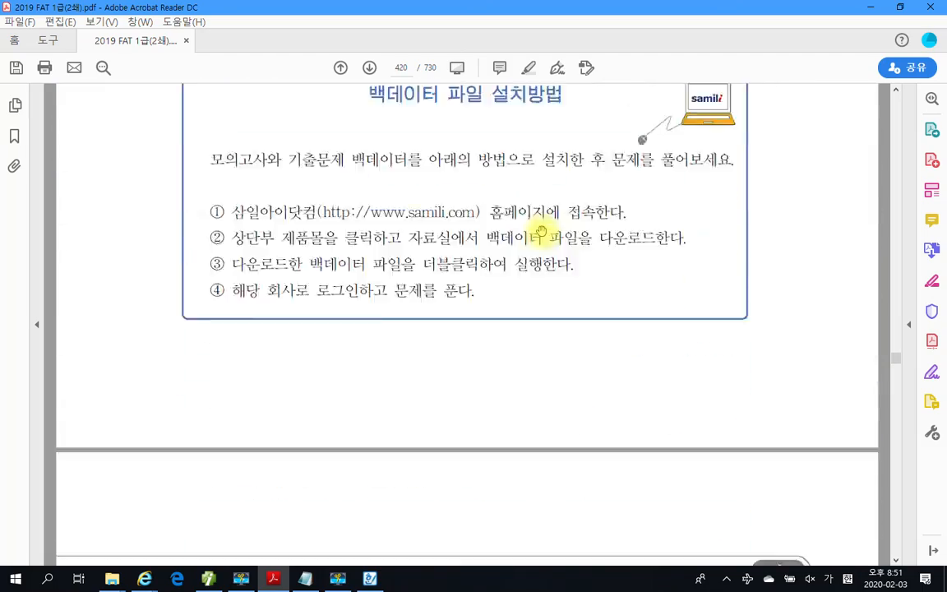
{"action": "scroll", "coordinate": [542, 231], "scroll_direction": "down", "scroll_amount": 20}
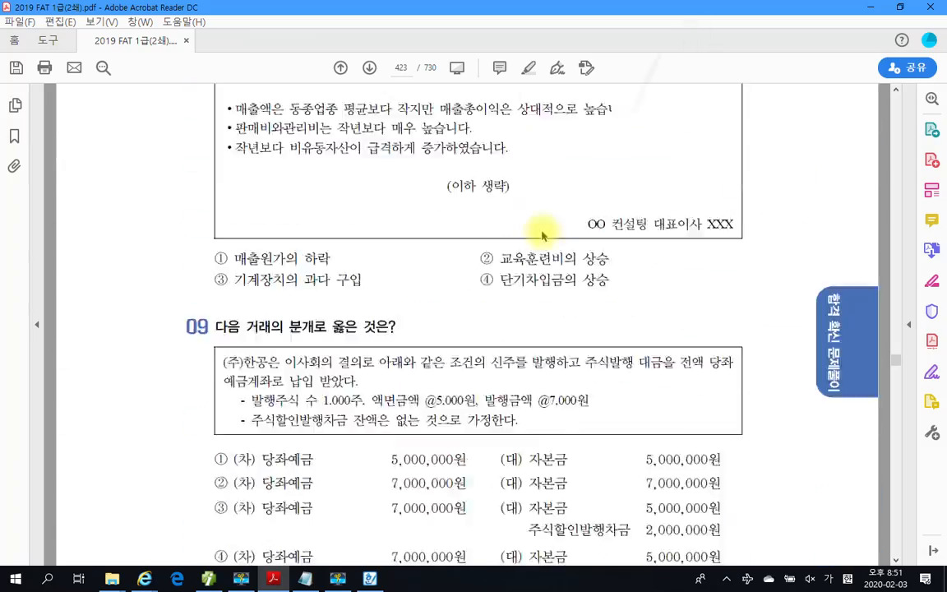
{"action": "scroll", "coordinate": [542, 231], "scroll_direction": "down", "scroll_amount": 3}
{"action": "scroll", "coordinate": [542, 234], "scroll_direction": "up", "scroll_amount": 8}
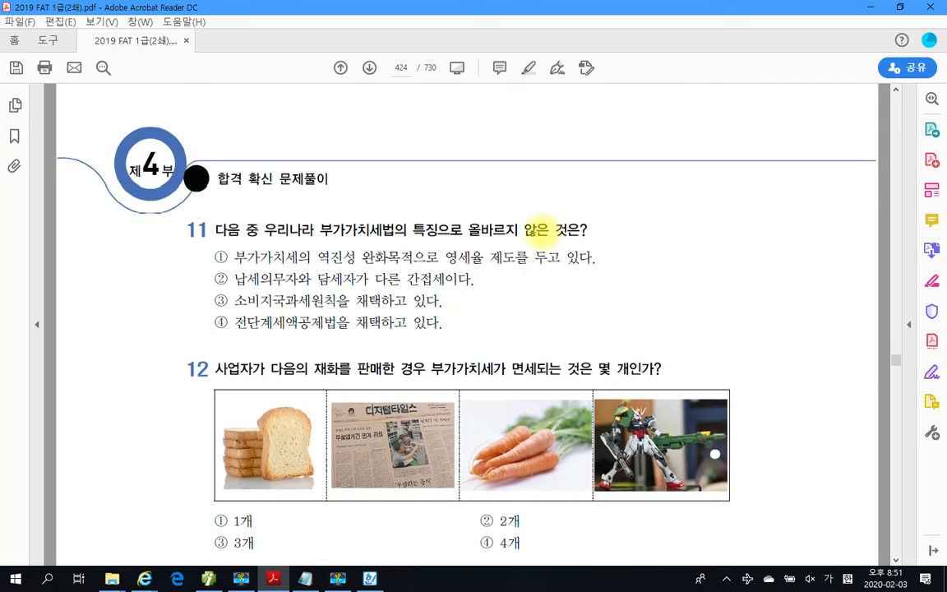
{"action": "scroll", "coordinate": [542, 233], "scroll_direction": "up", "scroll_amount": 2}
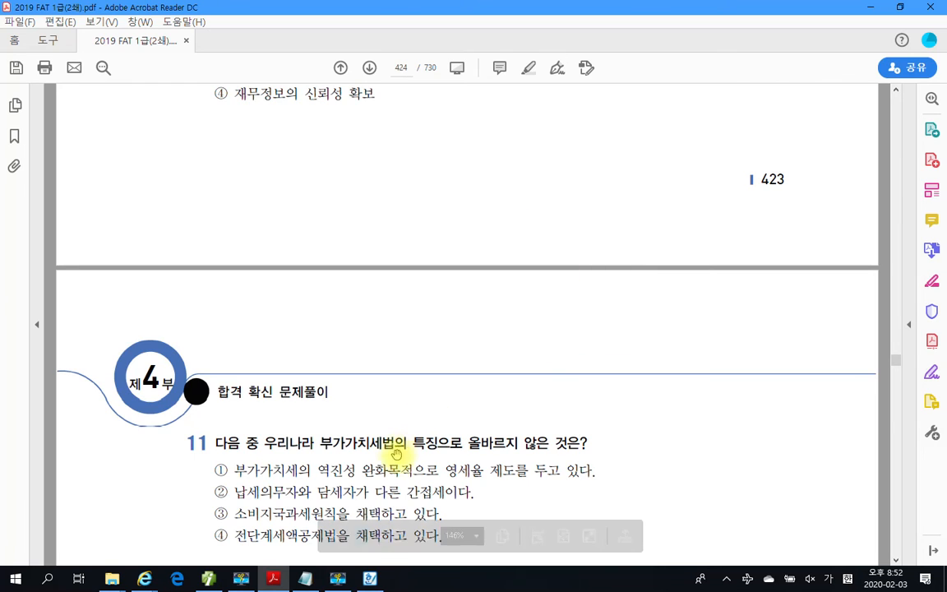
Switch from the PDF workbook back to the accounting program
{"action": "left_click", "coordinate": [276, 579]}
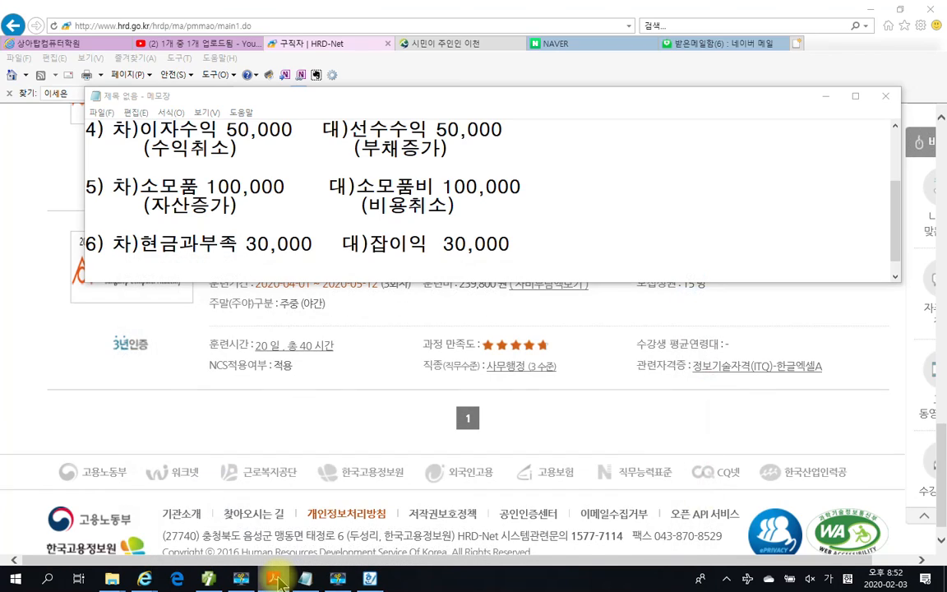
{"action": "left_click", "coordinate": [277, 580]}
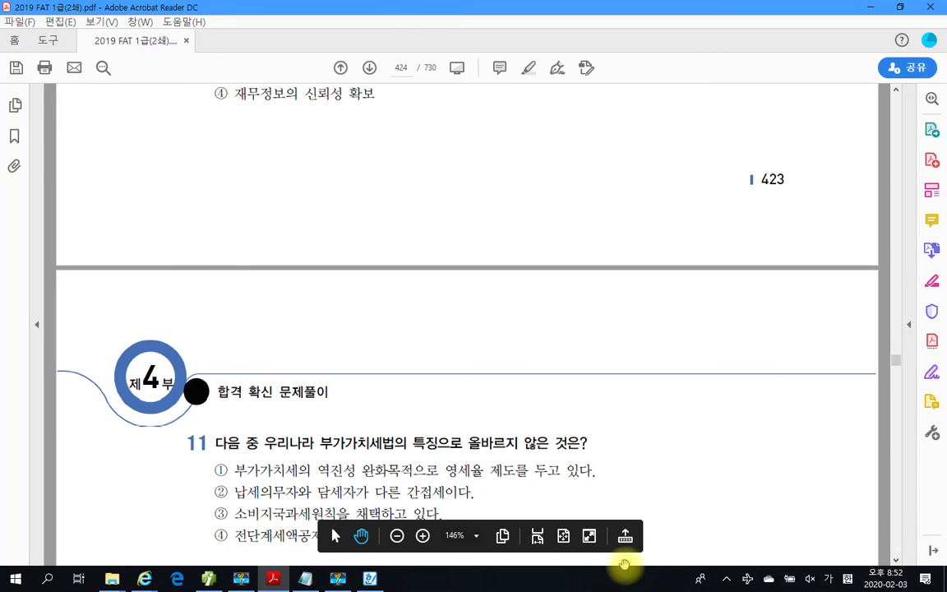
{"action": "left_click", "coordinate": [208, 580]}
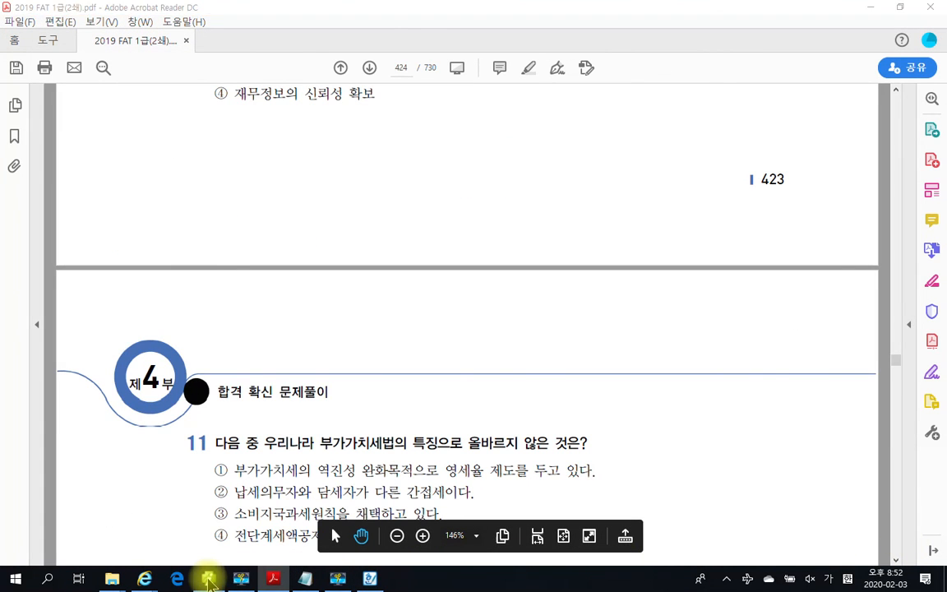